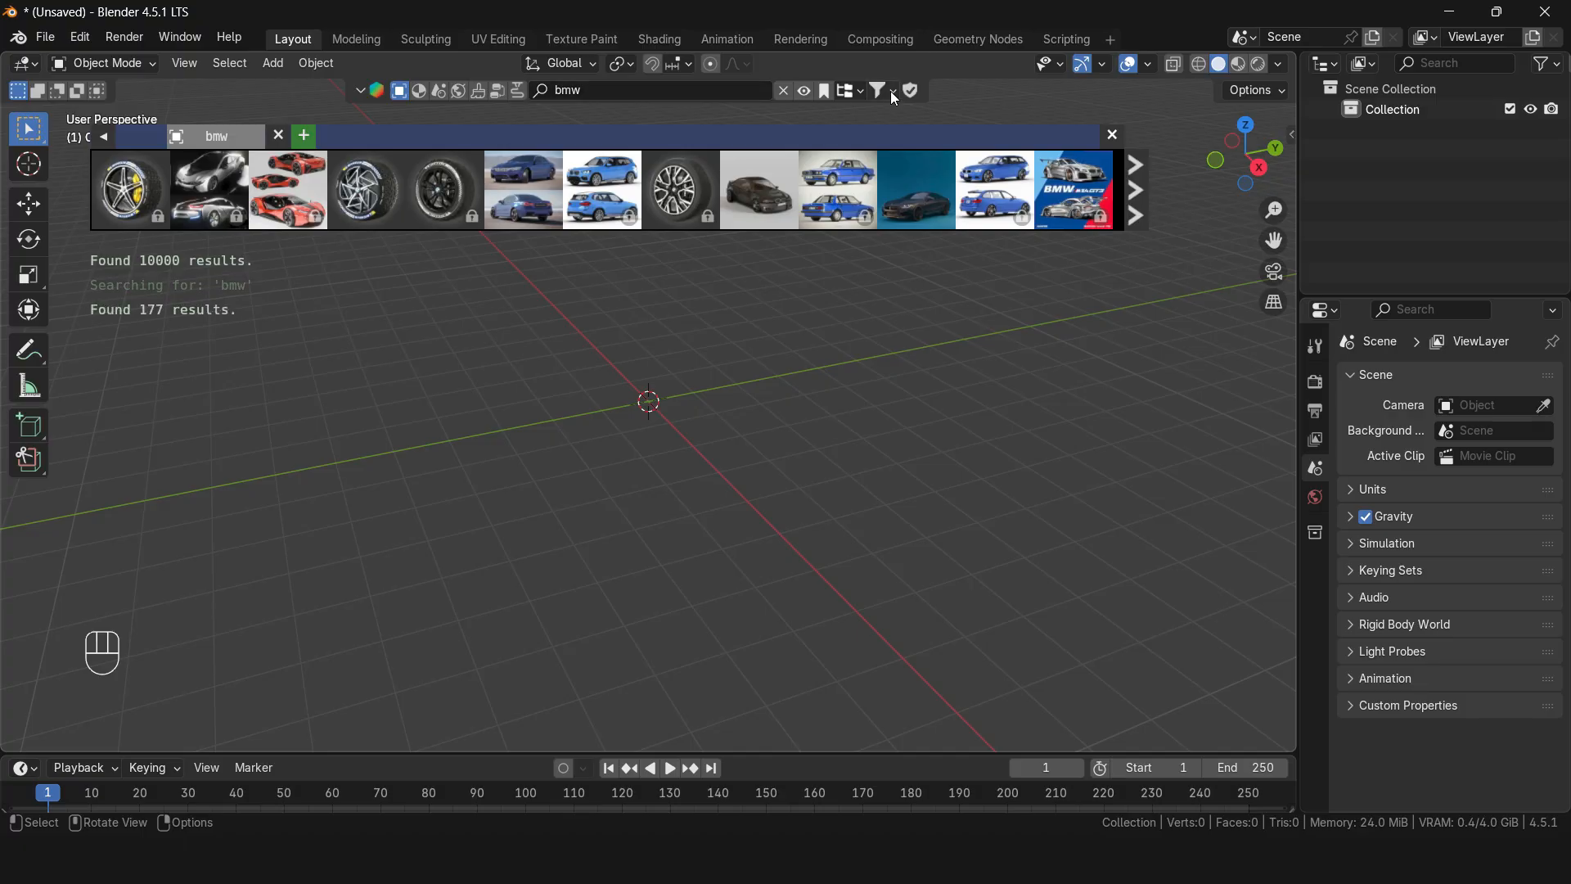
Step: Filter the bmw asset results and place the Bmw 507 model at the scene origin, then hide the asset bar
{"action": "left_click", "coordinate": [891, 90]}
{"action": "left_click", "coordinate": [834, 163]}
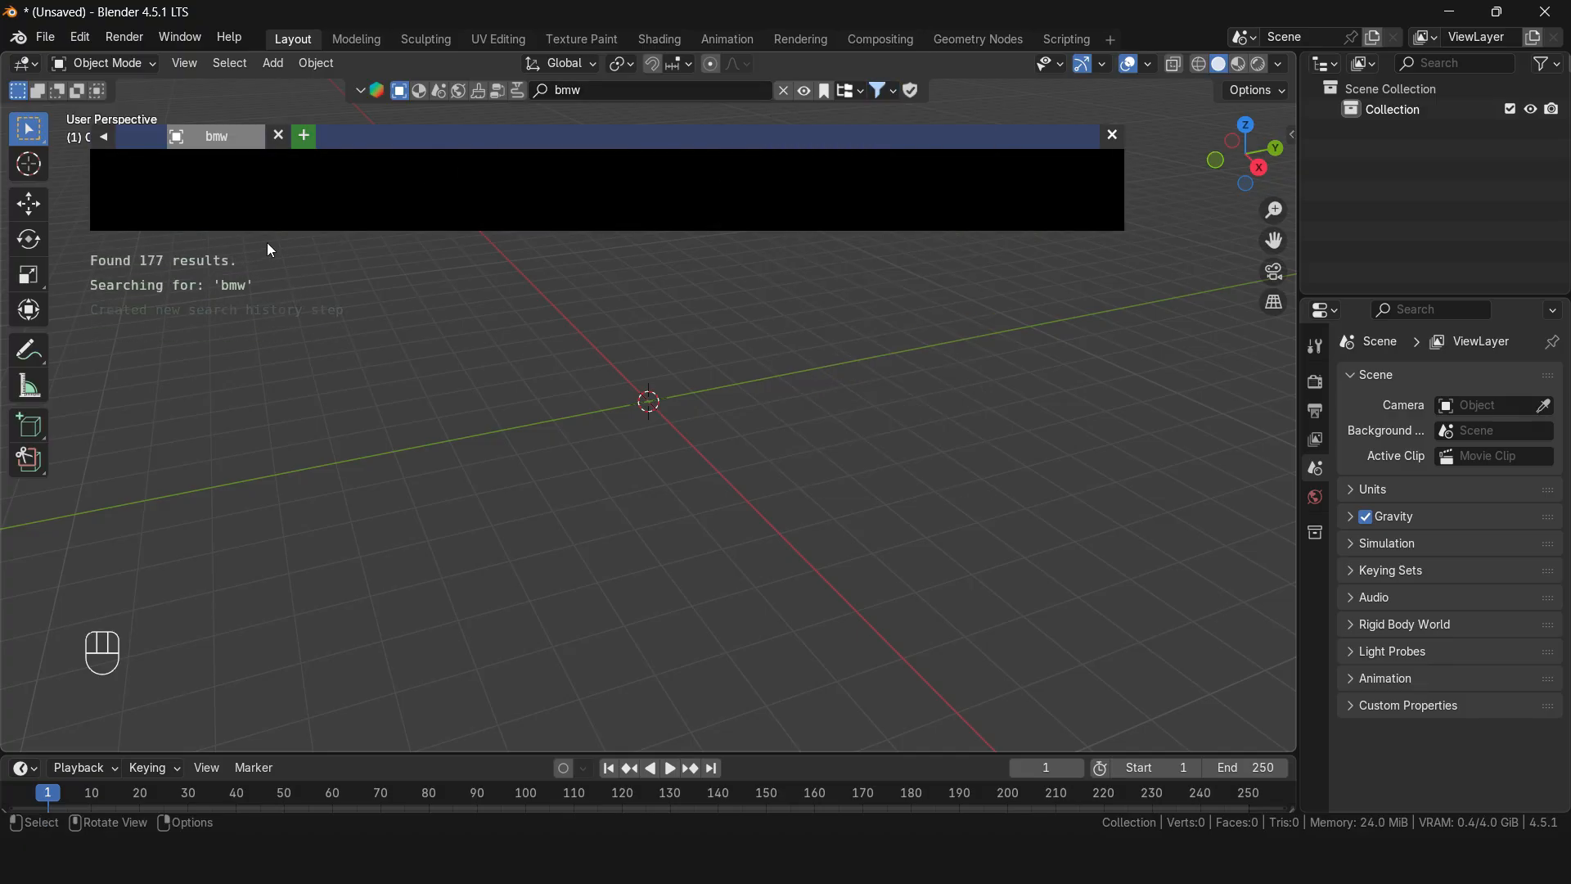
{"action": "mouse_move", "coordinate": [517, 198]}
{"action": "mouse_move", "coordinate": [606, 197]}
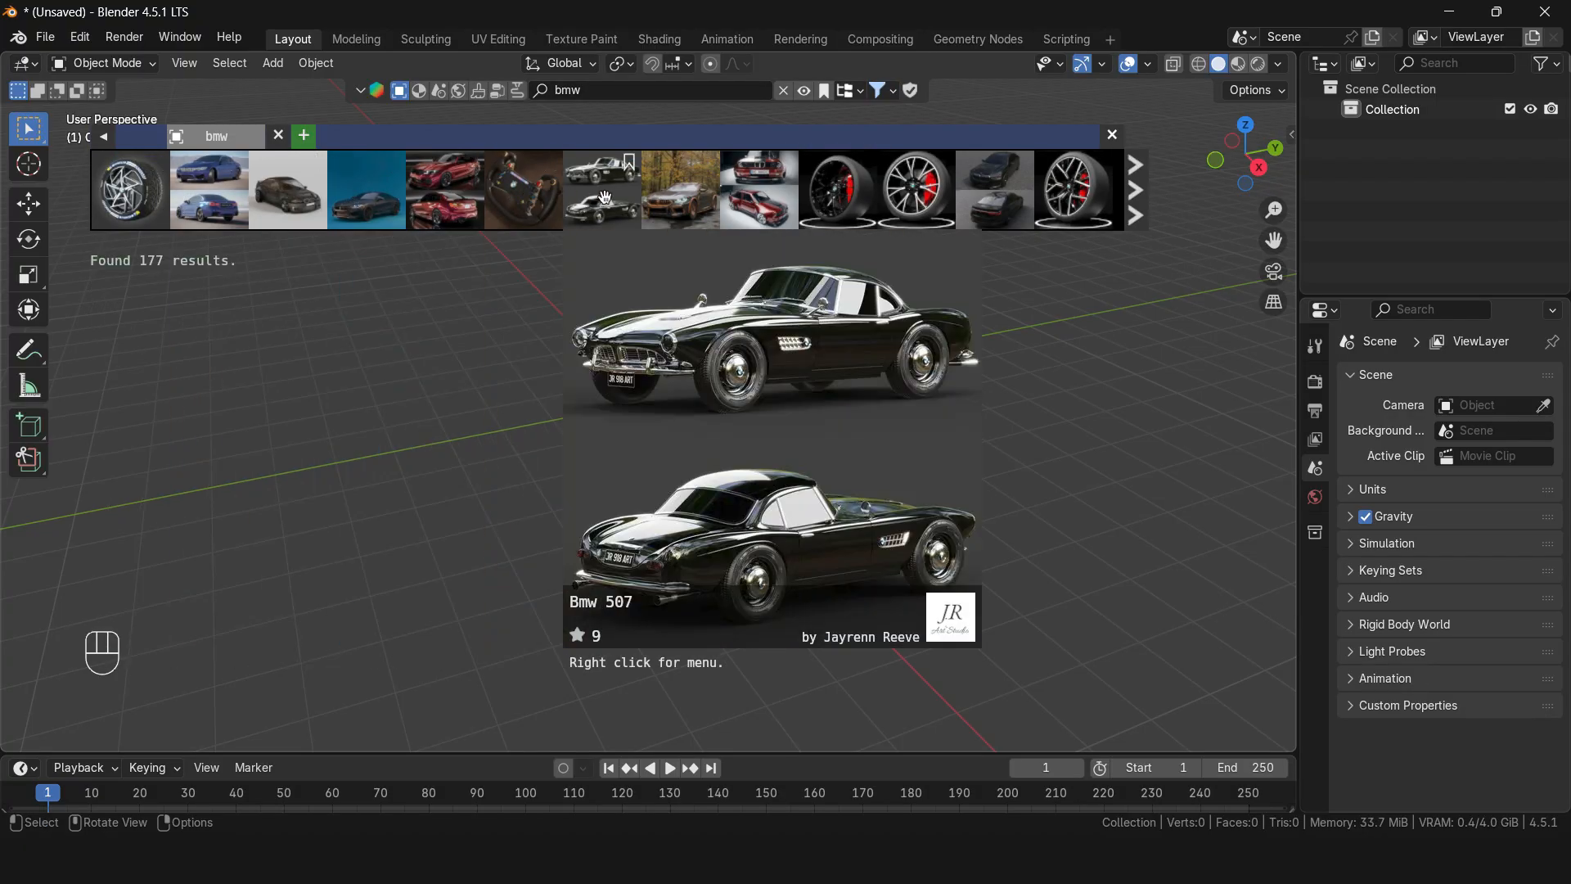
{"action": "left_click_drag", "start_coordinate": [601, 201], "coordinate": [653, 409]}
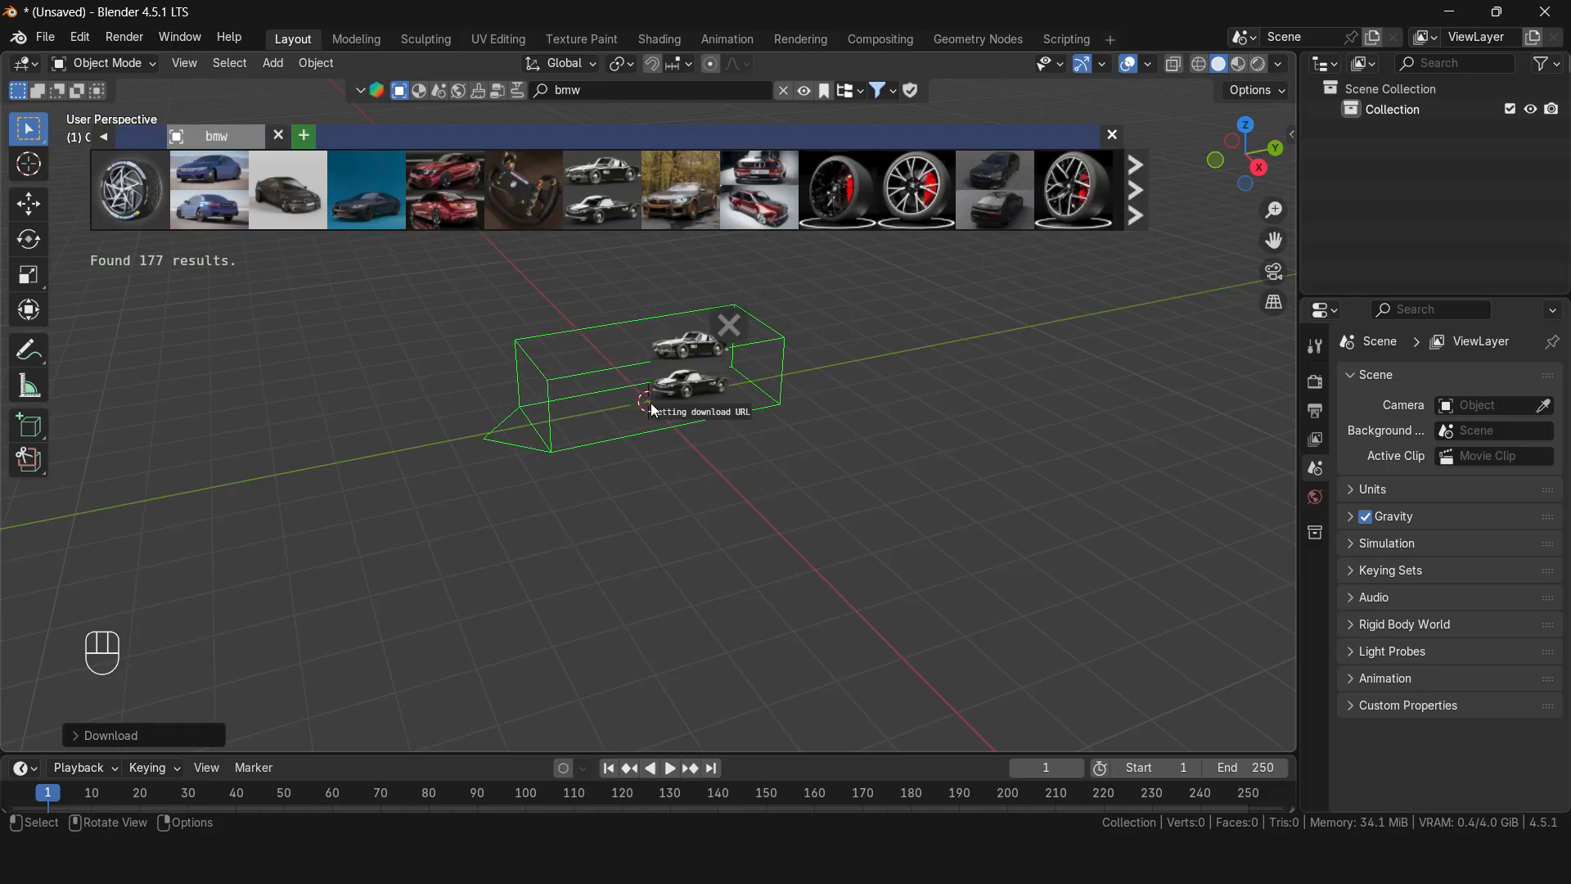
{"action": "left_click", "coordinate": [365, 86]}
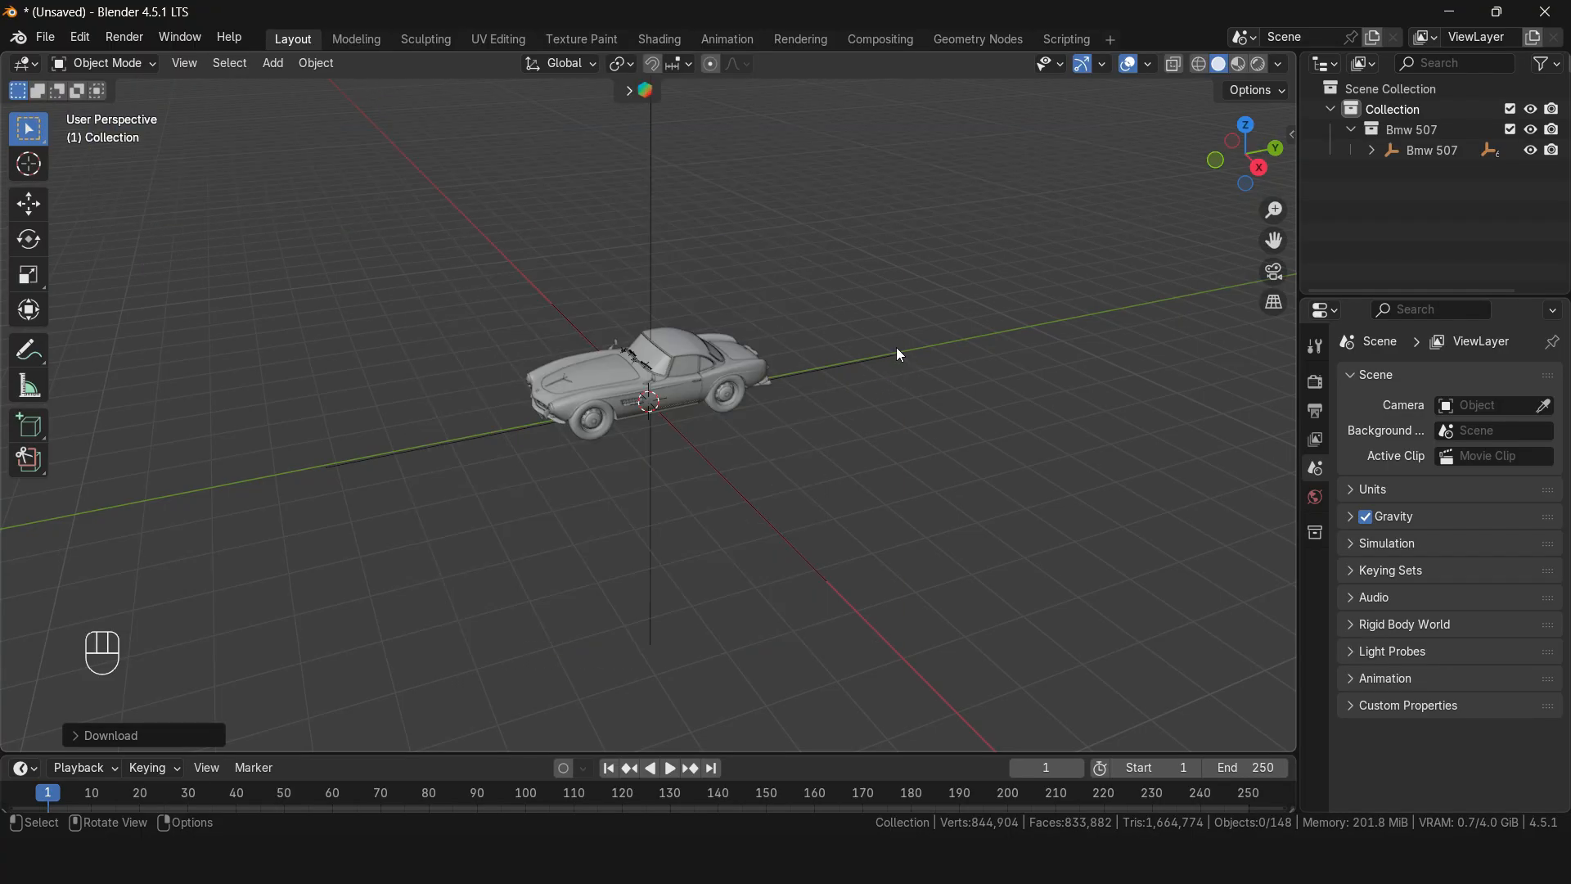
Step: Add a ground plane at the origin beneath the car and scale it by 10
{"action": "key", "text": "shift+a"}
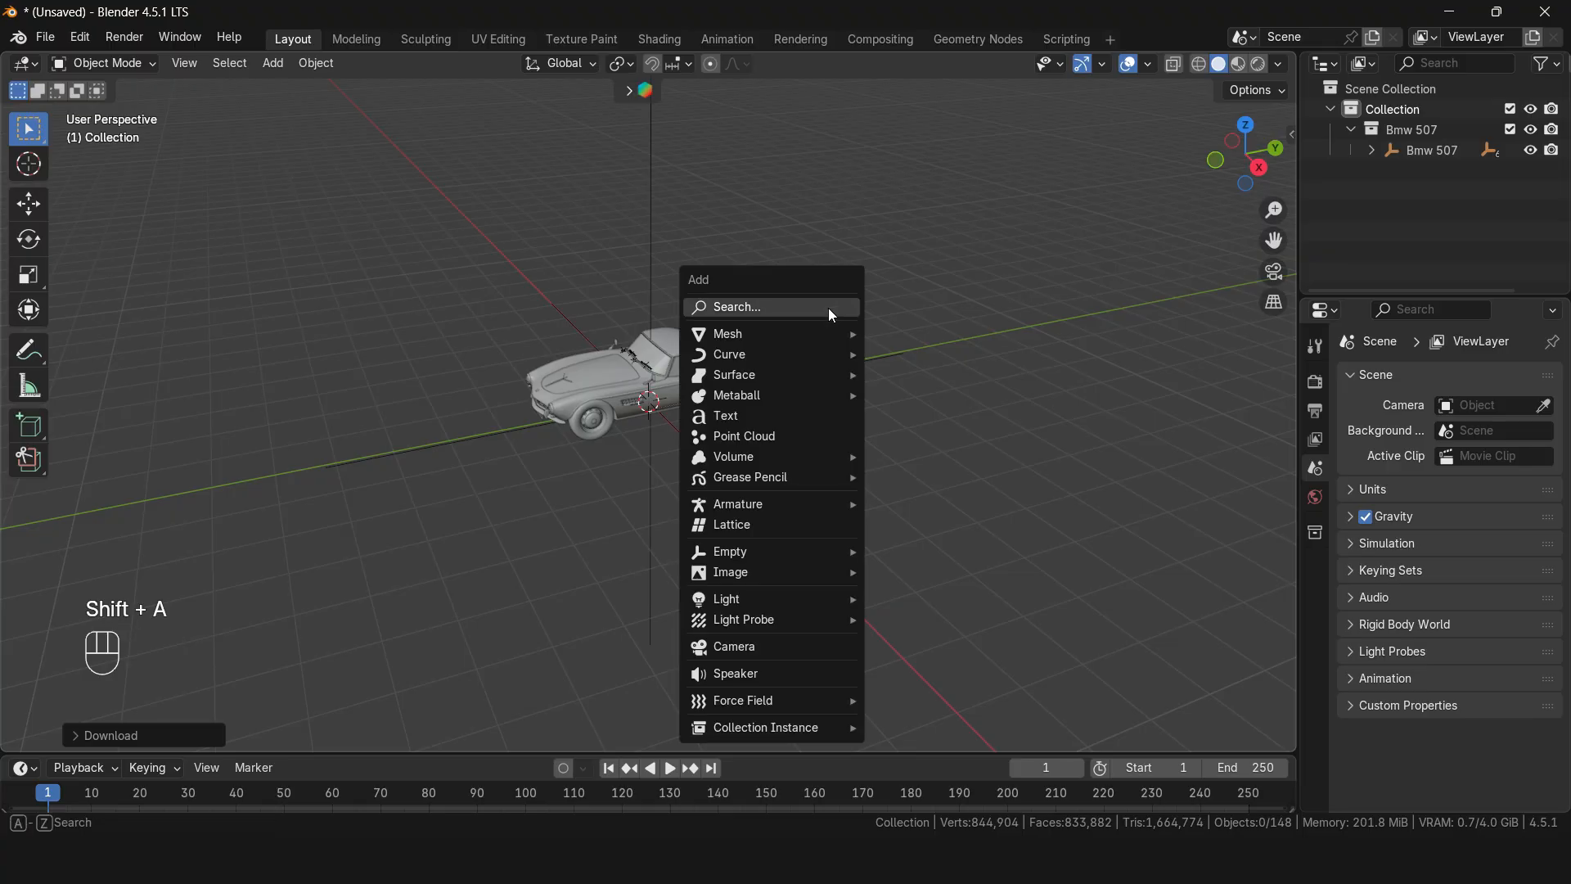
{"action": "mouse_move", "coordinate": [818, 334]}
{"action": "left_click", "coordinate": [888, 338]}
{"action": "key", "text": "s"}
{"action": "key", "text": "1"}
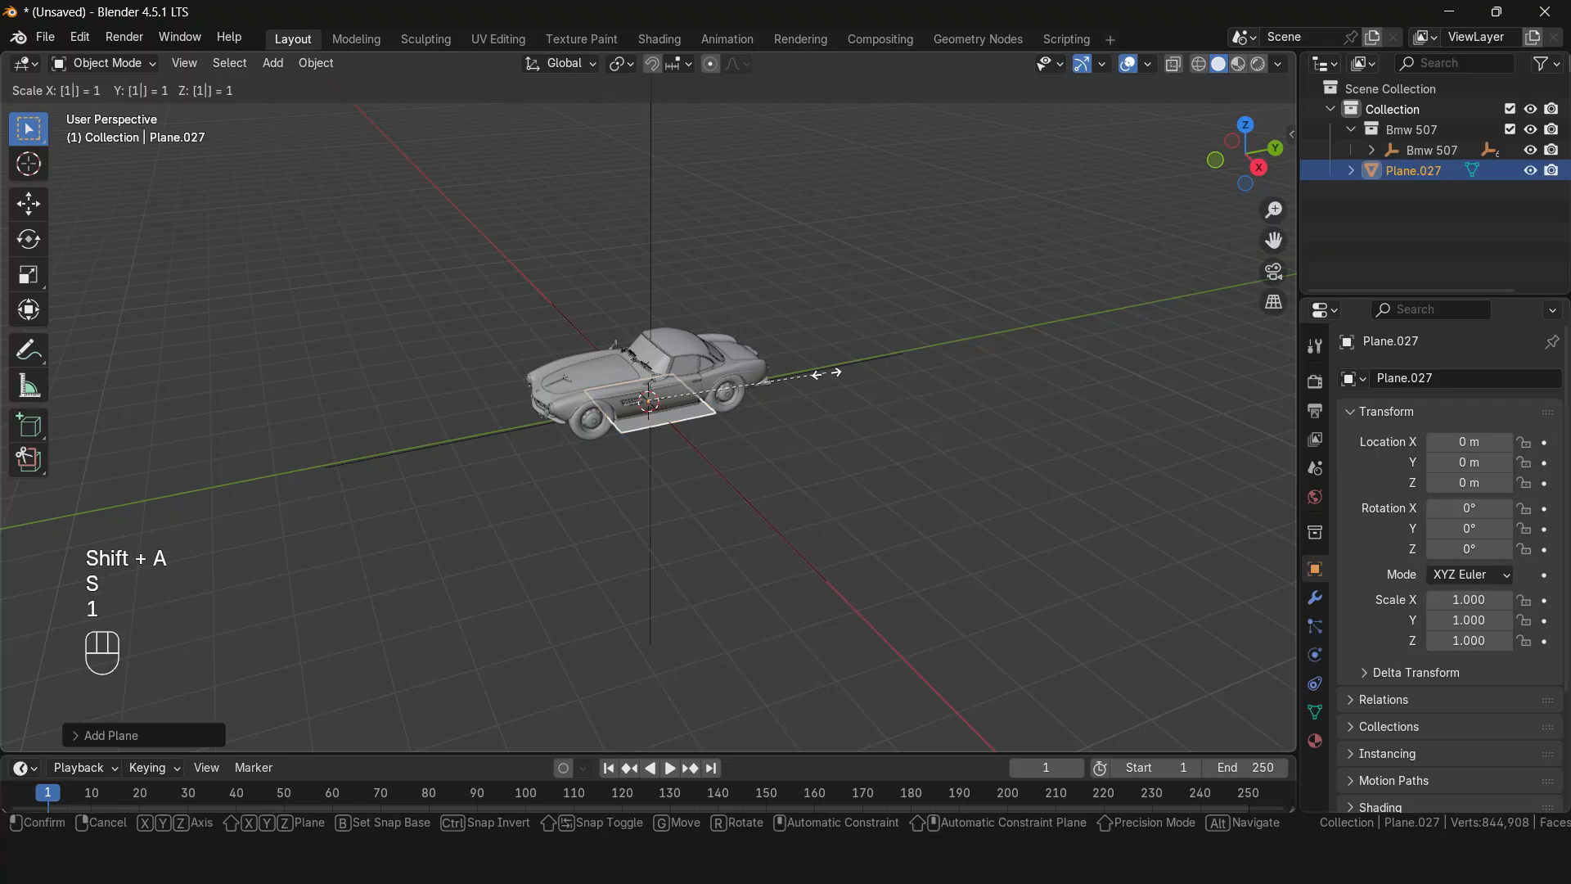
{"action": "key", "text": "0"}
{"action": "left_click", "coordinate": [677, 372]}
Step: Select the Bmw 507 empty with its whole child hierarchy and apply Visual Geometry to Mesh
{"action": "left_click", "coordinate": [652, 139]}
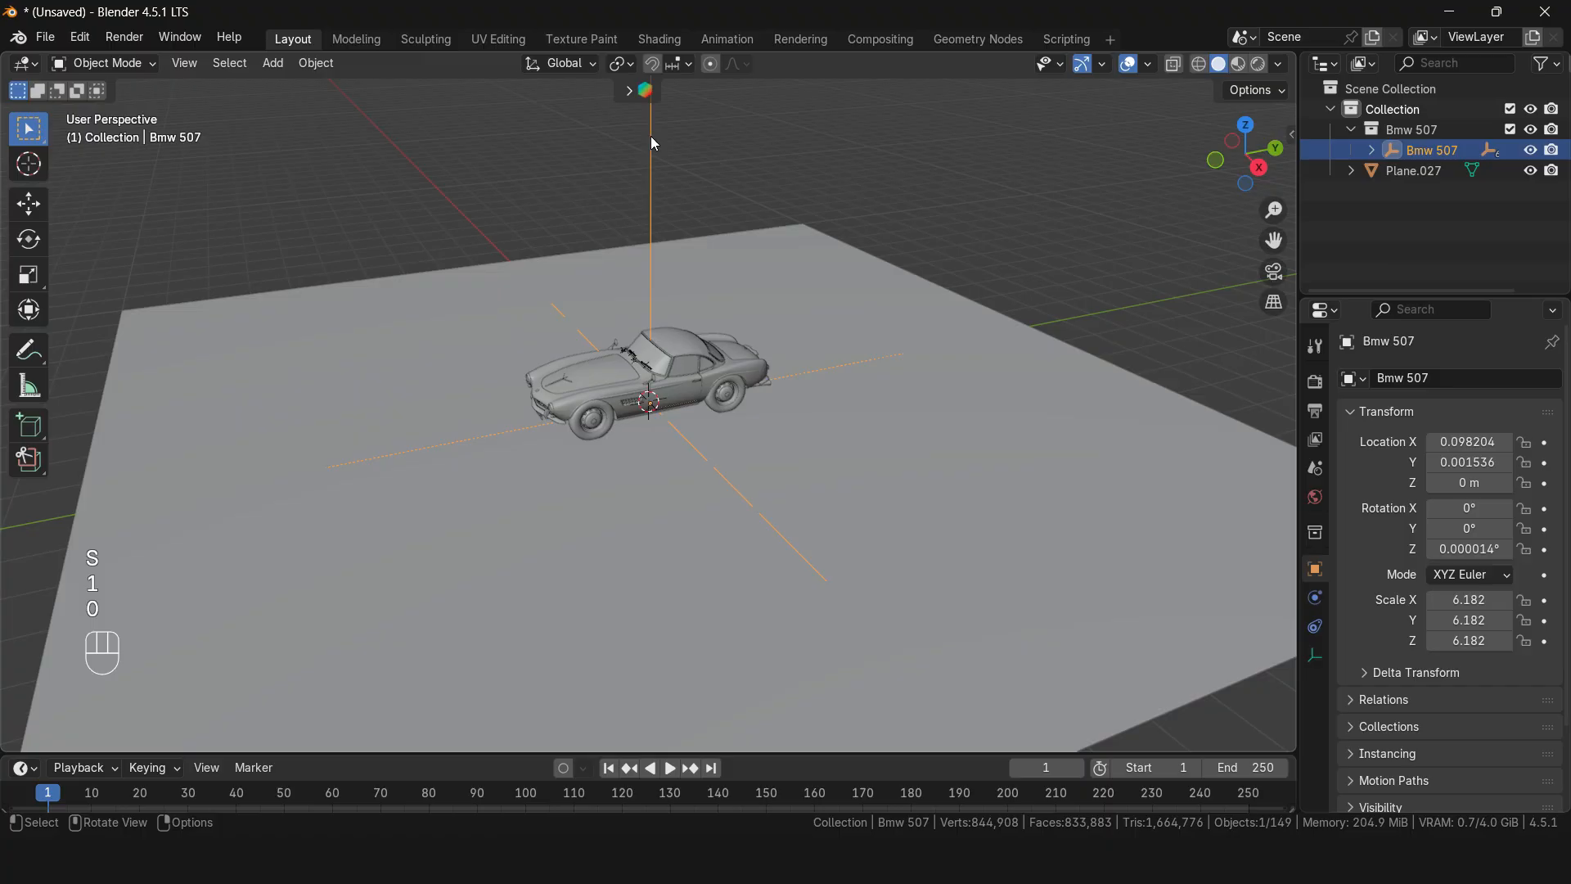
{"action": "key", "text": "shift+bracketright"}
{"action": "key", "text": "shift+bracketright"}
{"action": "key", "text": "shift+bracketright"}
{"action": "key", "text": "shift+bracketright"}
{"action": "key", "text": "shift+bracketright"}
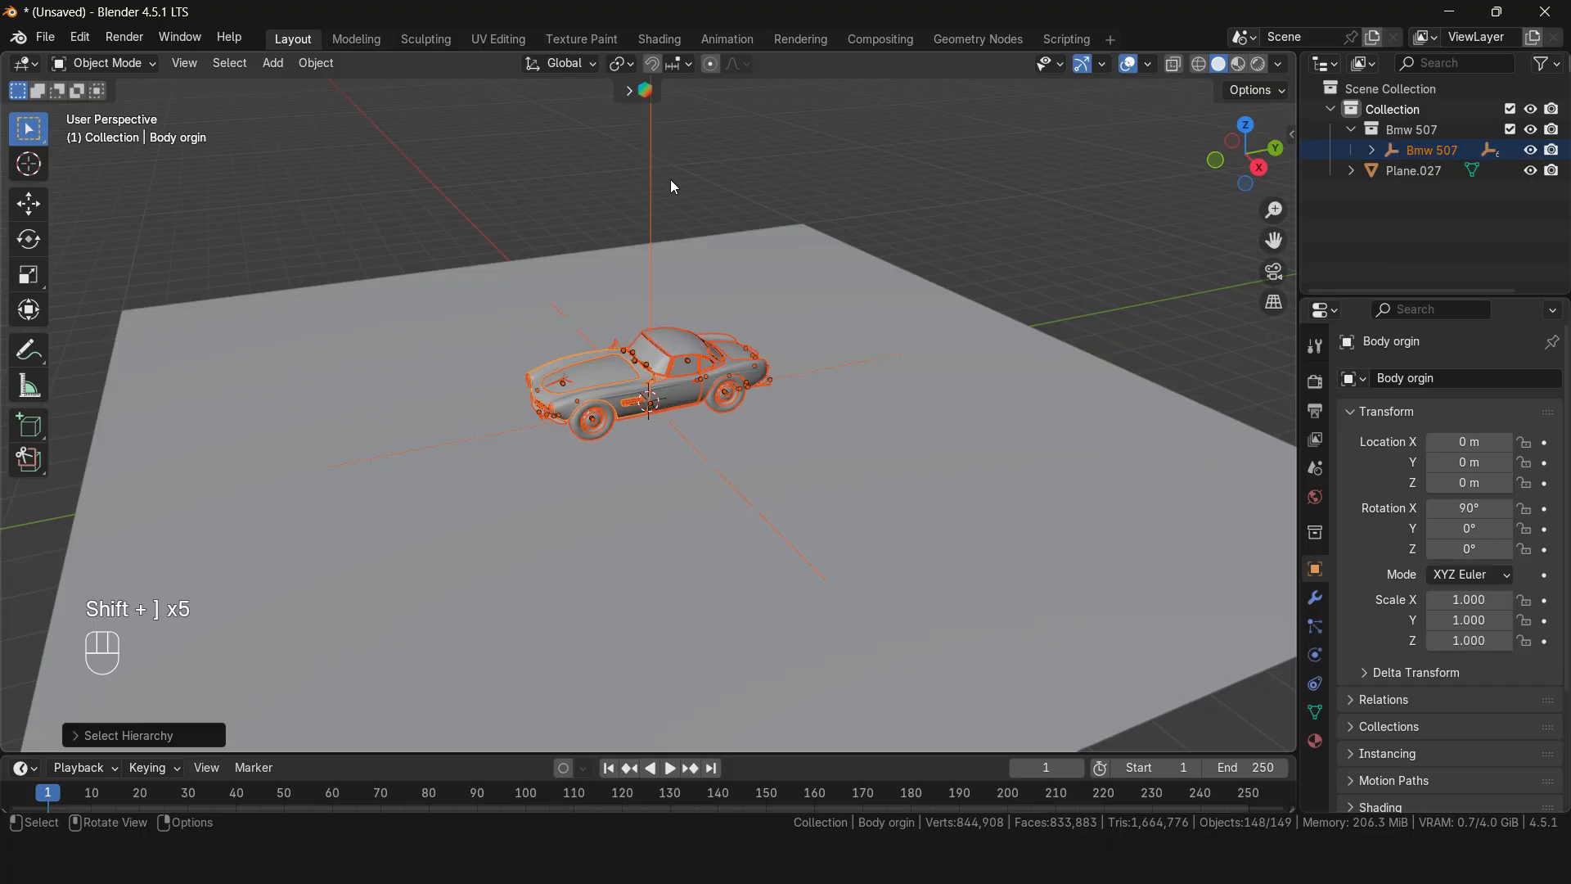
{"action": "left_click", "coordinate": [1316, 598]}
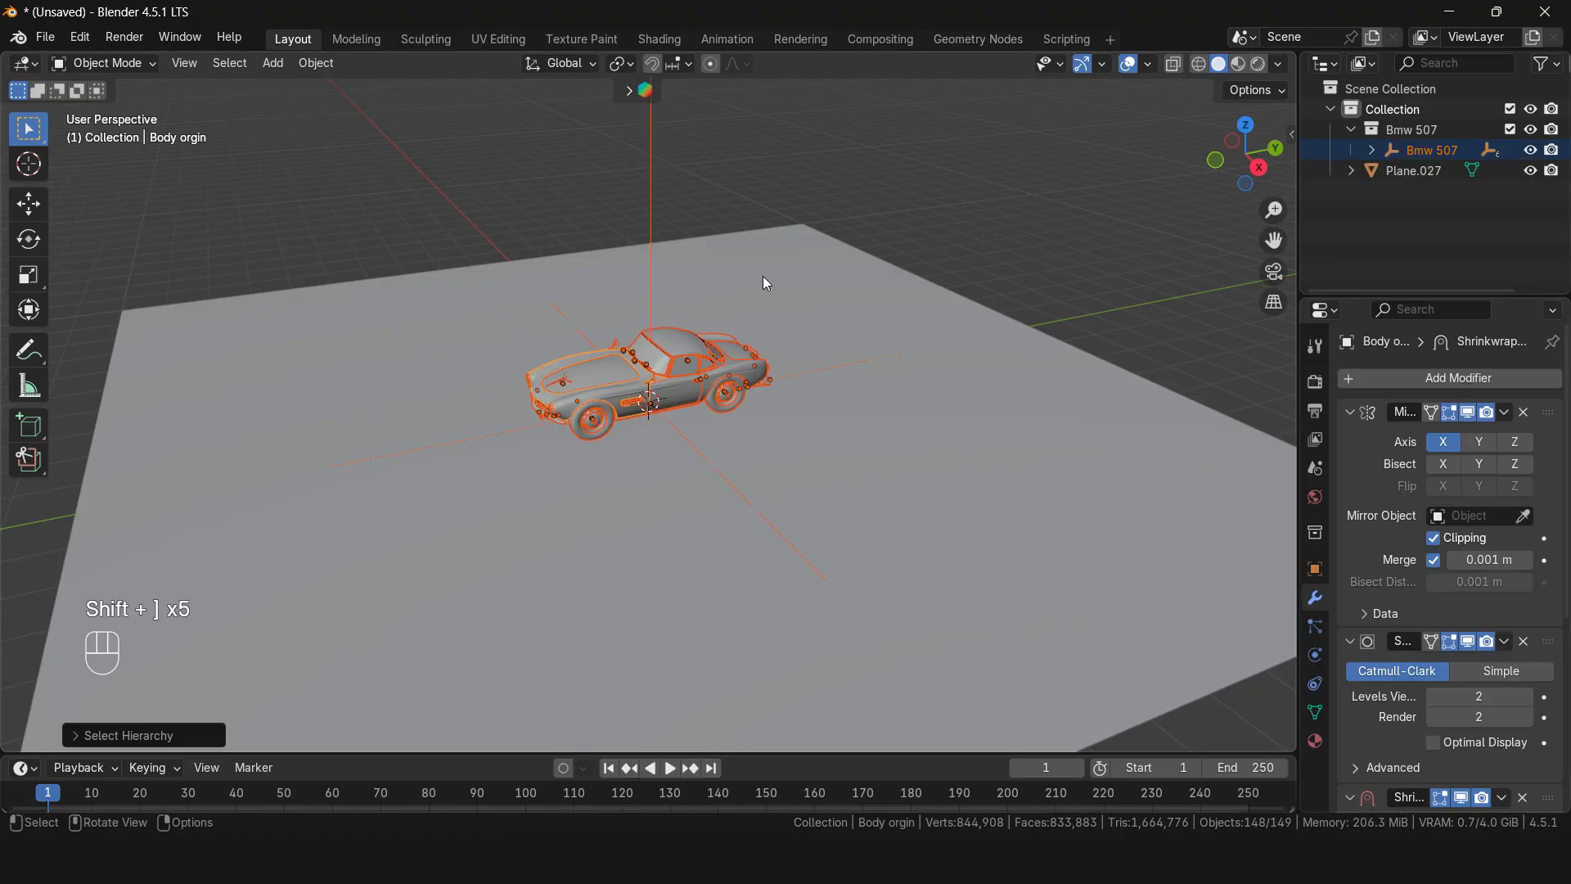
{"action": "key", "text": "ctrl+a"}
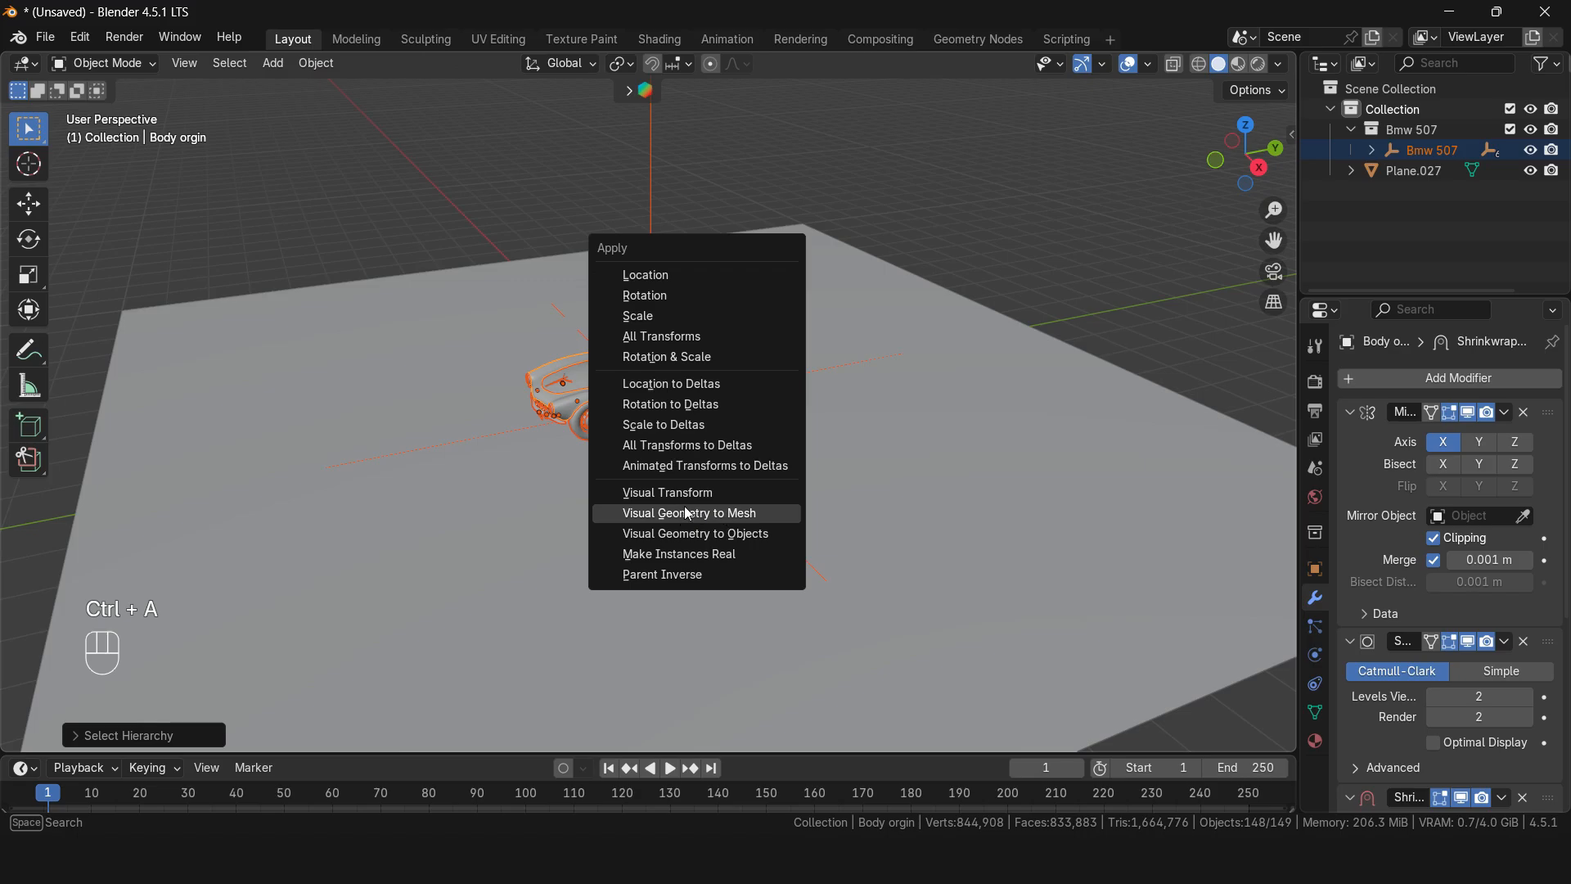
{"action": "key", "text": "Return"}
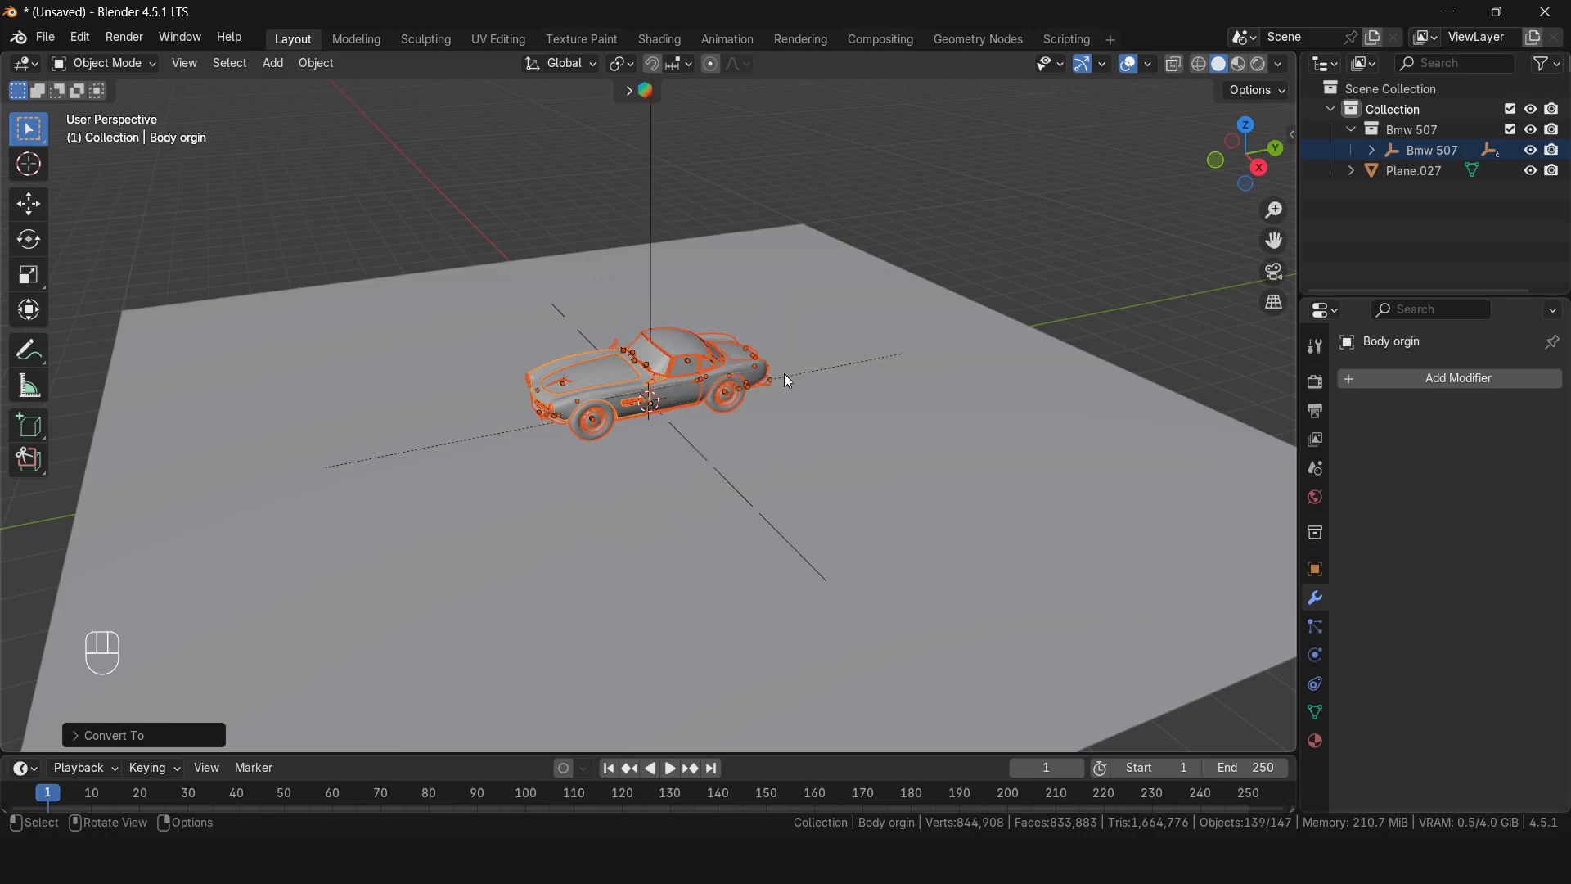
Step: Join the car parts into one mesh and delete every object except the car and the ground plane
{"action": "key", "text": "ctrl+j"}
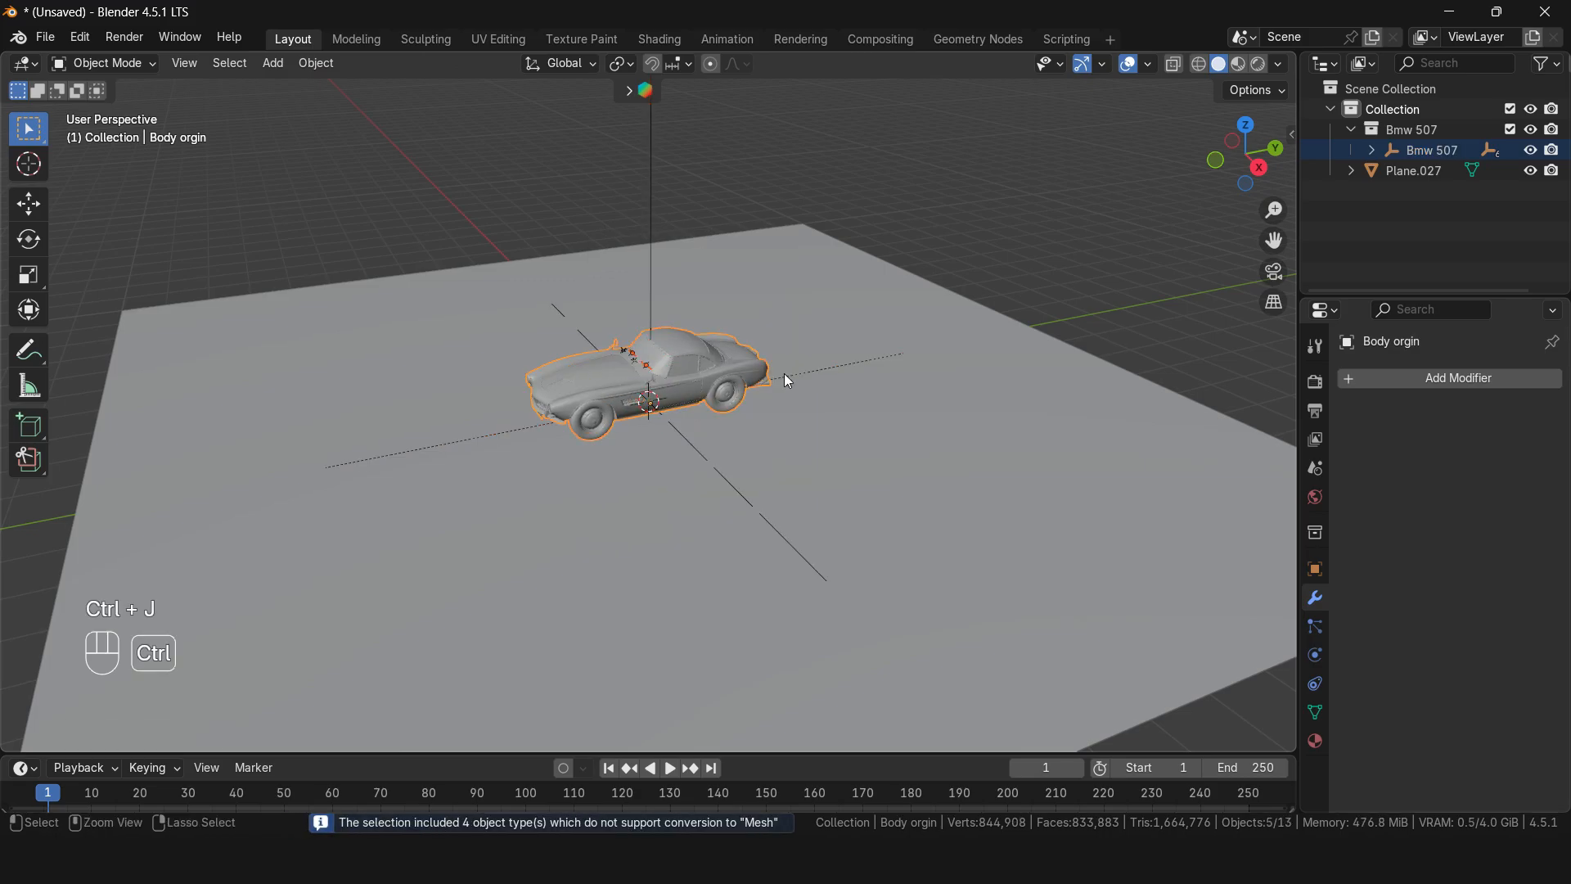
{"action": "scroll", "coordinate": [788, 382], "scroll_direction": "up", "scroll_amount": 2}
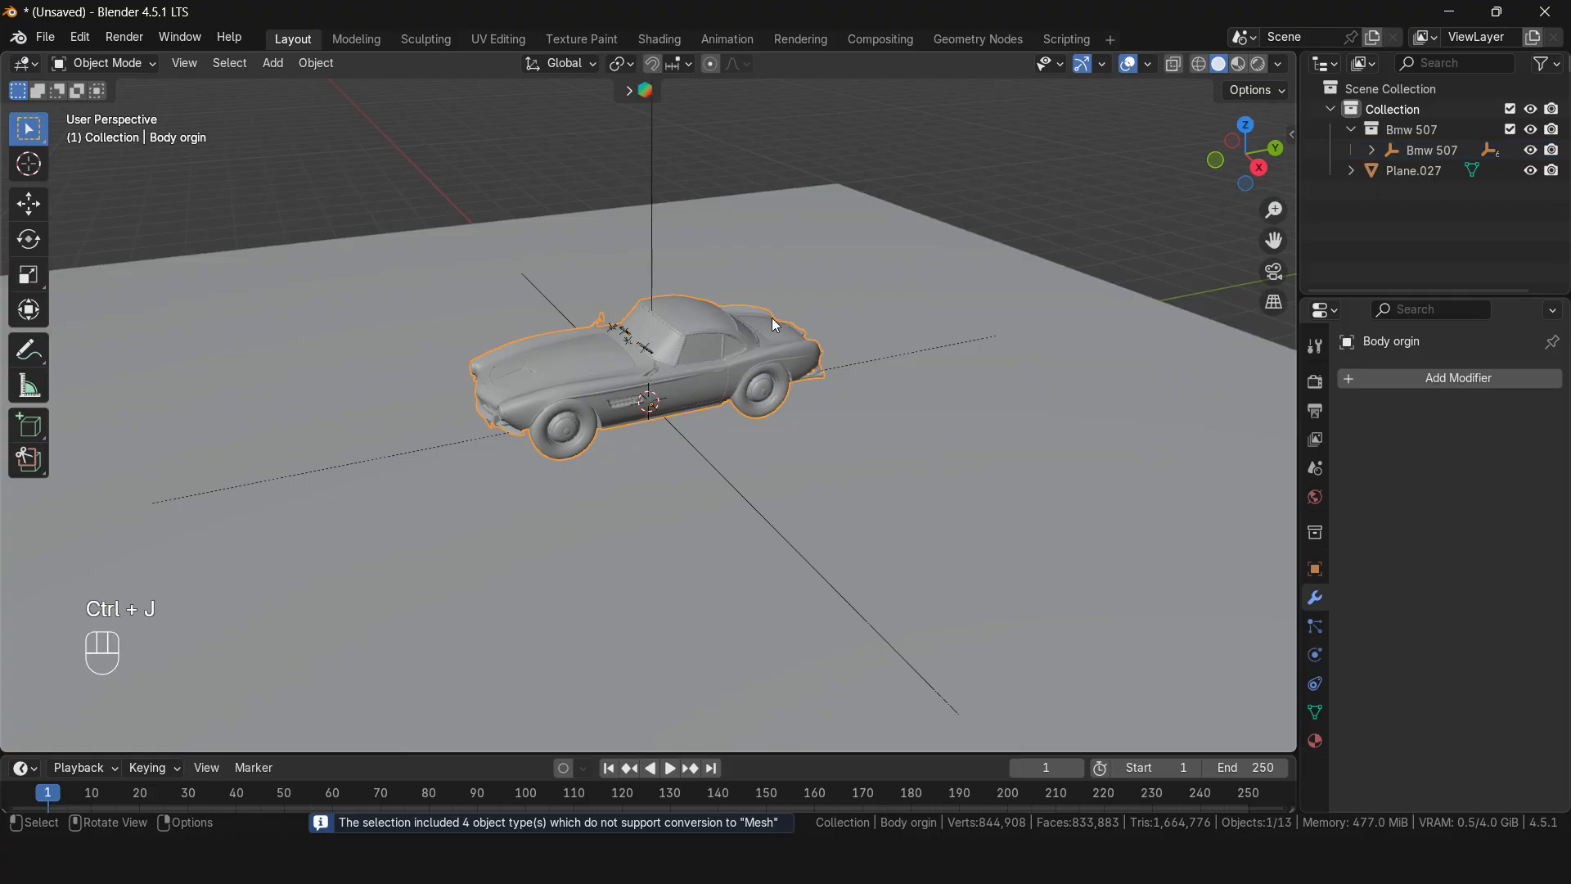
{"action": "left_click", "coordinate": [850, 264], "text": "shift"}
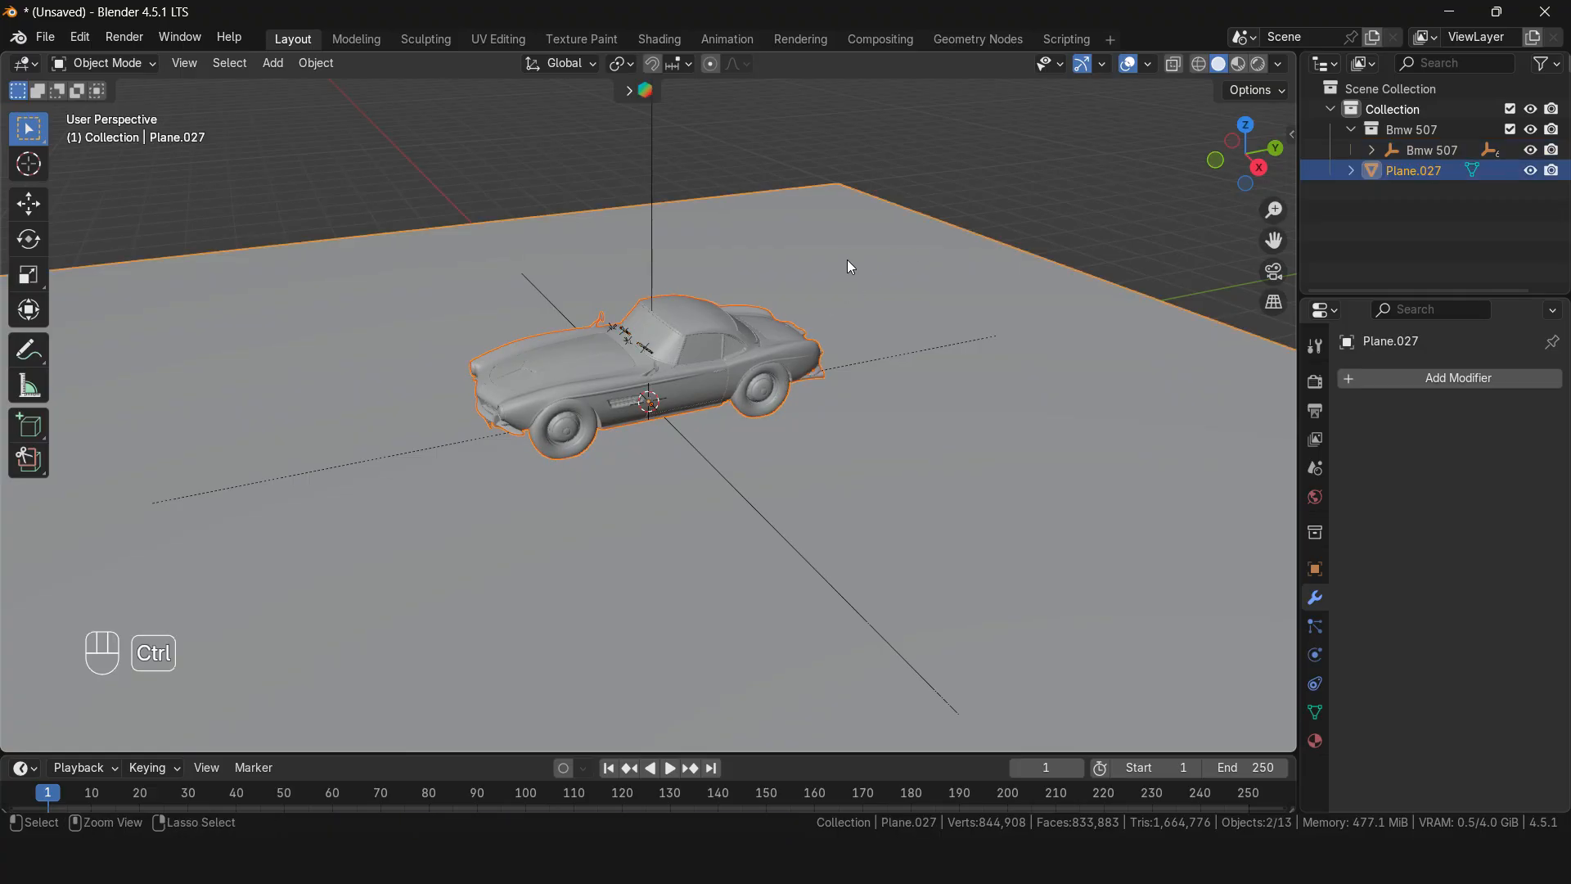
{"action": "key", "text": "ctrl+i"}
{"action": "key", "text": "x"}
{"action": "left_click", "coordinate": [847, 259]}
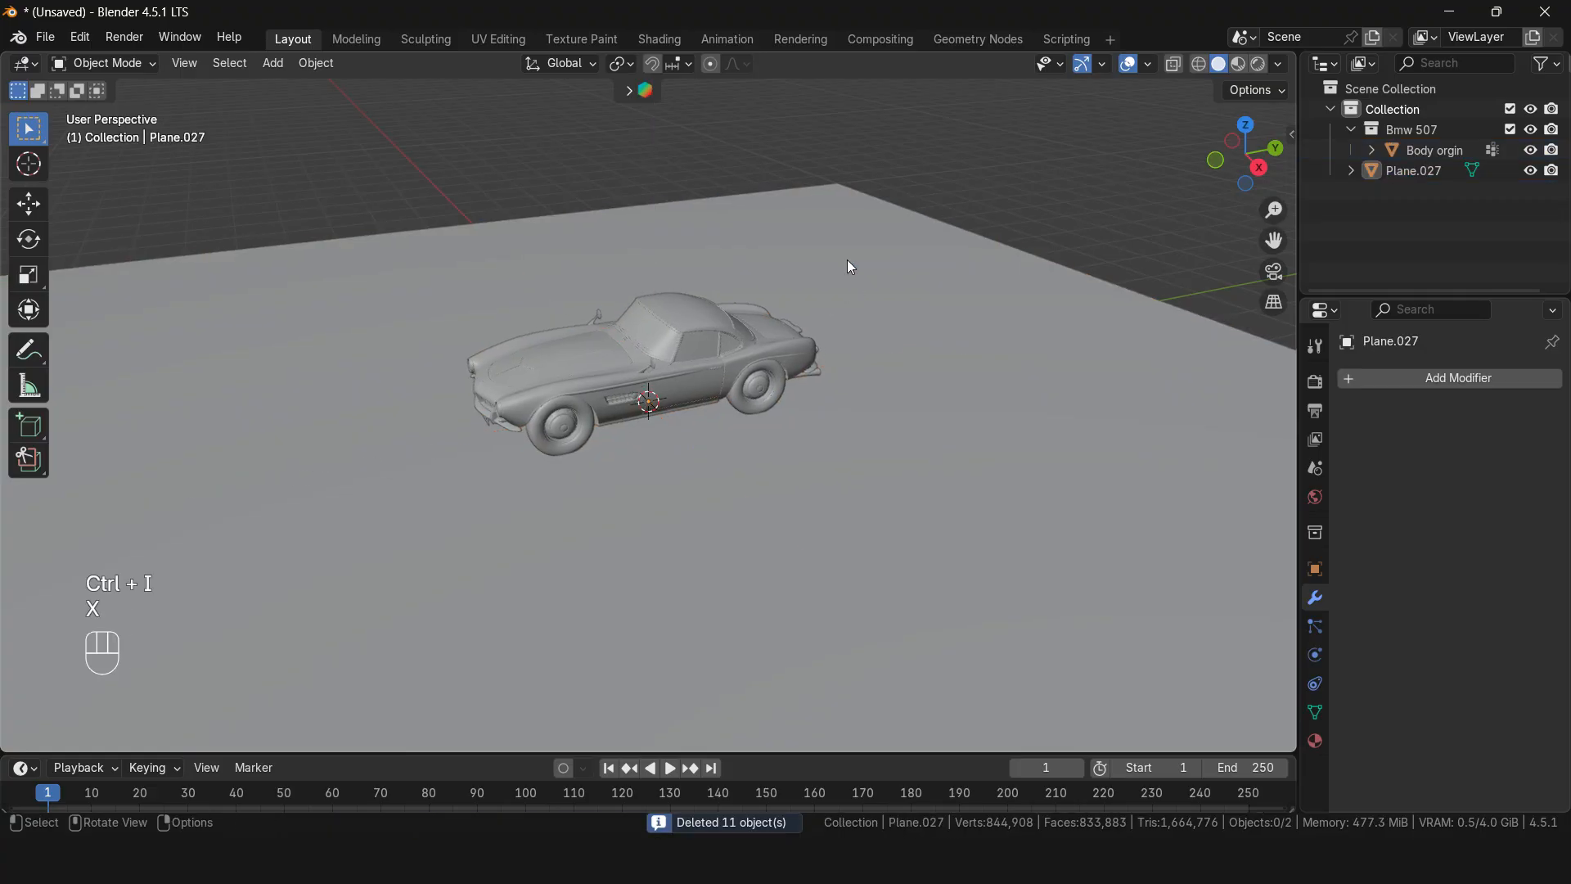
Step: Add a second plane and raise it along Z to sit above the car's roof
{"action": "left_click", "coordinate": [683, 366]}
{"action": "key", "text": "KP_Decimal"}
{"action": "key", "text": "shift+a"}
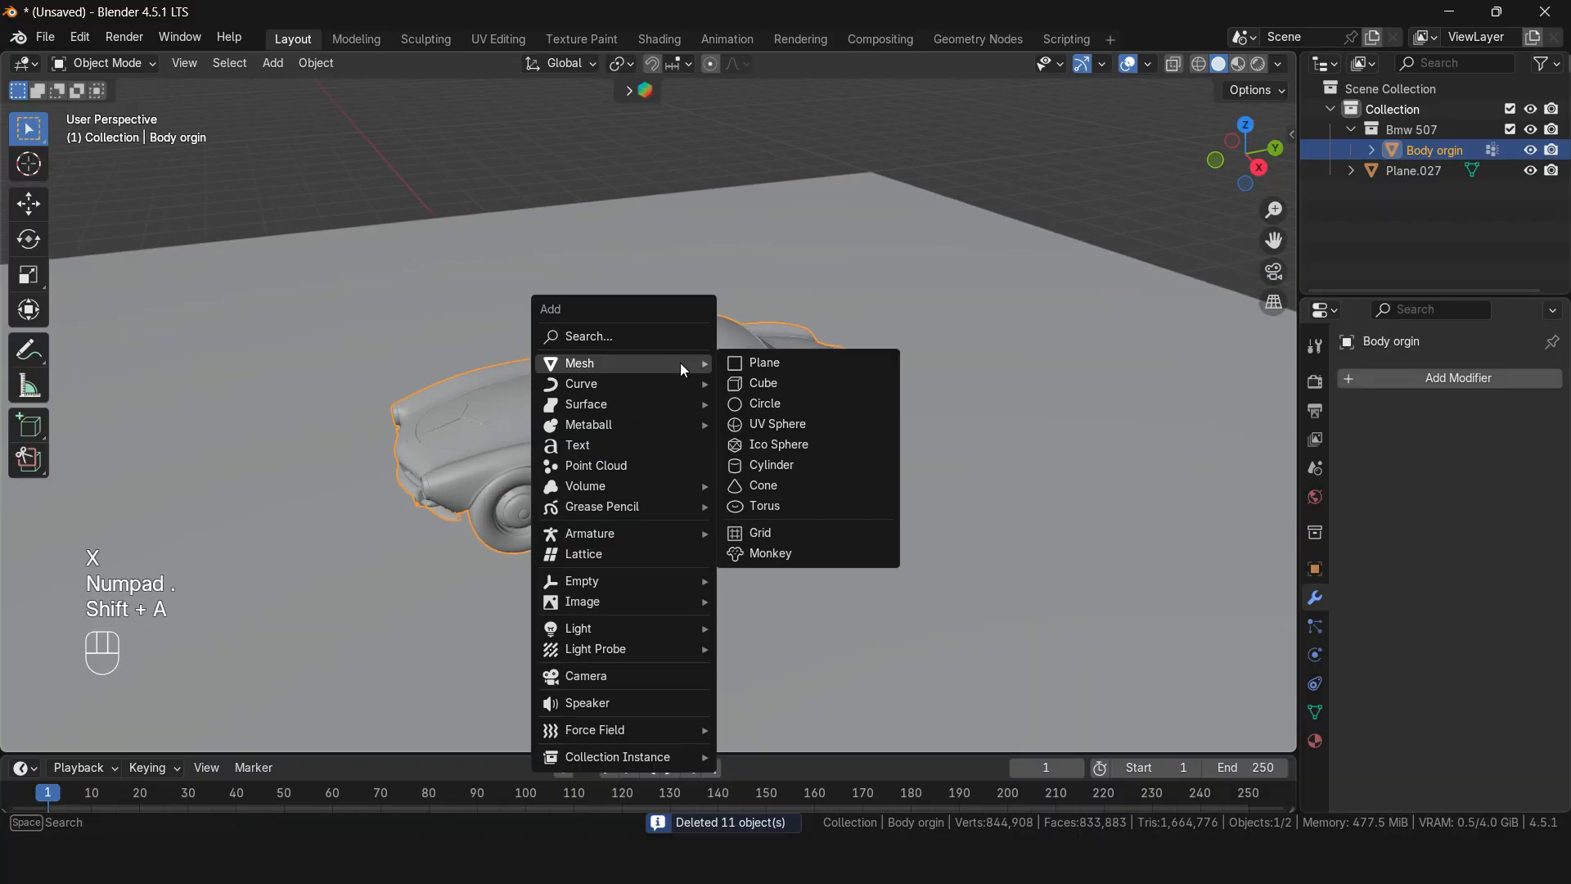
{"action": "left_click", "coordinate": [764, 364]}
{"action": "key", "text": "g"}
{"action": "key", "text": "z"}
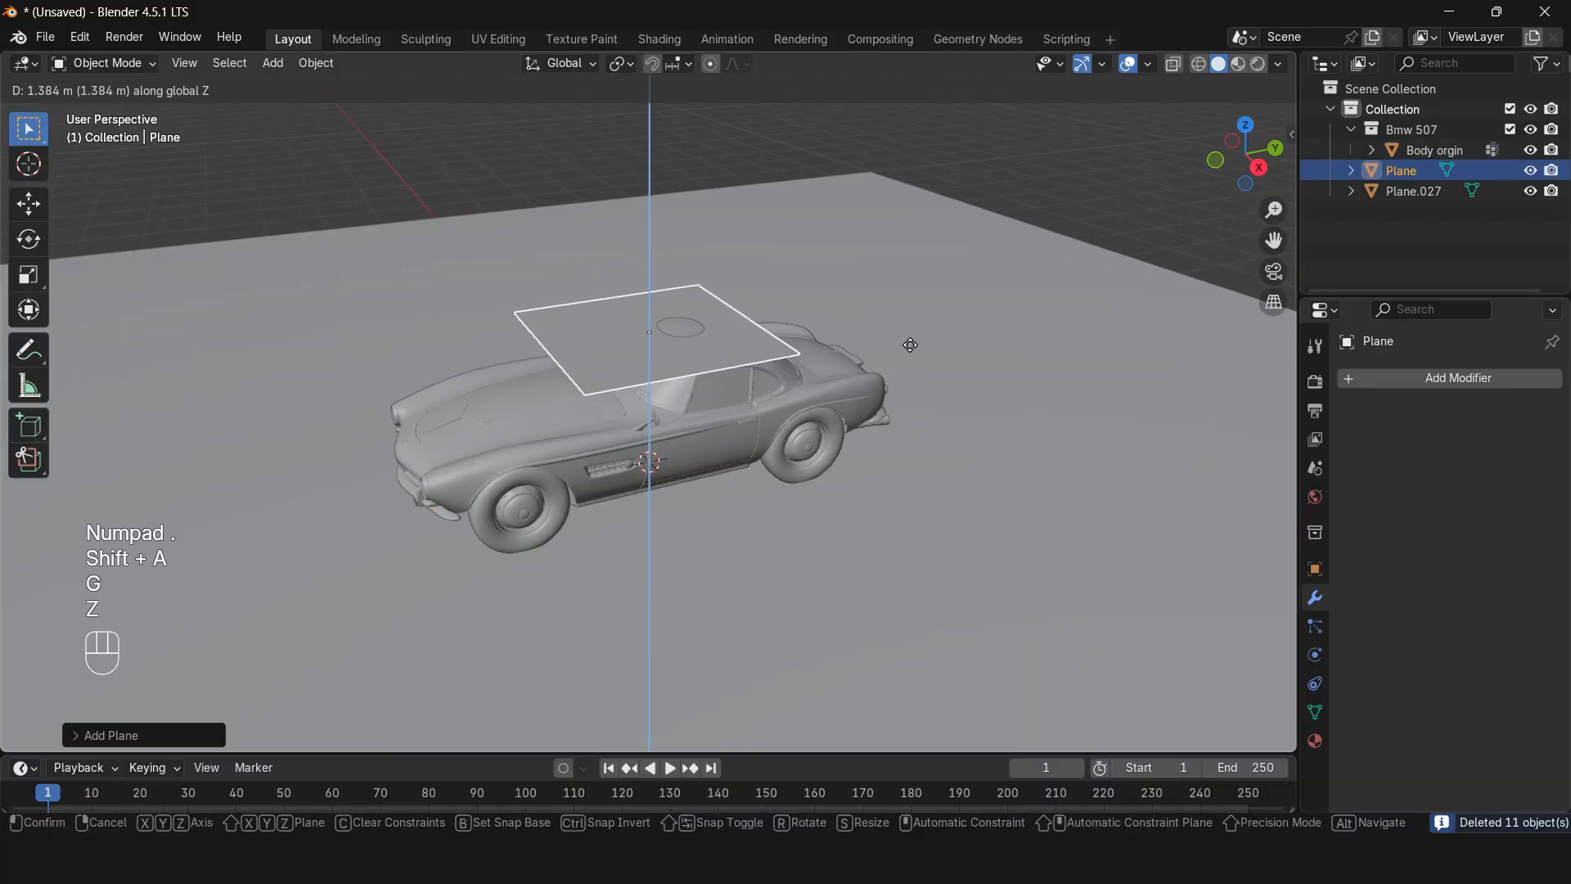
{"action": "left_click", "coordinate": [912, 298]}
Step: Scale the upper plane by 3 overall and by a further 2 along Y
{"action": "key", "text": "s"}
{"action": "key", "text": "3"}
{"action": "left_click", "coordinate": [911, 298]}
{"action": "key", "text": "s"}
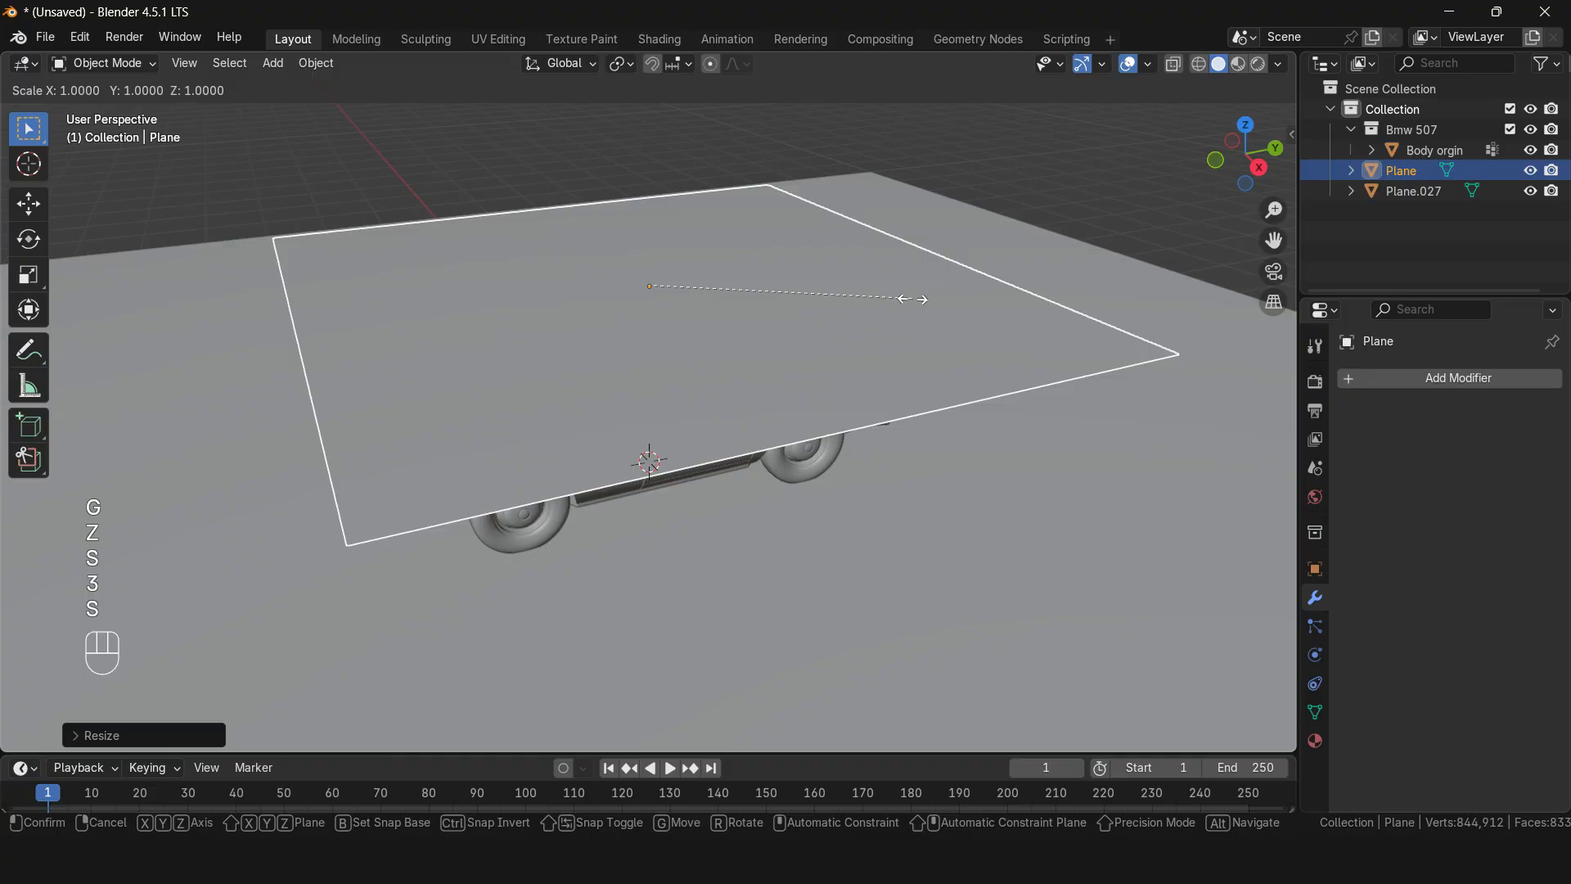
{"action": "key", "text": "y"}
{"action": "key", "text": "2"}
{"action": "left_click", "coordinate": [914, 300]}
Step: Add one centred loop cut across the upper plane, splitting its long sides in half
{"action": "scroll", "coordinate": [912, 297], "scroll_direction": "down", "scroll_amount": 3}
{"action": "key", "text": "Tab"}
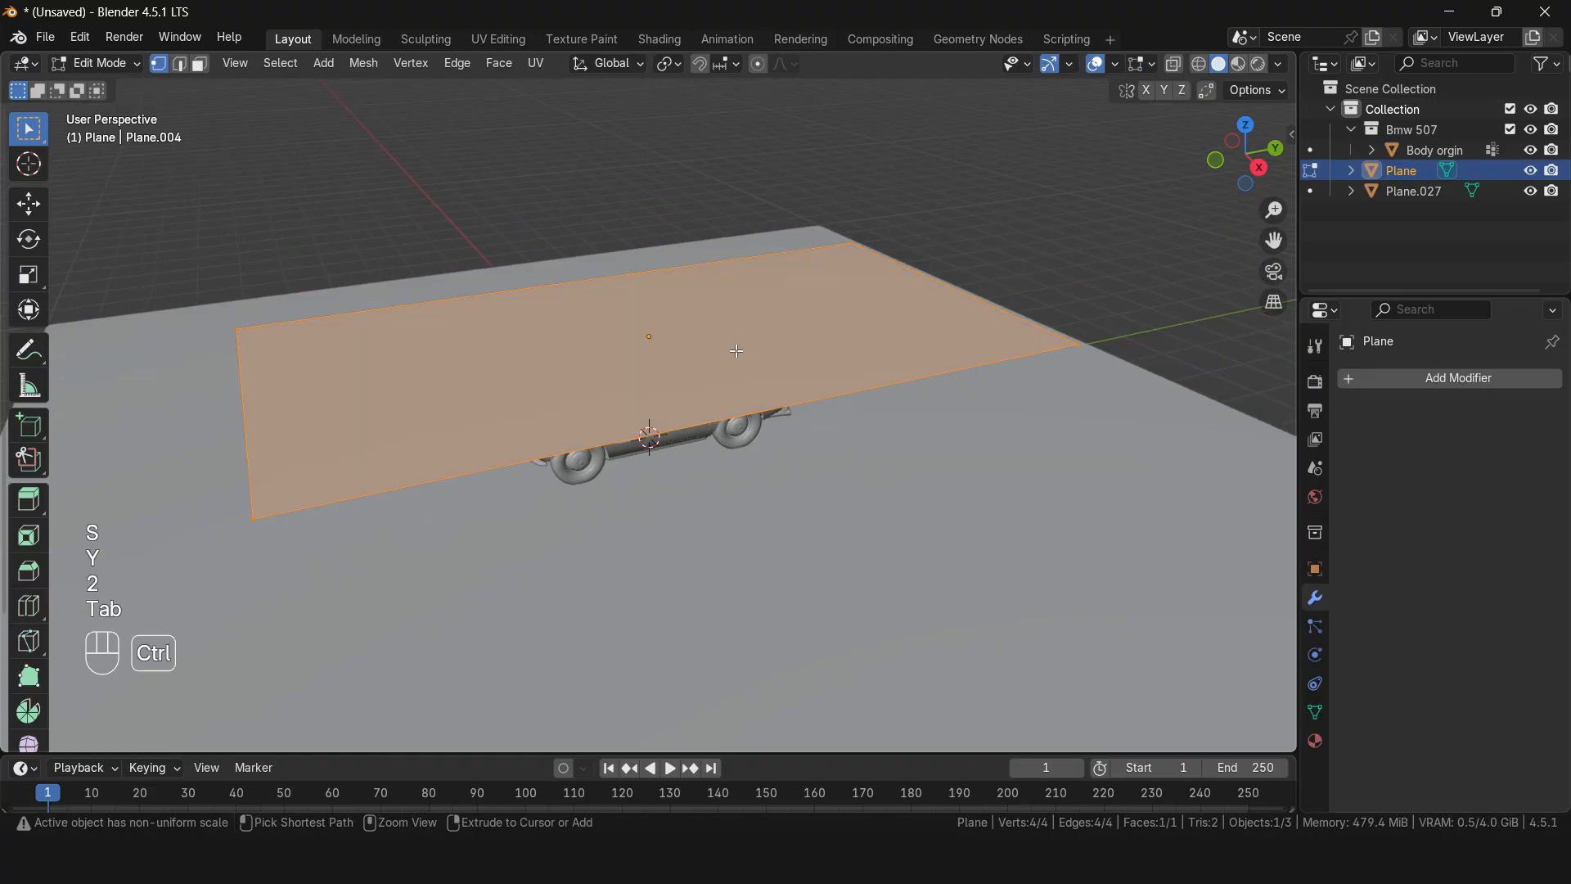
{"action": "key", "text": "ctrl+e"}
{"action": "key", "text": "ctrl+r"}
{"action": "left_click", "coordinate": [779, 351]}
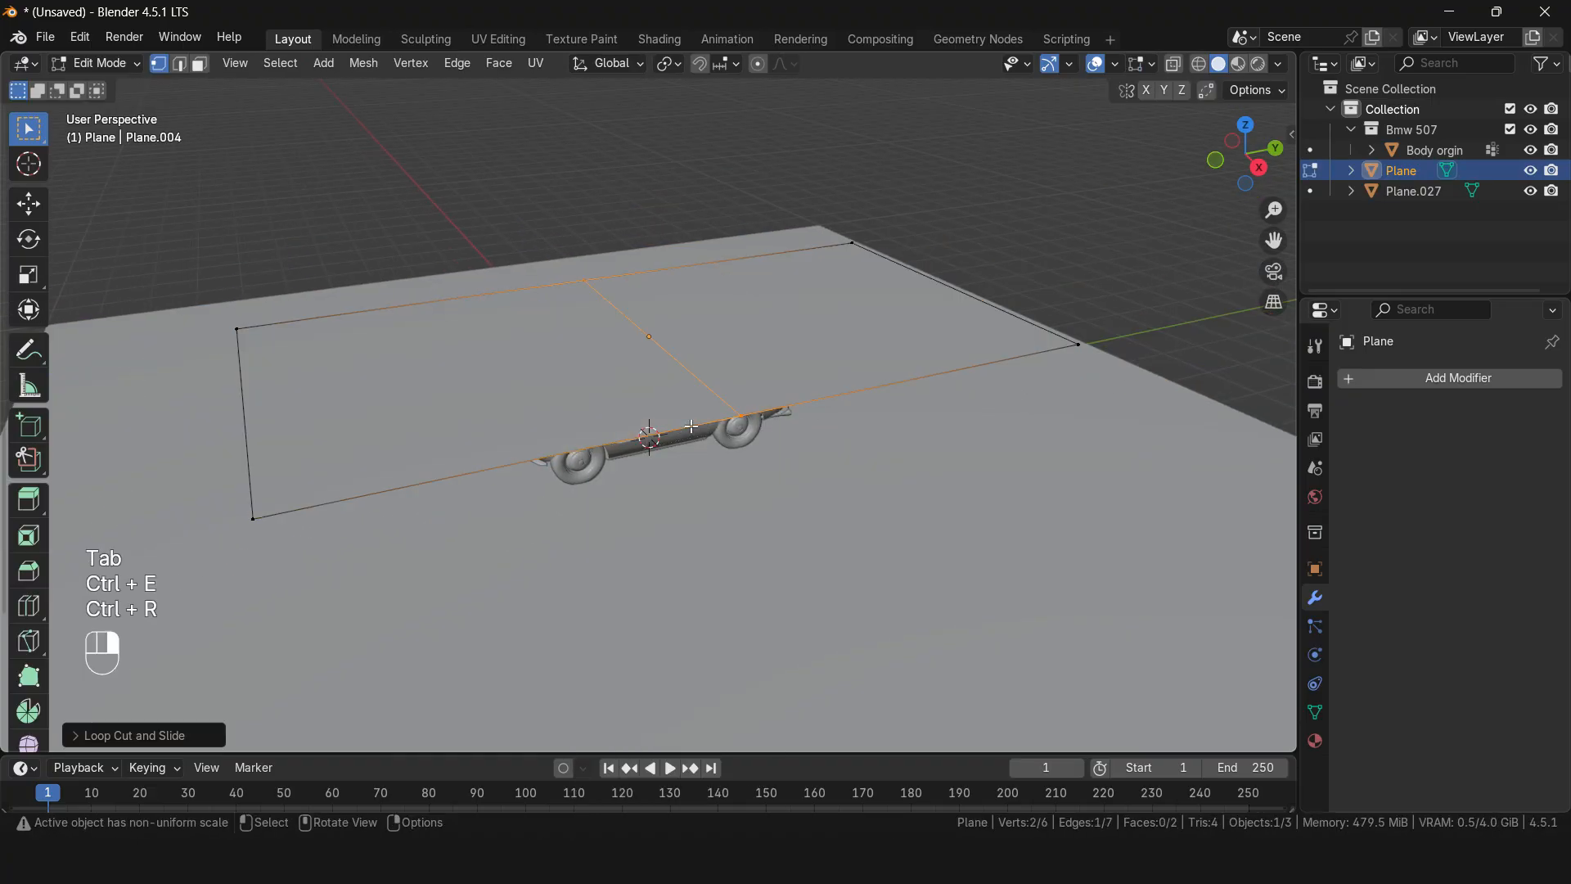
Step: Subdivide the entire upper plane with 60 cuts
{"action": "key", "text": "a"}
{"action": "right_click", "coordinate": [780, 355]}
{"action": "left_click", "coordinate": [782, 362]}
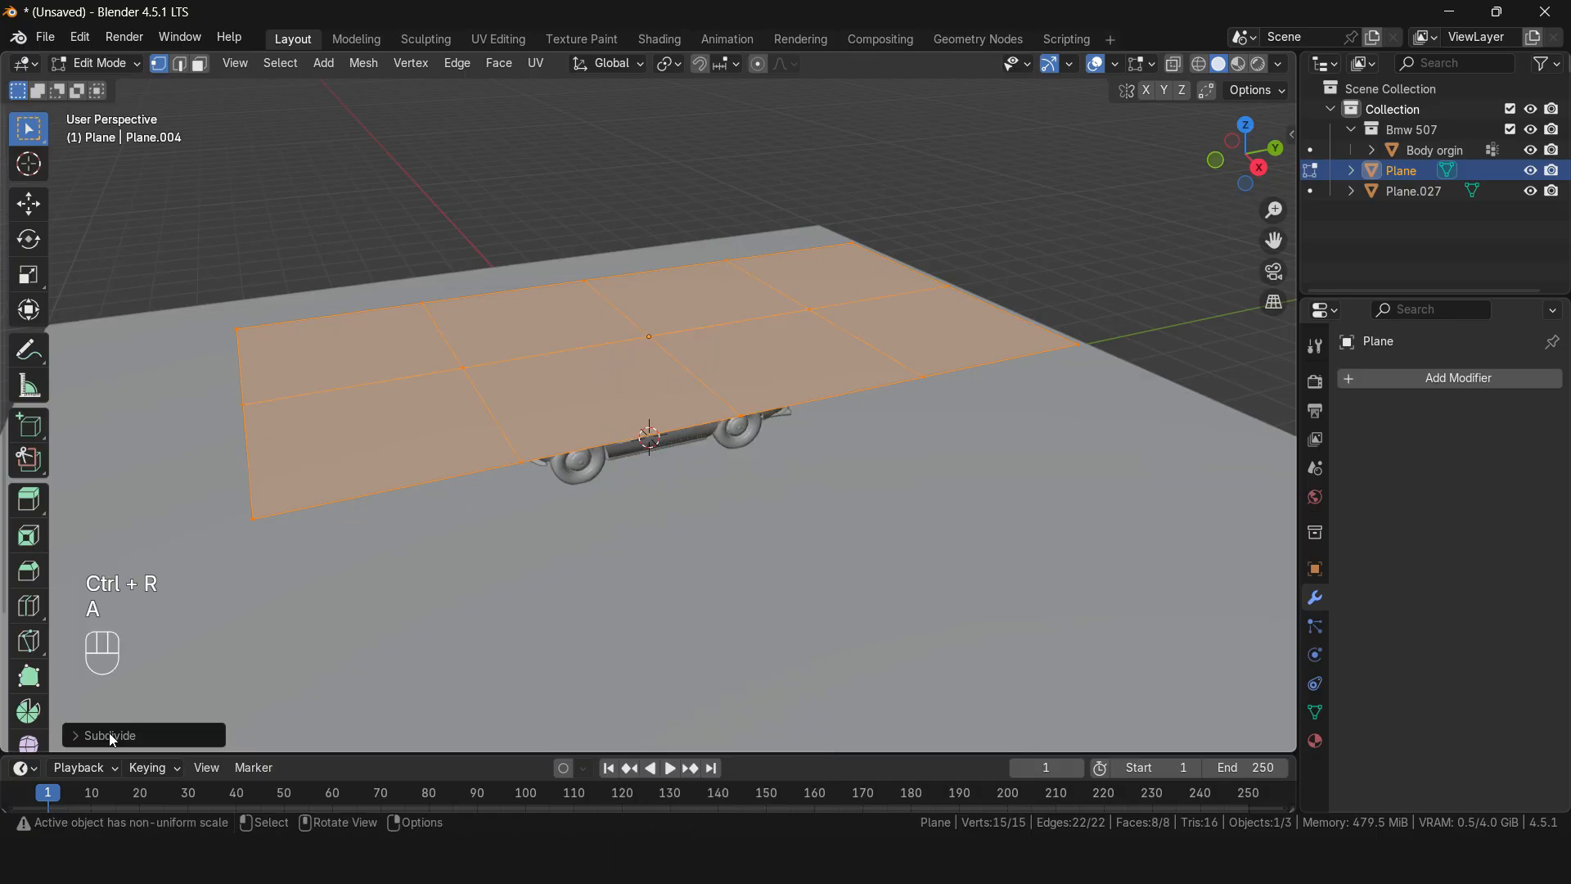
{"action": "left_click", "coordinate": [110, 733]}
{"action": "left_click", "coordinate": [258, 596]}
{"action": "type", "text": "6"}
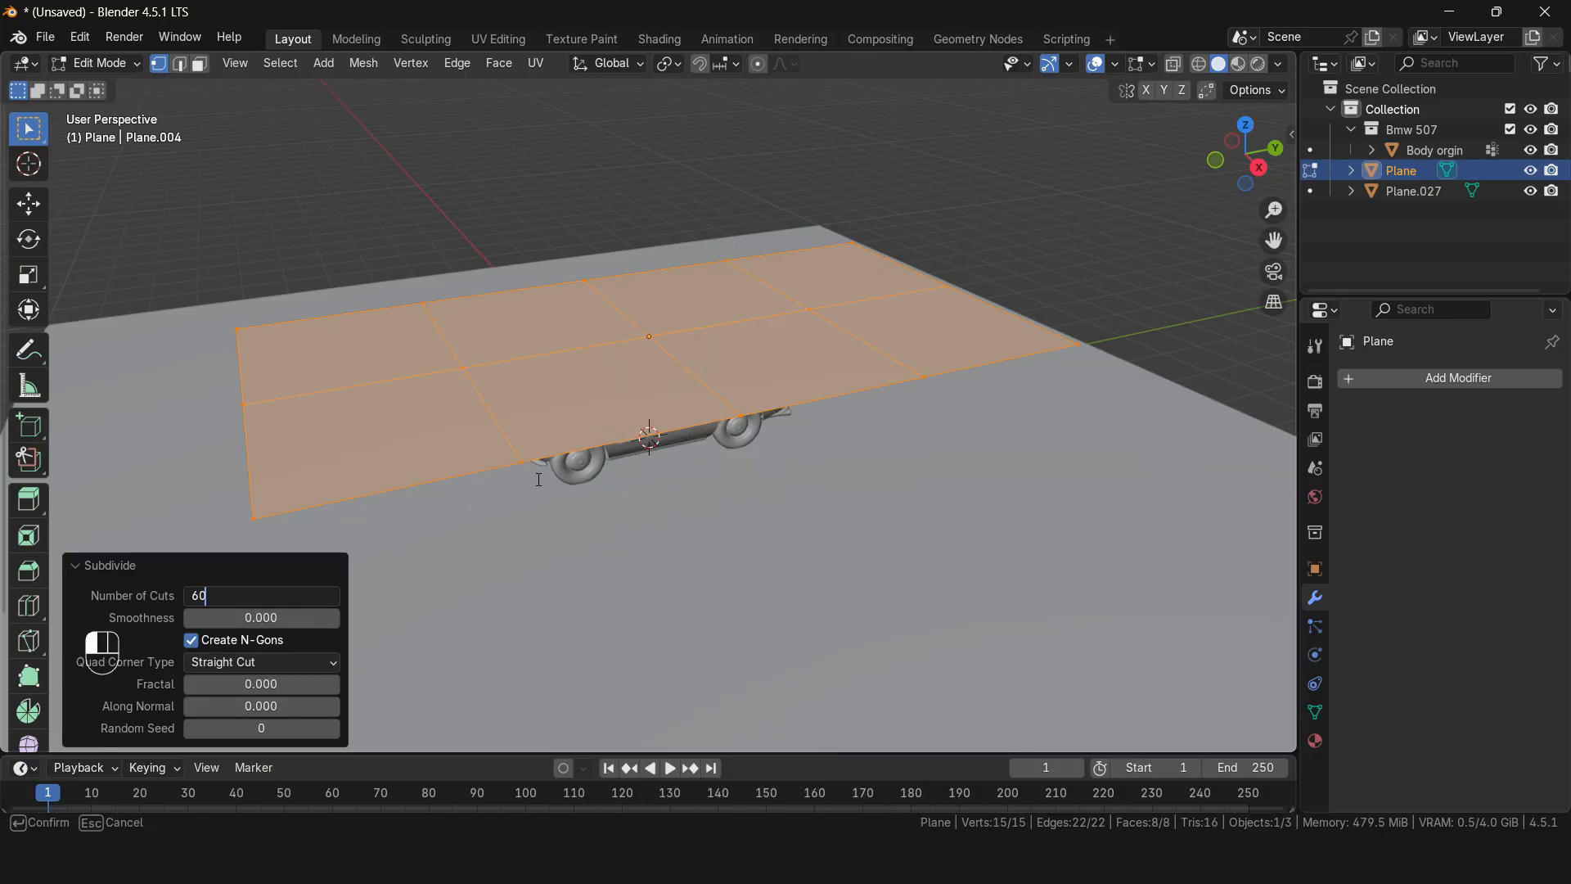
{"action": "type", "text": "0"}
{"action": "key", "text": "Return"}
Step: Shorten the upper plane by selecting both short end edge loops, growing the selection 20 times and deleting the selected vertices
{"action": "key", "text": "2"}
{"action": "left_click", "coordinate": [1063, 325], "text": "alt"}
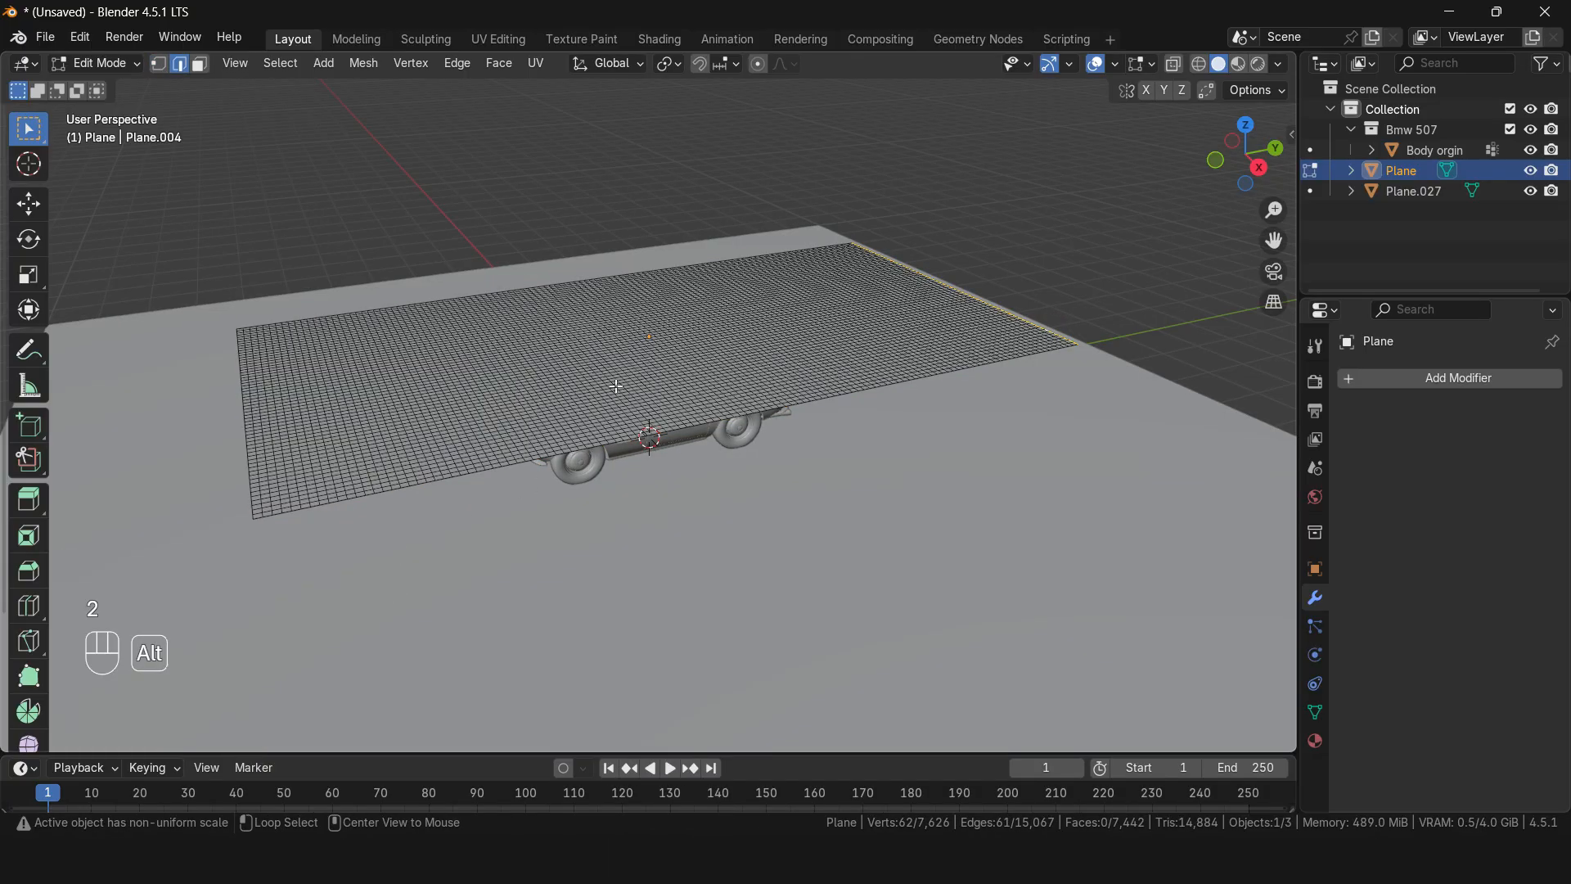
{"action": "left_click", "coordinate": [217, 417], "text": "alt+shift"}
{"action": "key", "text": "ctrl+KP_Add"}
{"action": "key", "text": "ctrl+KP_Add"}
{"action": "key", "text": "ctrl+KP_Add"}
{"action": "key", "text": "ctrl+KP_Add"}
{"action": "key", "text": "ctrl+KP_Add"}
{"action": "key", "text": "ctrl+KP_Add"}
{"action": "key", "text": "ctrl+KP_Add"}
{"action": "key", "text": "ctrl+KP_Add"}
{"action": "key", "text": "ctrl+KP_Add"}
{"action": "key", "text": "ctrl+KP_Add"}
{"action": "key", "text": "ctrl+KP_Add"}
{"action": "key", "text": "ctrl+KP_Add"}
{"action": "key", "text": "ctrl+KP_Add"}
{"action": "key", "text": "ctrl+KP_Add"}
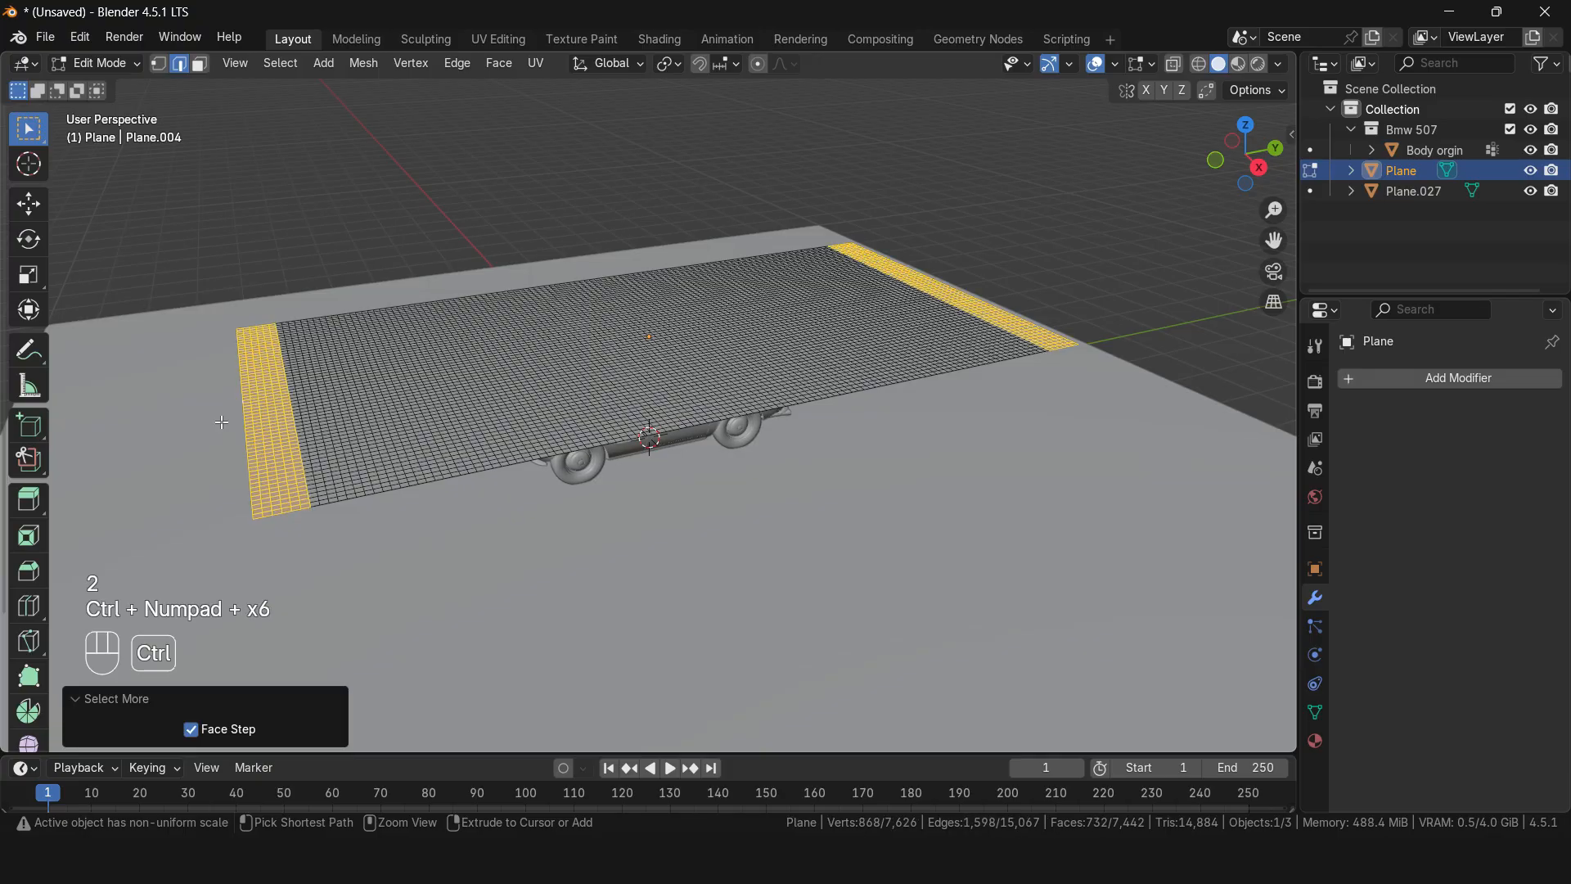
{"action": "key", "text": "ctrl+KP_Add"}
{"action": "key", "text": "ctrl+KP_Add"}
{"action": "key", "text": "ctrl+KP_Add"}
{"action": "key", "text": "ctrl+KP_Add"}
{"action": "key", "text": "ctrl+KP_Add"}
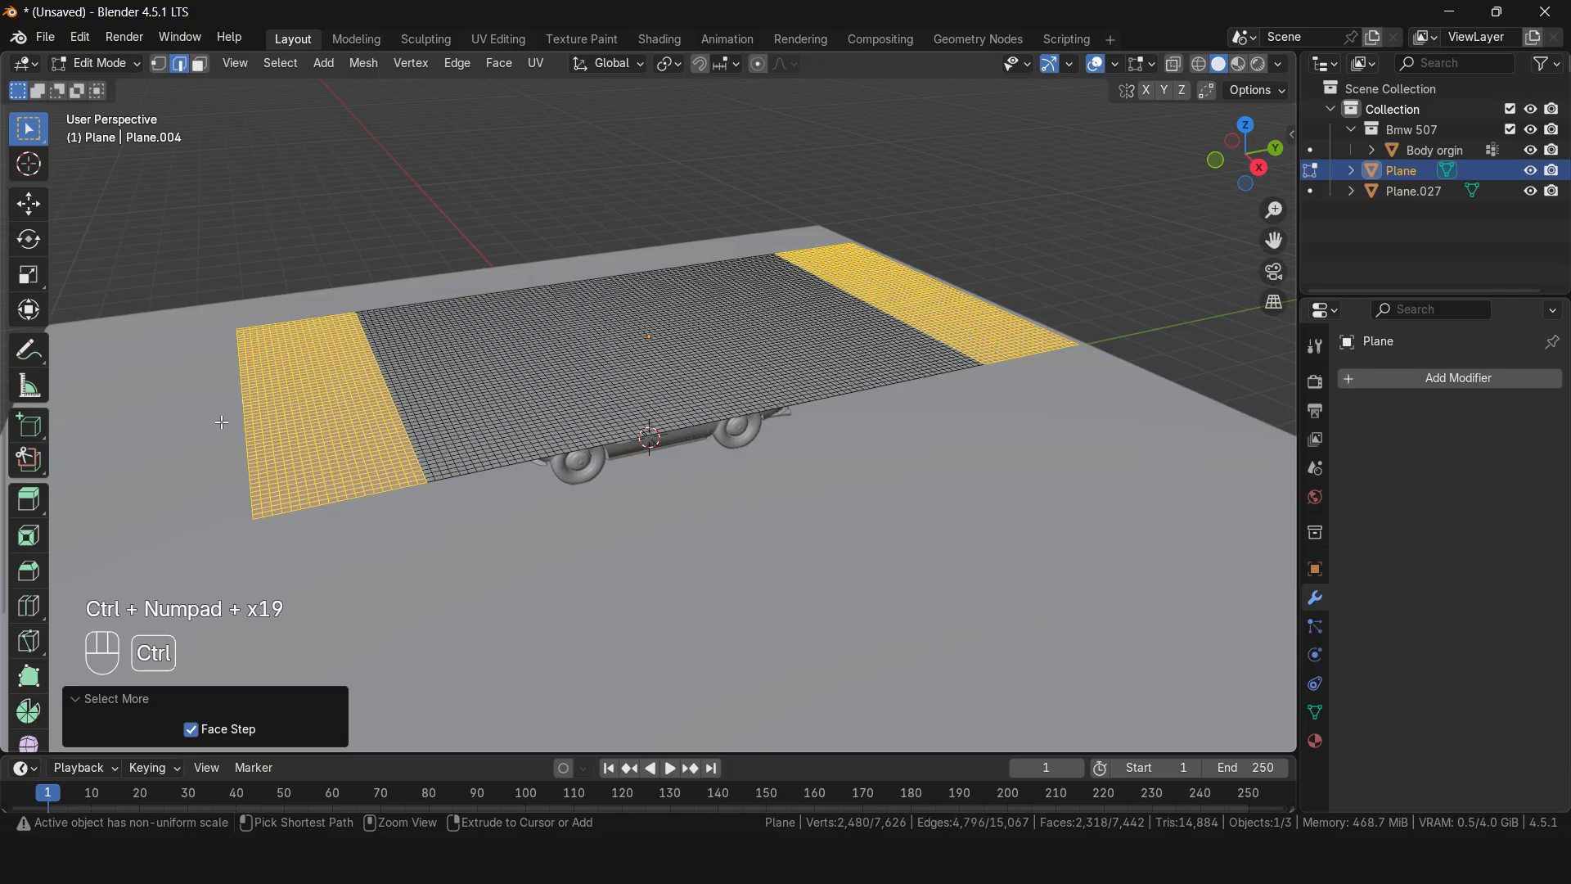
{"action": "key", "text": "ctrl+KP_Add"}
{"action": "key", "text": "x"}
{"action": "left_click", "coordinate": [221, 422]}
{"action": "key", "text": "Tab"}
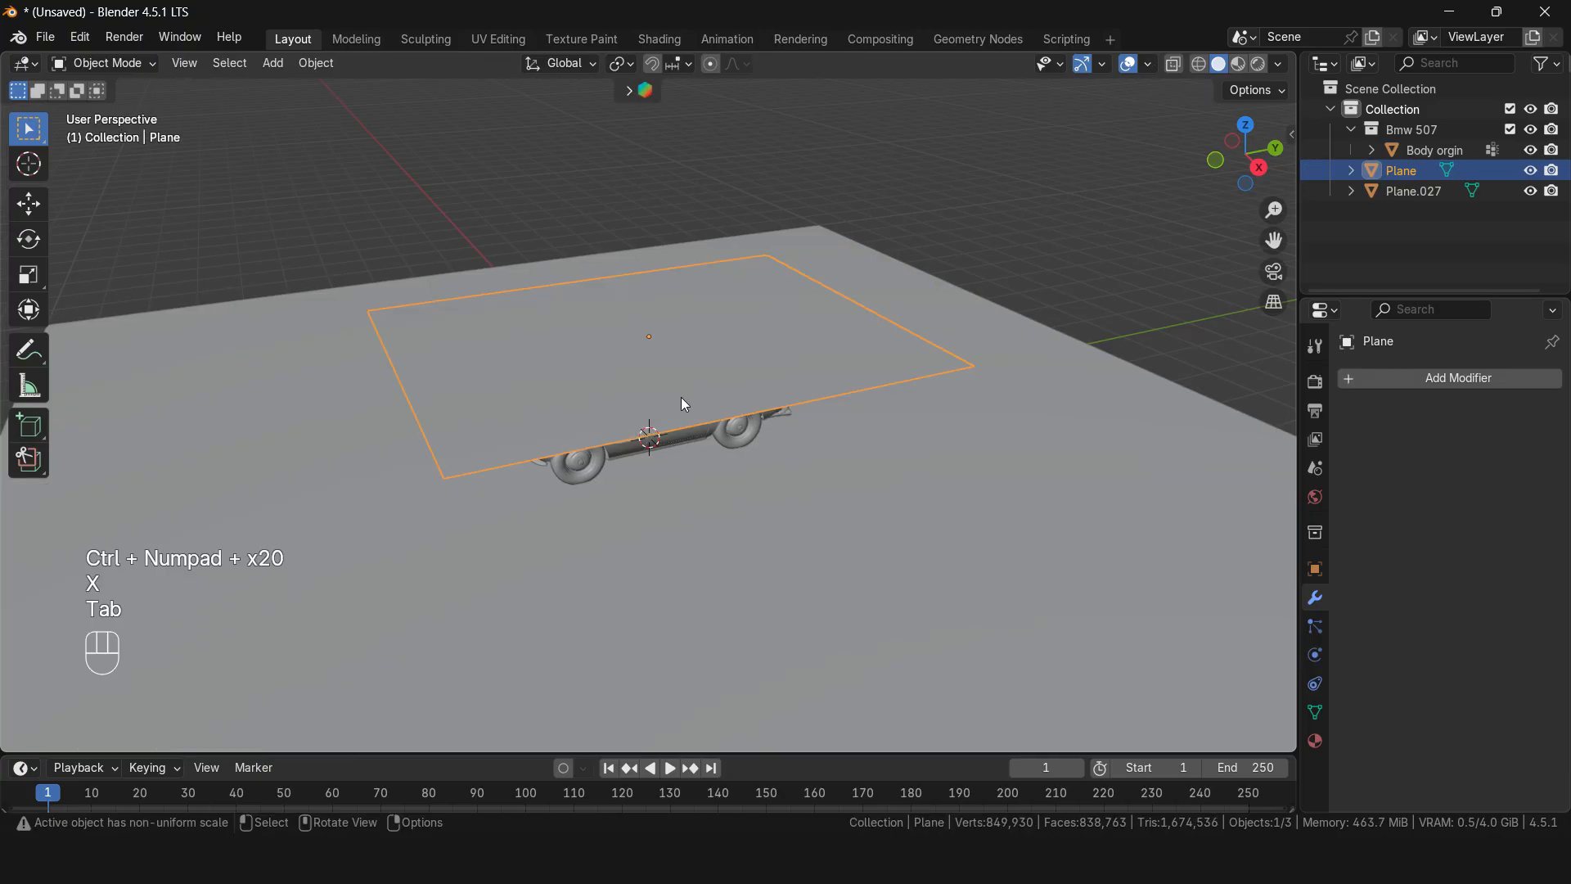
Step: Add Cloth physics to the upper plane
{"action": "left_click", "coordinate": [1316, 654]}
{"action": "middle_click_drag", "start_coordinate": [761, 524], "coordinate": [786, 532]}
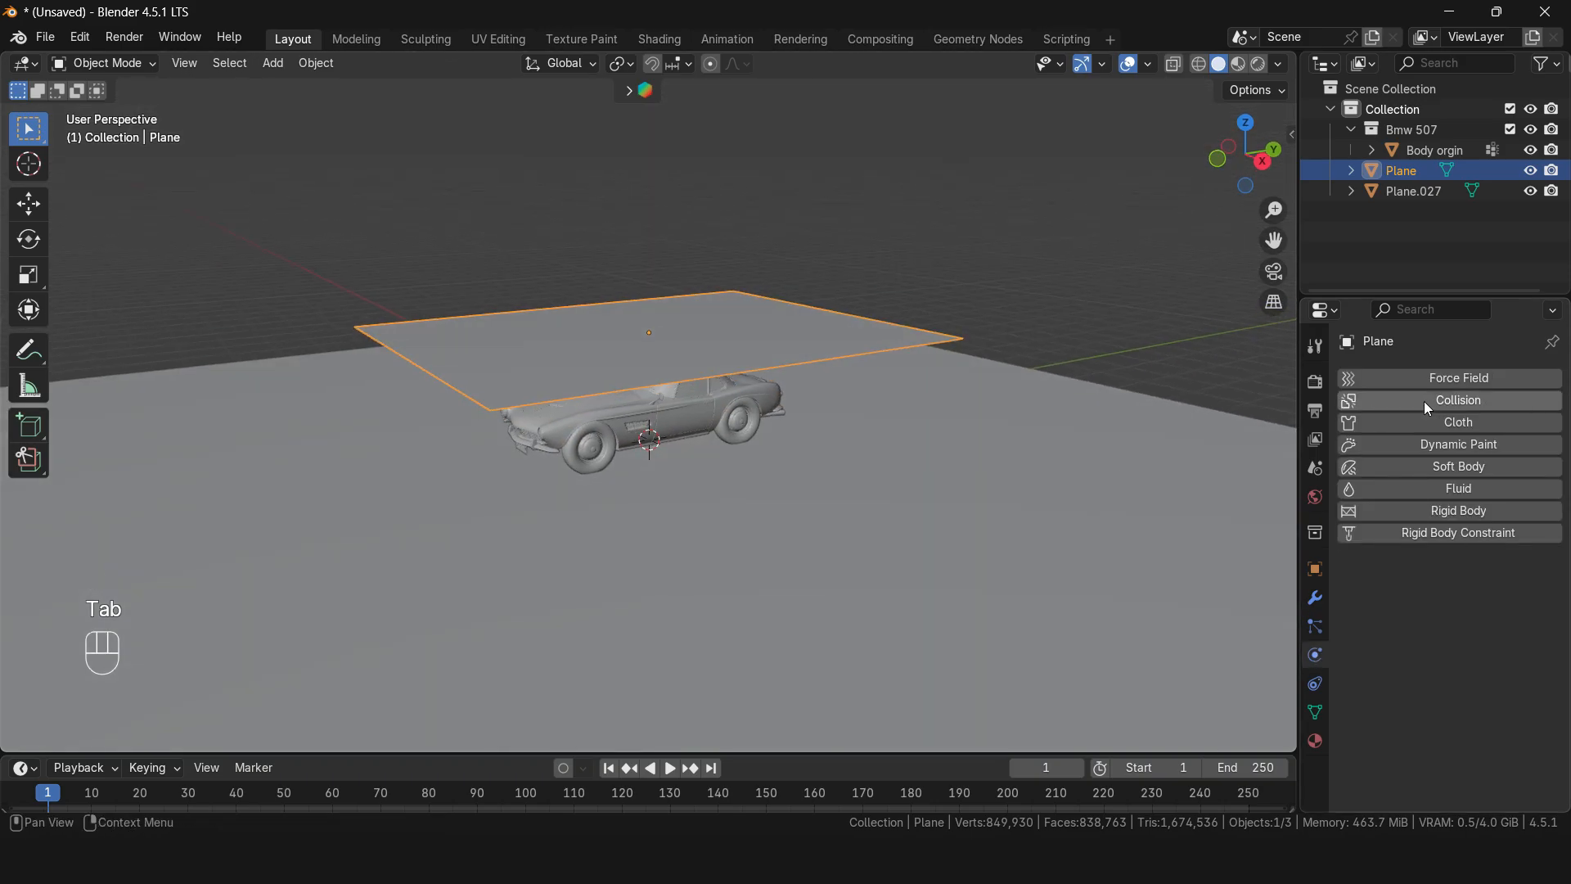
{"action": "left_click", "coordinate": [1437, 422]}
Step: Add Collision physics to the car body and to the ground plane
{"action": "left_click", "coordinate": [729, 404]}
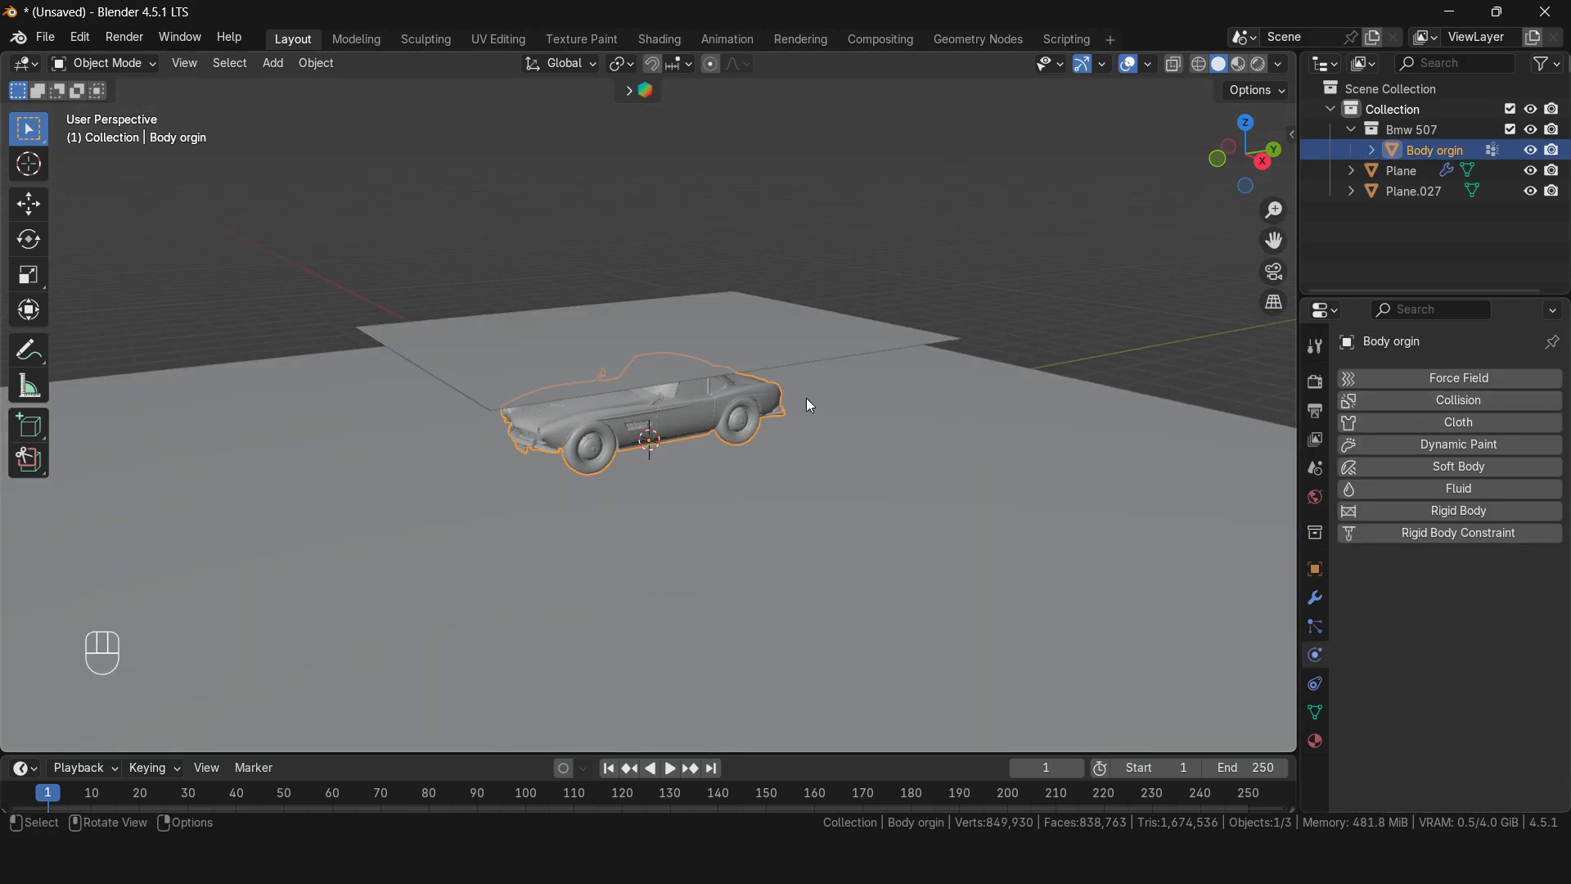
{"action": "left_click", "coordinate": [1522, 400]}
{"action": "left_click", "coordinate": [1414, 191]}
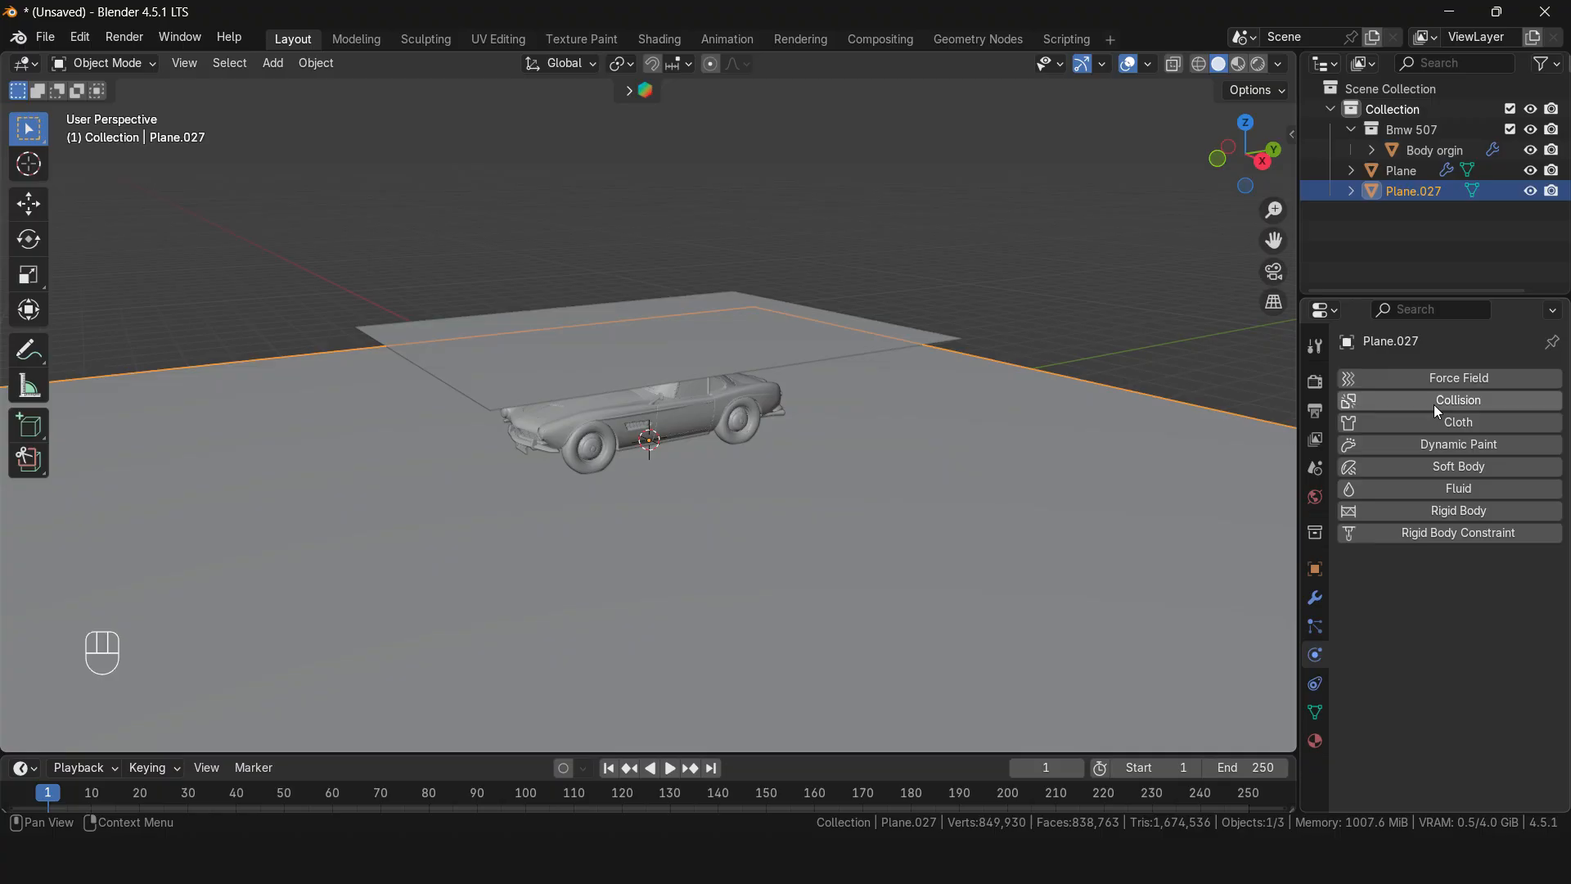
{"action": "left_click", "coordinate": [1436, 401]}
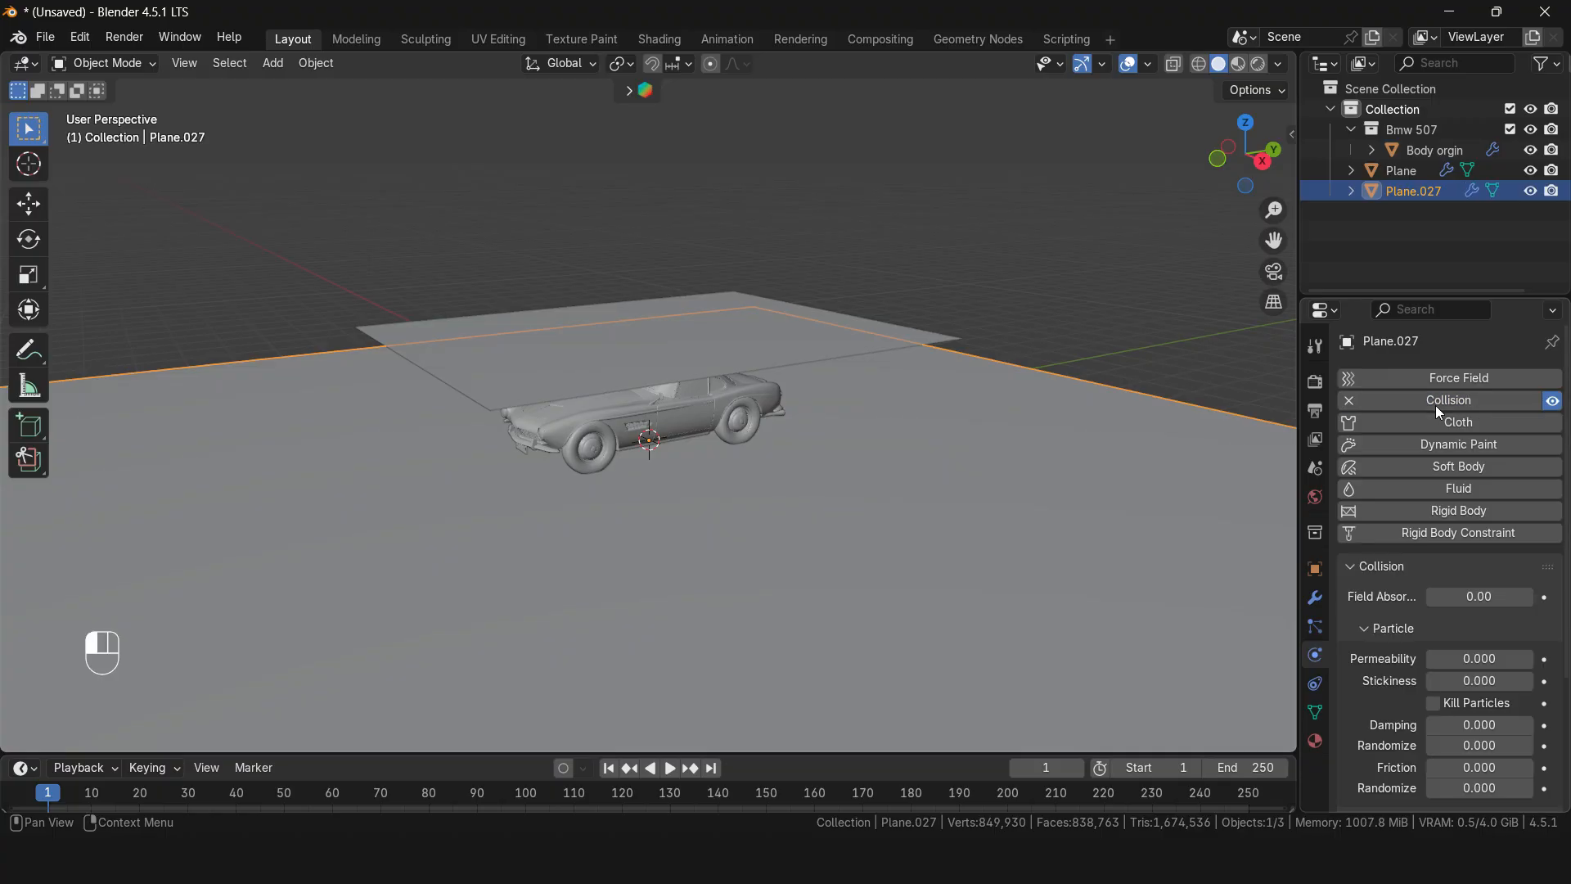
Step: Run the cloth simulation from frame 1 and stop it at frame 19
{"action": "left_click", "coordinate": [933, 227]}
{"action": "key", "text": "space"}
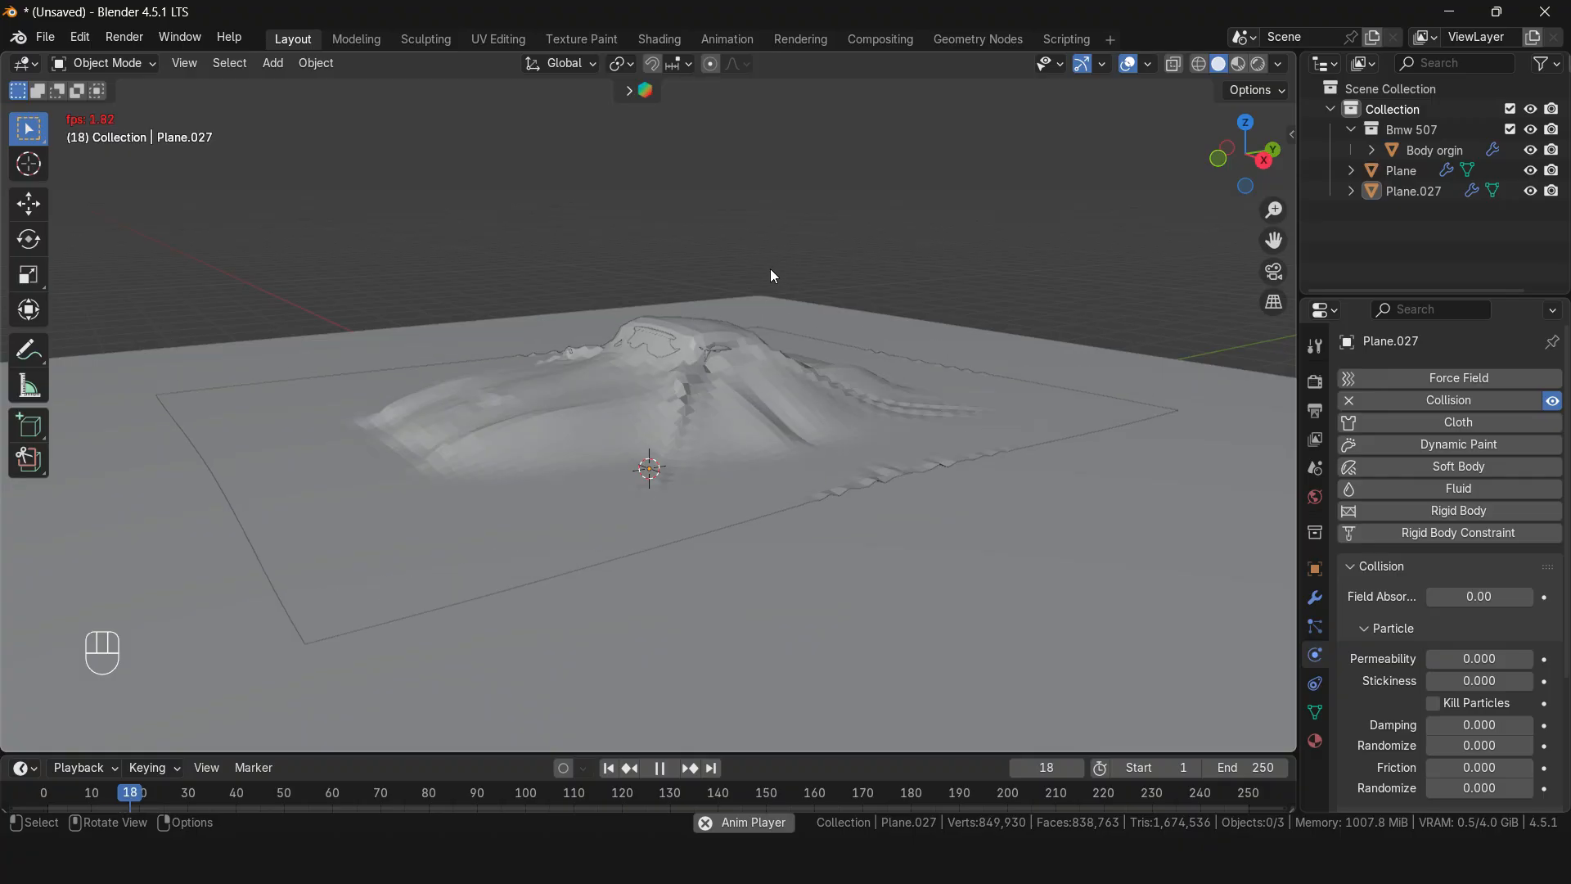
{"action": "key", "text": "space"}
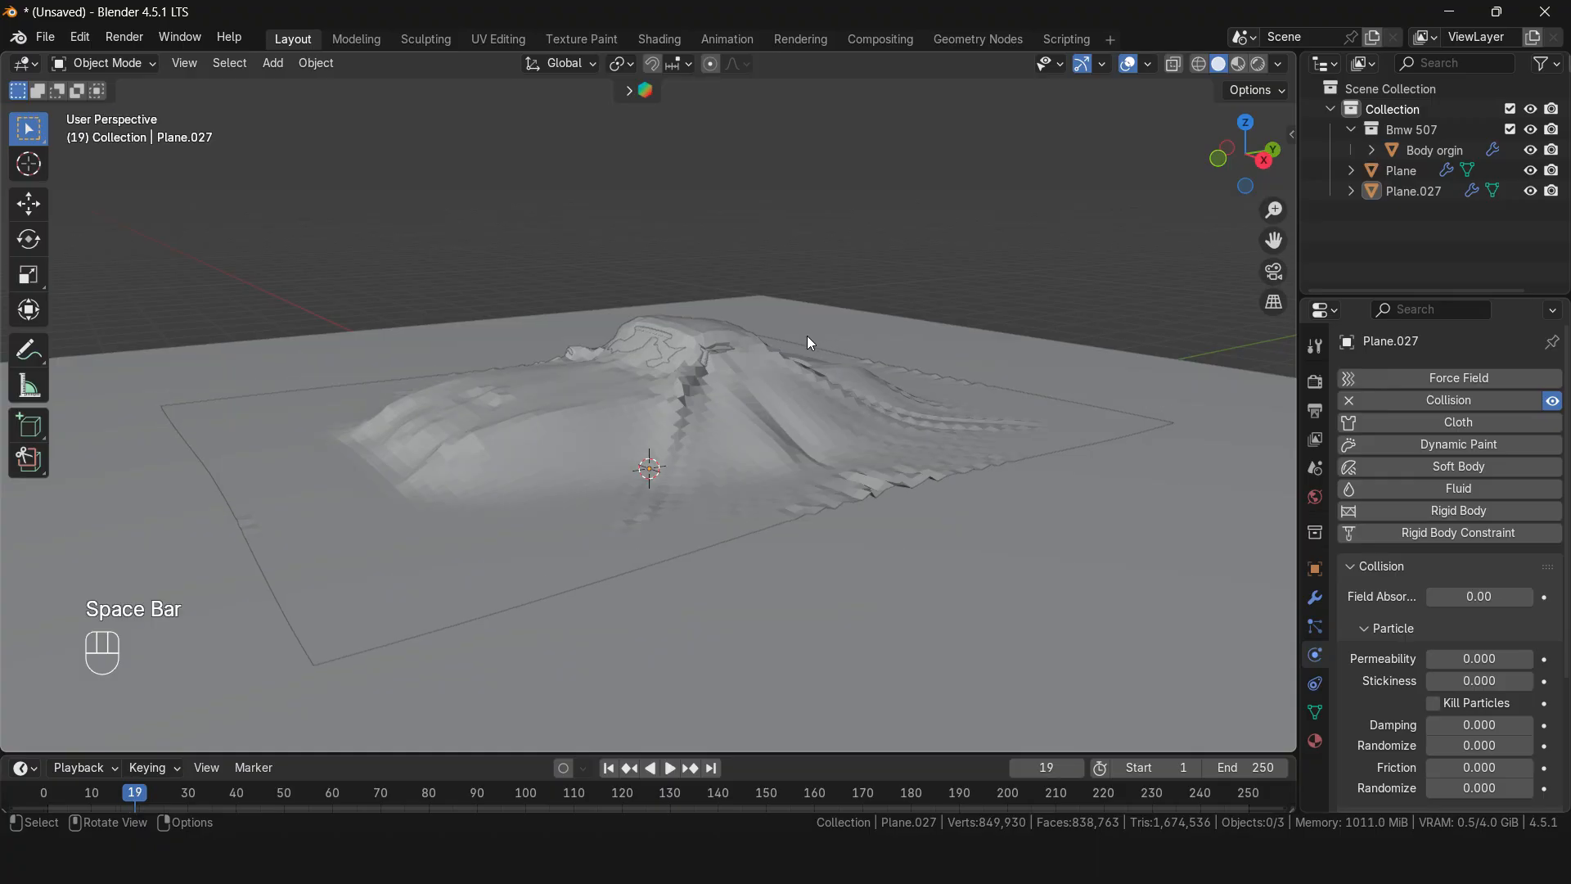
Step: Inspect the car body's mesh in Edit Mode around the windscreen and side windows beneath the draped cloth
{"action": "mouse_move", "coordinate": [807, 335]}
{"action": "middle_mouse_down"}
{"action": "mouse_move", "coordinate": [737, 382]}
{"action": "mouse_move", "coordinate": [796, 362]}
{"action": "middle_mouse_up"}
{"action": "scroll", "coordinate": [758, 359], "scroll_direction": "up", "scroll_amount": 5}
{"action": "left_click", "coordinate": [715, 365]}
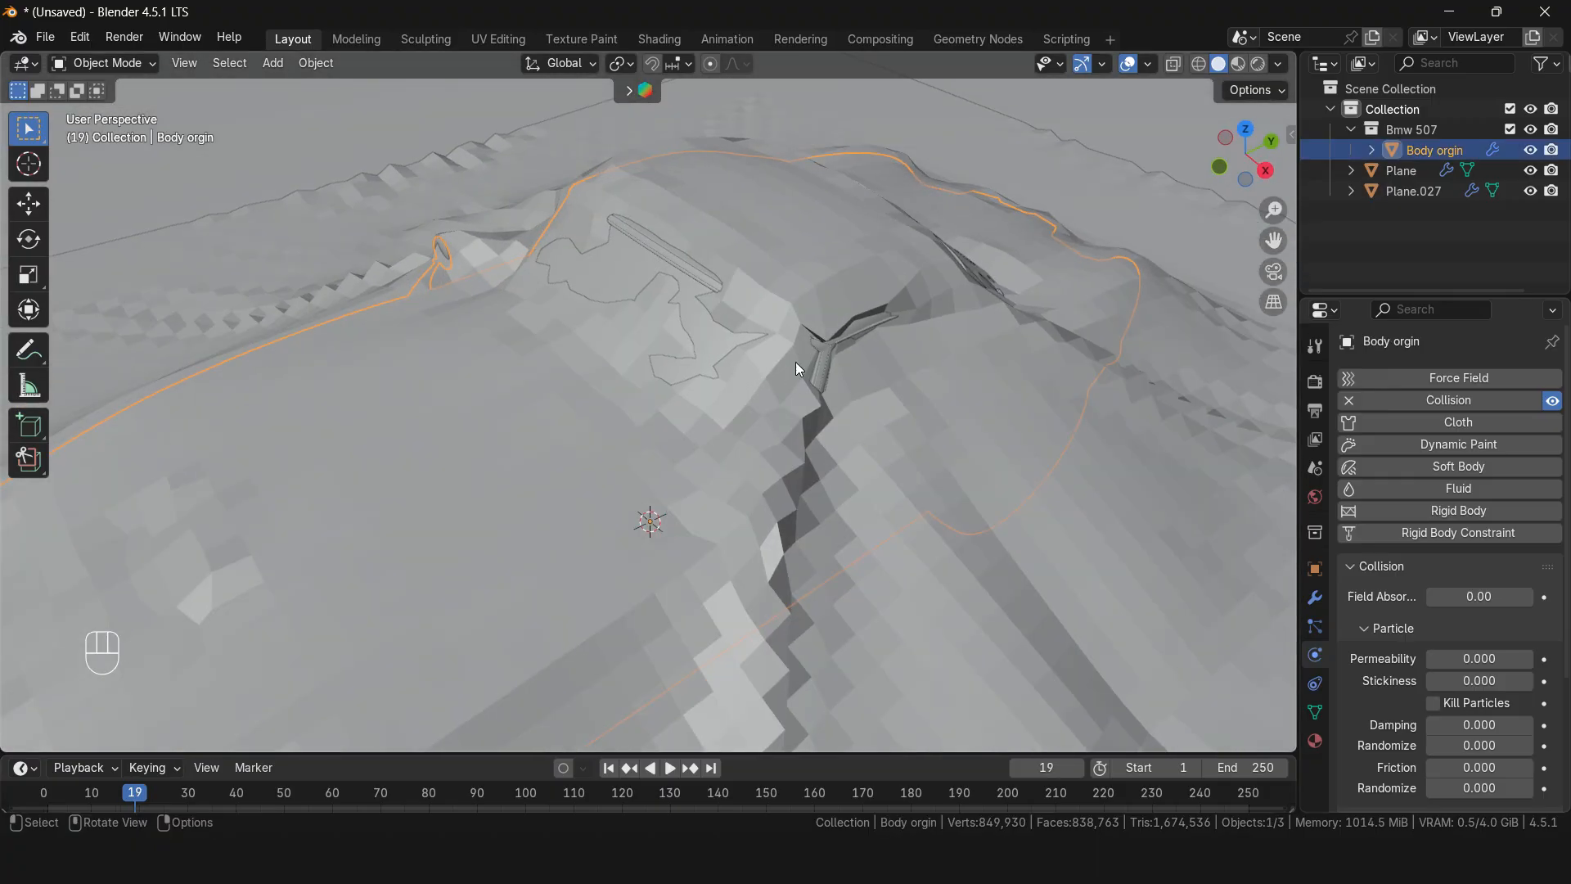
{"action": "key", "text": "Tab"}
{"action": "scroll", "coordinate": [898, 372], "scroll_direction": "up", "scroll_amount": 2}
{"action": "middle_click_drag", "start_coordinate": [898, 372], "coordinate": [825, 351]}
{"action": "scroll", "coordinate": [853, 360], "scroll_direction": "up", "scroll_amount": 3}
{"action": "left_click", "coordinate": [918, 374]}
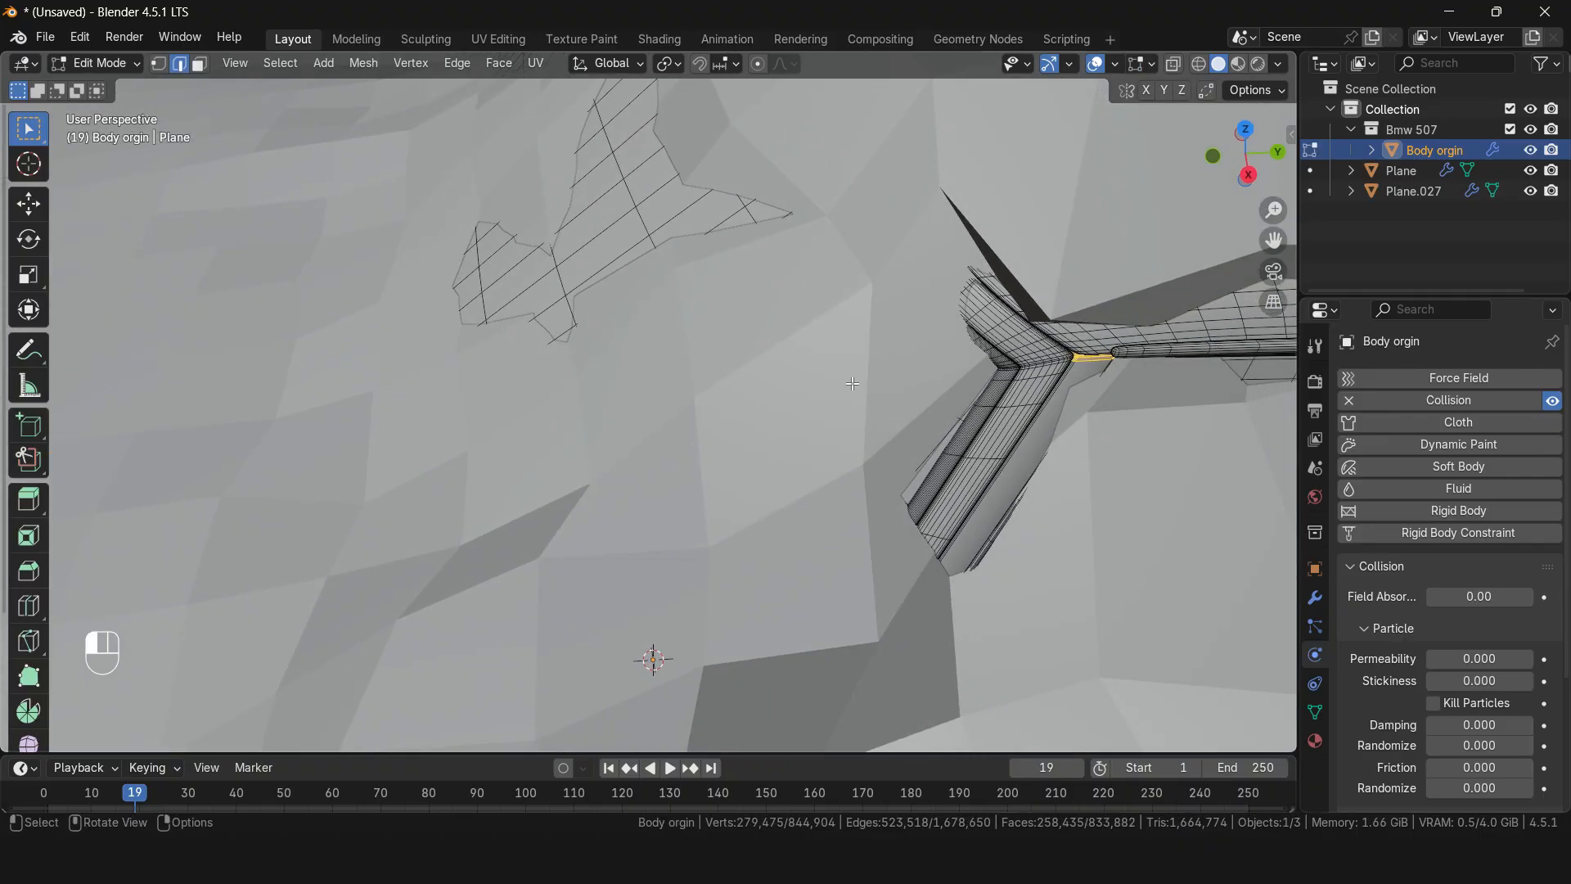
{"action": "scroll", "coordinate": [856, 382], "scroll_direction": "down", "scroll_amount": 5}
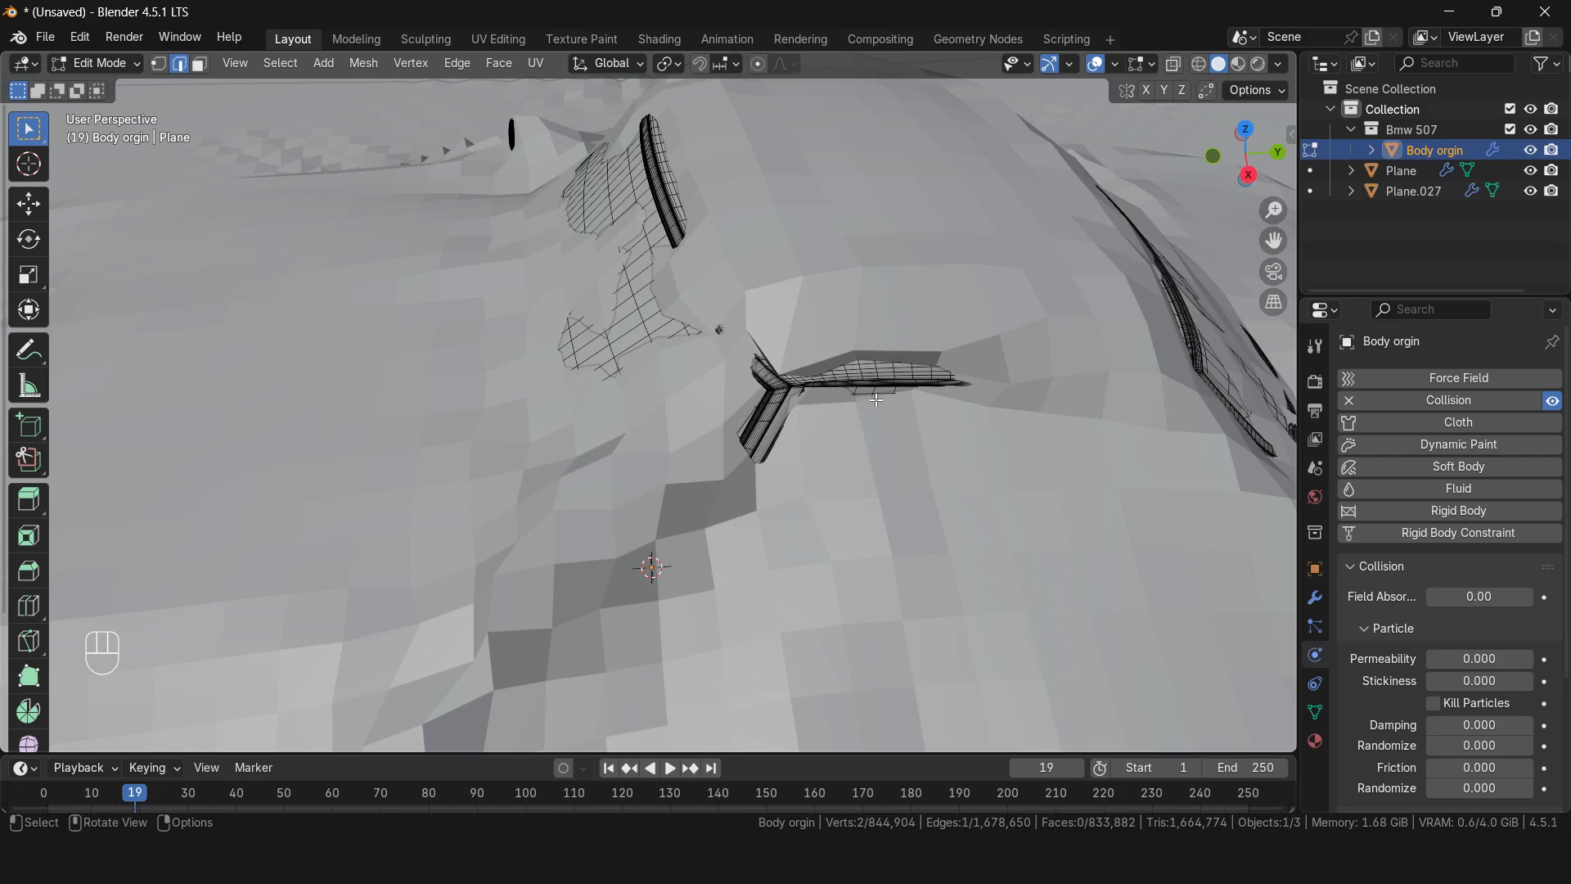
{"action": "key", "text": "Tab"}
Step: Examine how the cloth drapes over the whole car and ground plane at frame 19
{"action": "middle_click_drag", "start_coordinate": [599, 354], "coordinate": [715, 291]}
{"action": "scroll", "coordinate": [725, 357], "scroll_direction": "down", "scroll_amount": 1}
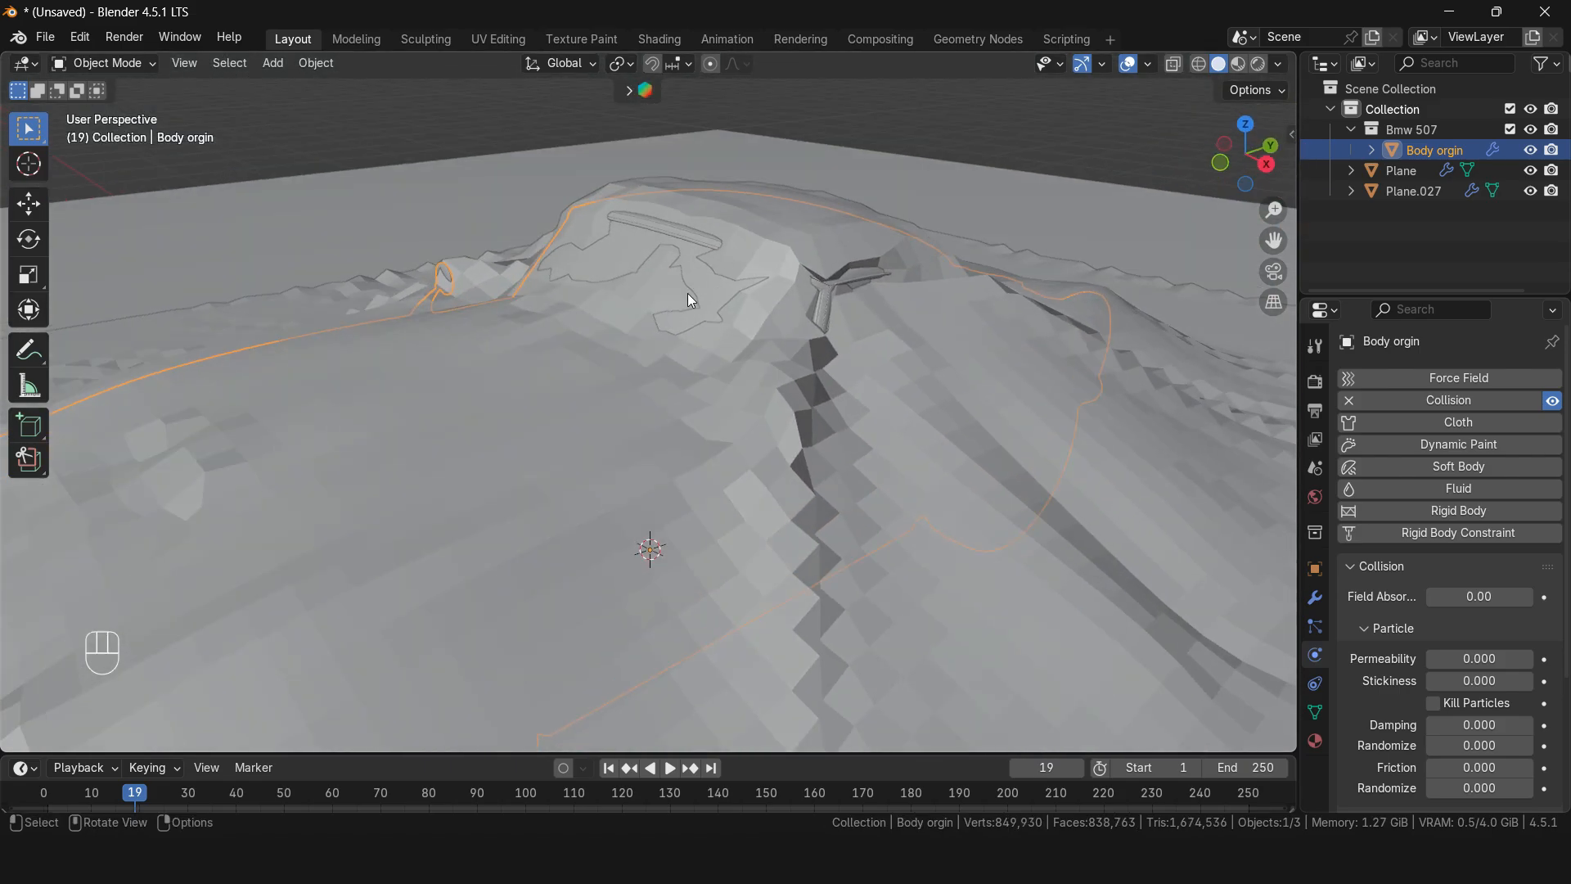
{"action": "scroll", "coordinate": [774, 391], "scroll_direction": "down", "scroll_amount": 5}
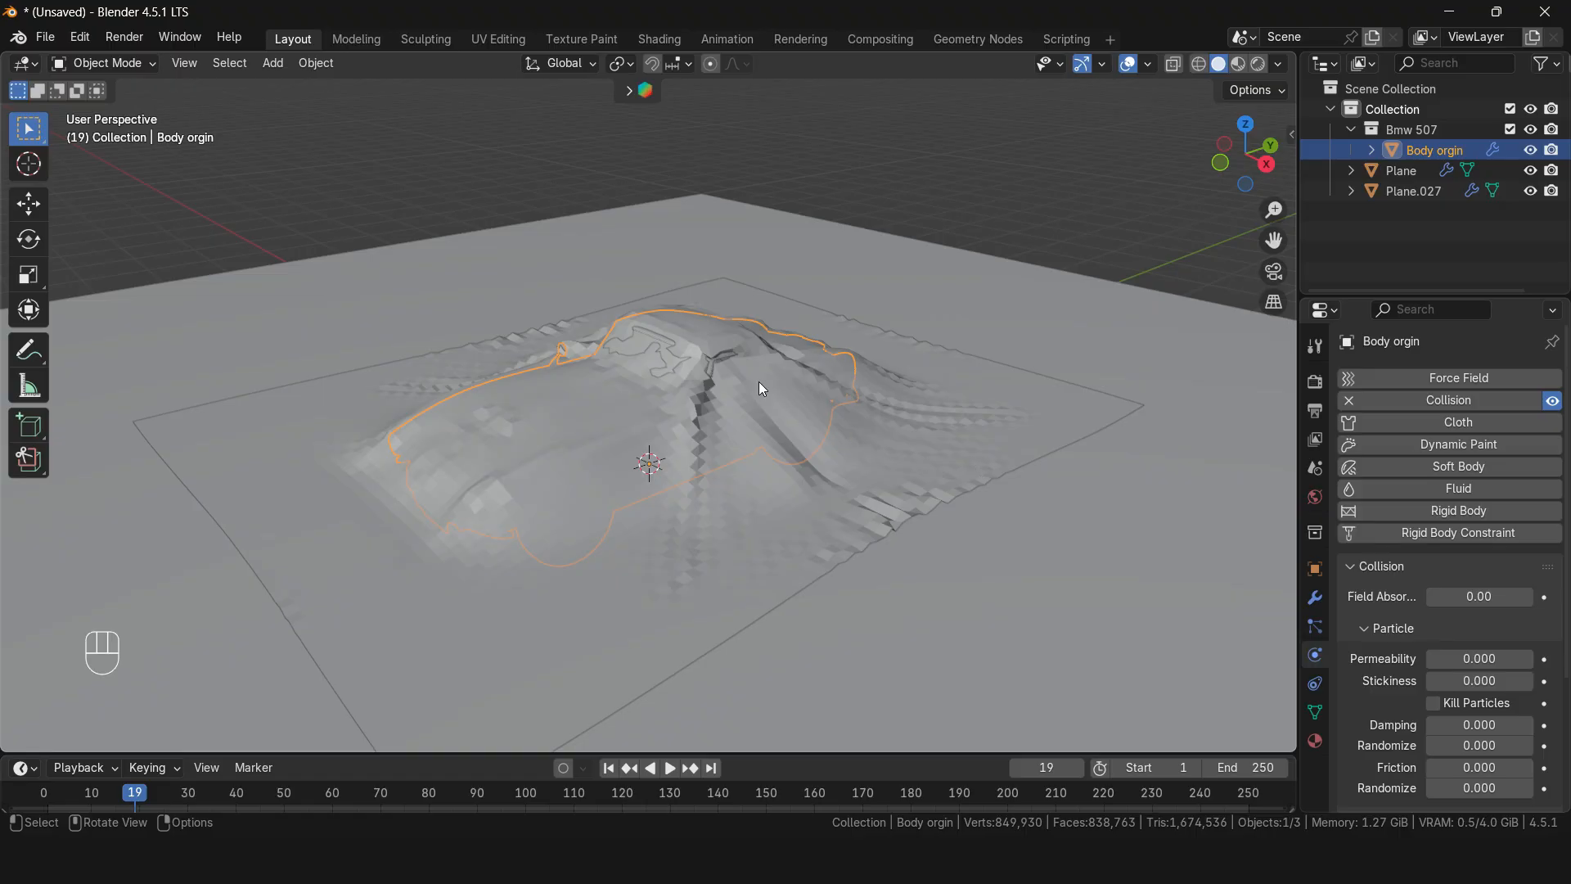
{"action": "left_click", "coordinate": [688, 476]}
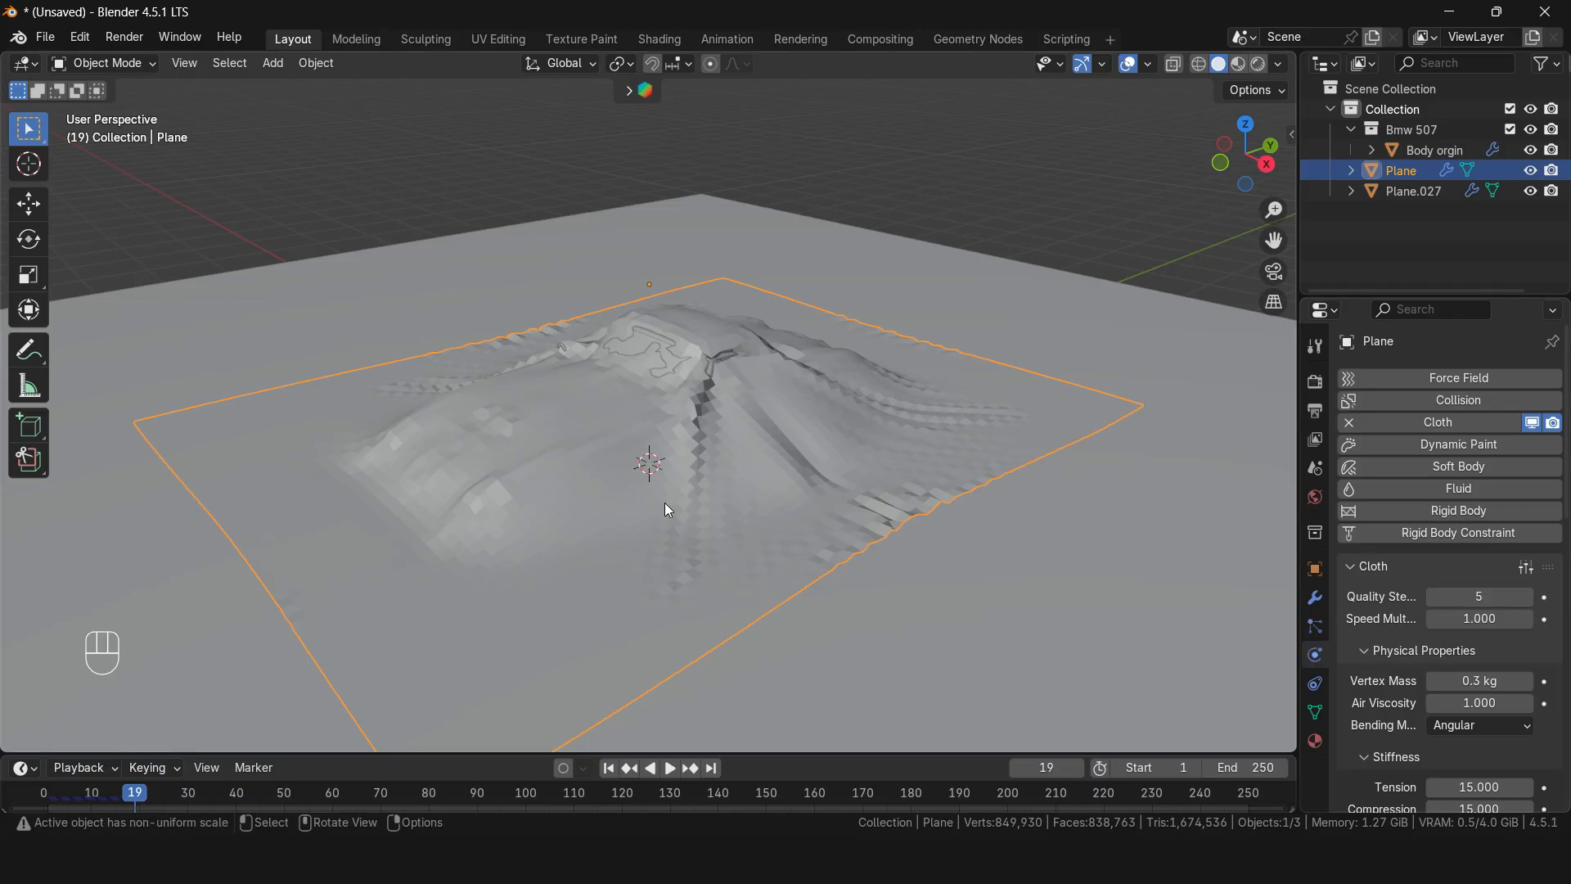
{"action": "left_click", "coordinate": [1079, 194]}
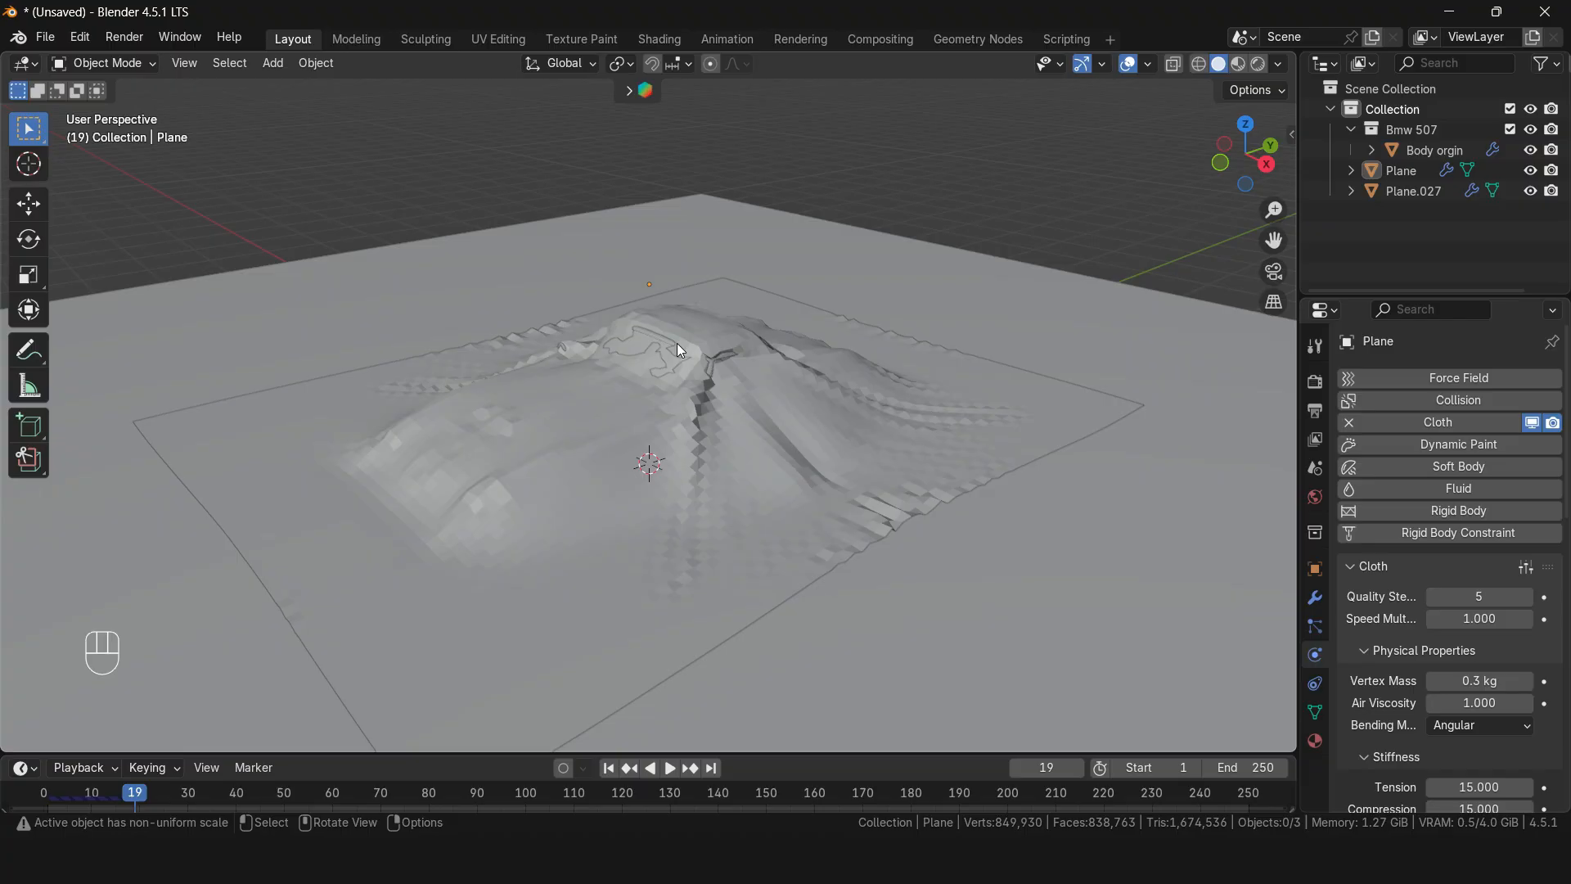
{"action": "middle_click_drag", "start_coordinate": [645, 344], "coordinate": [669, 505]}
{"action": "middle_click_drag", "start_coordinate": [742, 438], "coordinate": [728, 353]}
{"action": "left_click", "coordinate": [1000, 343]}
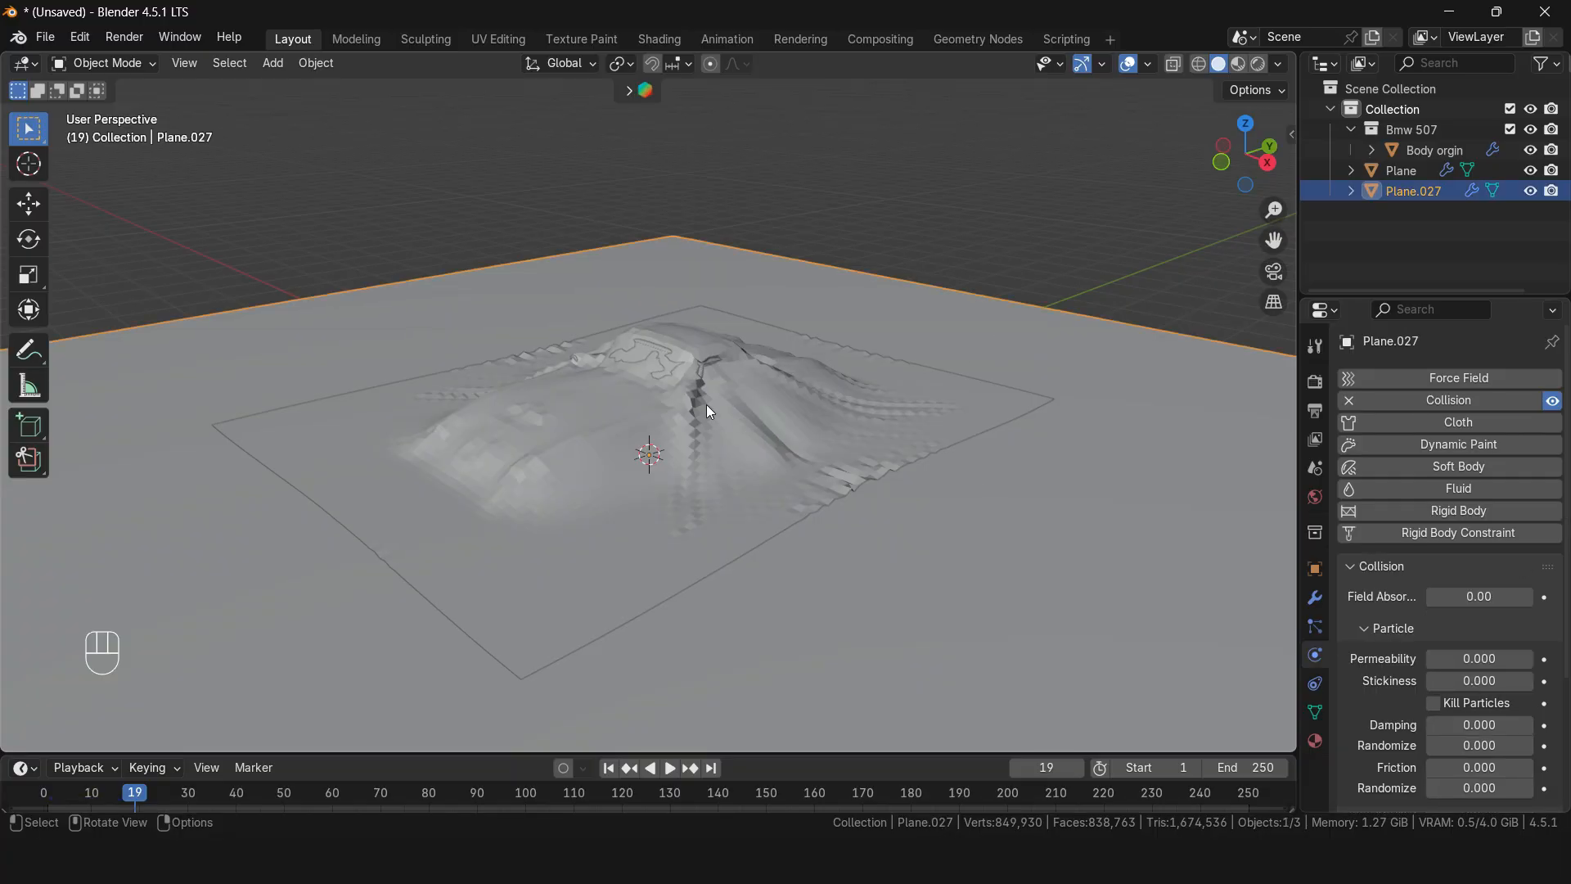
Step: Return the timeline to frame 1 and select the upper cloth plane, centring the view on it
{"action": "key", "text": "shift"}
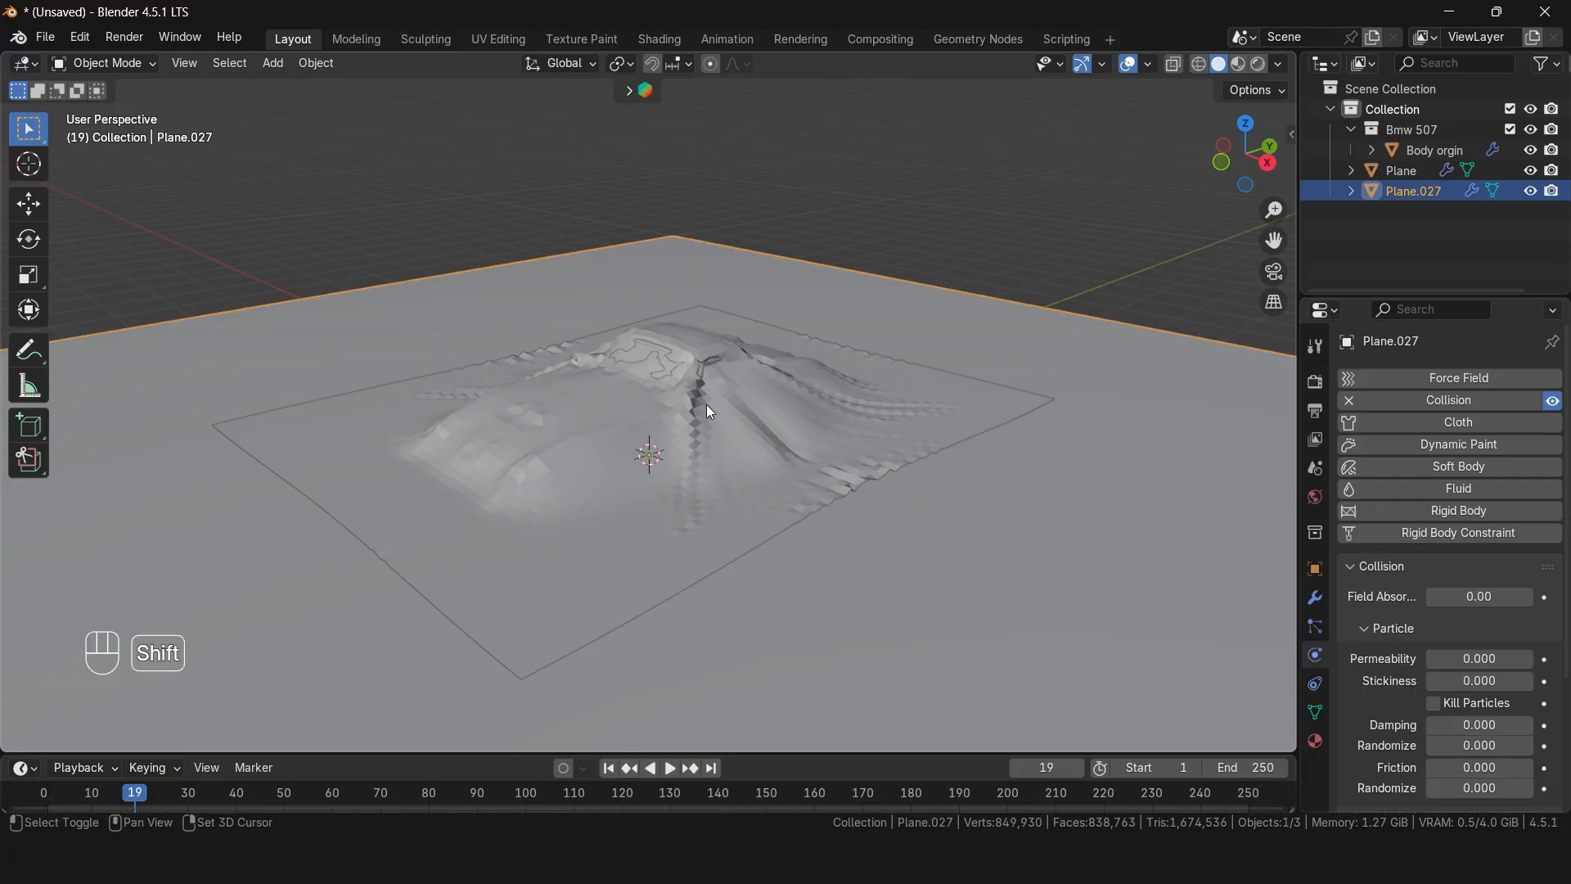
{"action": "key", "text": "shift+Left"}
{"action": "left_click", "coordinate": [676, 351]}
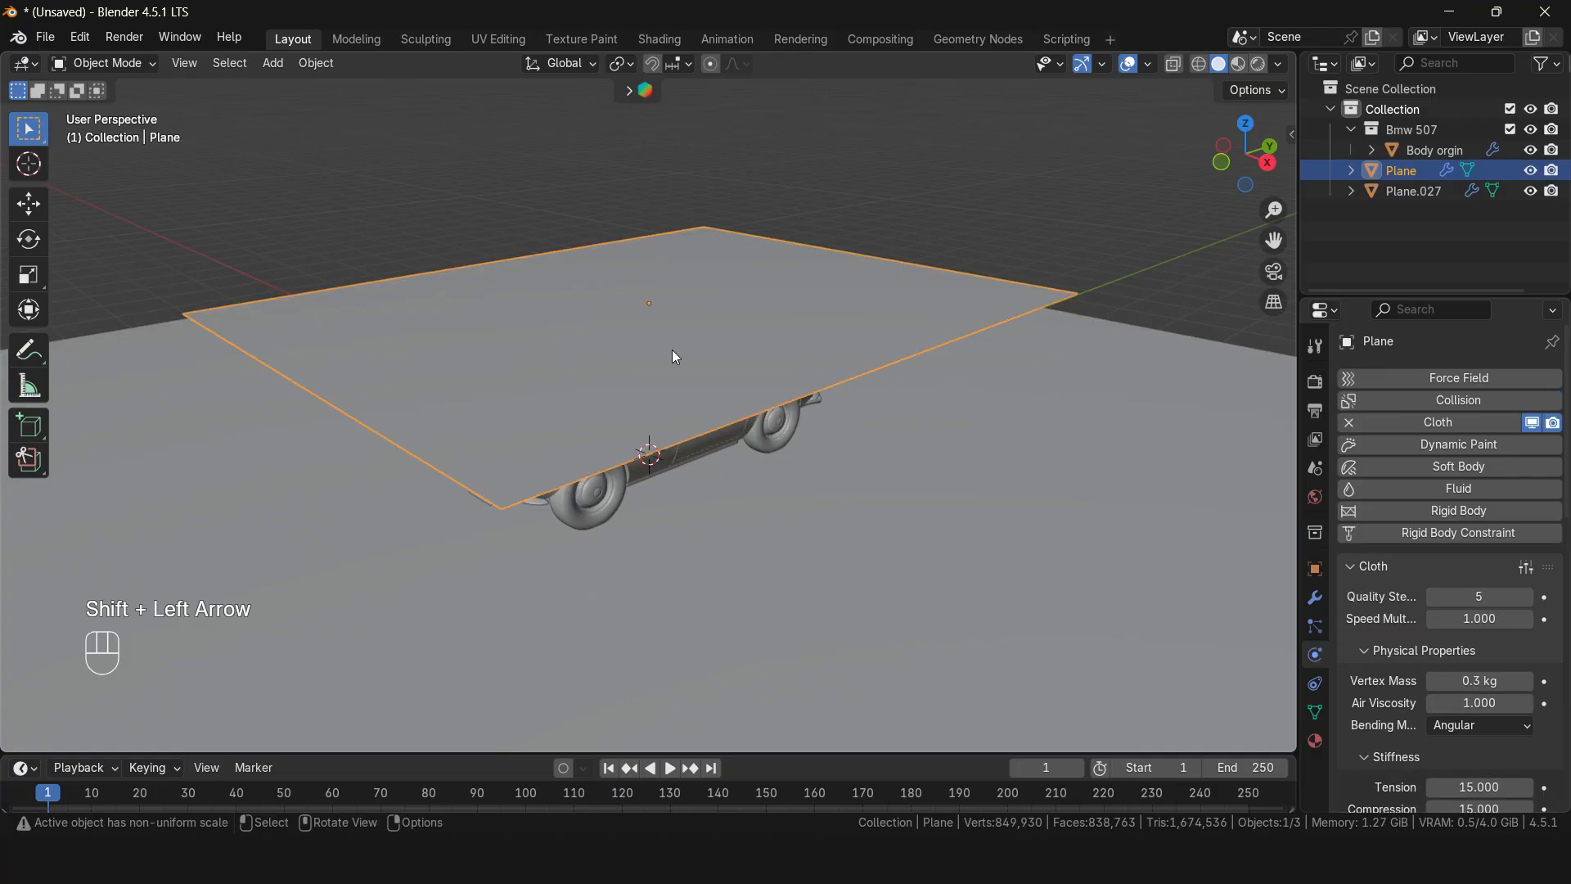
{"action": "key", "text": "KP_Decimal"}
{"action": "middle_click_drag", "start_coordinate": [748, 474], "coordinate": [761, 441]}
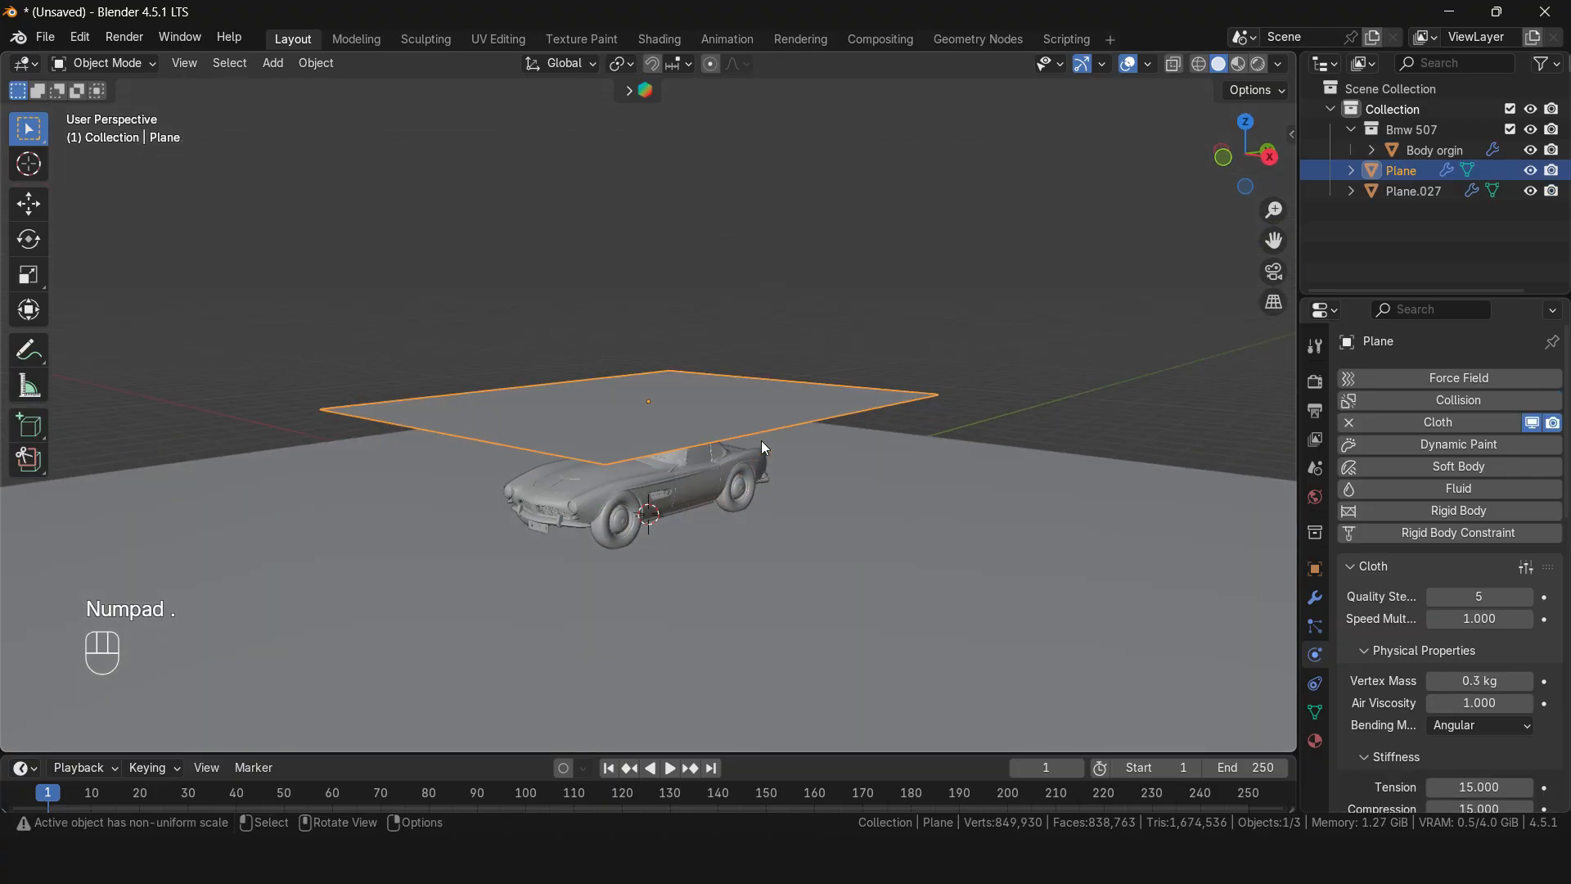
Step: Duplicate the car body 5 m along the X axis and open the choice of modifiers for the copy
{"action": "left_click", "coordinate": [641, 505]}
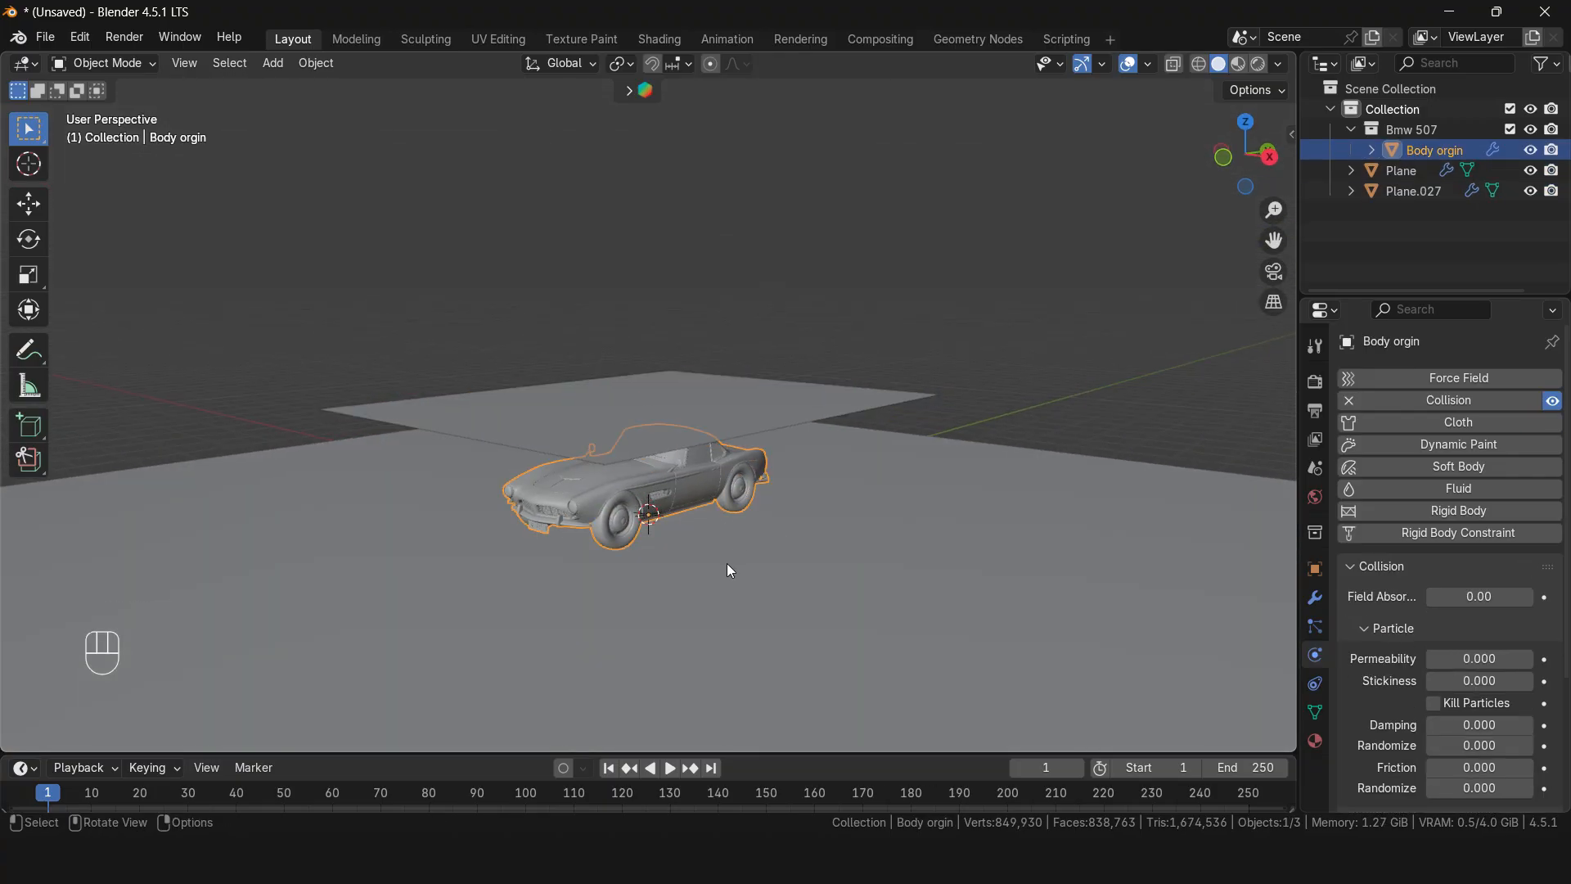
{"action": "key", "text": "shift"}
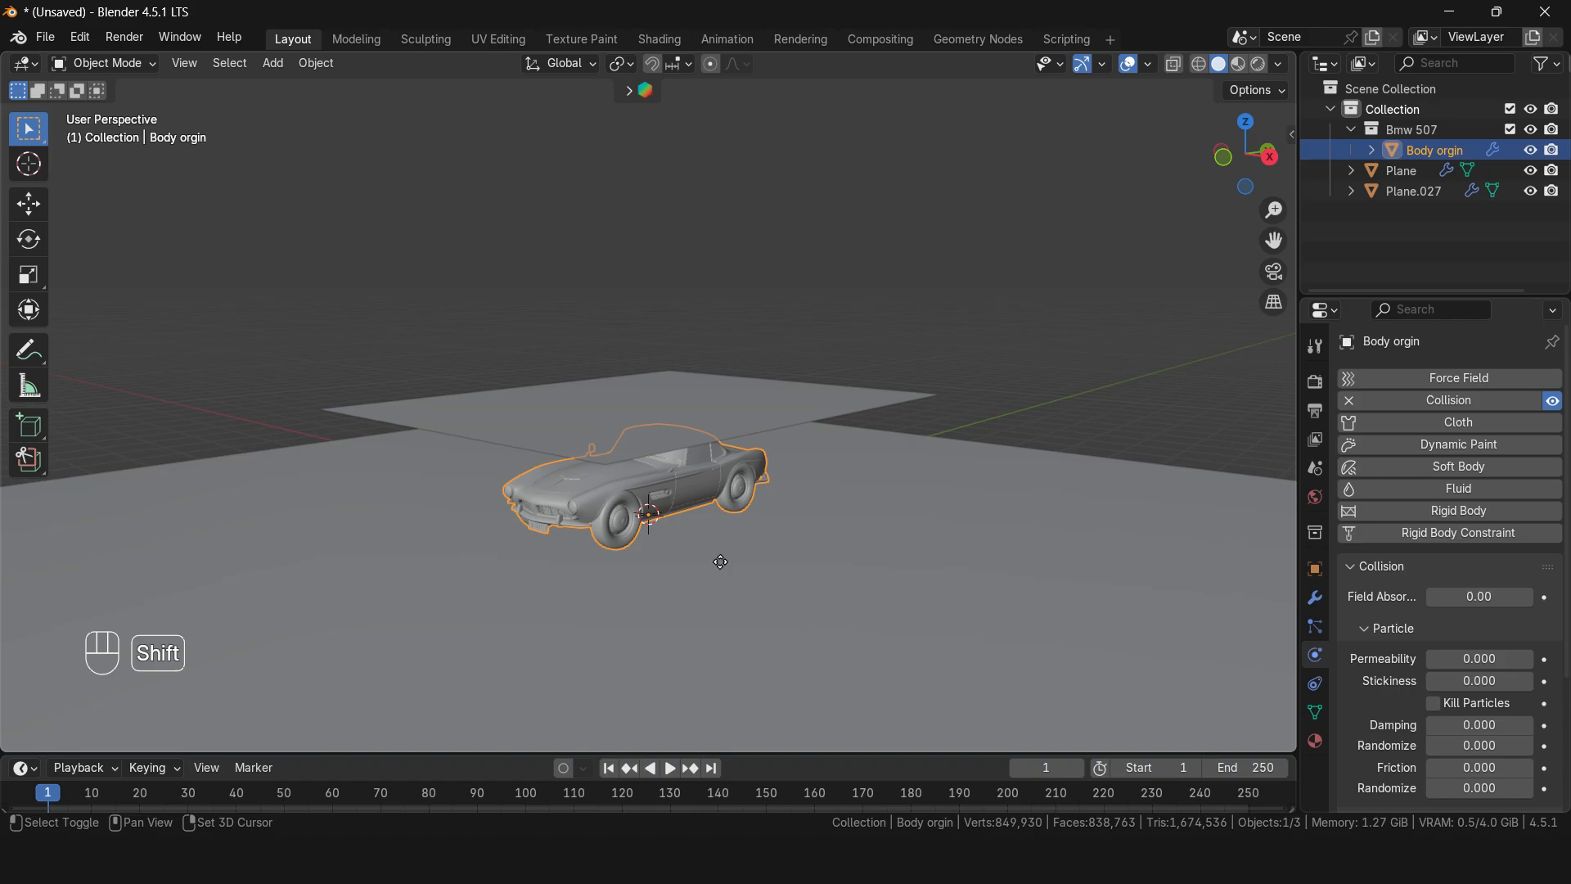
{"action": "key", "text": "shift+d"}
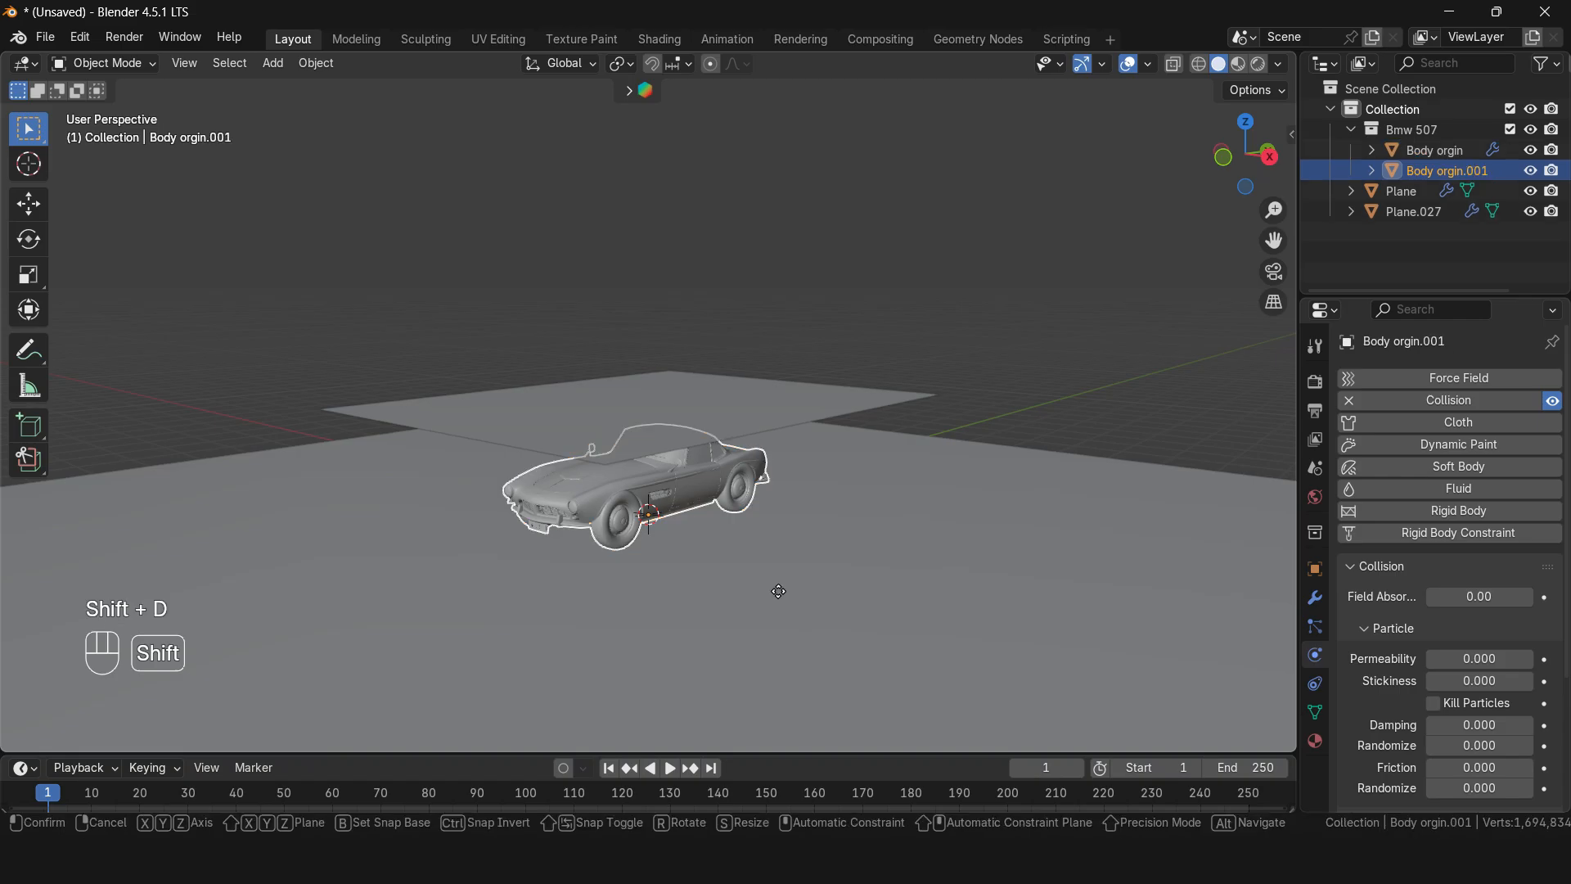
{"action": "key", "text": "x"}
{"action": "key", "text": "5"}
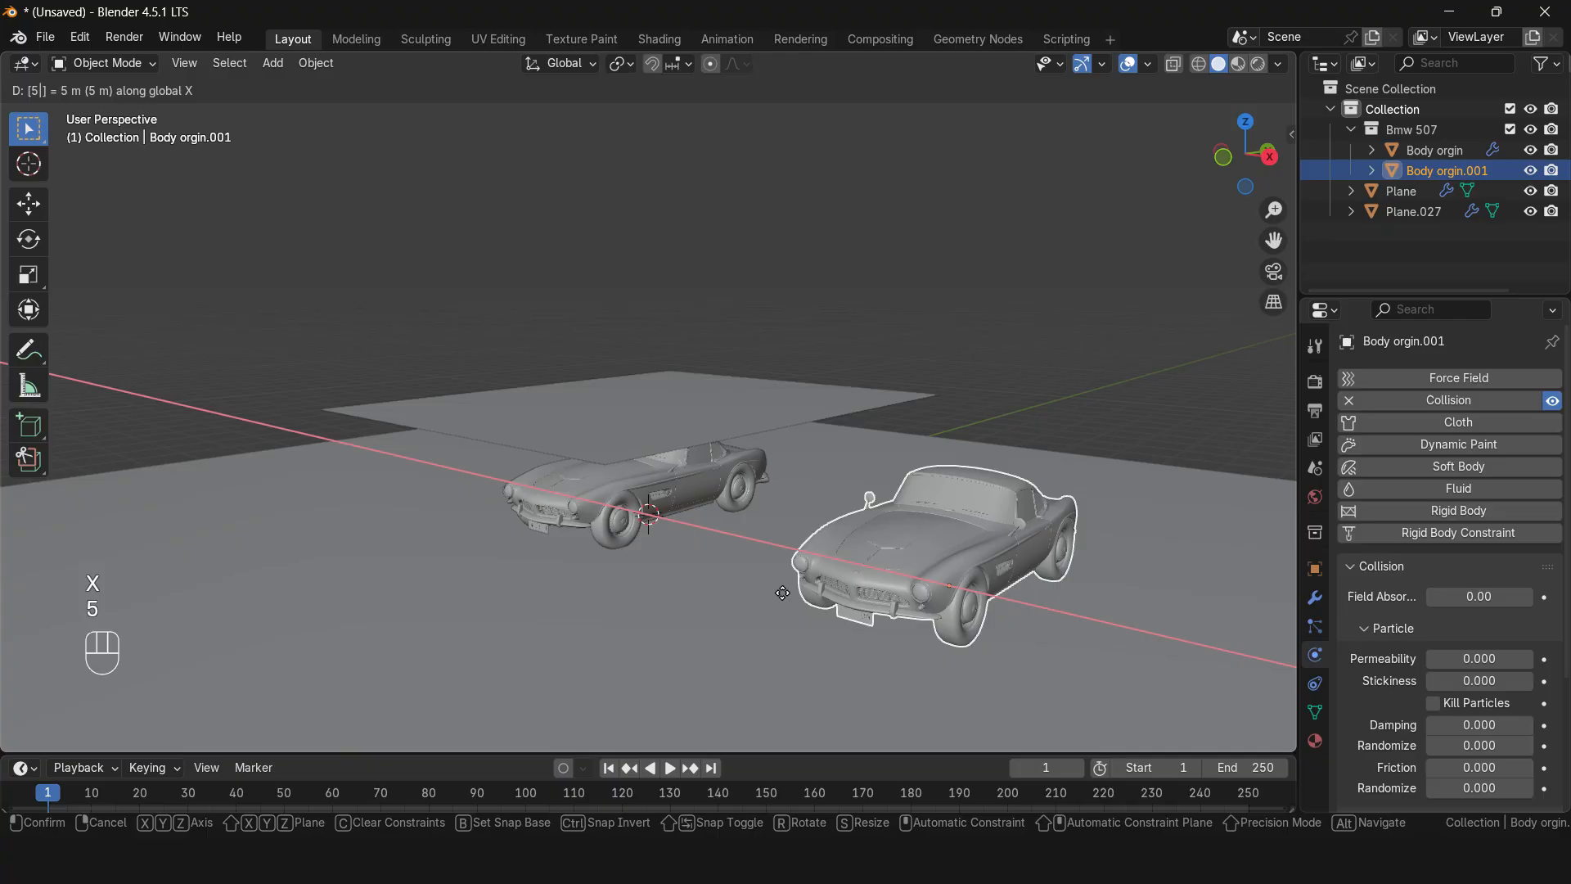
{"action": "left_click", "coordinate": [782, 593]}
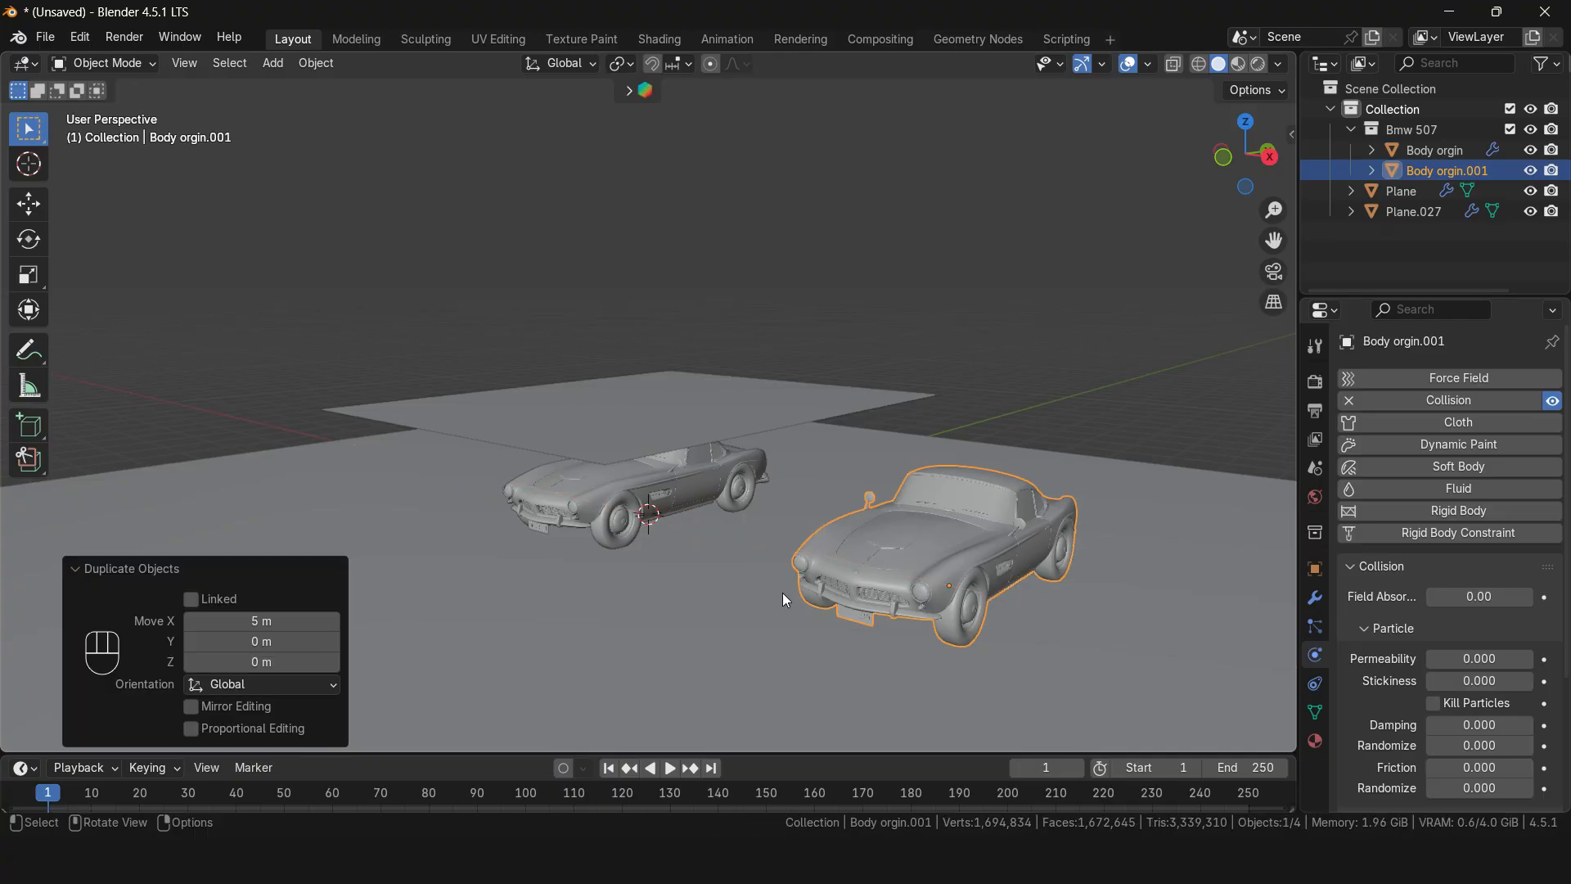
{"action": "key", "text": "KP_Decimal"}
{"action": "left_click", "coordinate": [1315, 597]}
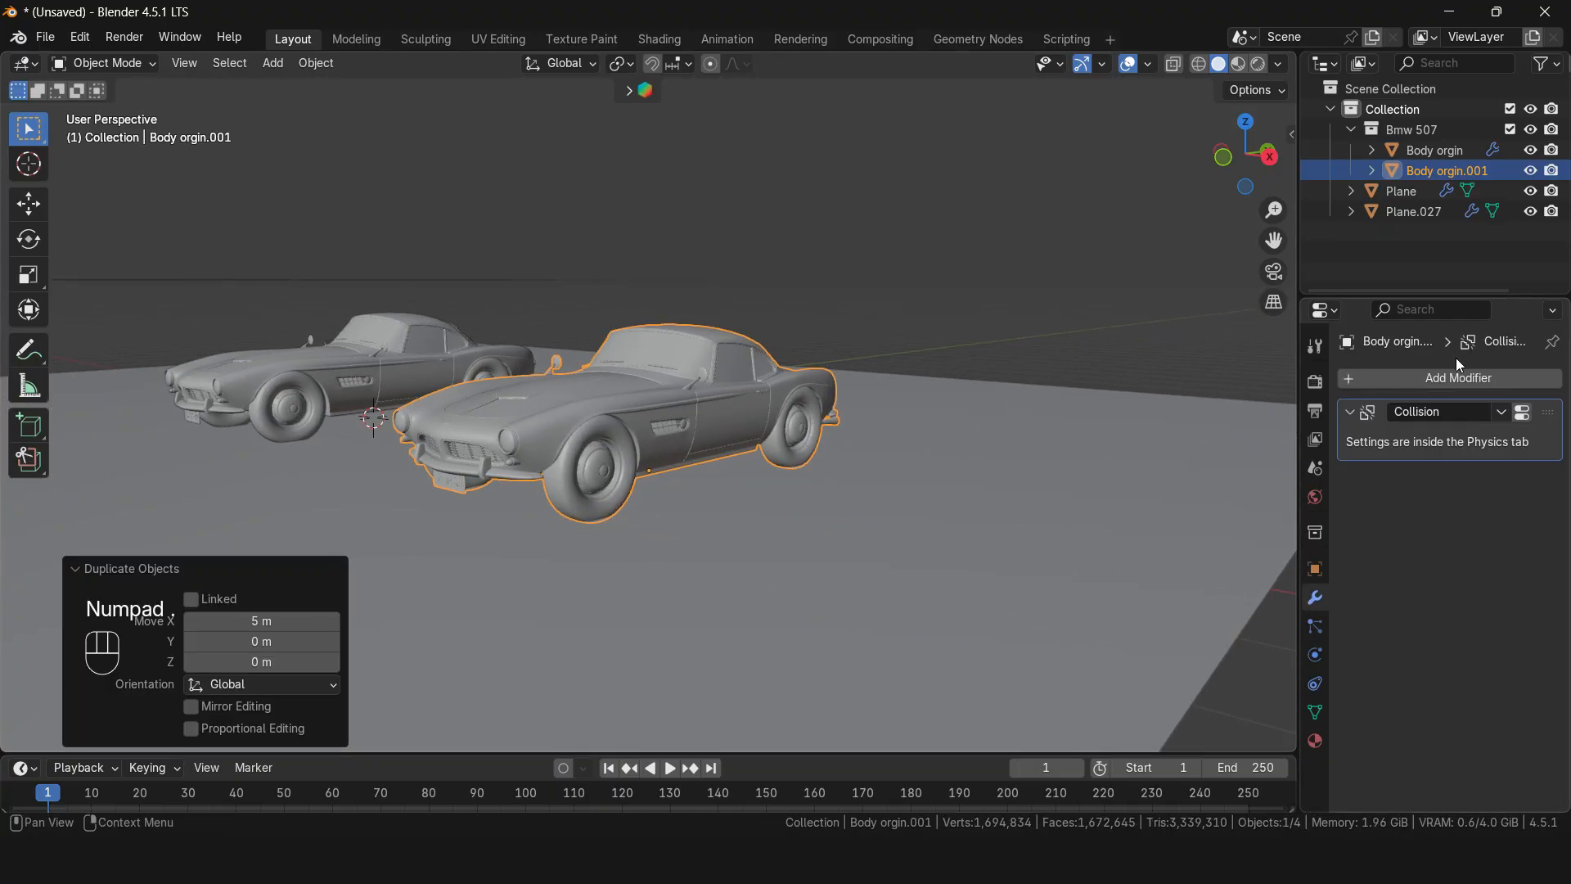
{"action": "left_click", "coordinate": [1440, 373]}
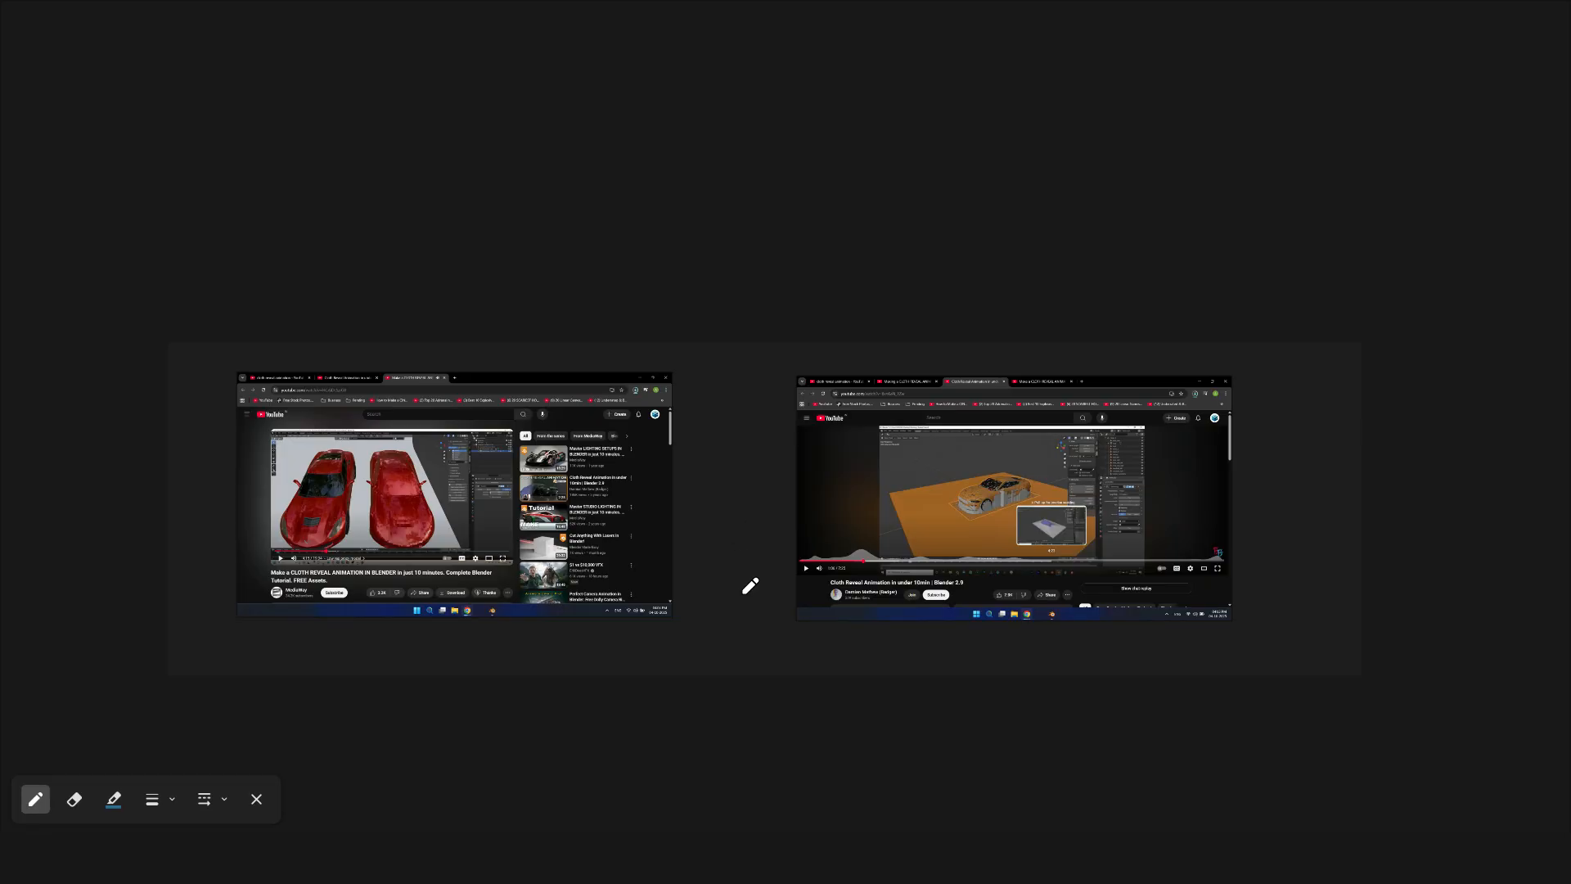
Step: Switch to the reference screenshots and circle the Remesh modifier settings beside the red cars
{"action": "scroll", "coordinate": [743, 594], "scroll_direction": "up", "scroll_amount": 1}
{"action": "middle_click_drag", "start_coordinate": [704, 502], "coordinate": [871, 543]}
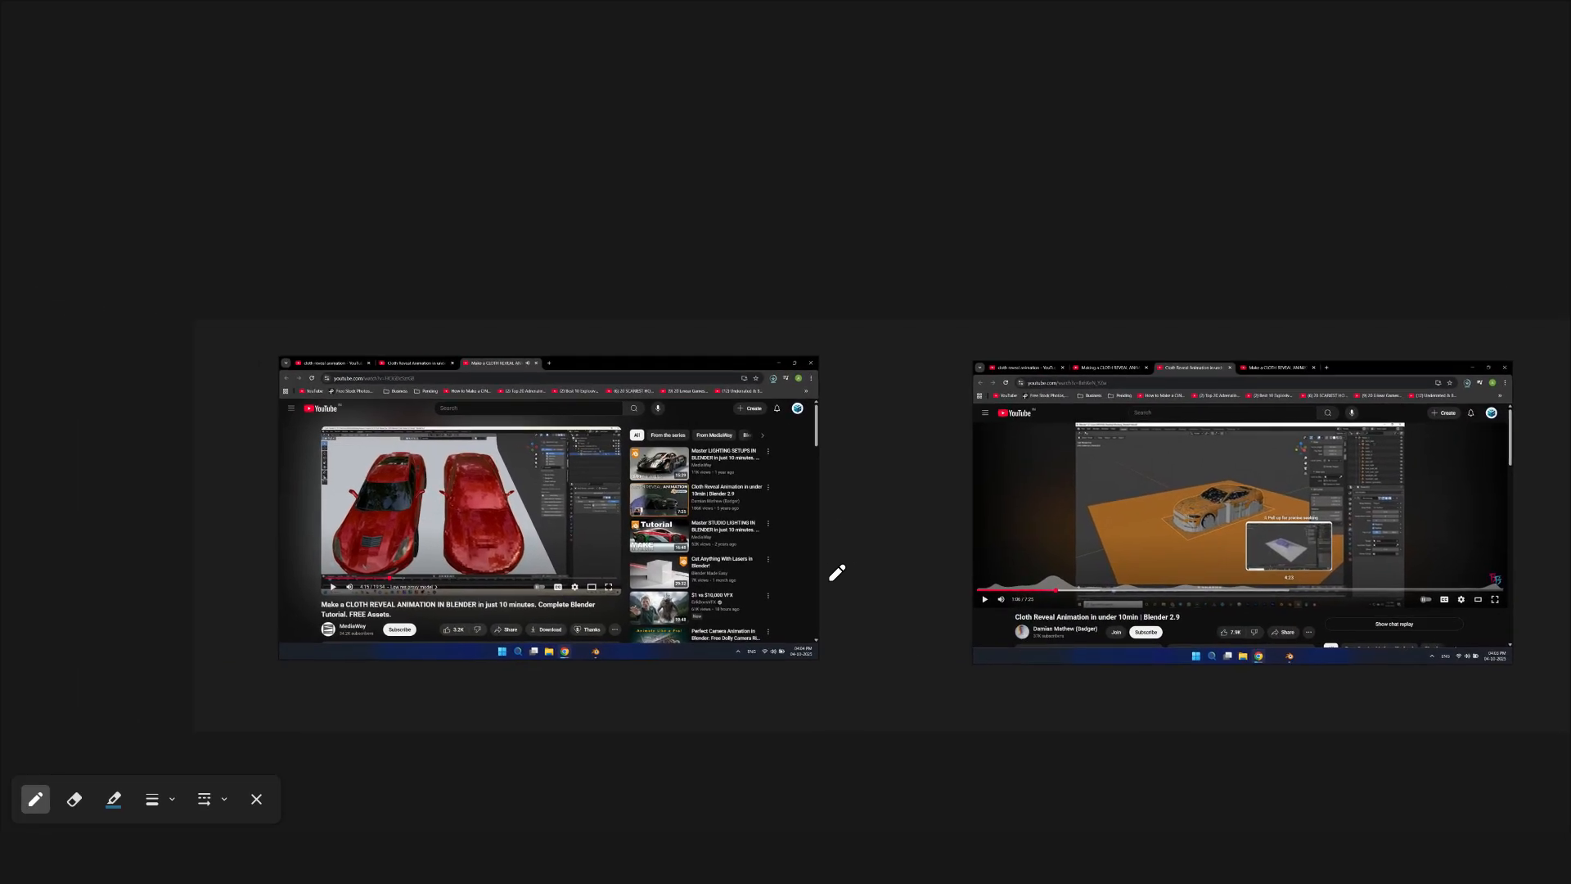
{"action": "scroll", "coordinate": [389, 536], "scroll_direction": "up", "scroll_amount": 4}
{"action": "middle_click_drag", "start_coordinate": [530, 497], "coordinate": [469, 560]}
{"action": "scroll", "coordinate": [825, 568], "scroll_direction": "up", "scroll_amount": 3}
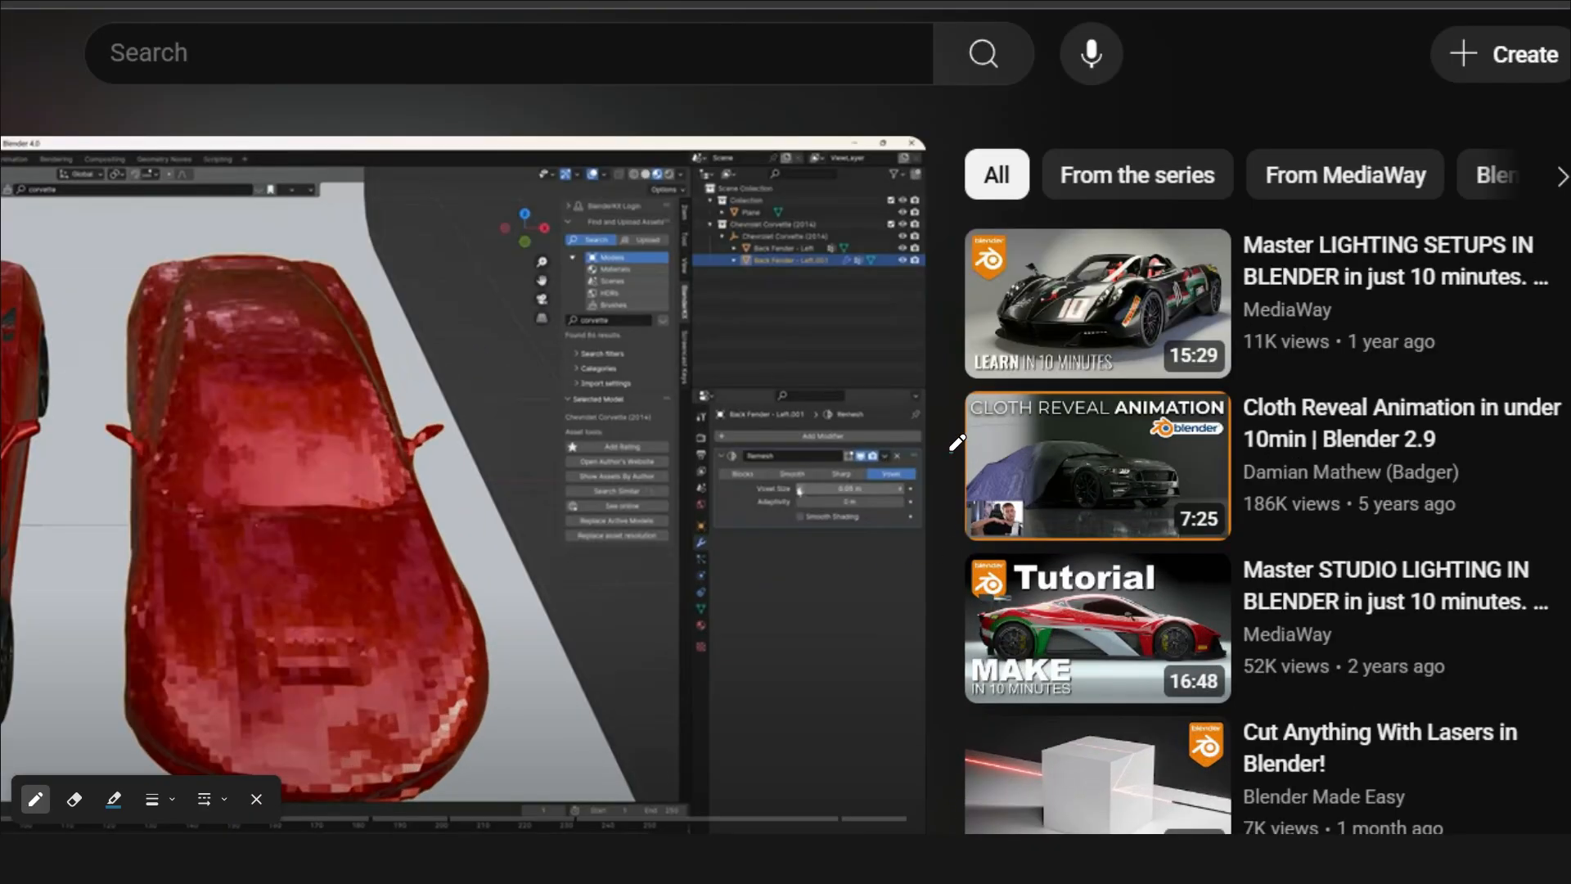
{"action": "mouse_move", "coordinate": [957, 443]}
{"action": "left_mouse_down"}
{"action": "mouse_move", "coordinate": [757, 491]}
{"action": "mouse_move", "coordinate": [940, 494]}
{"action": "left_mouse_up"}
{"action": "scroll", "coordinate": [945, 483], "scroll_direction": "down", "scroll_amount": 5}
Step: Circle the Shrinkwrap modifier settings in the reference screenshot of the car on the orange plane
{"action": "middle_click_drag", "start_coordinate": [1203, 491], "coordinate": [381, 509]}
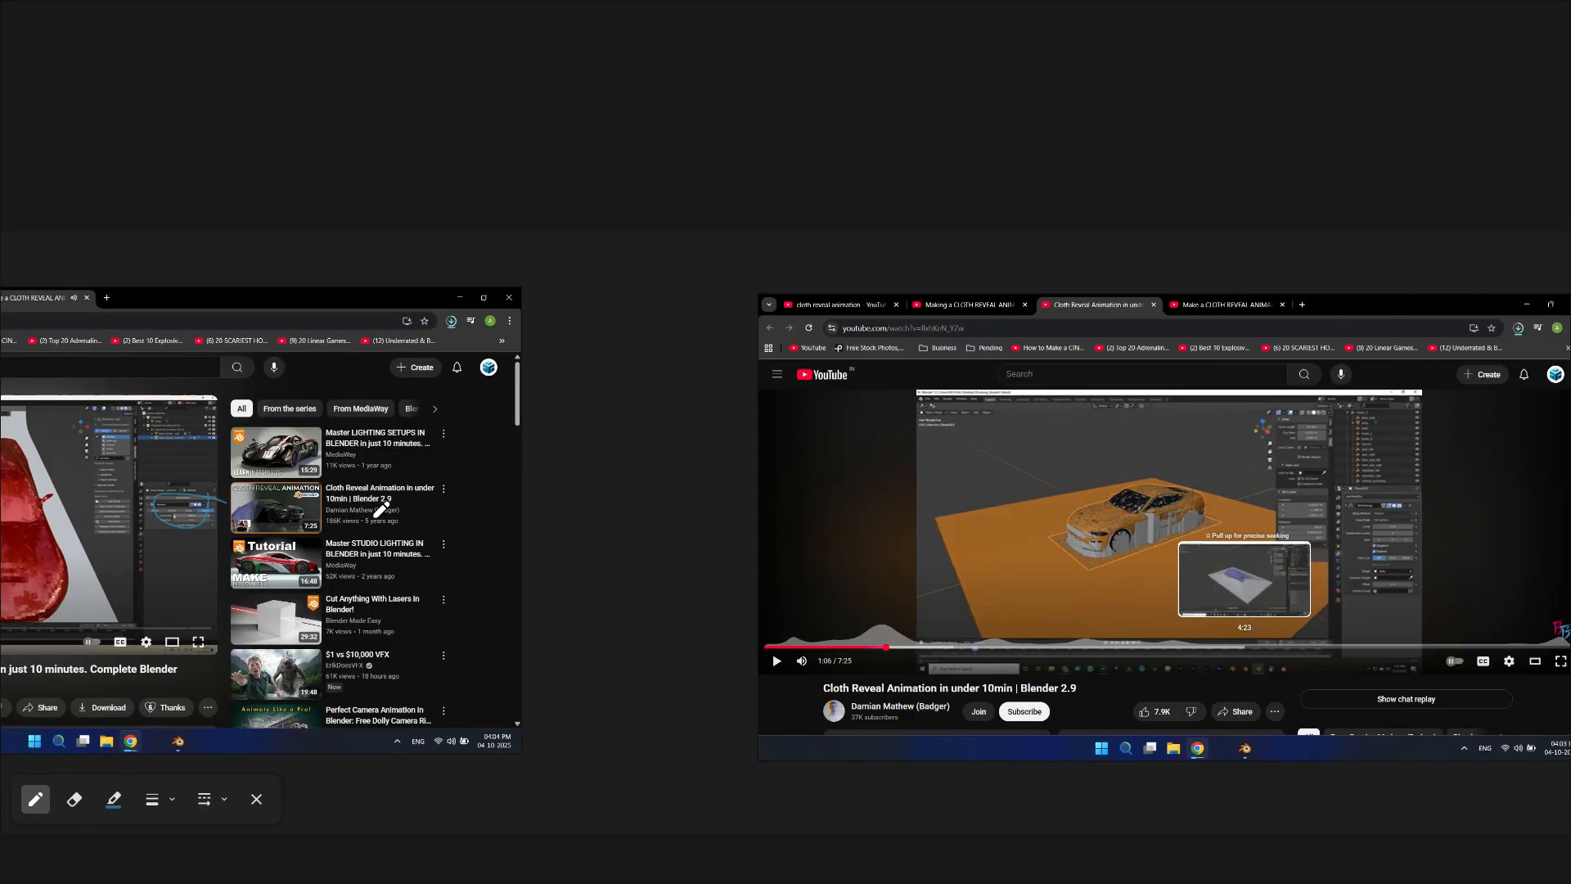
{"action": "middle_click_drag", "start_coordinate": [1044, 496], "coordinate": [420, 473]}
{"action": "scroll", "coordinate": [880, 481], "scroll_direction": "up", "scroll_amount": 4}
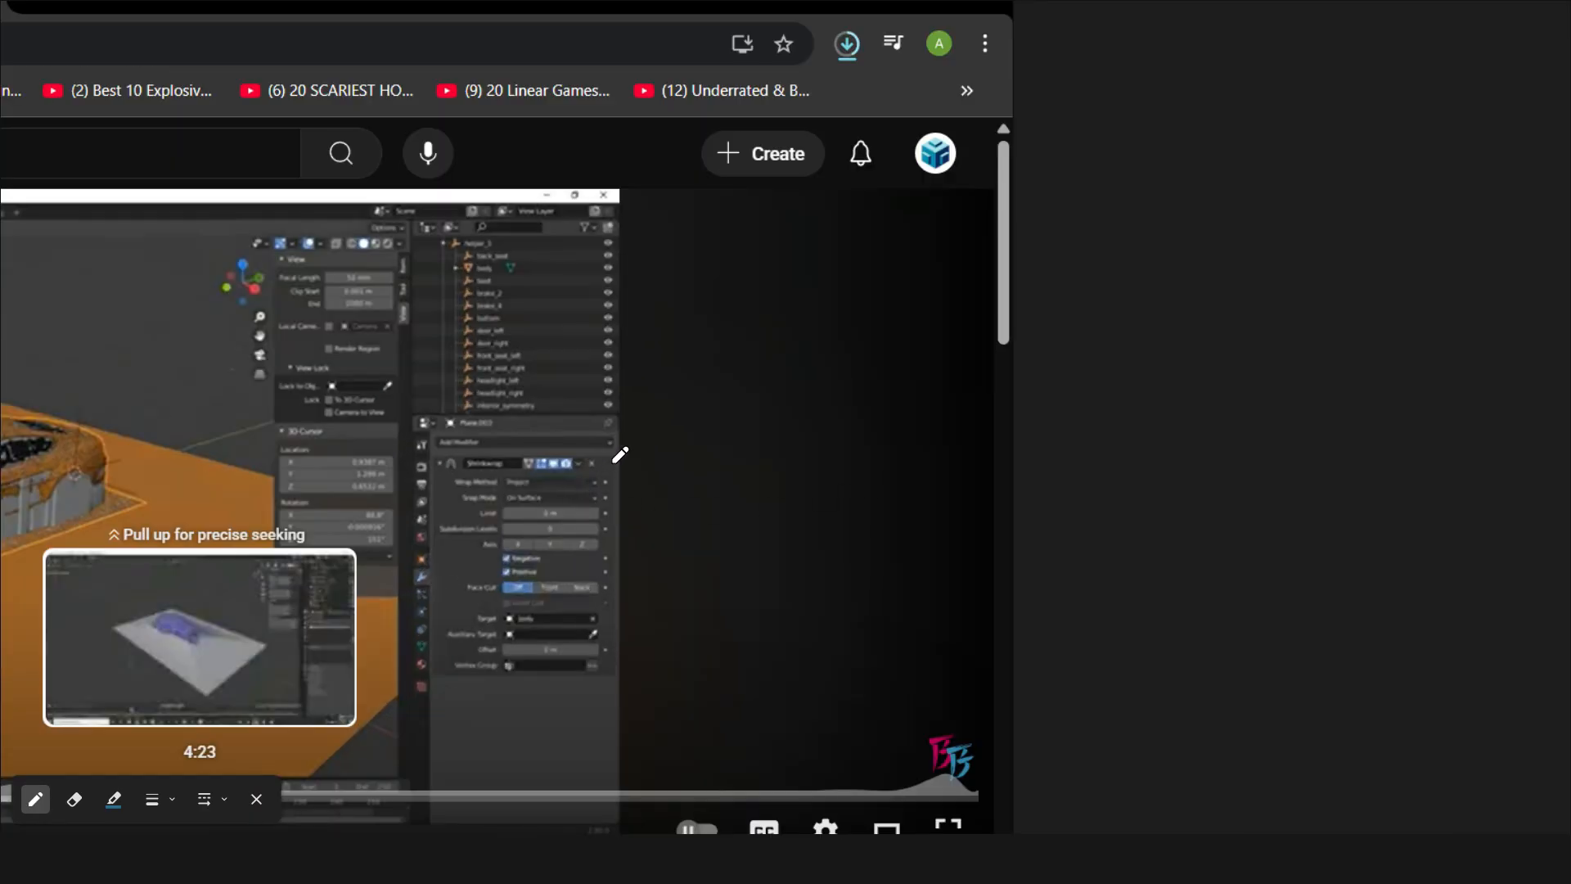
{"action": "mouse_move", "coordinate": [569, 422]}
{"action": "left_mouse_down"}
{"action": "mouse_move", "coordinate": [461, 622]}
{"action": "mouse_move", "coordinate": [552, 391]}
{"action": "left_mouse_up"}
{"action": "middle_click_drag", "start_coordinate": [279, 509], "coordinate": [839, 444]}
{"action": "middle_click_drag", "start_coordinate": [620, 478], "coordinate": [691, 500]}
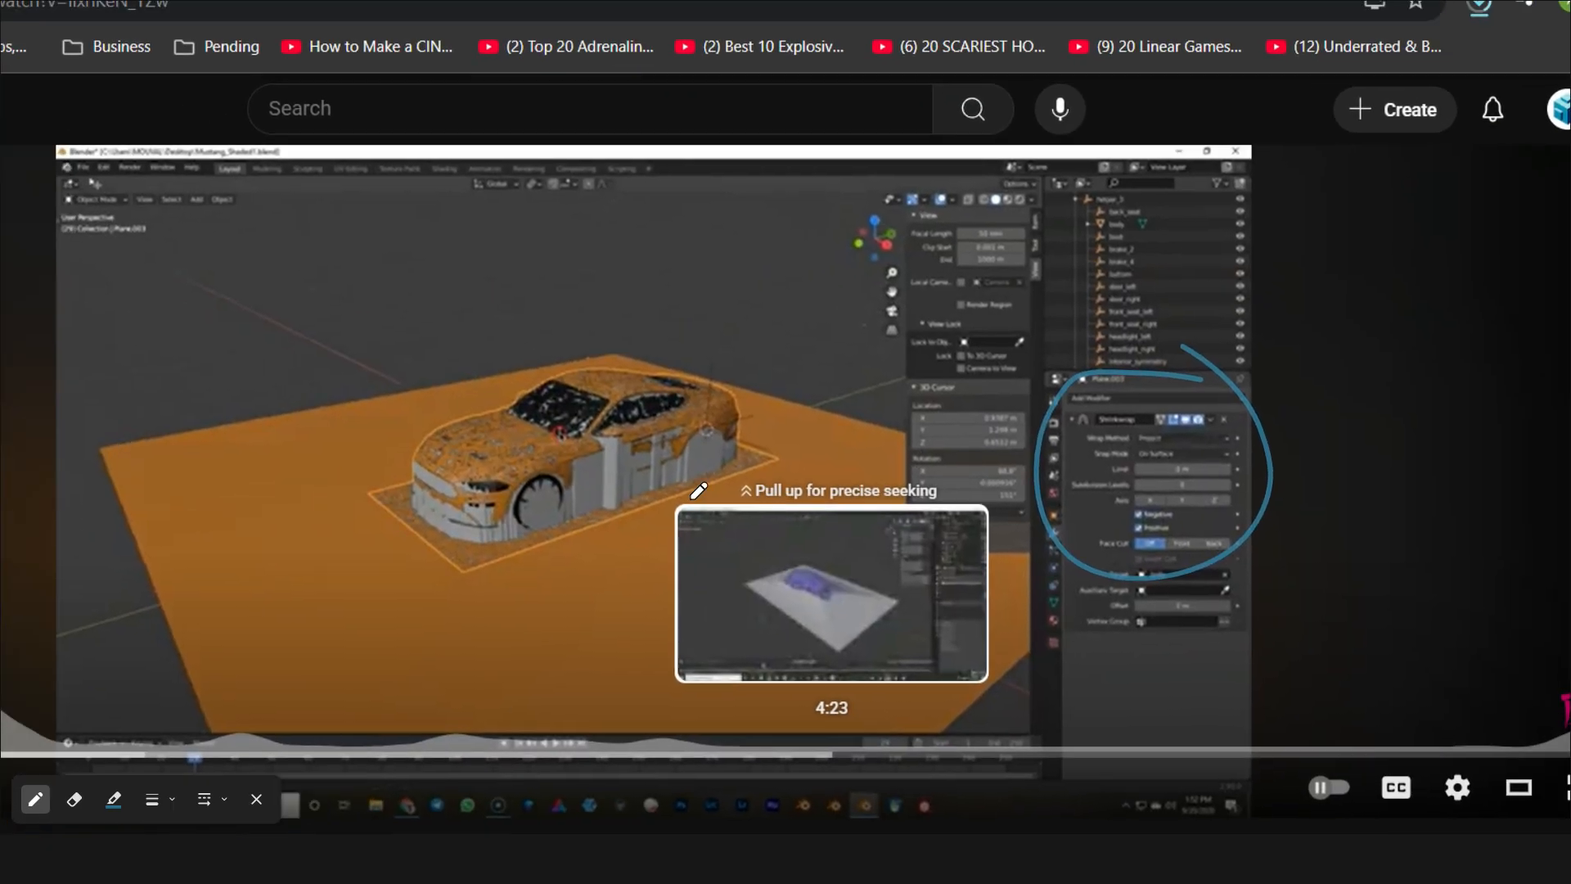
{"action": "scroll", "coordinate": [699, 491], "scroll_direction": "down", "scroll_amount": 2}
{"action": "scroll", "coordinate": [749, 493], "scroll_direction": "down", "scroll_amount": 5}
Step: Return to the red car reference screenshot and add another pen mark on it
{"action": "middle_click_drag", "start_coordinate": [565, 483], "coordinate": [873, 535]}
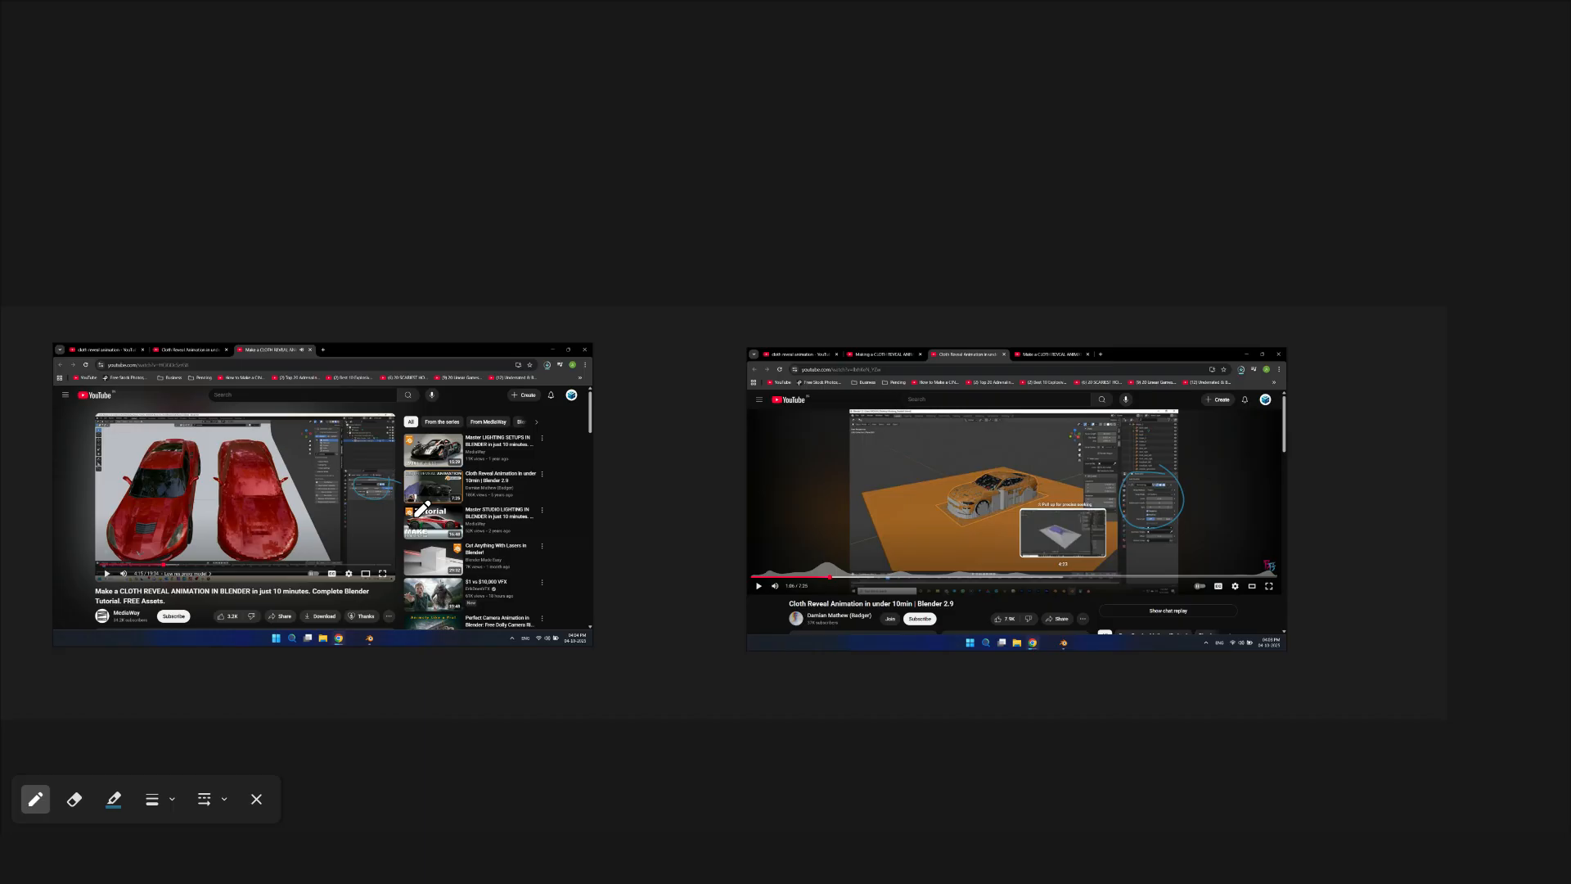
{"action": "middle_click_drag", "start_coordinate": [336, 530], "coordinate": [860, 517]}
{"action": "scroll", "coordinate": [844, 518], "scroll_direction": "up", "scroll_amount": 5}
{"action": "middle_click_drag", "start_coordinate": [642, 432], "coordinate": [769, 513]}
{"action": "mouse_move", "coordinate": [792, 509]}
{"action": "left_mouse_down"}
{"action": "mouse_move", "coordinate": [808, 443]}
{"action": "mouse_move", "coordinate": [928, 420]}
{"action": "left_mouse_up"}
{"action": "scroll", "coordinate": [933, 418], "scroll_direction": "down", "scroll_amount": 5}
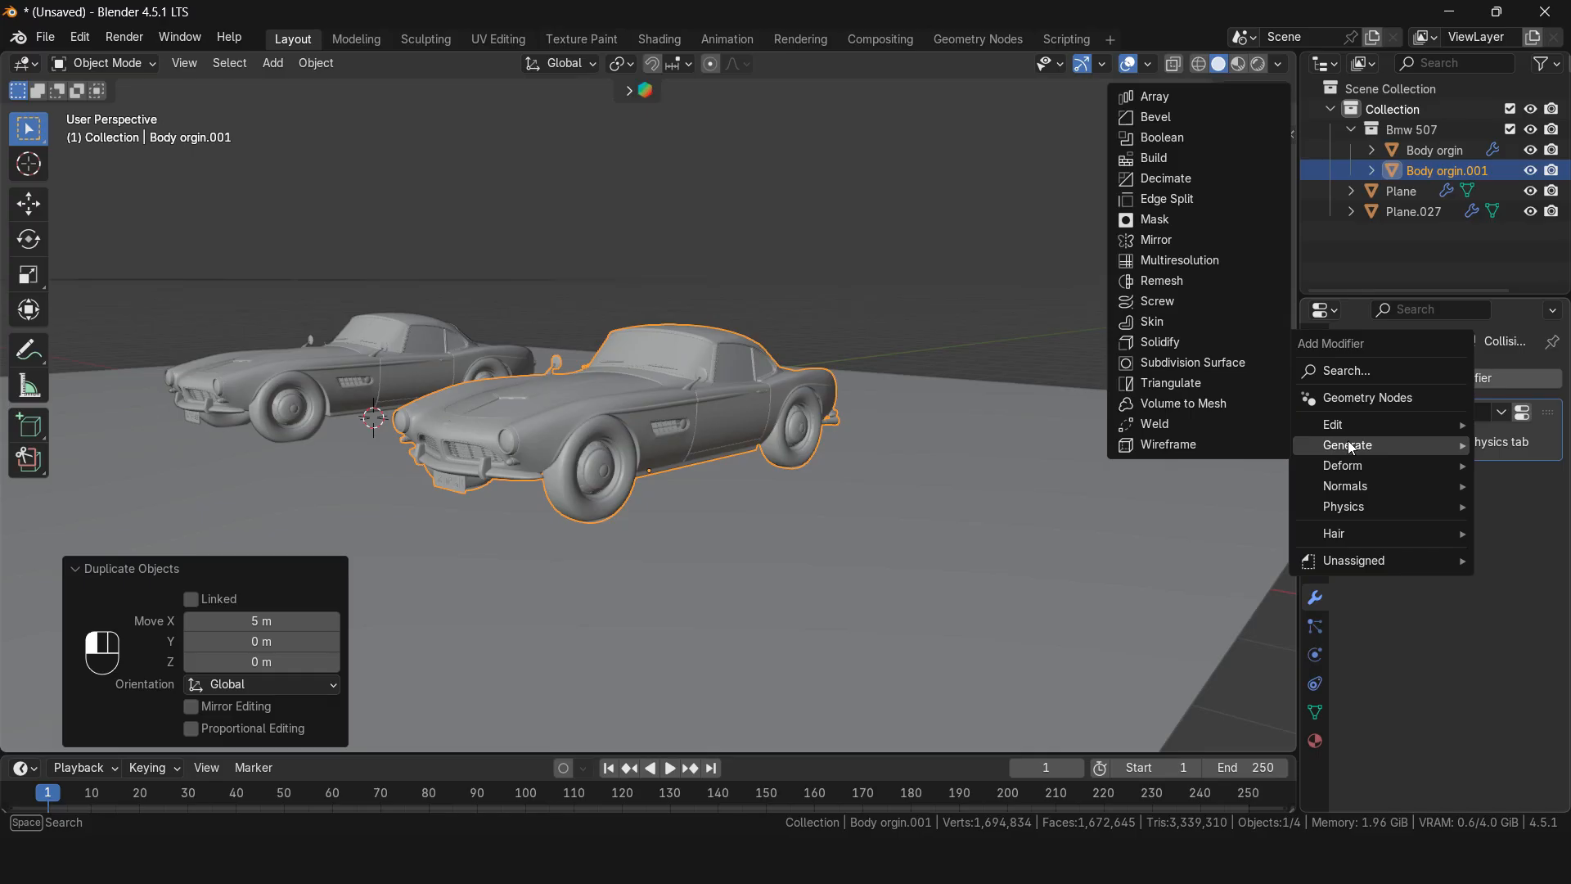
Step: Add a Remesh modifier in Voxel mode to the duplicated car body with a voxel size of 0.0408 m
{"action": "left_click", "coordinate": [1175, 278]}
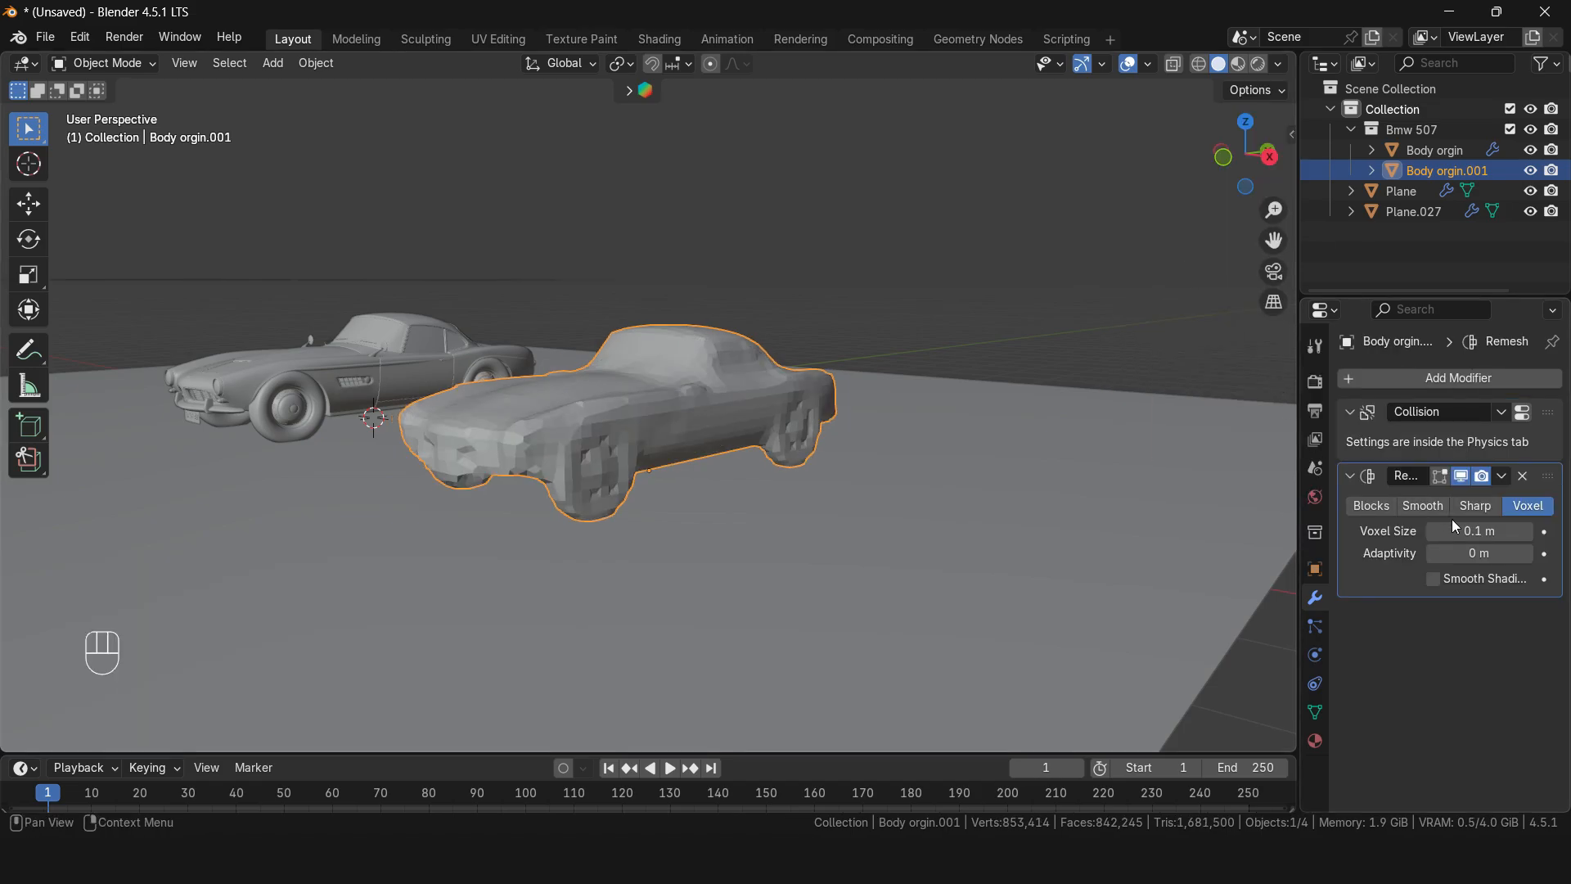
{"action": "left_click", "coordinate": [1494, 533]}
{"action": "type", "text": "0.0408"}
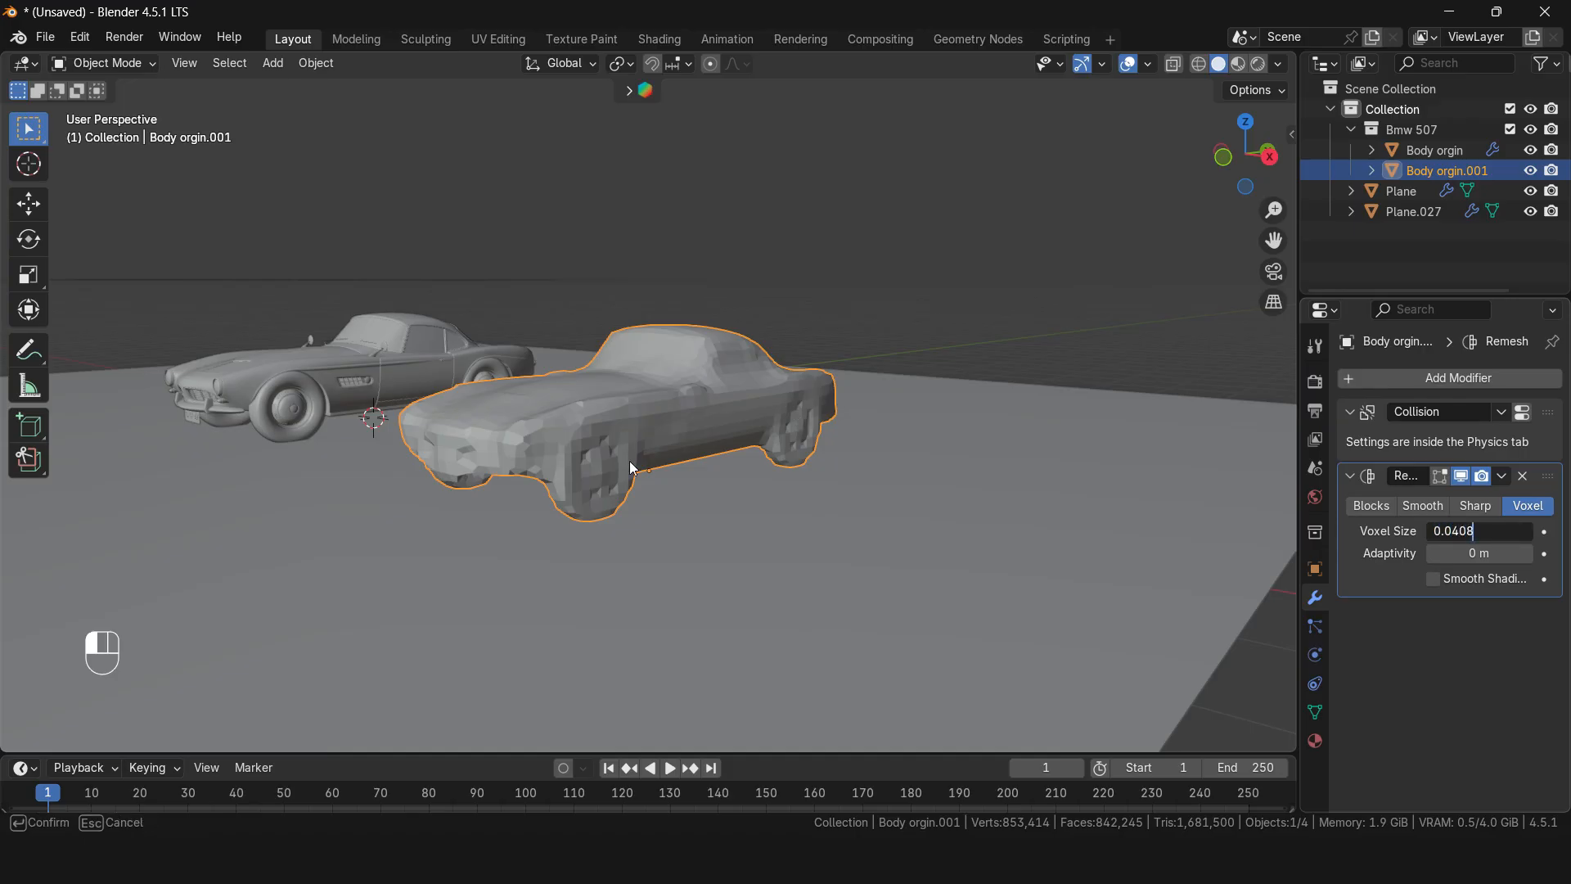
{"action": "key", "text": "Return"}
Step: Inspect the remeshed copy around the side mirror and cabin, and turn off the Remesh modifier's viewport display
{"action": "middle_click_drag", "start_coordinate": [627, 403], "coordinate": [719, 452]}
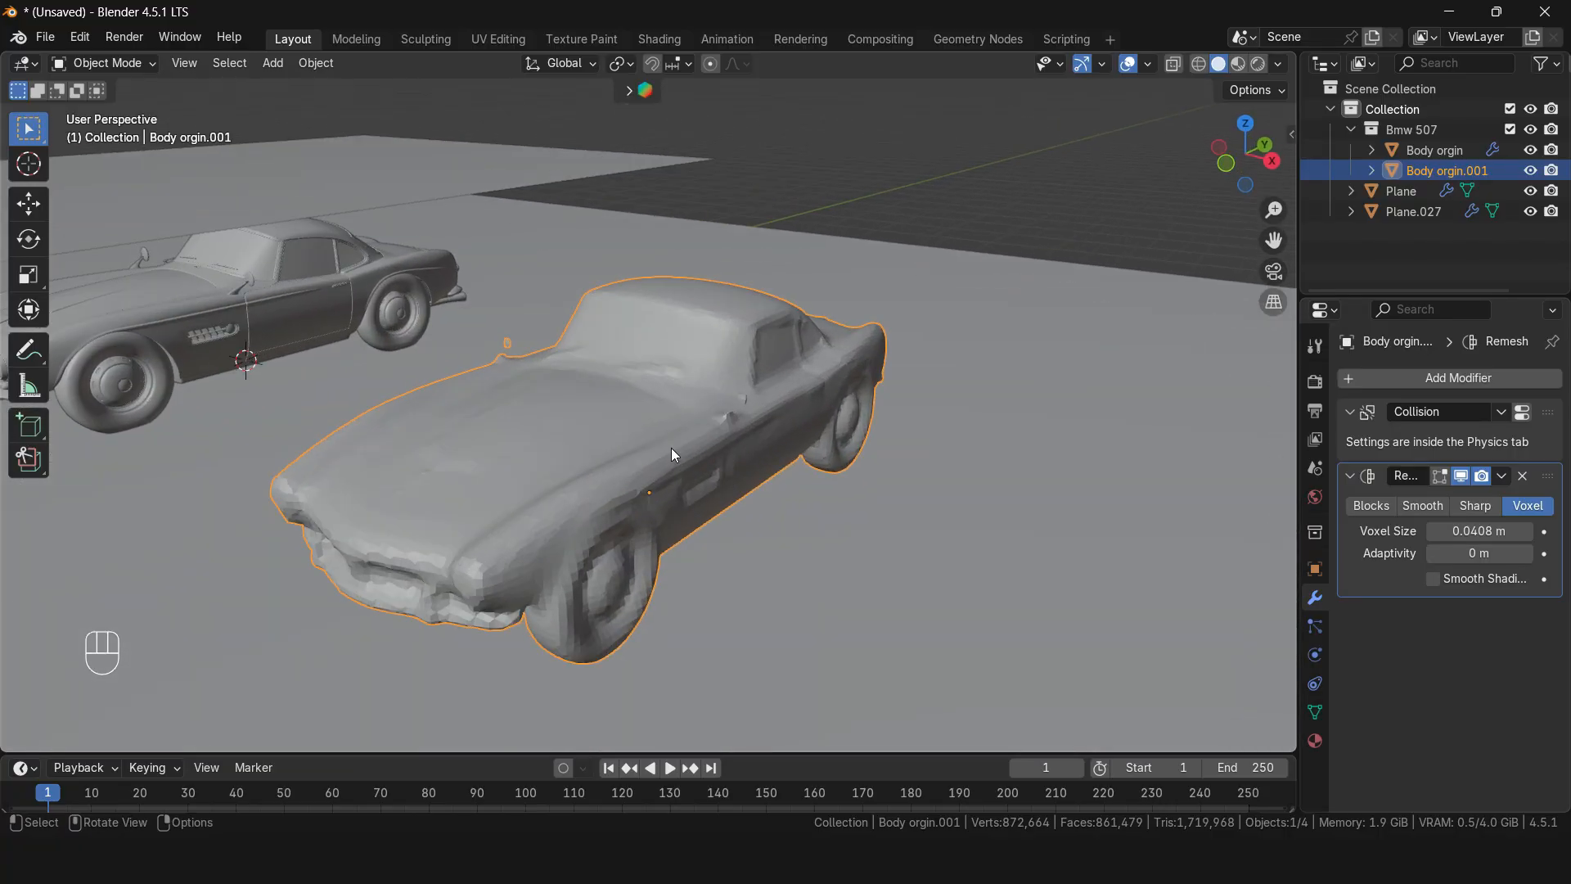
{"action": "mouse_move", "coordinate": [762, 360]}
{"action": "middle_mouse_down"}
{"action": "mouse_move", "coordinate": [600, 407]}
{"action": "mouse_move", "coordinate": [739, 386]}
{"action": "mouse_move", "coordinate": [730, 411]}
{"action": "mouse_move", "coordinate": [745, 395]}
{"action": "mouse_move", "coordinate": [755, 409]}
{"action": "middle_mouse_up"}
{"action": "scroll", "coordinate": [736, 393], "scroll_direction": "up", "scroll_amount": 4}
{"action": "scroll", "coordinate": [806, 419], "scroll_direction": "down", "scroll_amount": 2}
{"action": "scroll", "coordinate": [769, 407], "scroll_direction": "up", "scroll_amount": 4}
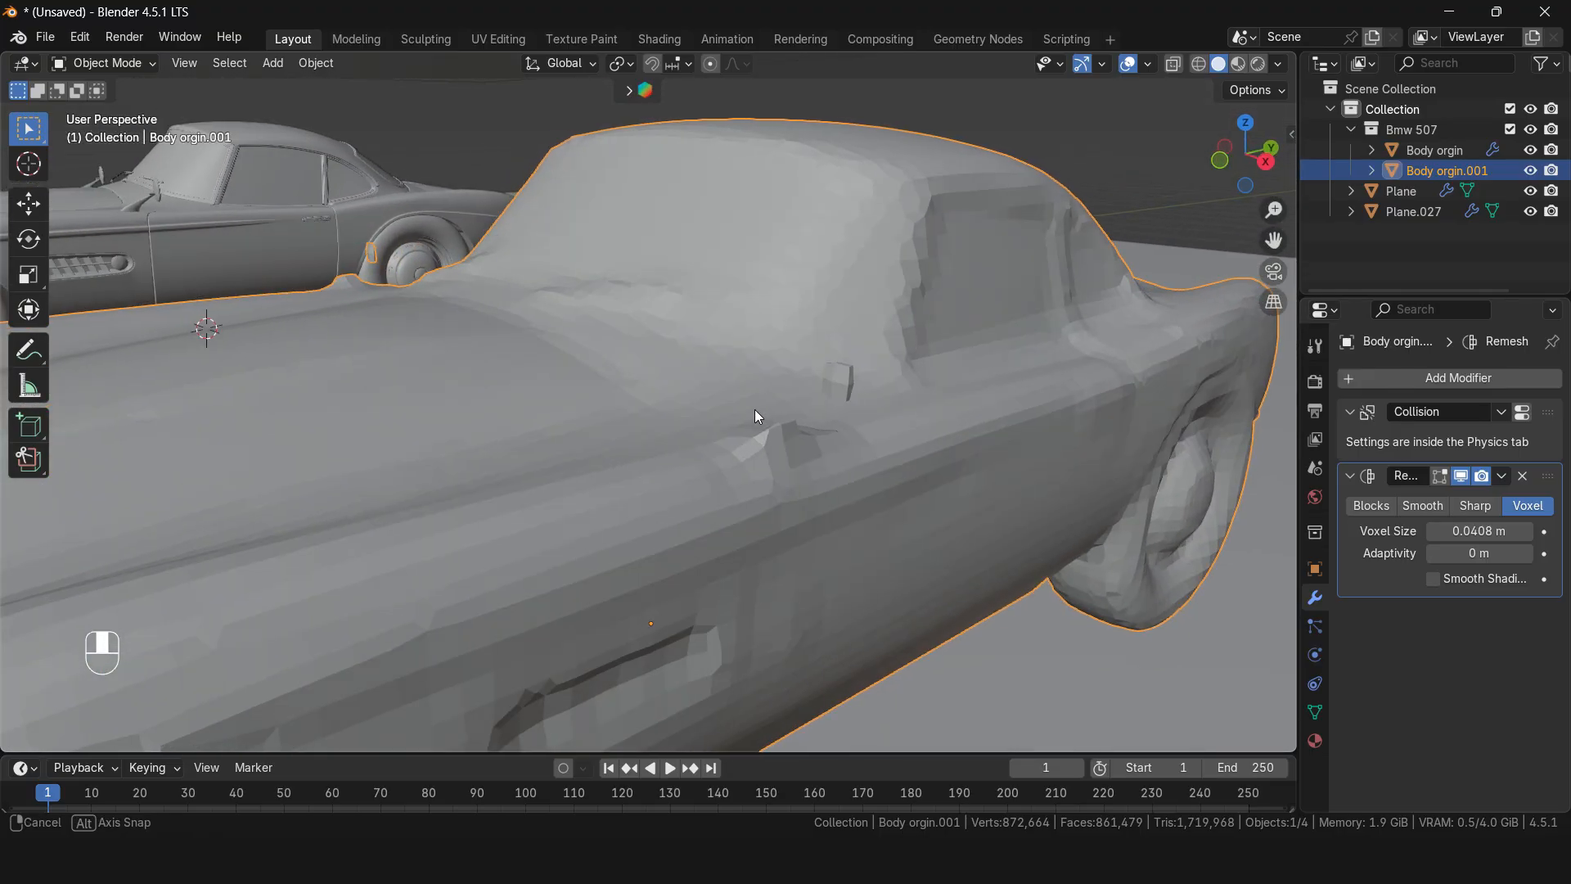
{"action": "scroll", "coordinate": [818, 434], "scroll_direction": "down", "scroll_amount": 2}
{"action": "scroll", "coordinate": [808, 414], "scroll_direction": "down", "scroll_amount": 2}
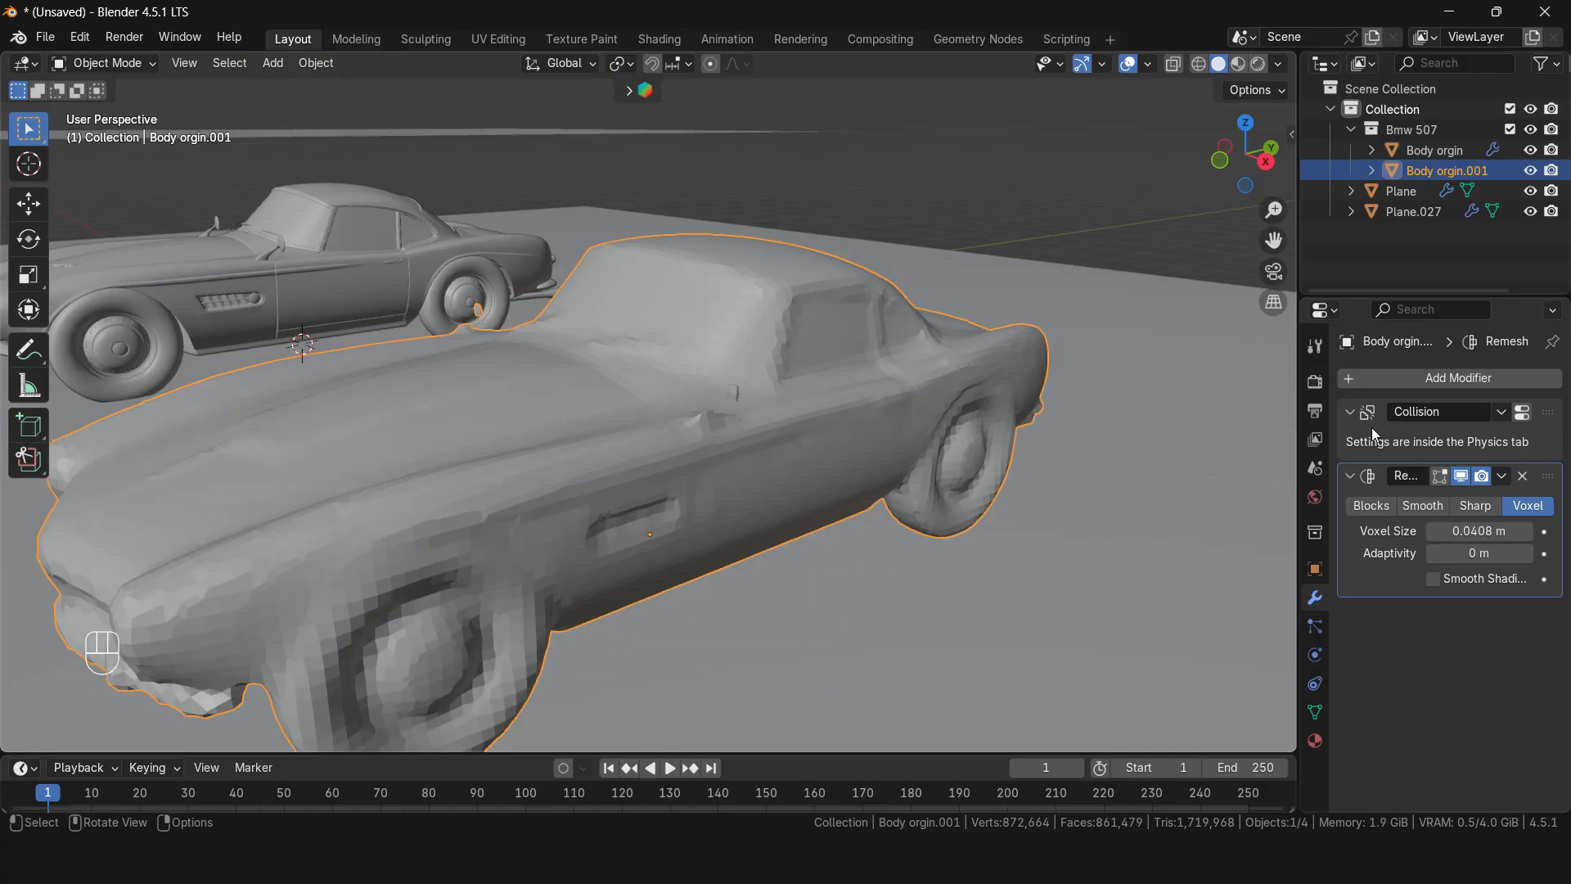
{"action": "left_click", "coordinate": [1463, 476]}
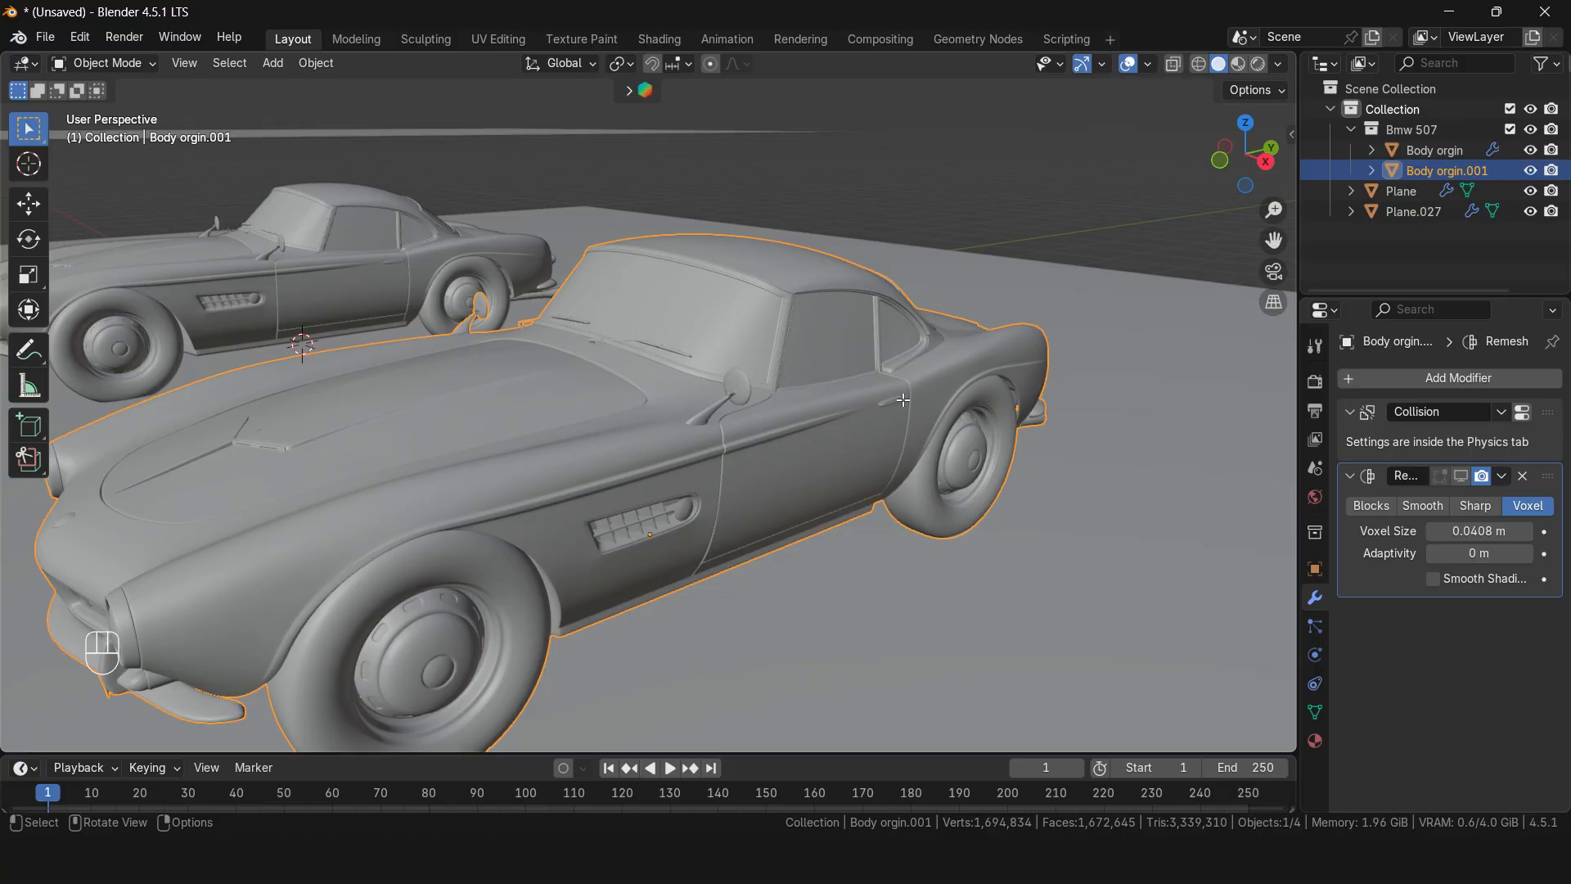
Step: Select the edge loop around the duplicated car's side mirror rim in Edit Mode and snap the 3D cursor to it
{"action": "key", "text": "Tab"}
{"action": "scroll", "coordinate": [960, 401], "scroll_direction": "up", "scroll_amount": 6}
{"action": "middle_click_drag", "start_coordinate": [956, 397], "coordinate": [752, 443]}
{"action": "scroll", "coordinate": [868, 413], "scroll_direction": "up", "scroll_amount": 3}
{"action": "key", "text": "2"}
{"action": "left_click", "coordinate": [674, 400], "text": "alt"}
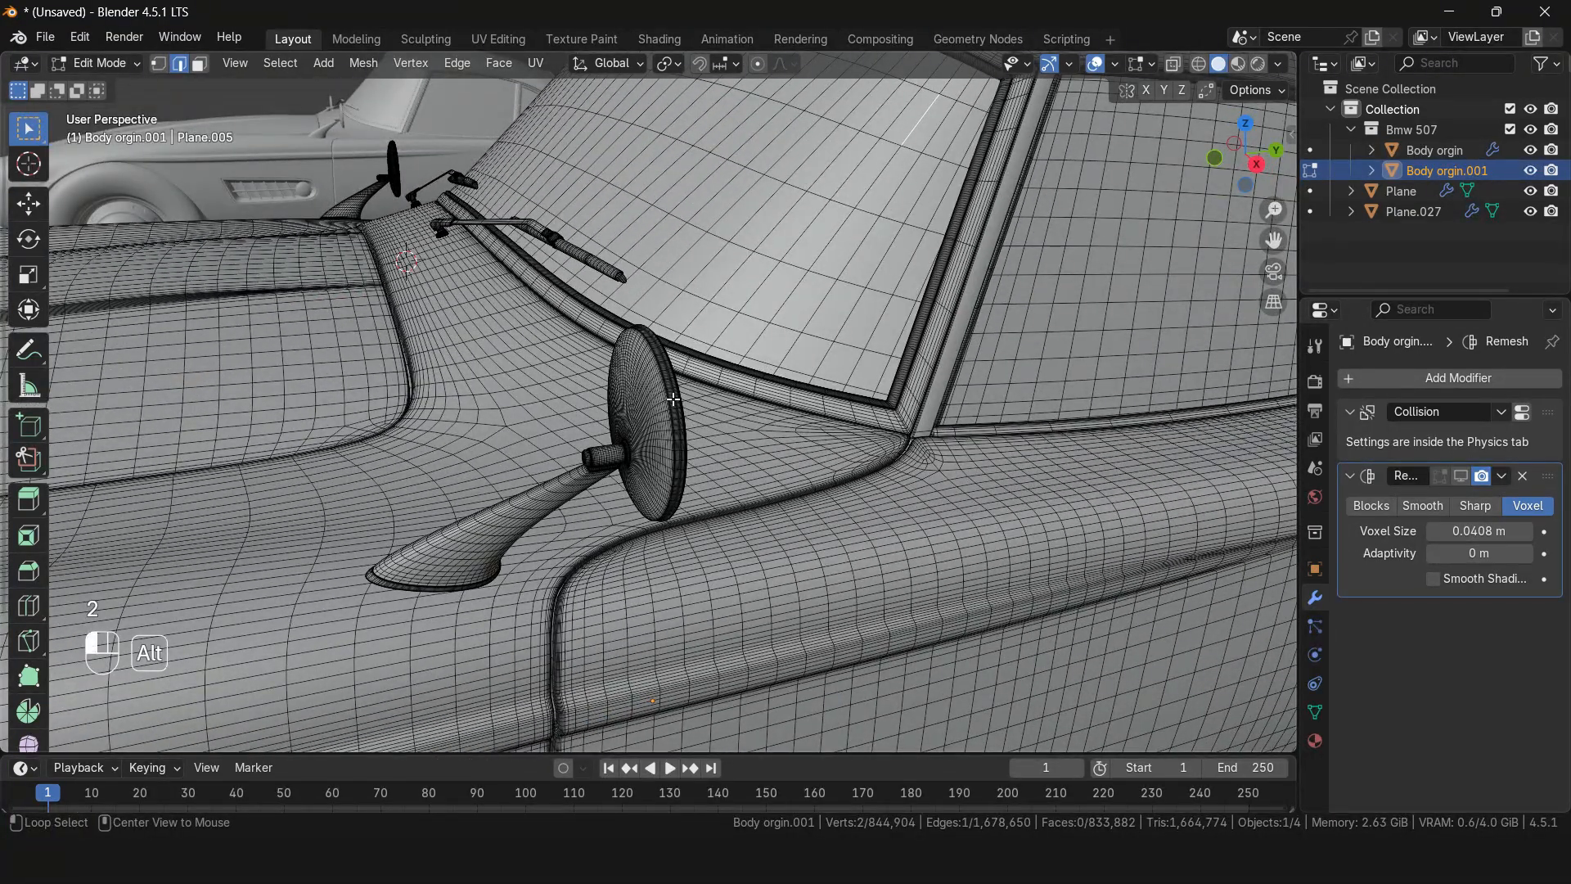
{"action": "key", "text": "shift+s"}
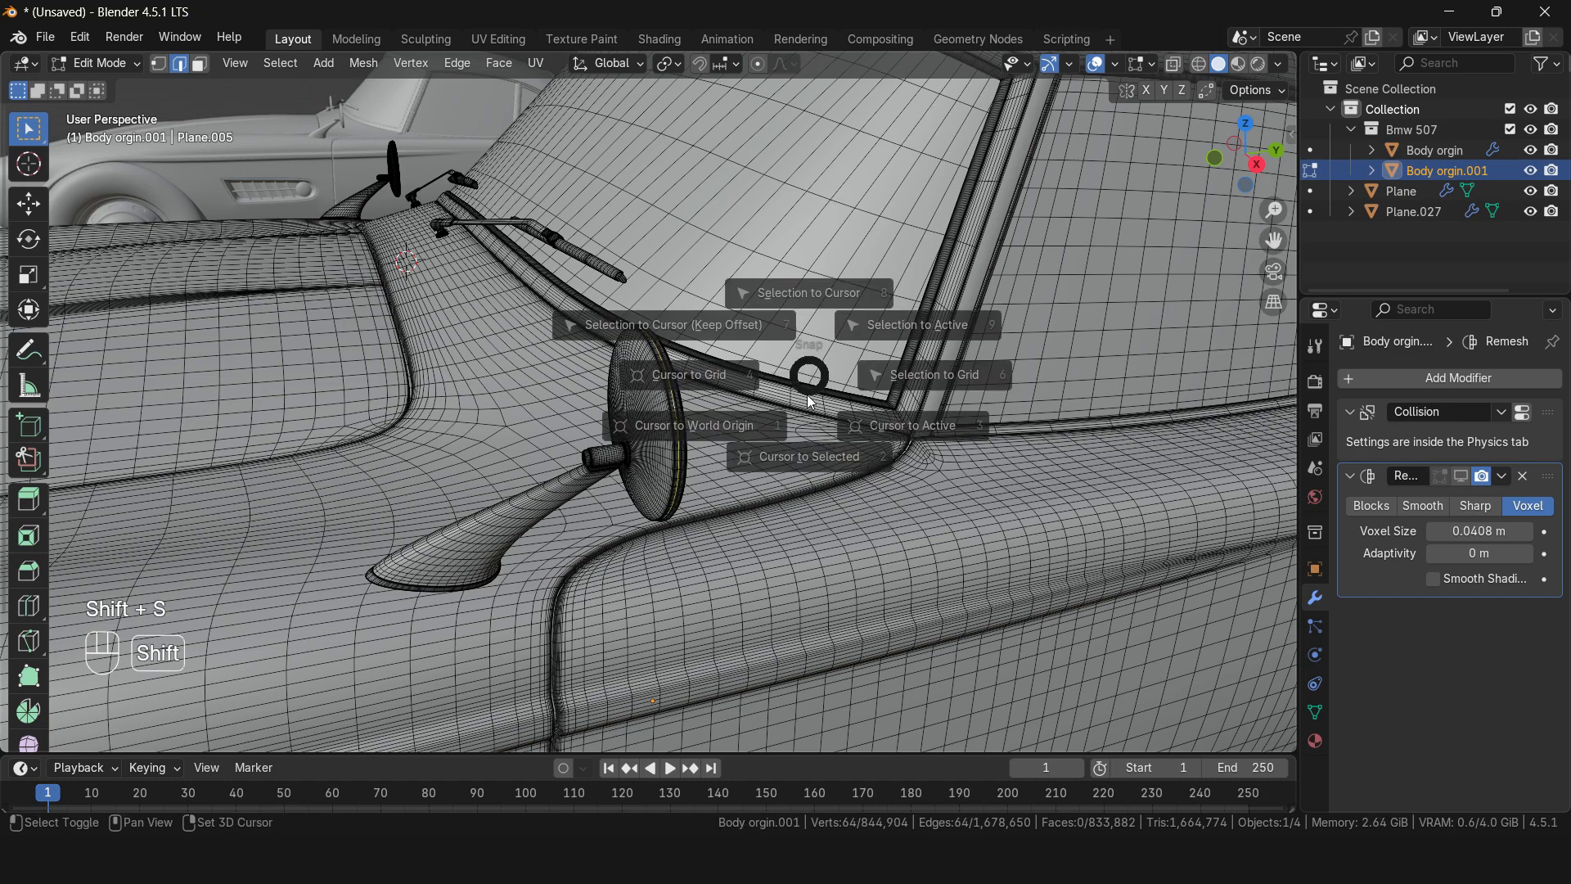
{"action": "left_click", "coordinate": [801, 498]}
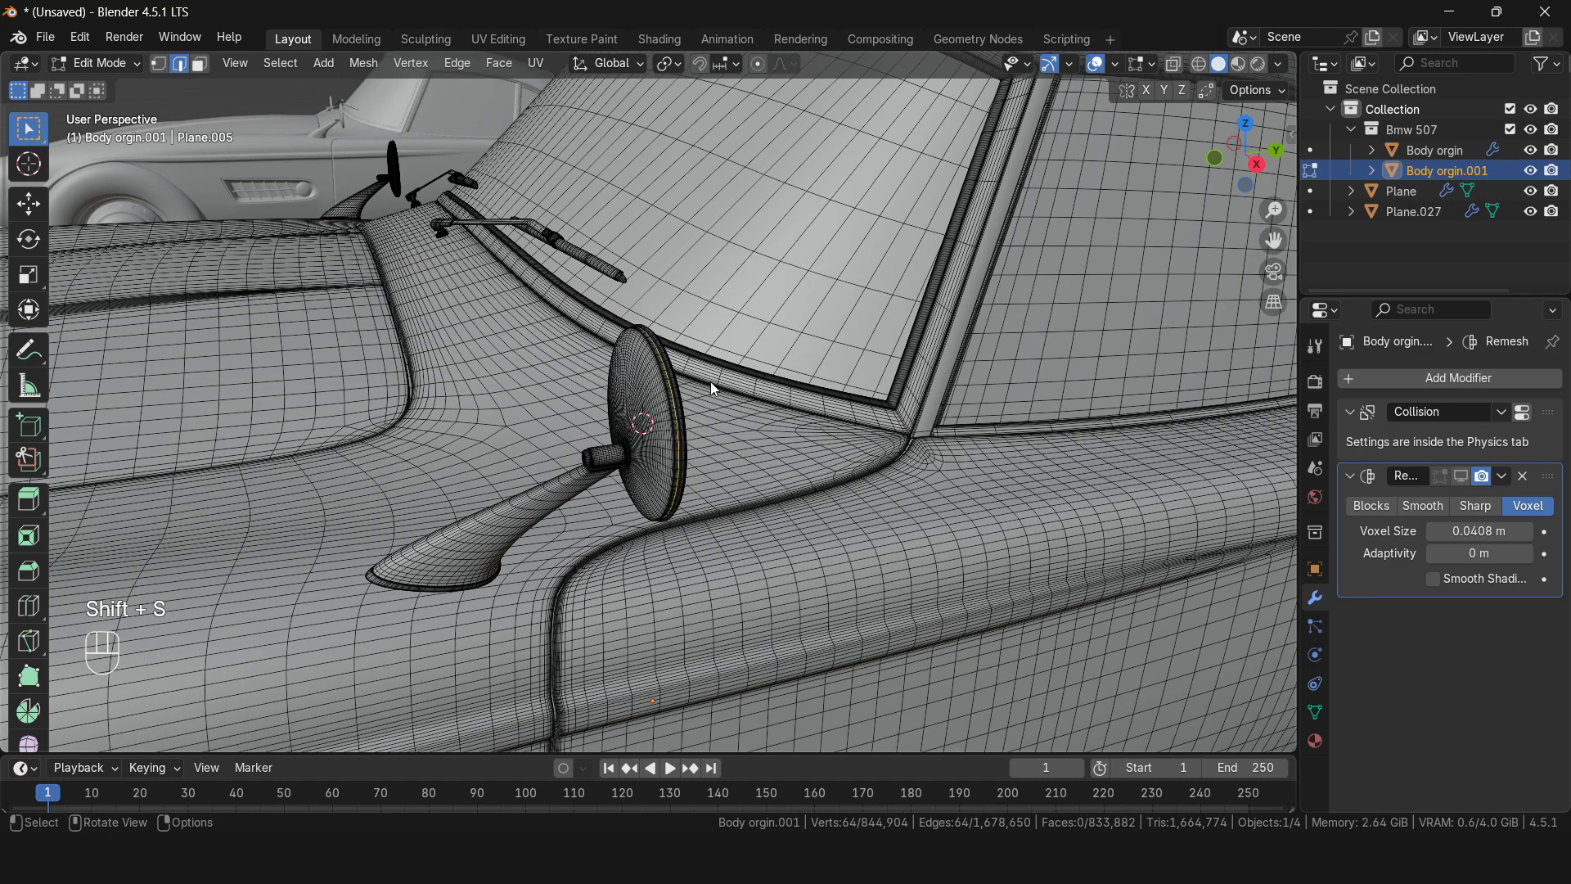
Step: Leave Edit Mode, add a cylinder mesh at the 3D cursor on the side mirror, and rotate it 90° about X
{"action": "key", "text": "Tab"}
{"action": "key", "text": "shift+a"}
{"action": "mouse_move", "coordinate": [715, 394]}
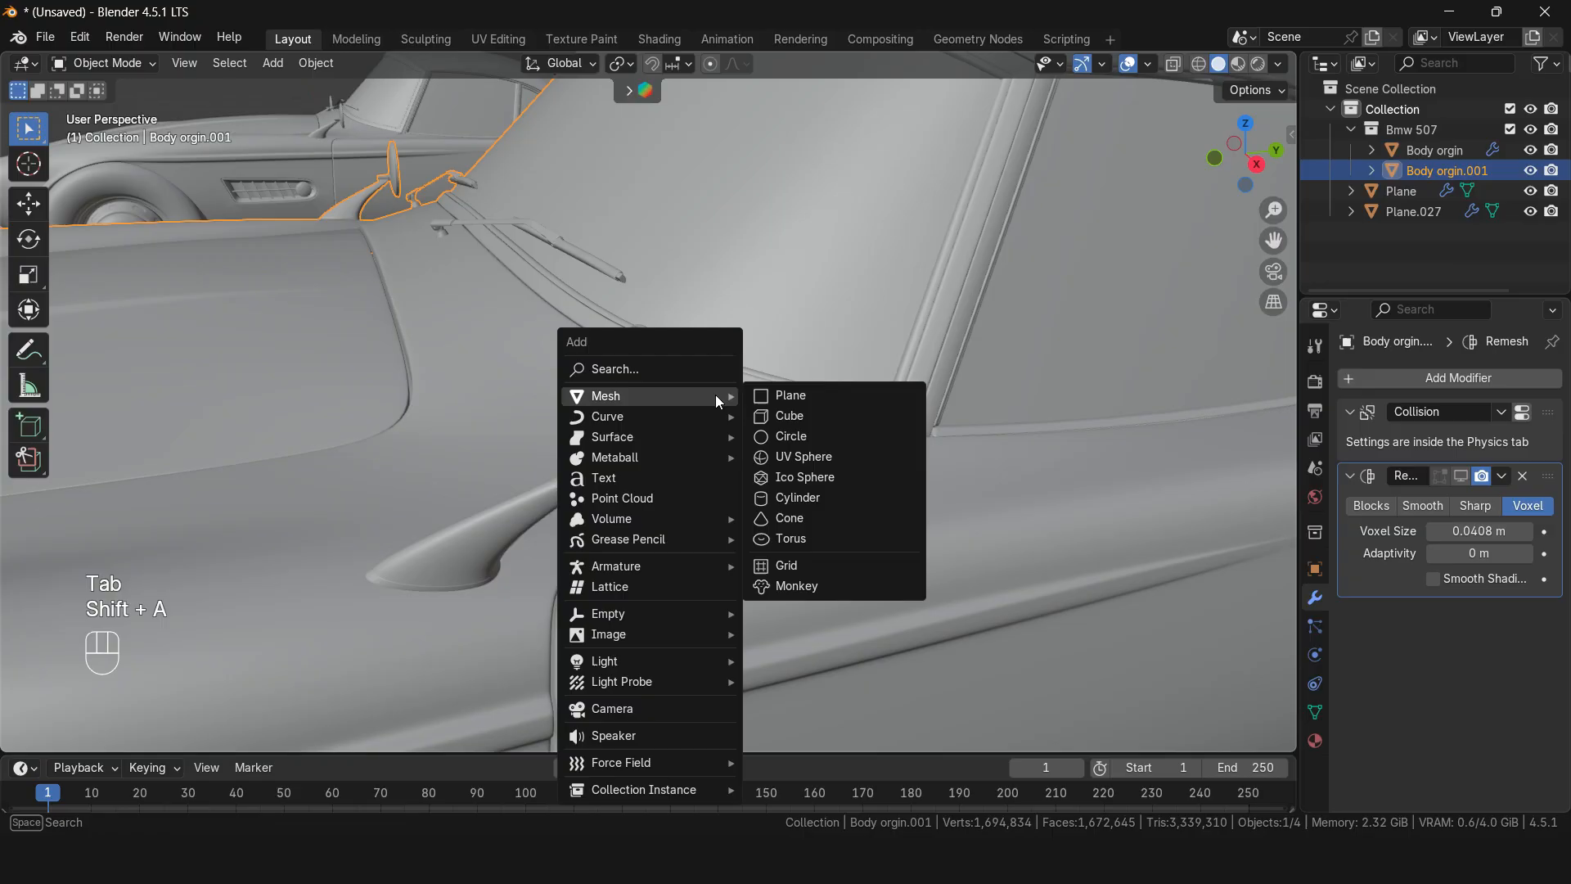
{"action": "left_click", "coordinate": [800, 500]}
{"action": "key", "text": "r"}
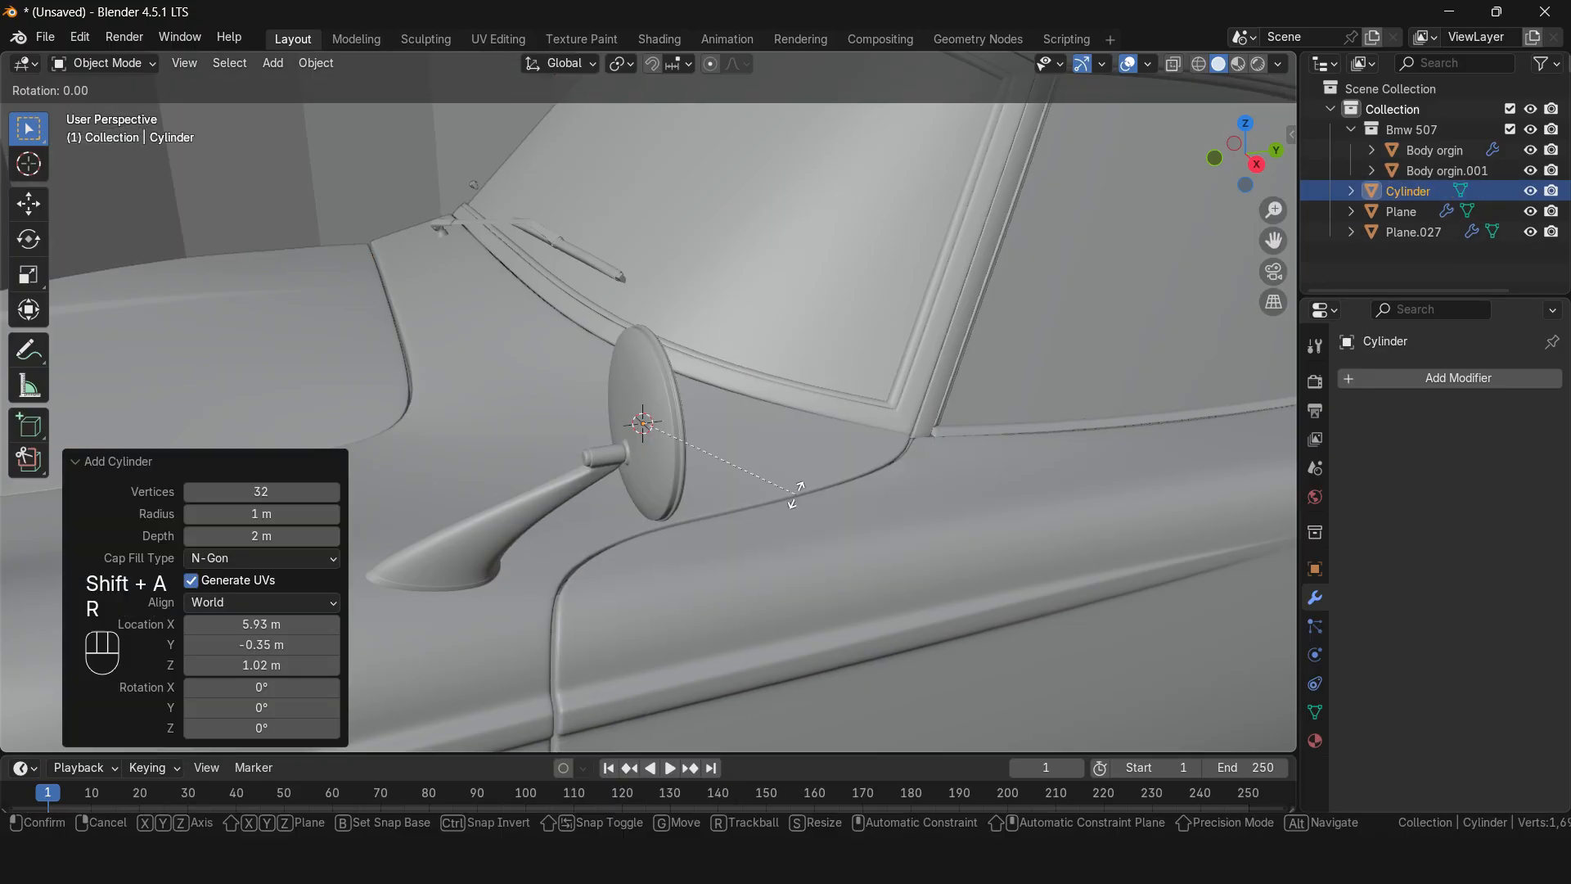
{"action": "key", "text": "x"}
{"action": "key", "text": "9"}
{"action": "key", "text": "0"}
{"action": "left_click", "coordinate": [843, 514]}
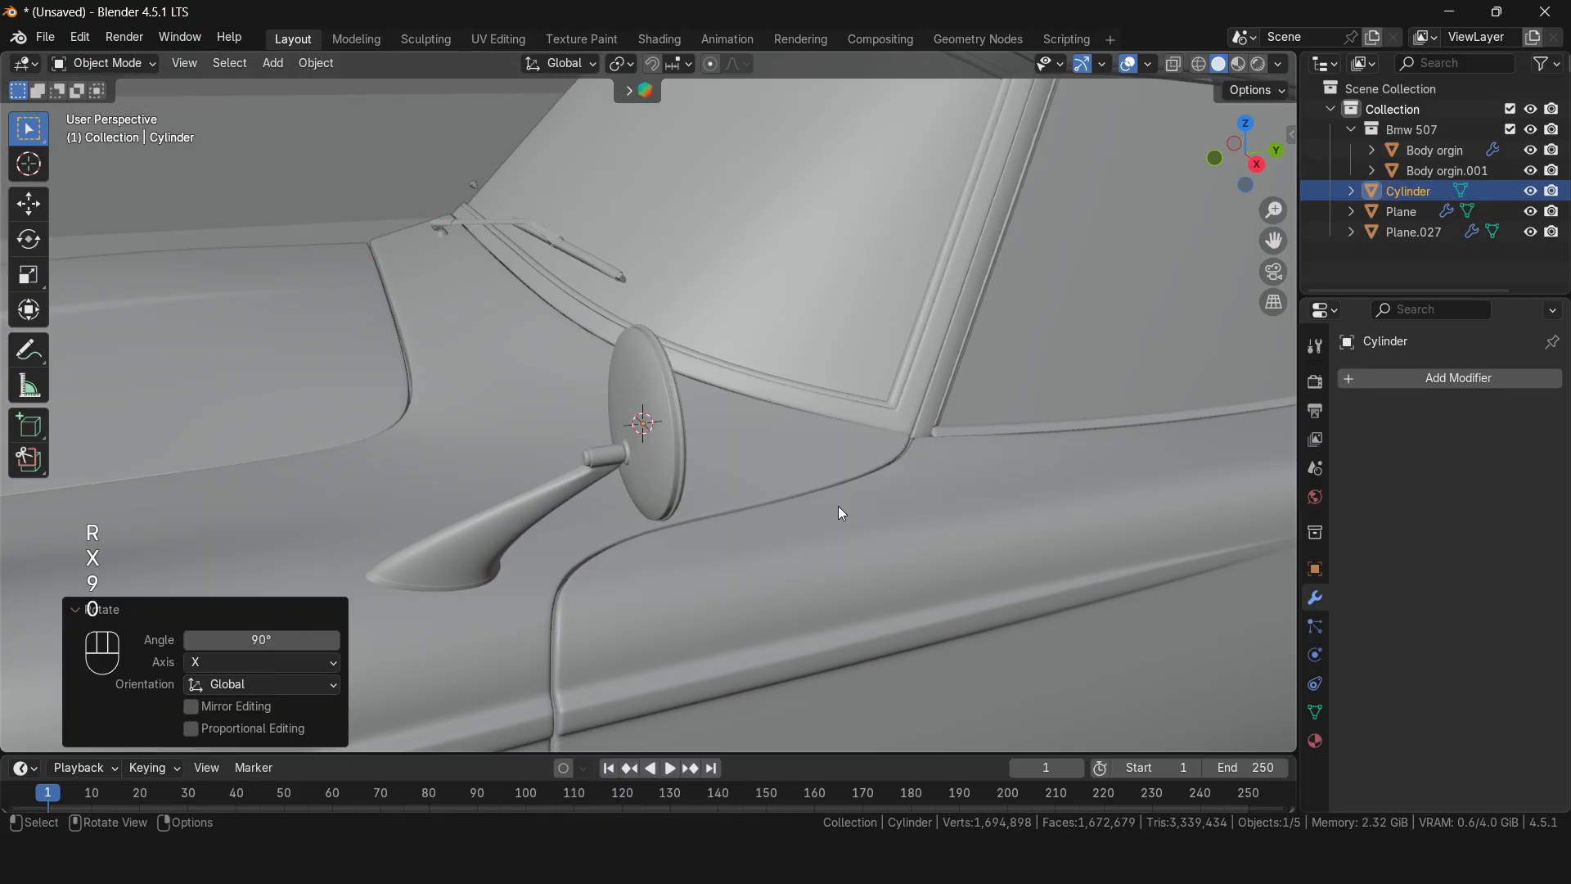
Step: Scale the cylinder down until it just encloses the mirror disc, and flatten it along Y by a factor of about 0.253
{"action": "key", "text": "s"}
{"action": "left_click", "coordinate": [712, 450]}
{"action": "key", "text": "s"}
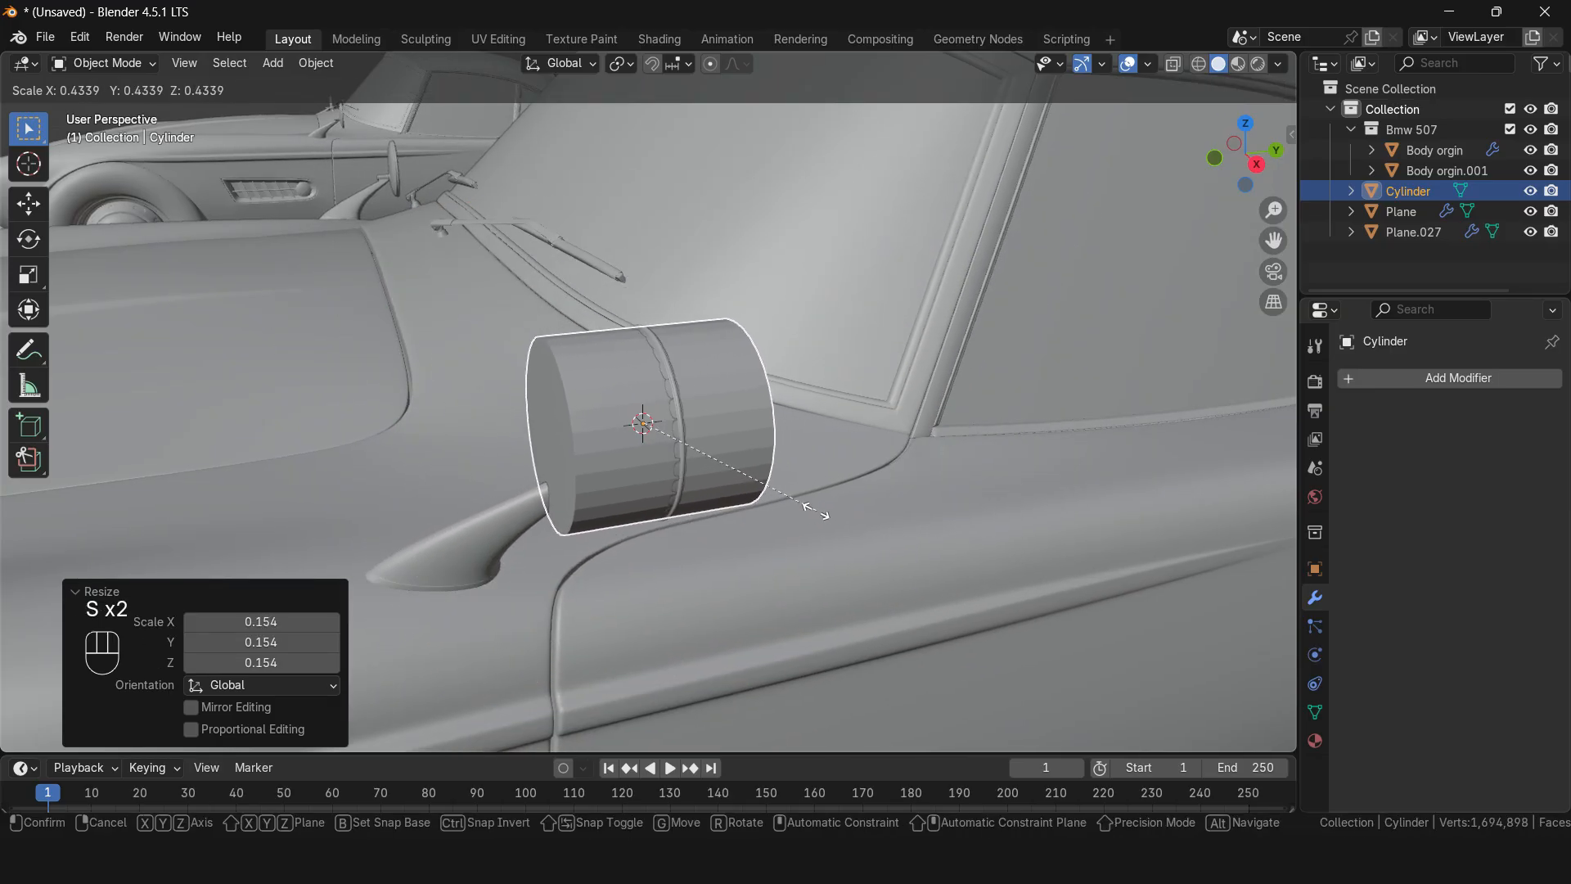
{"action": "left_click", "coordinate": [807, 504]}
{"action": "key", "text": "s"}
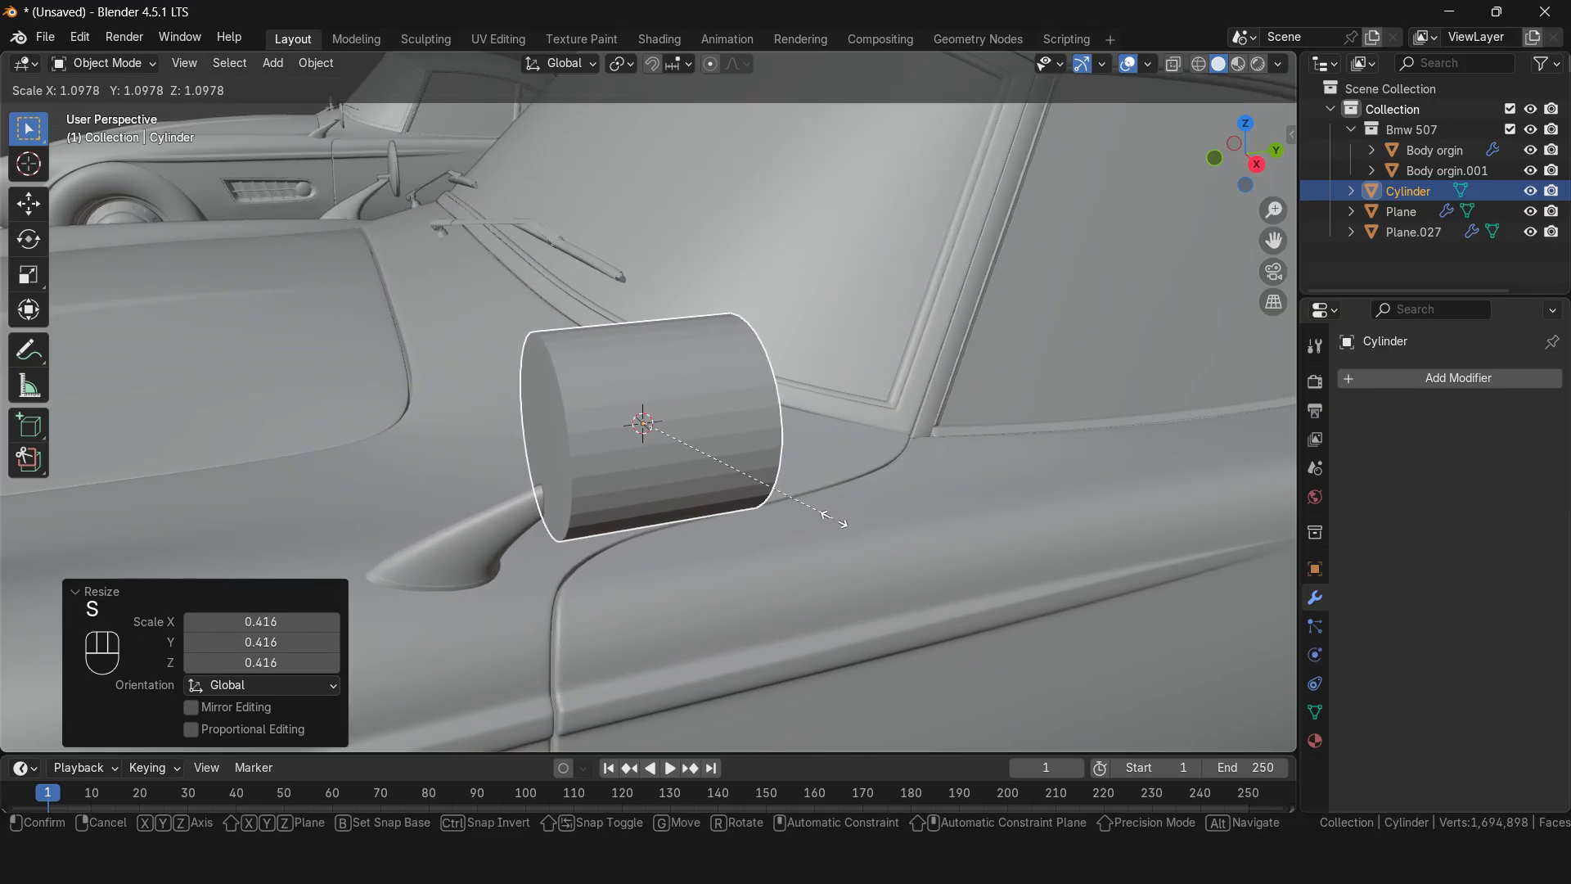
{"action": "left_click", "coordinate": [830, 524]}
{"action": "key", "text": "s"}
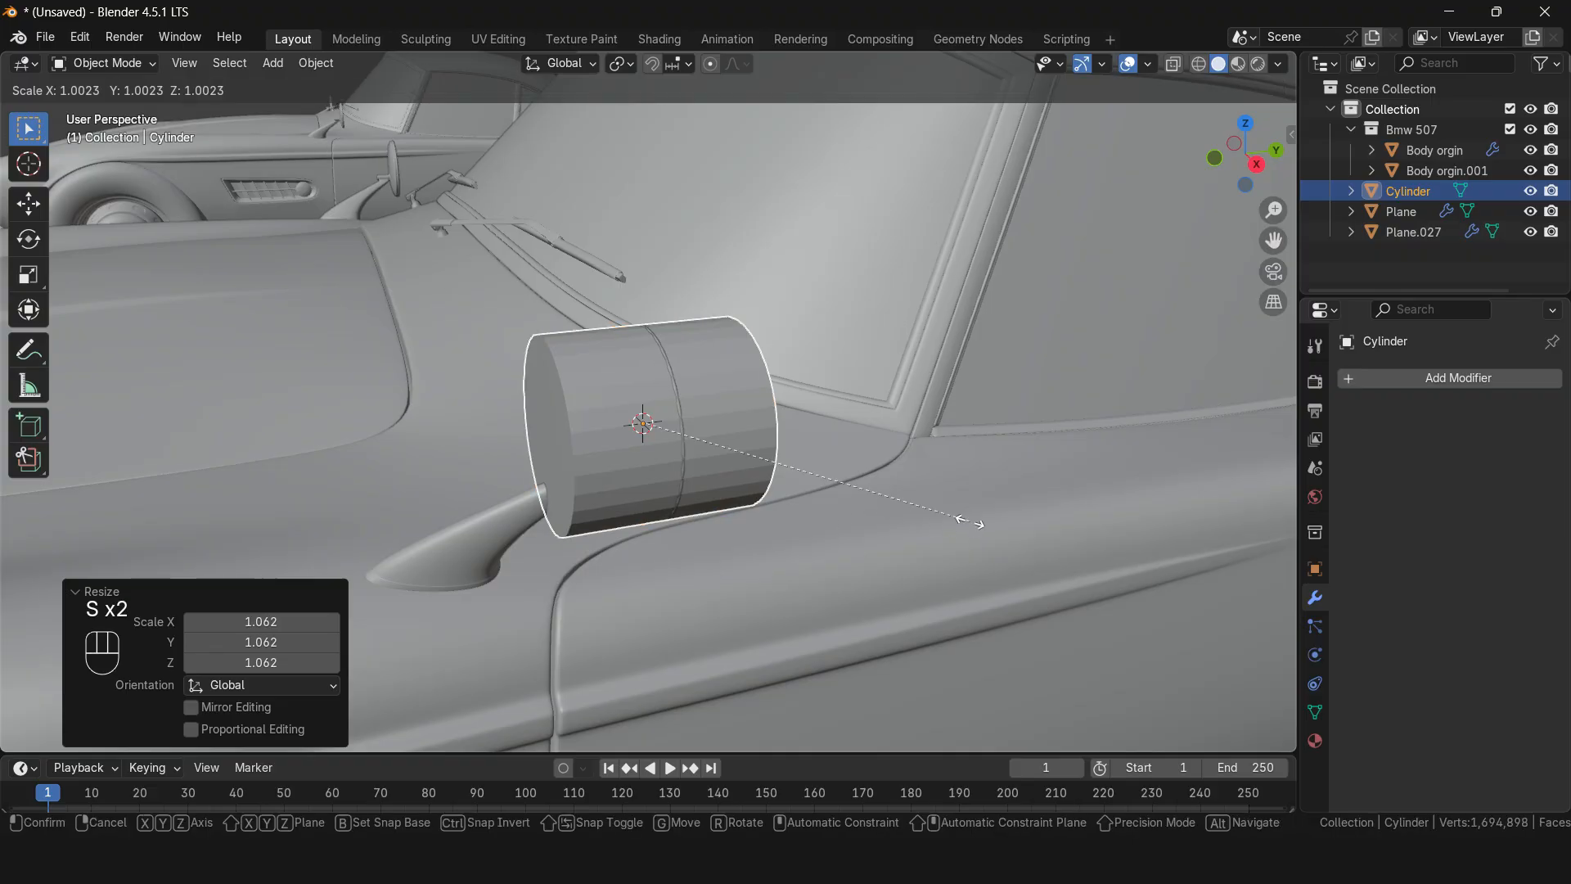
{"action": "key", "text": "y"}
{"action": "left_click", "coordinate": [715, 470]}
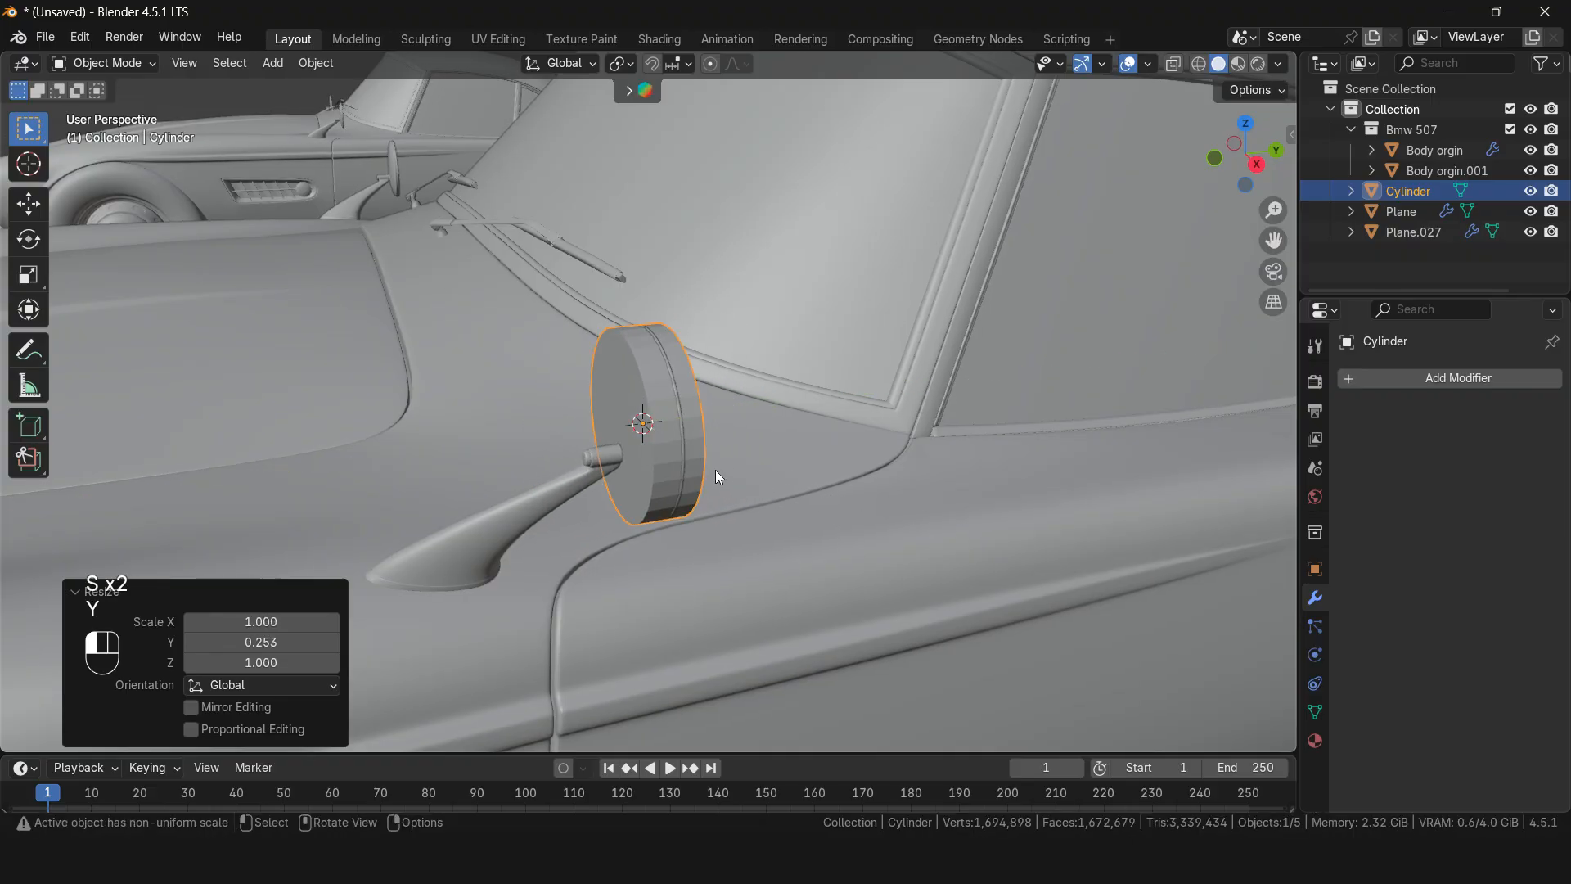
{"action": "middle_click_drag", "start_coordinate": [715, 470], "coordinate": [700, 442]}
{"action": "key", "text": "KP_Decimal"}
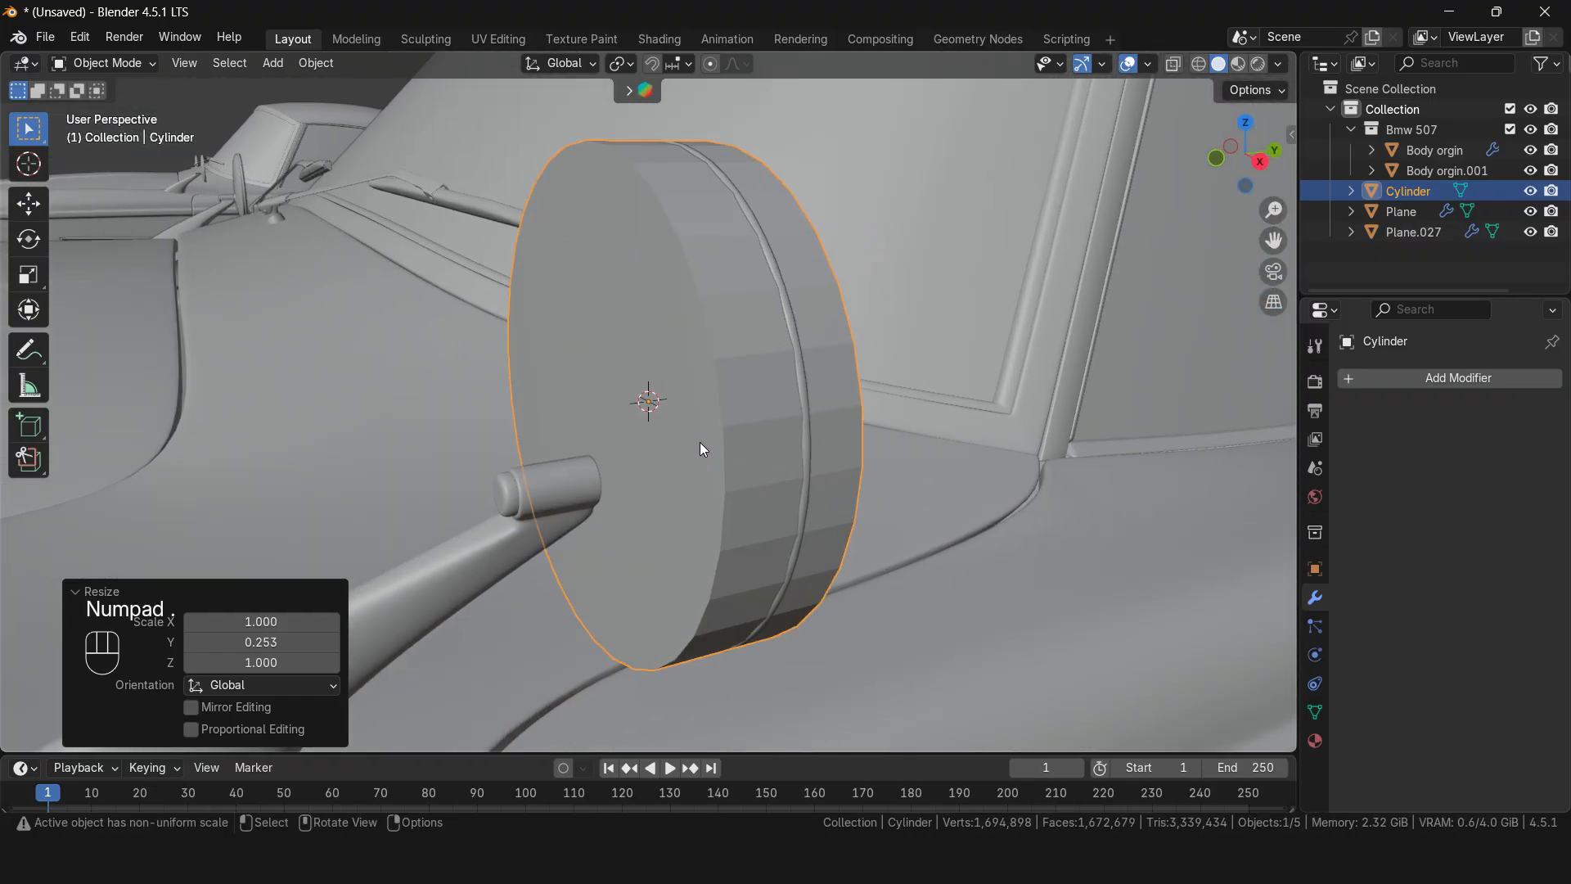
Step: Inset the cylinder's front cap face by about 0.6 m and move it about 0.019 m down and about 0.022 m forward along Y
{"action": "scroll", "coordinate": [715, 449], "scroll_direction": "down", "scroll_amount": 5}
{"action": "key", "text": "Tab"}
{"action": "key", "text": "3"}
{"action": "left_click", "coordinate": [641, 408]}
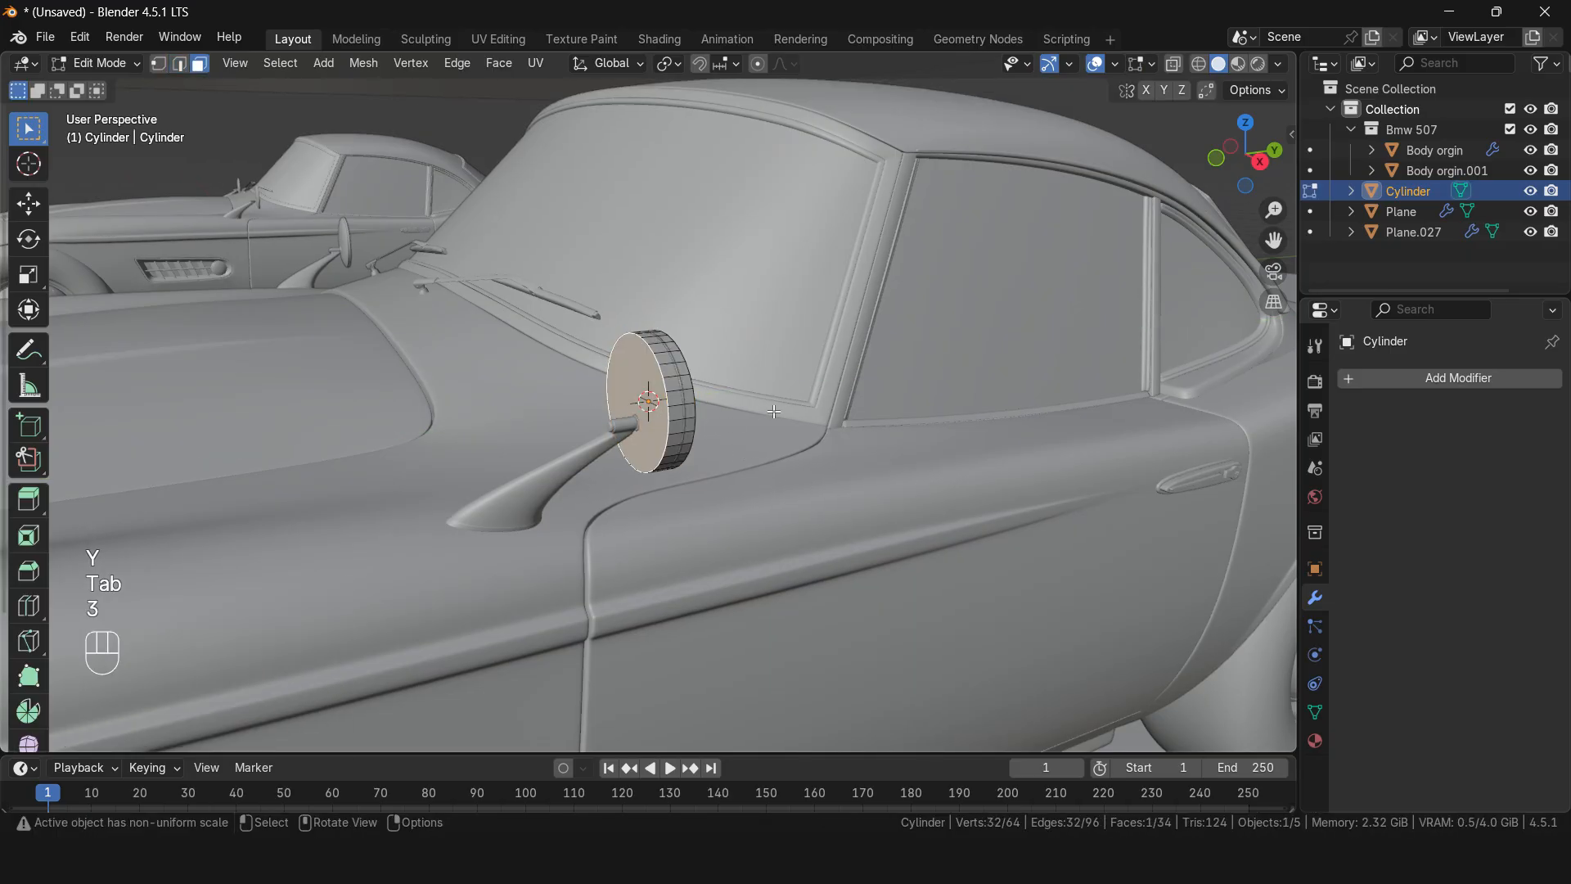
{"action": "key", "text": "i"}
{"action": "left_click", "coordinate": [821, 419]}
{"action": "key", "text": "g"}
{"action": "key", "text": "z"}
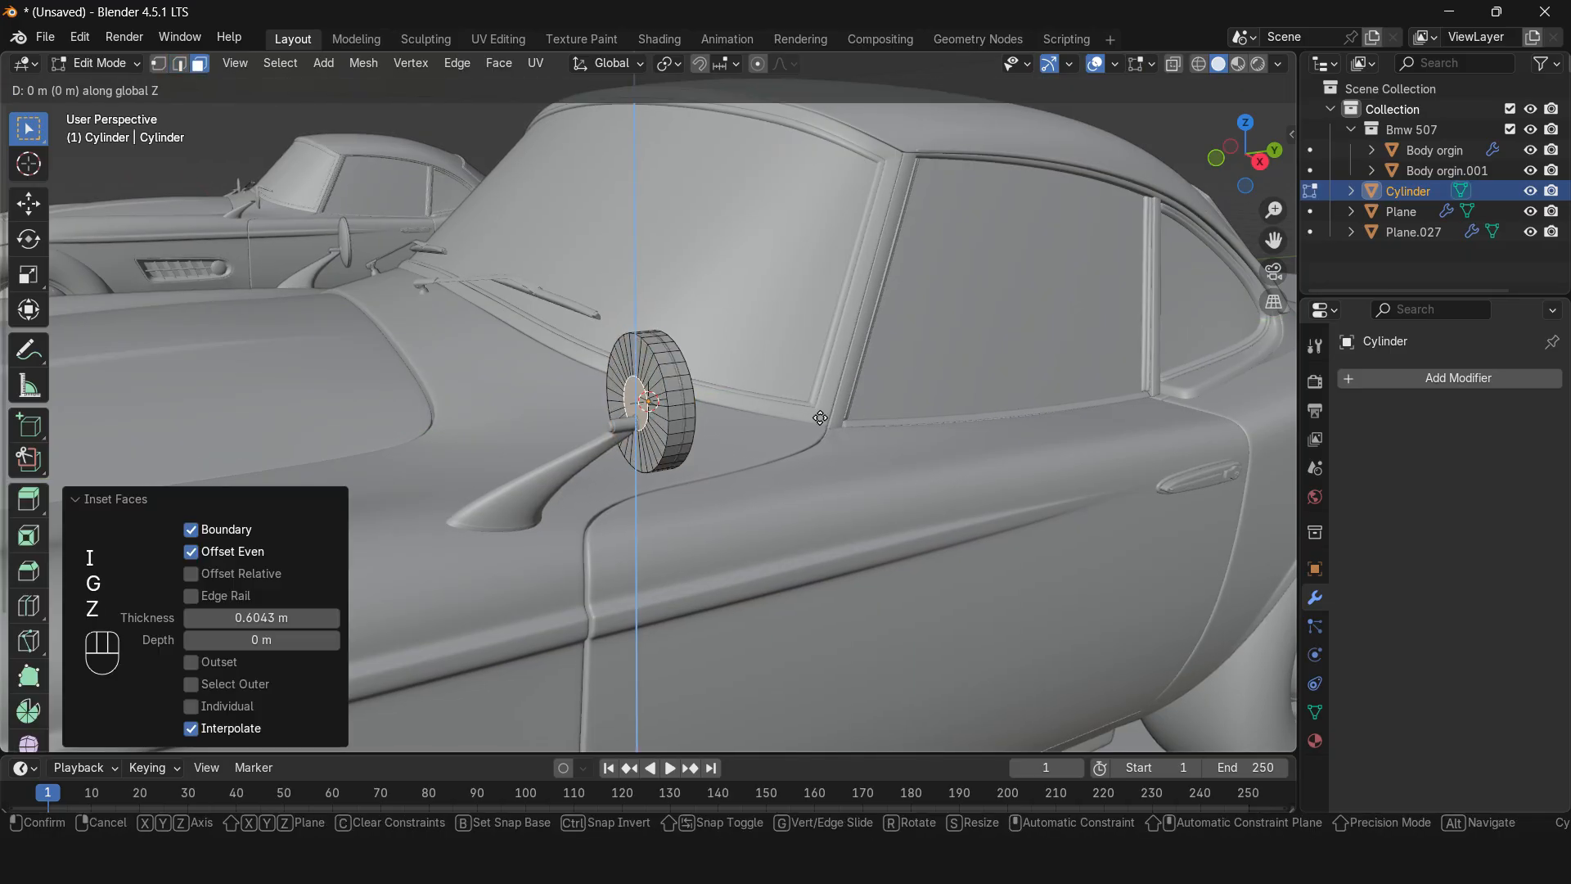
{"action": "left_click", "coordinate": [820, 437]}
{"action": "key", "text": "g"}
{"action": "key", "text": "y"}
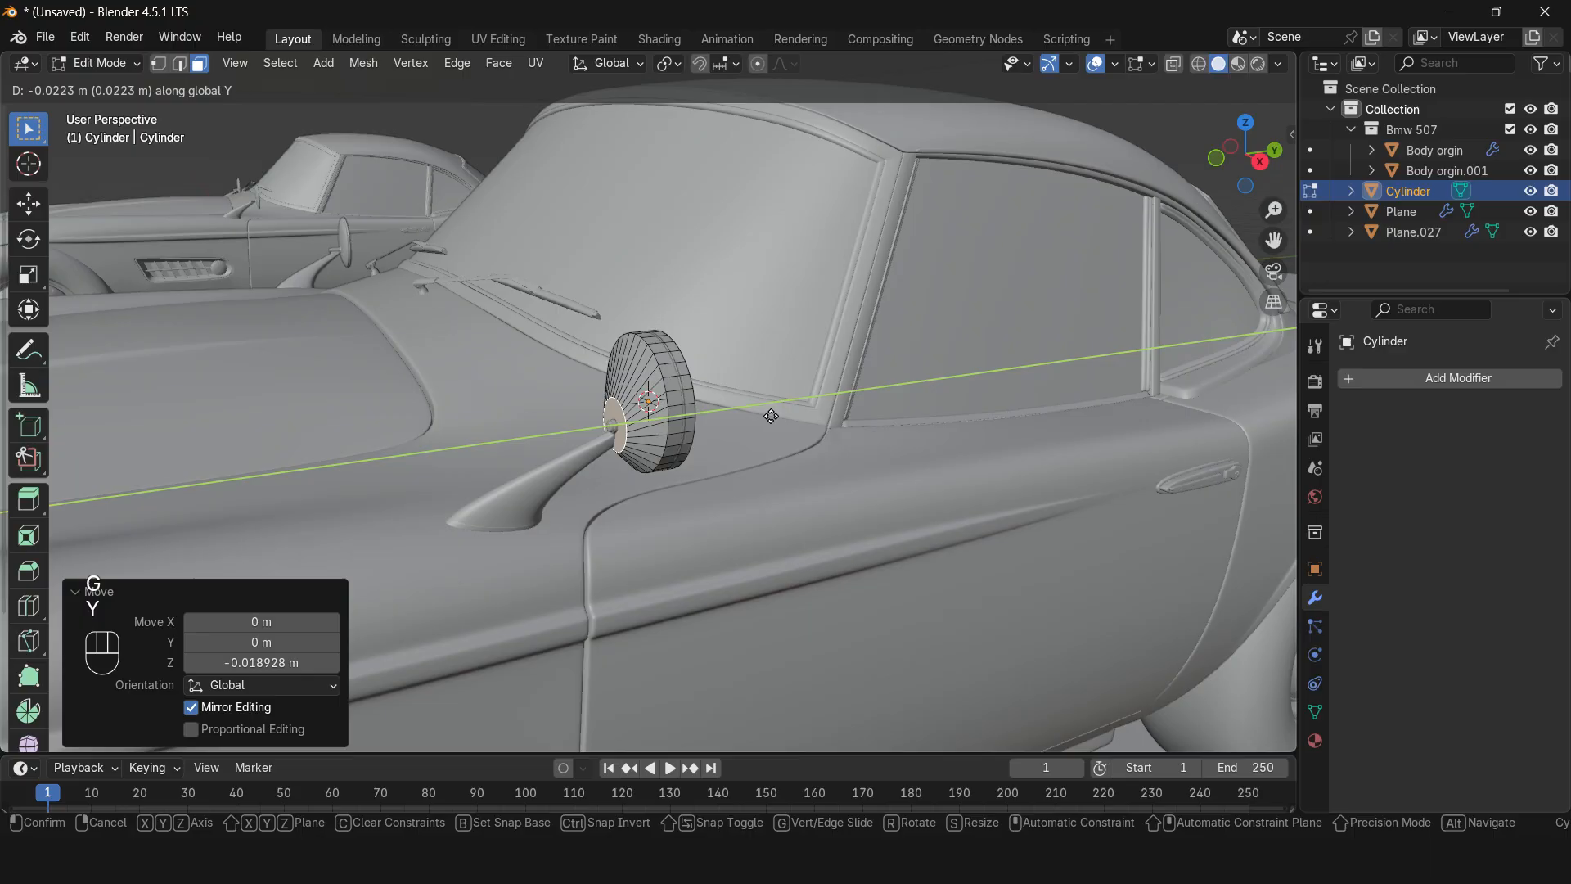
{"action": "left_click", "coordinate": [765, 411]}
Step: Extrude the inset face along the mirror stalk and align its end on Z and about -0.031 m on X
{"action": "key", "text": "e"}
{"action": "left_click", "coordinate": [711, 355]}
{"action": "key", "text": "g"}
{"action": "key", "text": "z"}
{"action": "left_click", "coordinate": [717, 410]}
{"action": "middle_click_drag", "start_coordinate": [717, 410], "coordinate": [823, 458]}
{"action": "key", "text": "g"}
{"action": "key", "text": "x"}
{"action": "left_click", "coordinate": [789, 458]}
Step: Rotate the stalk's end face about X and Z, and reposition it along X and Z to follow the car's mirror arm
{"action": "key", "text": "r"}
{"action": "key", "text": "x"}
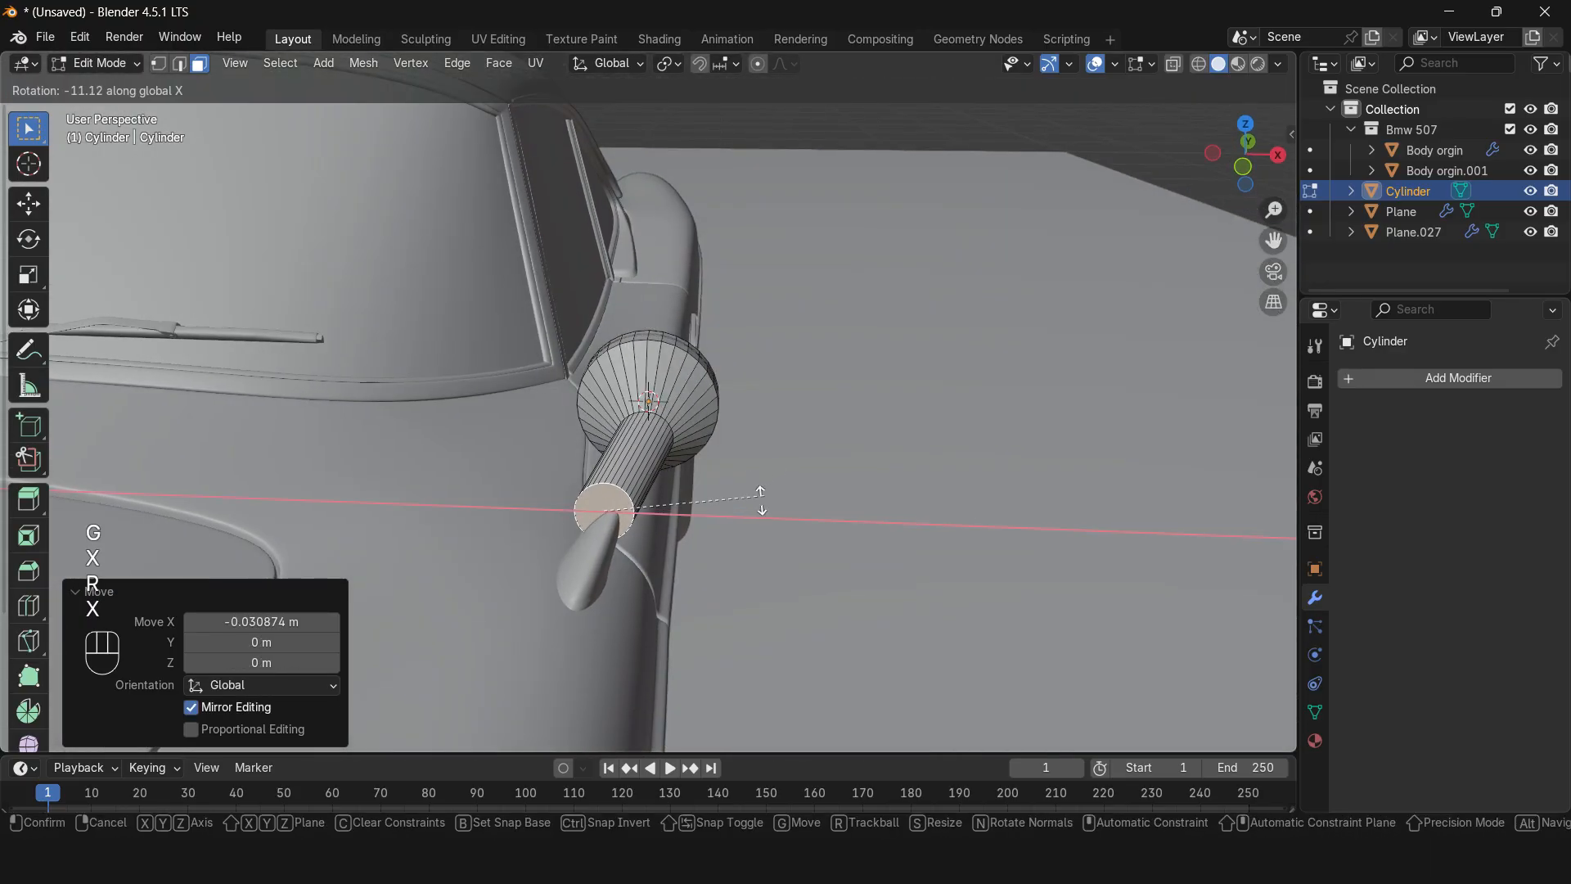
{"action": "left_click", "coordinate": [757, 491]}
{"action": "key", "text": "r"}
{"action": "key", "text": "z"}
{"action": "left_click", "coordinate": [732, 474]}
{"action": "key", "text": "g"}
{"action": "key", "text": "x"}
{"action": "left_click", "coordinate": [664, 424]}
{"action": "key", "text": "g"}
{"action": "key", "text": "z"}
{"action": "left_click", "coordinate": [667, 438]}
Step: Extrude the stalk's end face another 0.076 m or so toward the fender, enlarge it, and shift it along its local Z
{"action": "key", "text": "e"}
{"action": "left_click", "coordinate": [647, 471]}
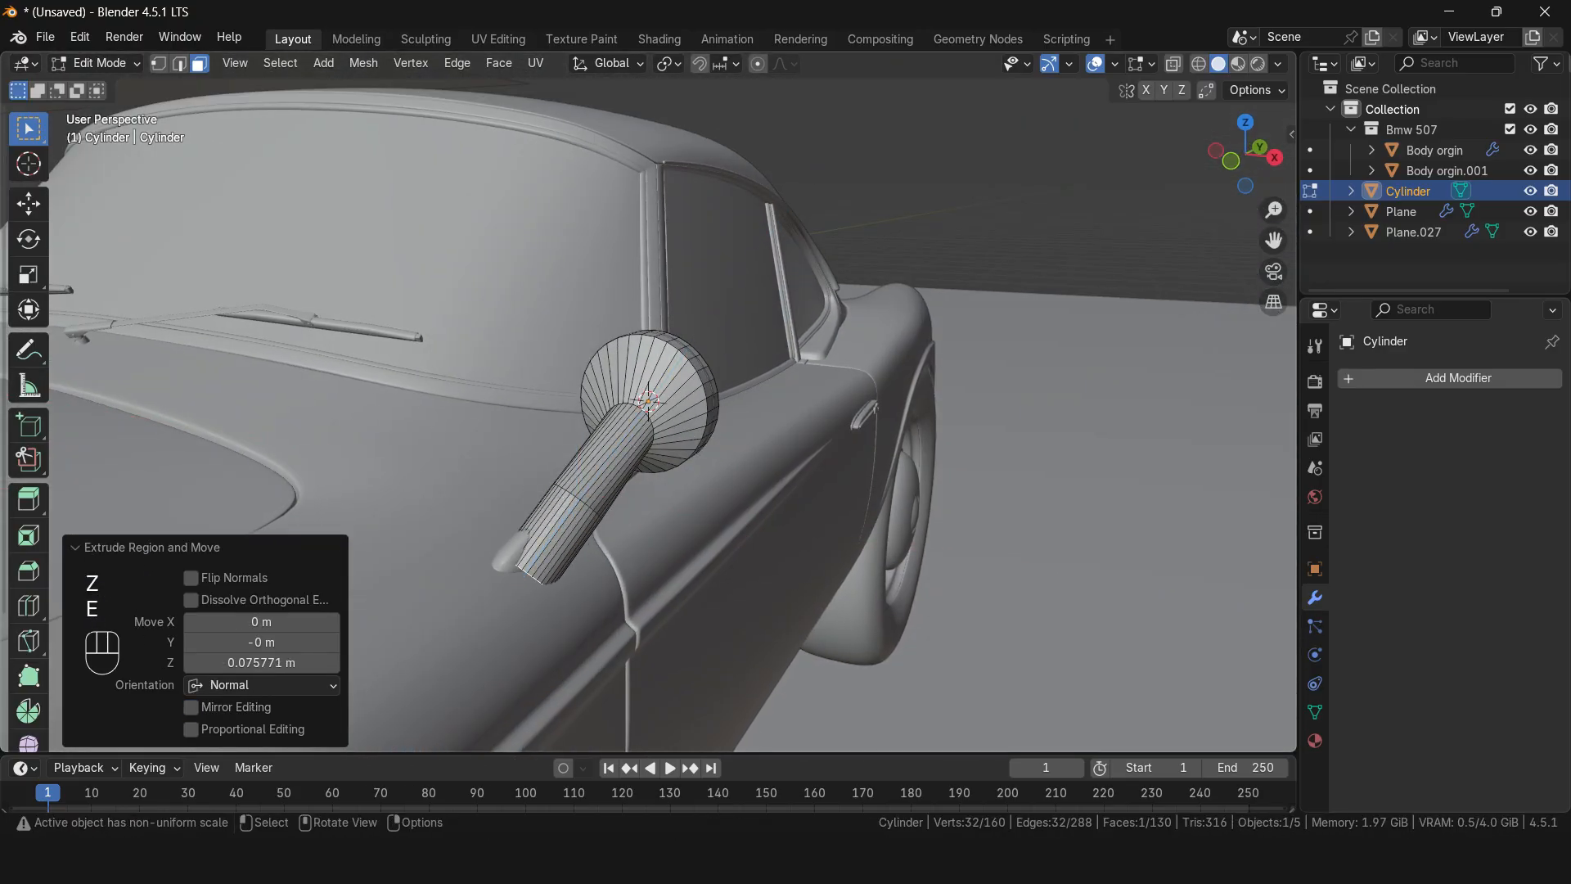
{"action": "key", "text": "s"}
{"action": "left_click", "coordinate": [695, 466]}
{"action": "key", "text": "z"}
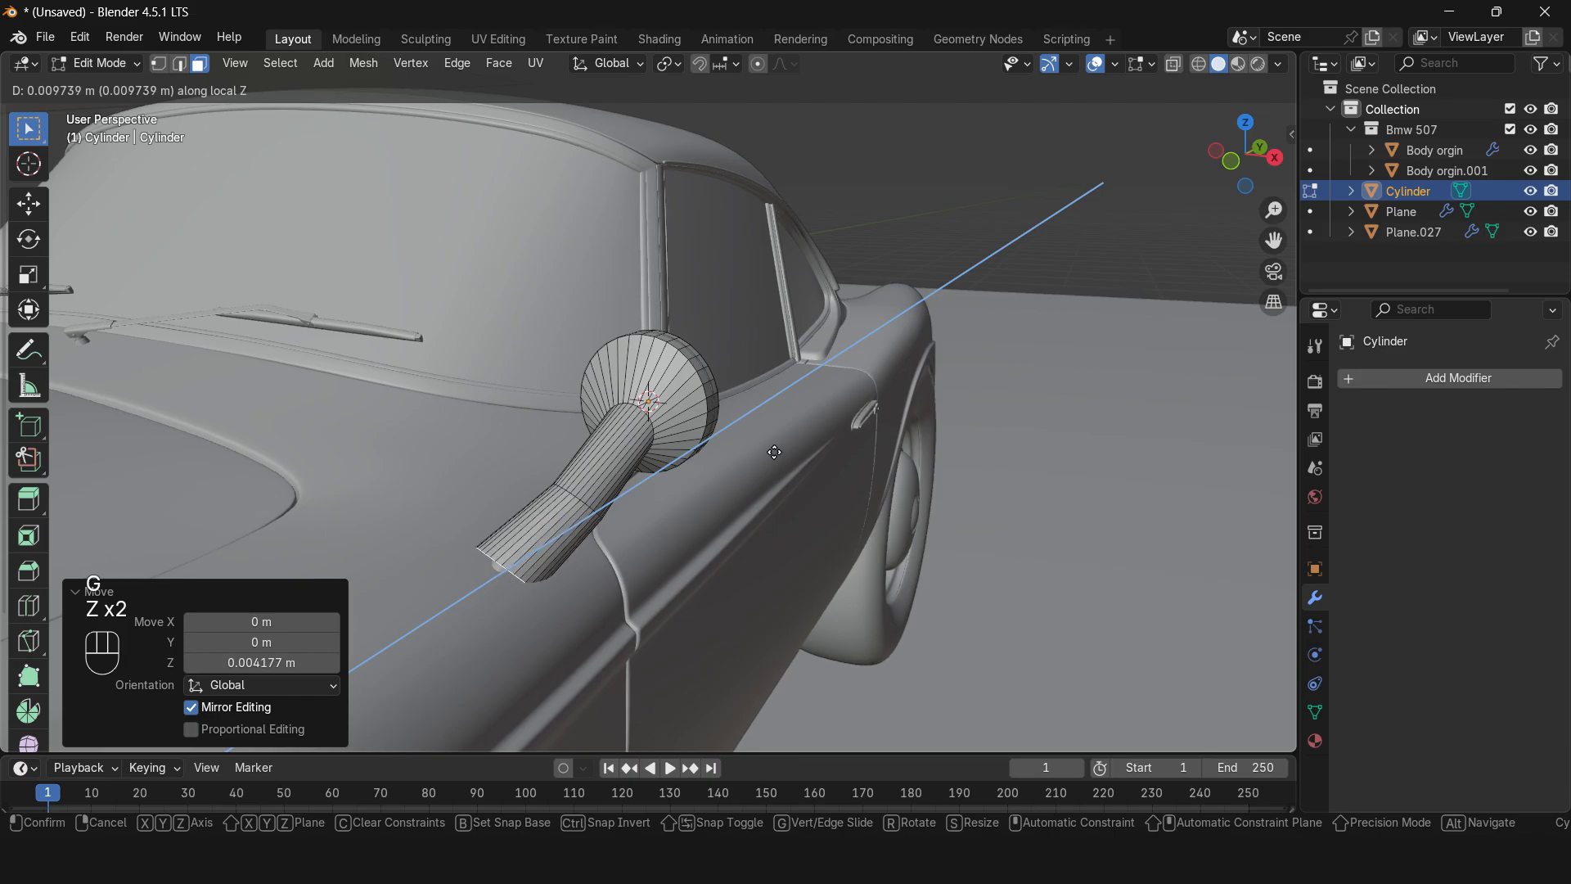
{"action": "left_click", "coordinate": [749, 479]}
{"action": "middle_click_drag", "start_coordinate": [749, 479], "coordinate": [578, 444]}
{"action": "key", "text": "g"}
{"action": "key", "text": "x"}
{"action": "left_click", "coordinate": [765, 509]}
{"action": "key", "text": "ctrl+z"}
Step: Move the stalk's end face along Y and stretch it along Y to match the footprint of the mirror base
{"action": "key", "text": "g"}
{"action": "key", "text": "y"}
{"action": "left_click", "coordinate": [851, 508]}
{"action": "key", "text": "s"}
{"action": "key", "text": "x"}
{"action": "key", "text": "y"}
{"action": "left_click", "coordinate": [860, 529]}
Step: Extrude the stalk's end face into the car body and scale it to finish the mirror base
{"action": "key", "text": "e"}
{"action": "left_click", "coordinate": [731, 496]}
{"action": "key", "text": "s"}
{"action": "left_click", "coordinate": [736, 499]}
{"action": "key", "text": "Tab"}
{"action": "key", "text": "Tab"}
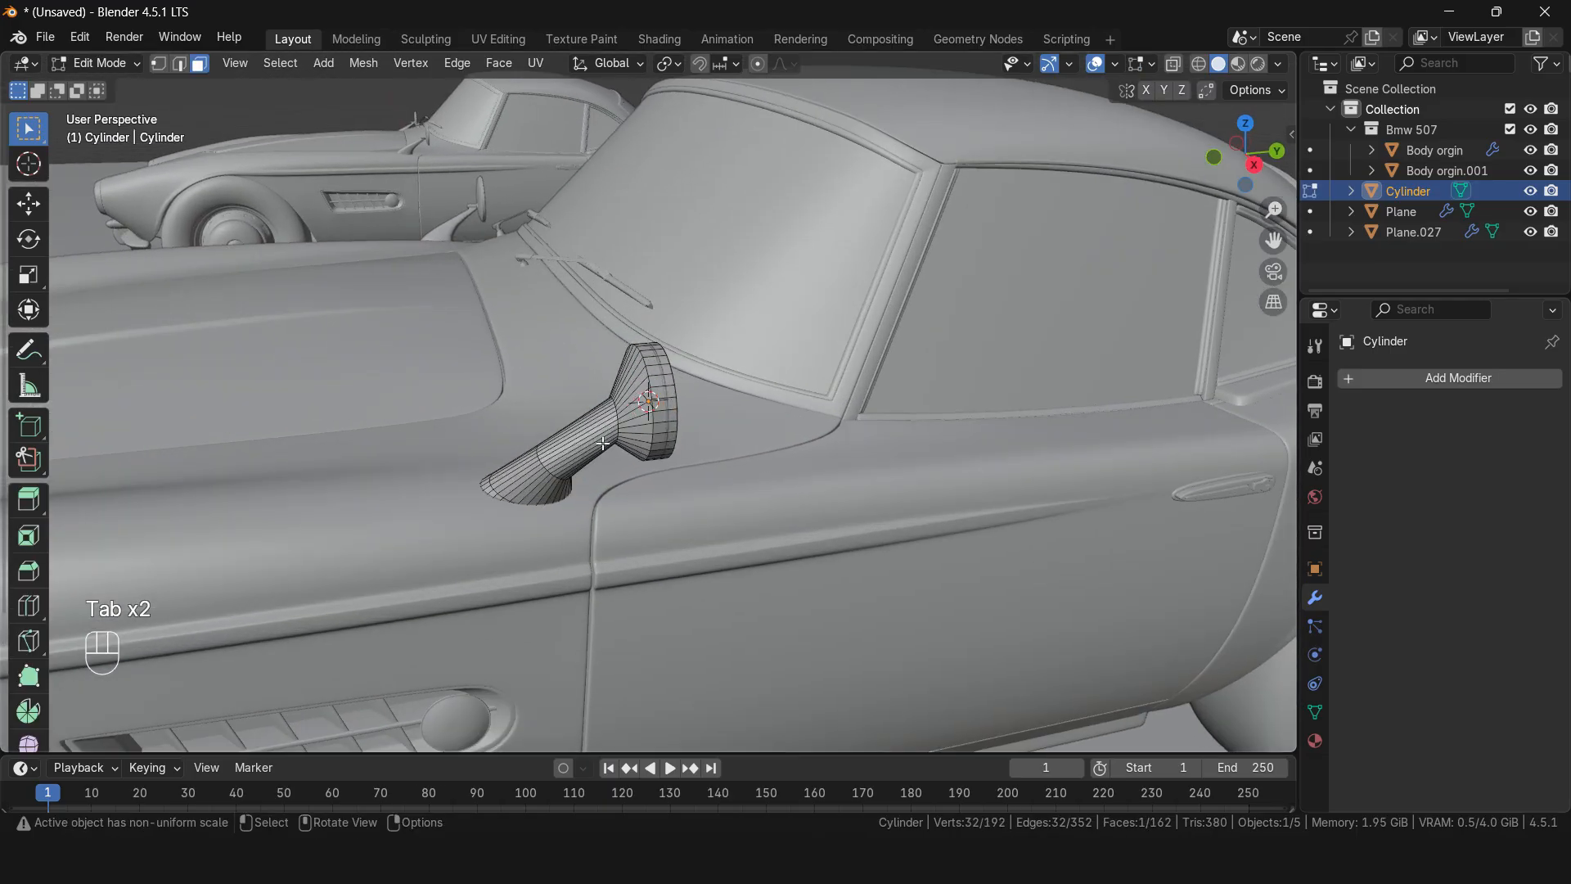
Step: Add centred loop cuts to the mirror mesh: three on the upper stalk, two on the lower stalk, and two on the head
{"action": "key", "text": "ctrl+r"}
{"action": "left_click", "coordinate": [578, 446]}
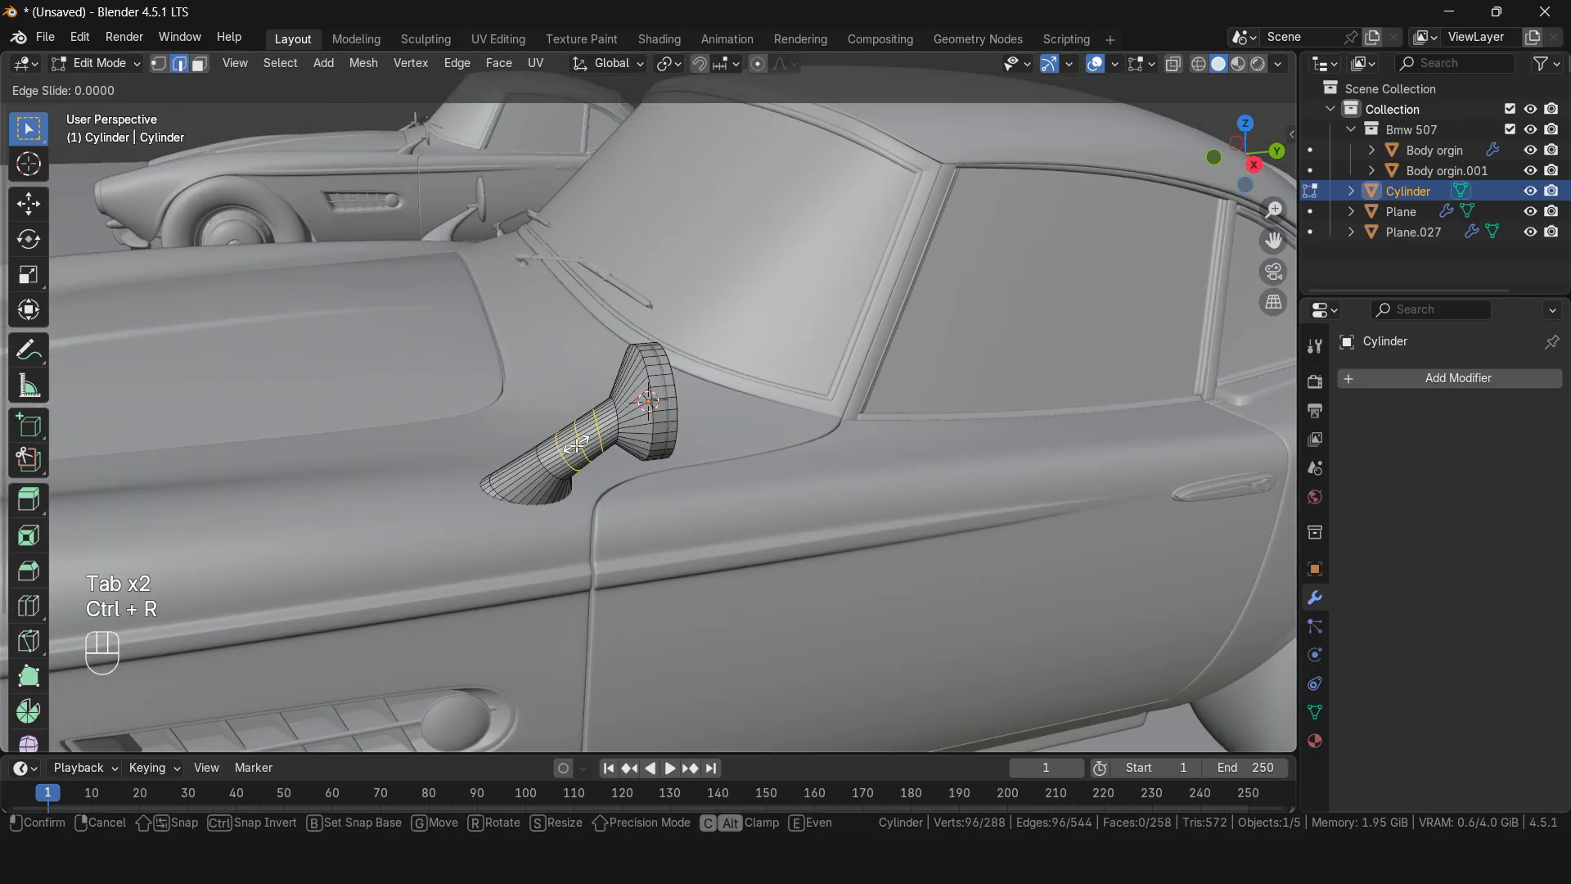
{"action": "right_click", "coordinate": [578, 446]}
{"action": "key", "text": "ctrl+r"}
{"action": "left_click", "coordinate": [525, 487]}
{"action": "right_click", "coordinate": [526, 487]}
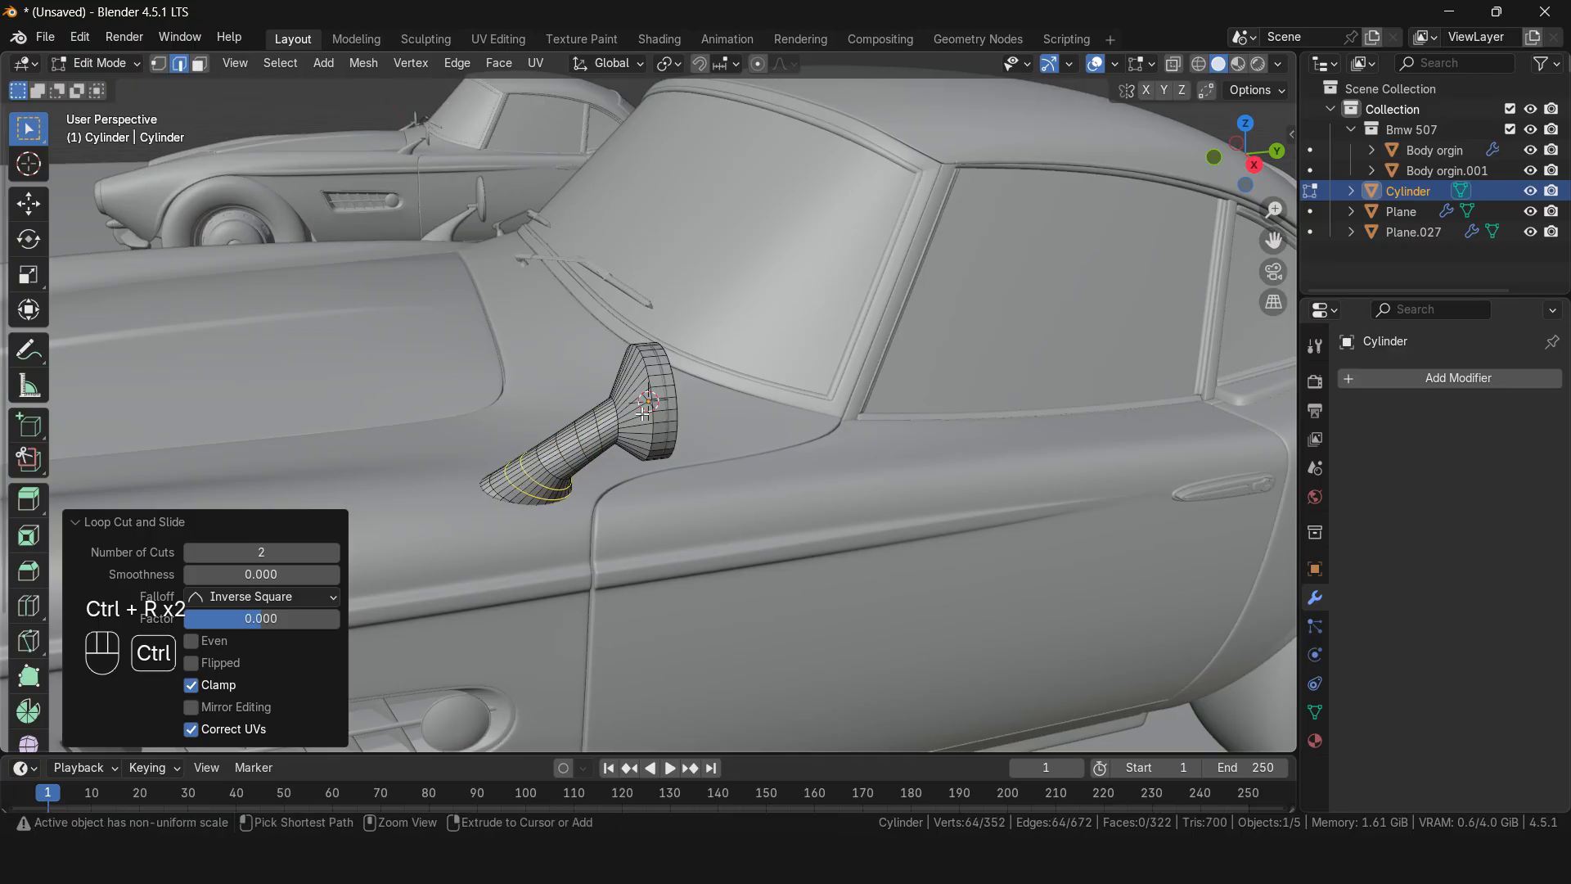
{"action": "key", "text": "ctrl+r"}
{"action": "scroll", "coordinate": [641, 422], "scroll_direction": "up", "scroll_amount": 1}
{"action": "left_click", "coordinate": [641, 422]}
{"action": "right_click", "coordinate": [643, 422]}
{"action": "scroll", "coordinate": [678, 417], "scroll_direction": "down", "scroll_amount": 2}
{"action": "key", "text": "Tab"}
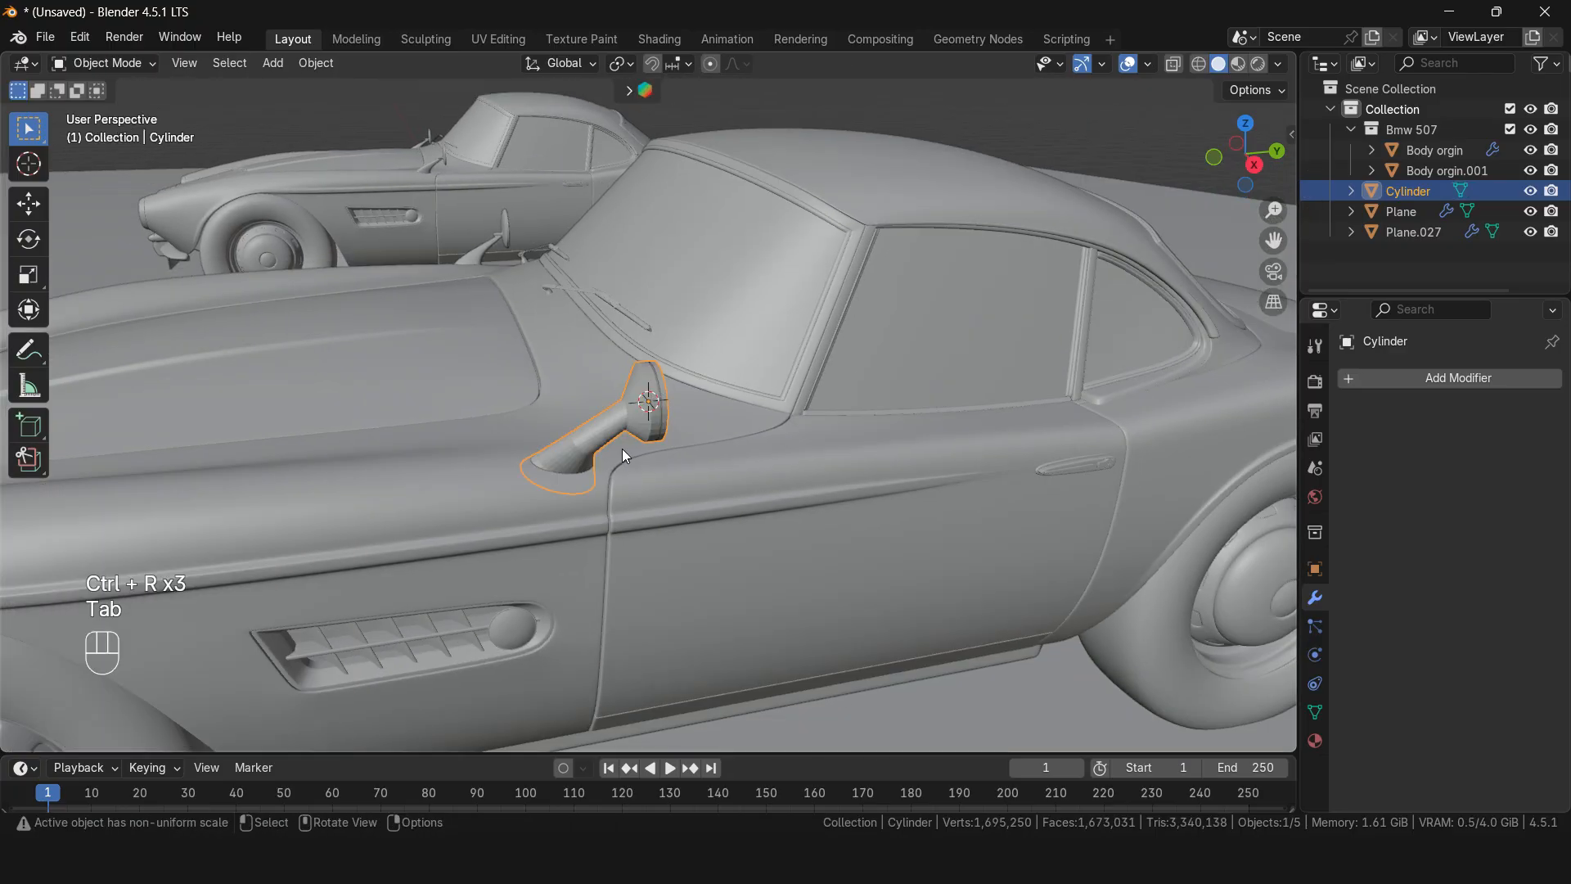
Step: Snap the 3D cursor to the duplicated car body and set the mirror cylinder's origin to the 3D cursor
{"action": "middle_click_drag", "start_coordinate": [622, 448], "coordinate": [671, 453]}
{"action": "scroll", "coordinate": [671, 453], "scroll_direction": "down", "scroll_amount": 4}
{"action": "left_click", "coordinate": [582, 483]}
{"action": "key", "text": "shift+s"}
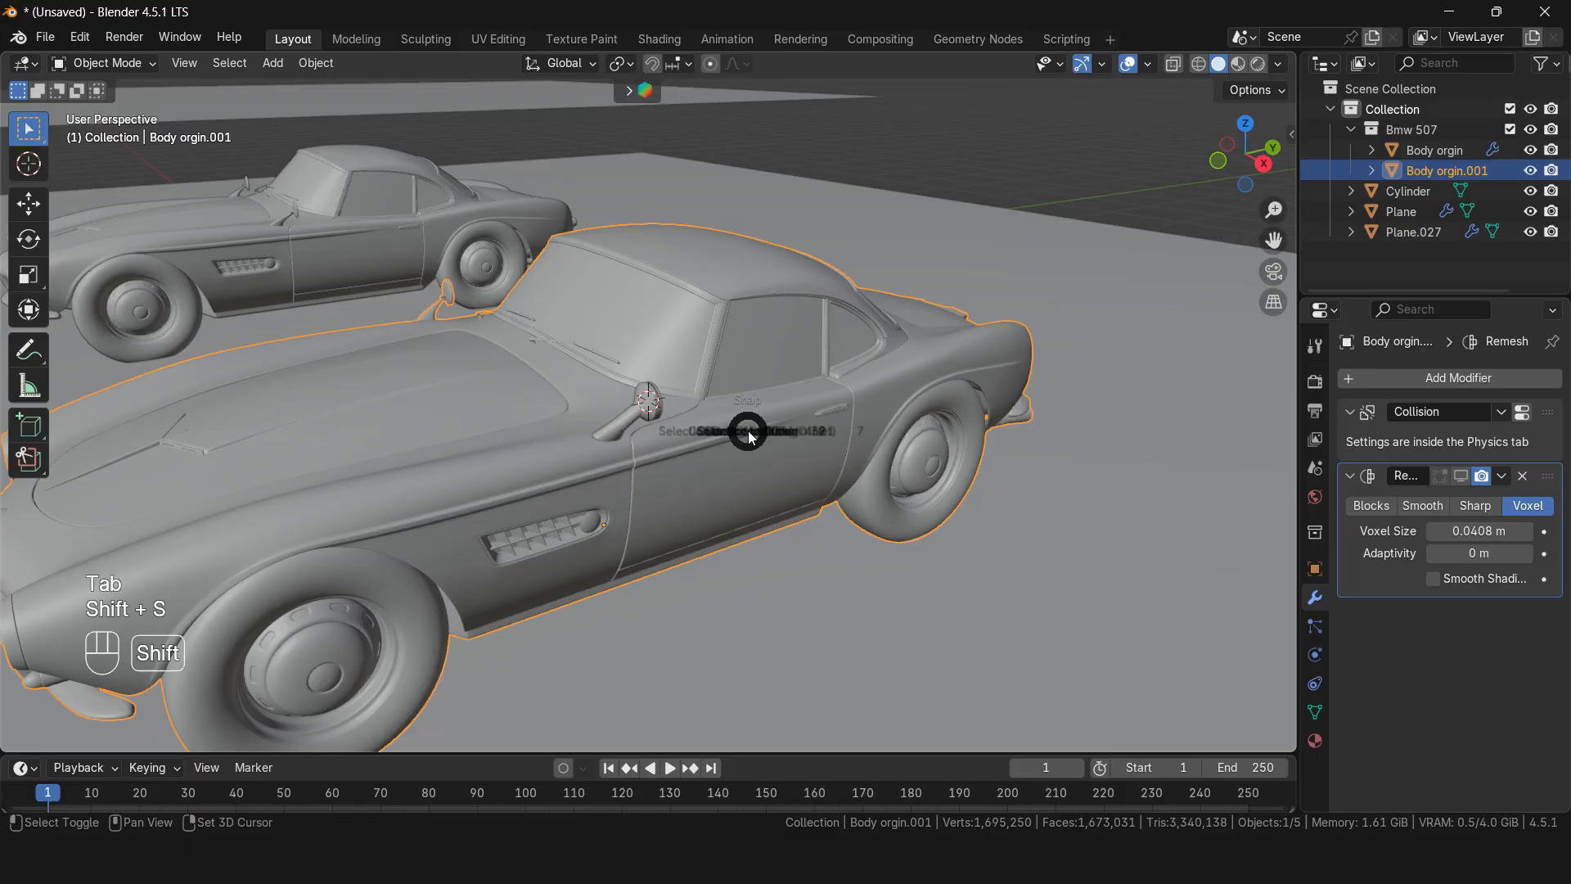
{"action": "left_click", "coordinate": [741, 581]}
{"action": "left_click", "coordinate": [646, 406]}
{"action": "right_click", "coordinate": [647, 406]}
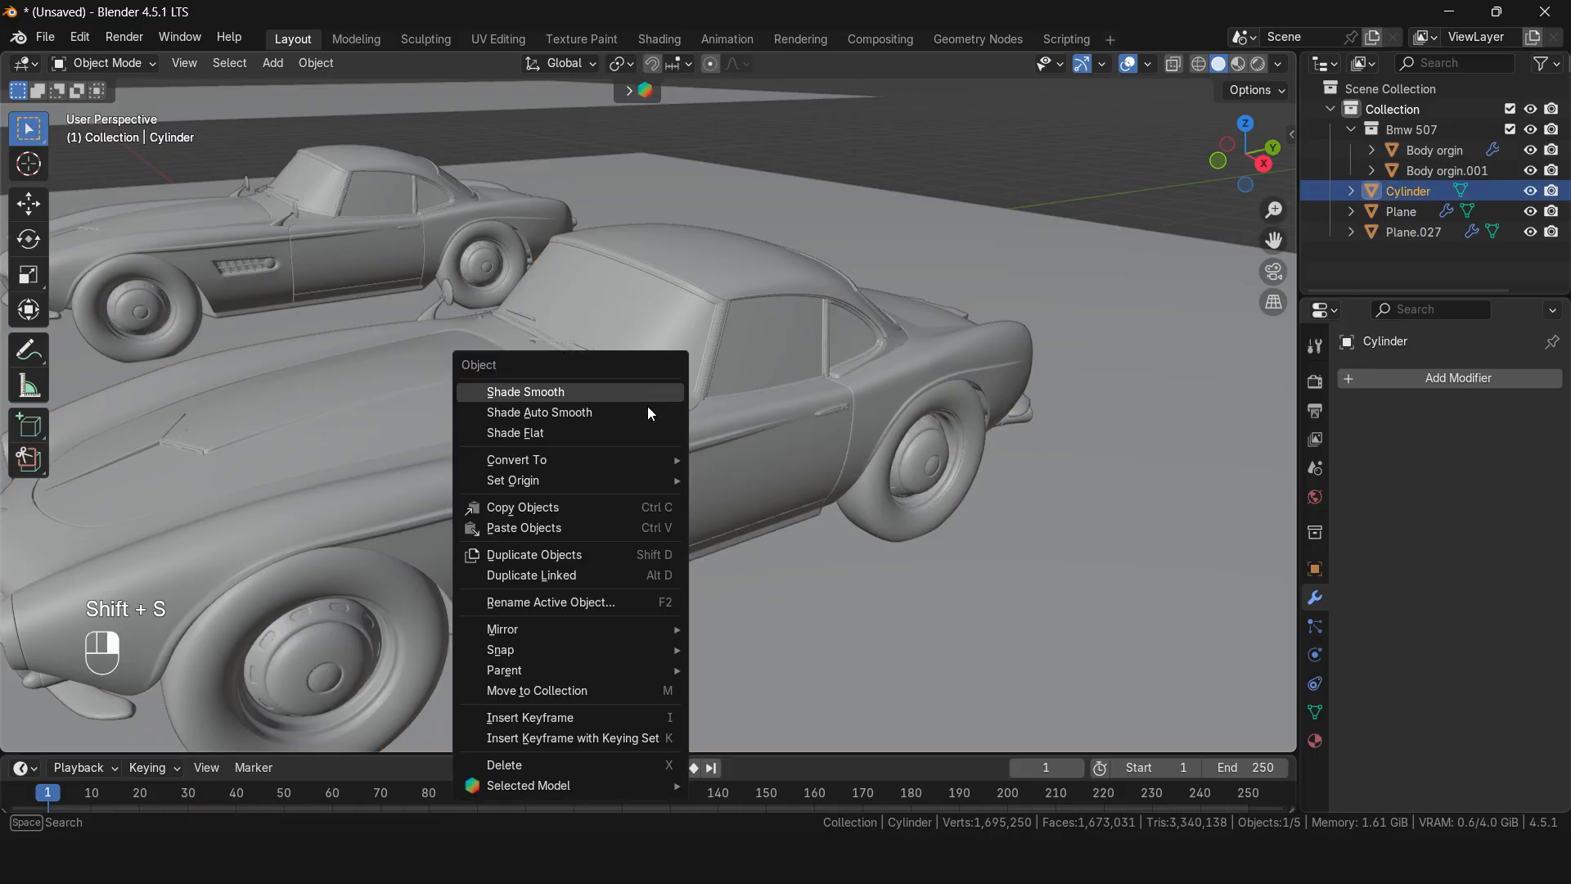
{"action": "mouse_move", "coordinate": [579, 480]}
{"action": "left_click", "coordinate": [769, 525]}
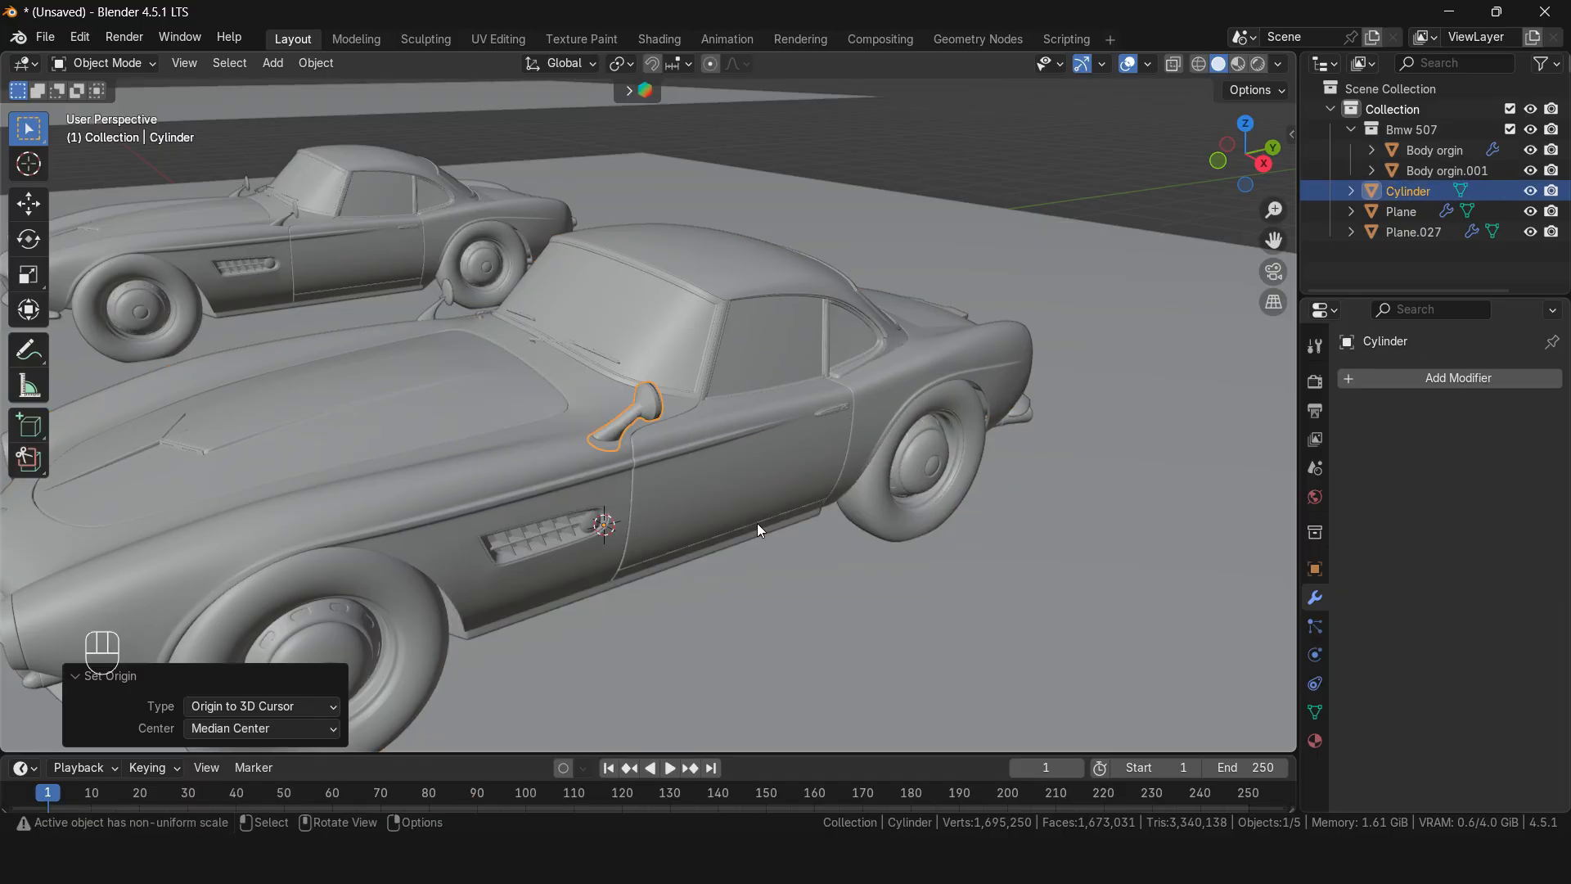
Step: Duplicate the side mirror in place and mirror the copy across global X onto the car's other side
{"action": "key", "text": "shift+d"}
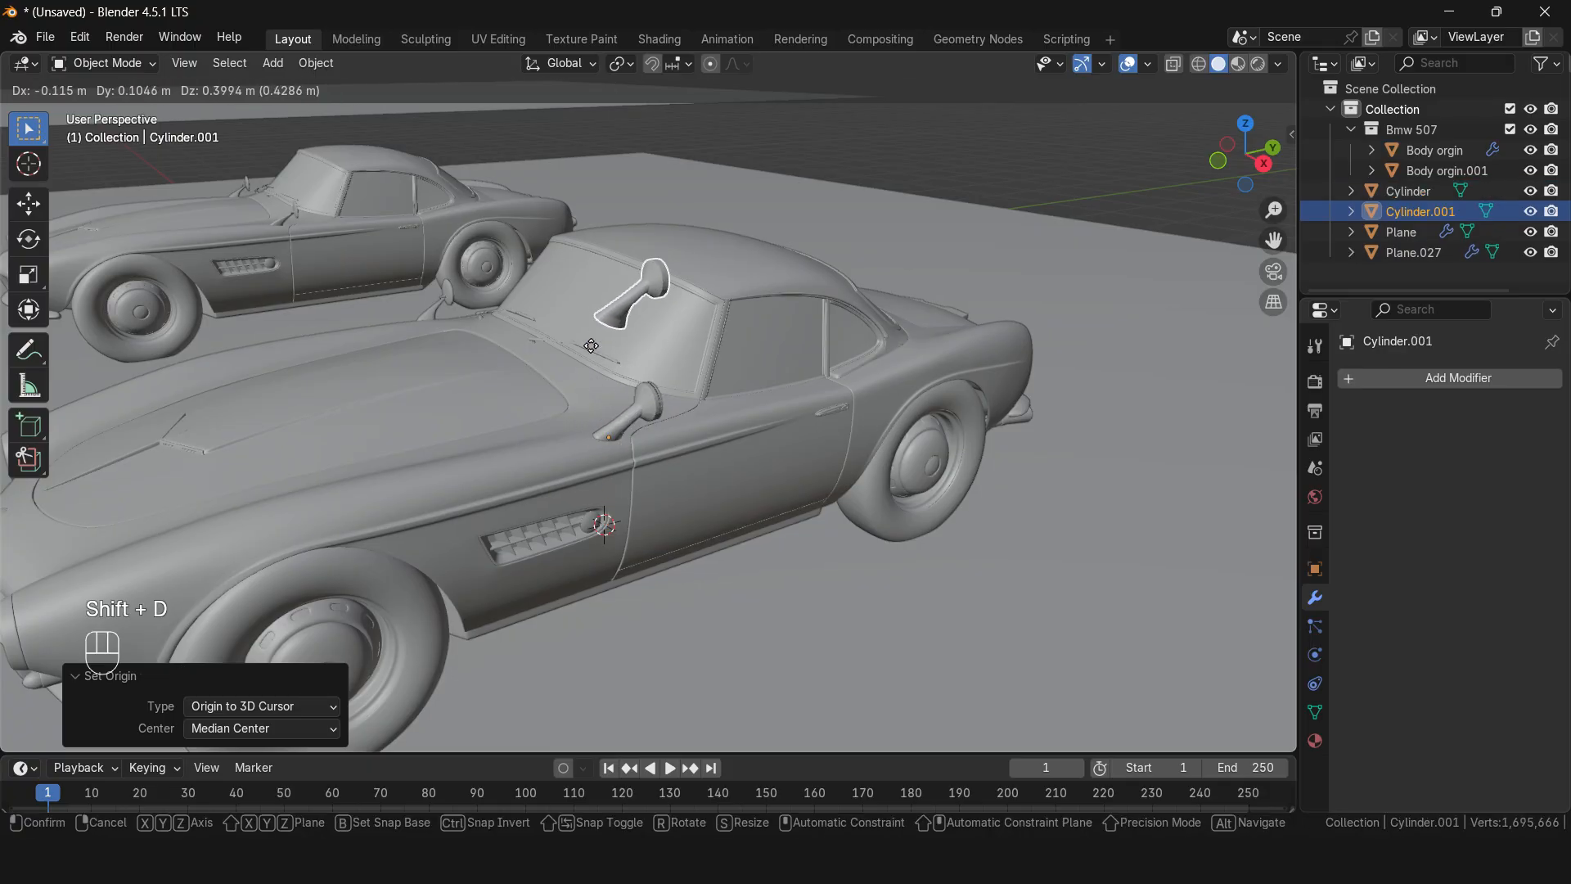
{"action": "right_click", "coordinate": [573, 409]}
{"action": "left_click", "coordinate": [313, 63]}
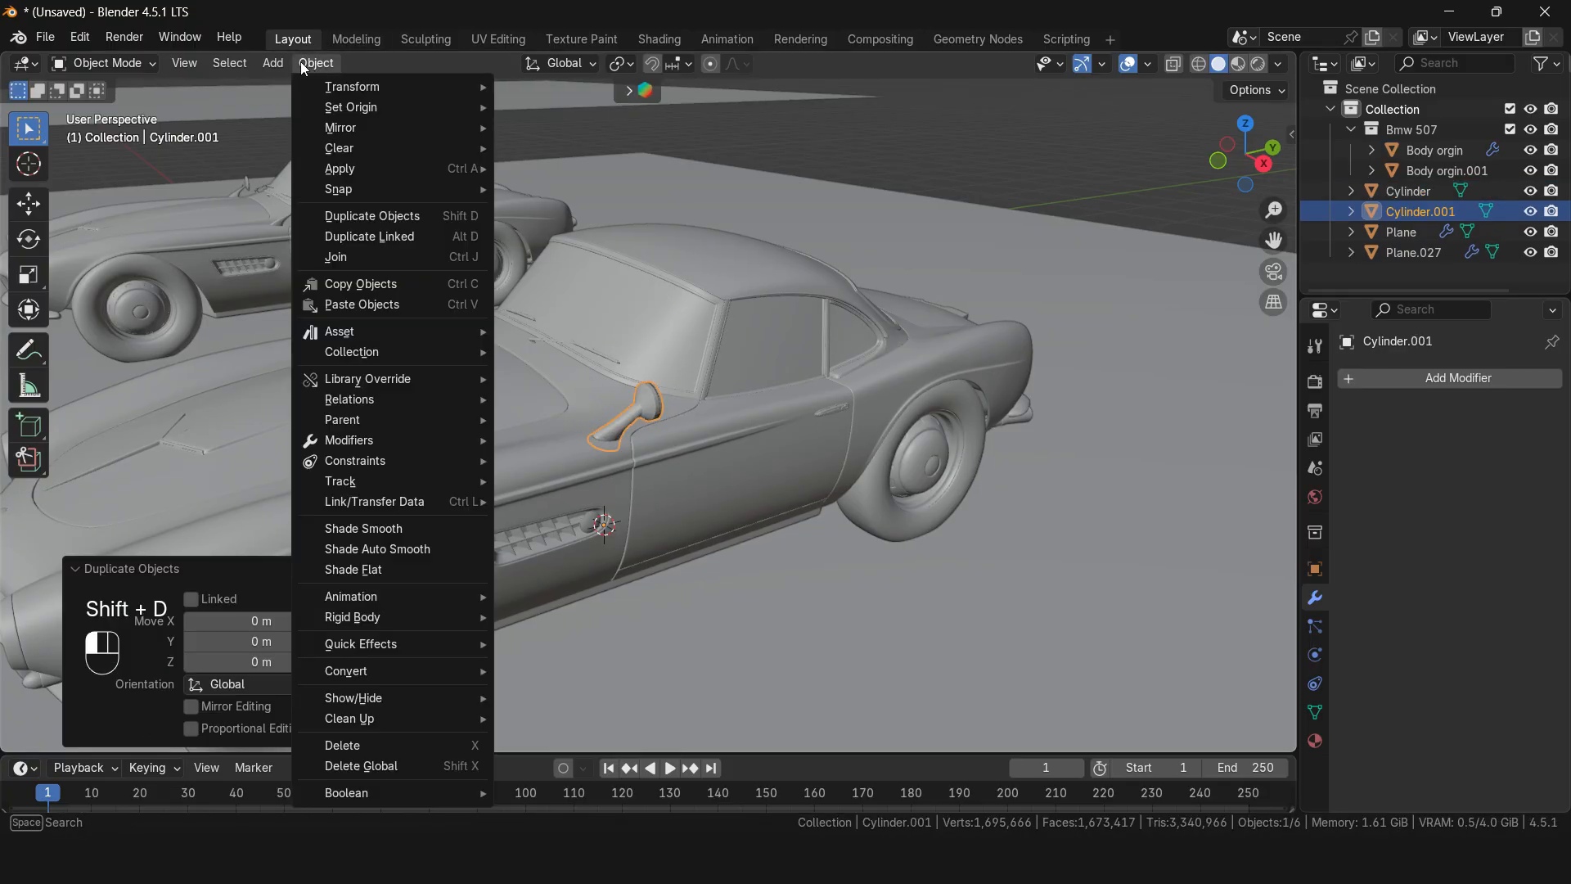
{"action": "mouse_move", "coordinate": [416, 128]}
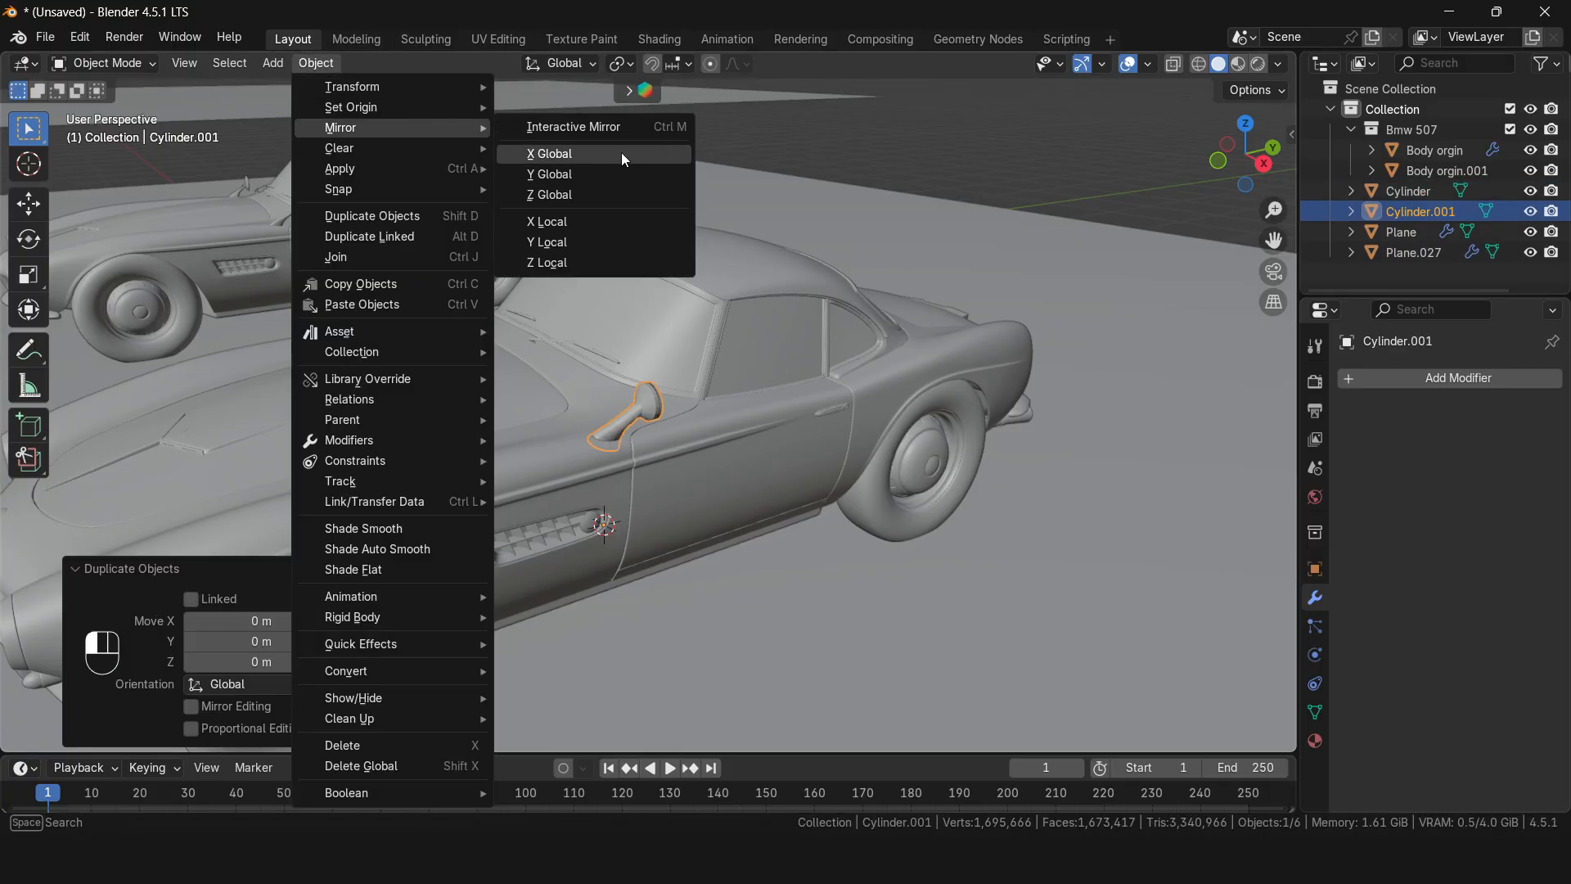
{"action": "left_click", "coordinate": [598, 153]}
{"action": "middle_click_drag", "start_coordinate": [564, 386], "coordinate": [668, 398]}
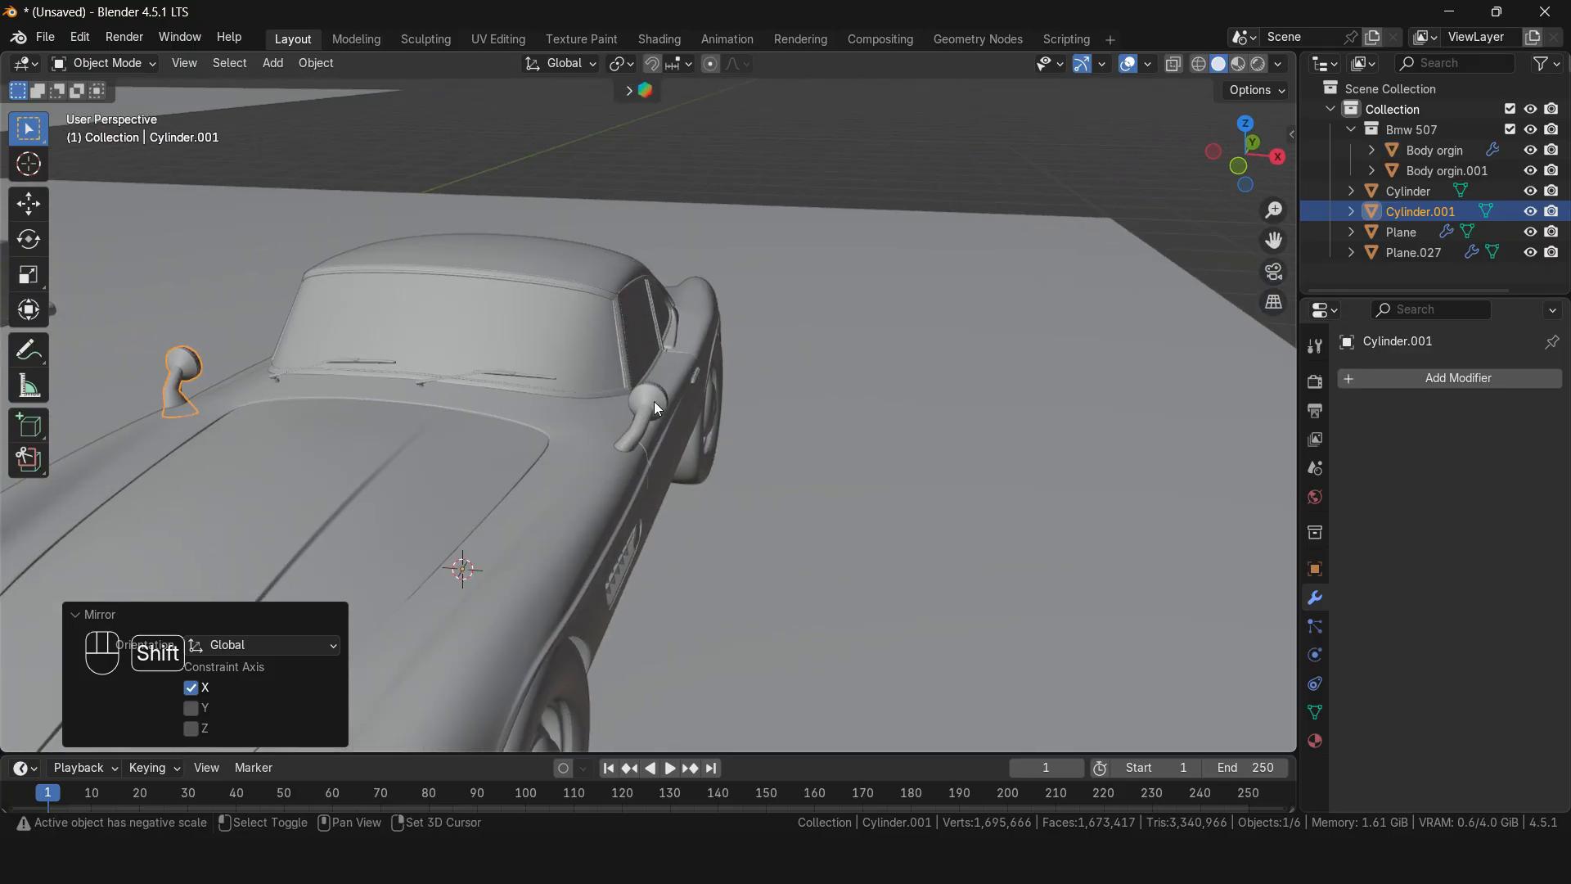
Step: Apply the Remesh modifier on the duplicated car body, Body orgin.001
{"action": "left_click", "coordinate": [658, 407]}
{"action": "left_click", "coordinate": [537, 444]}
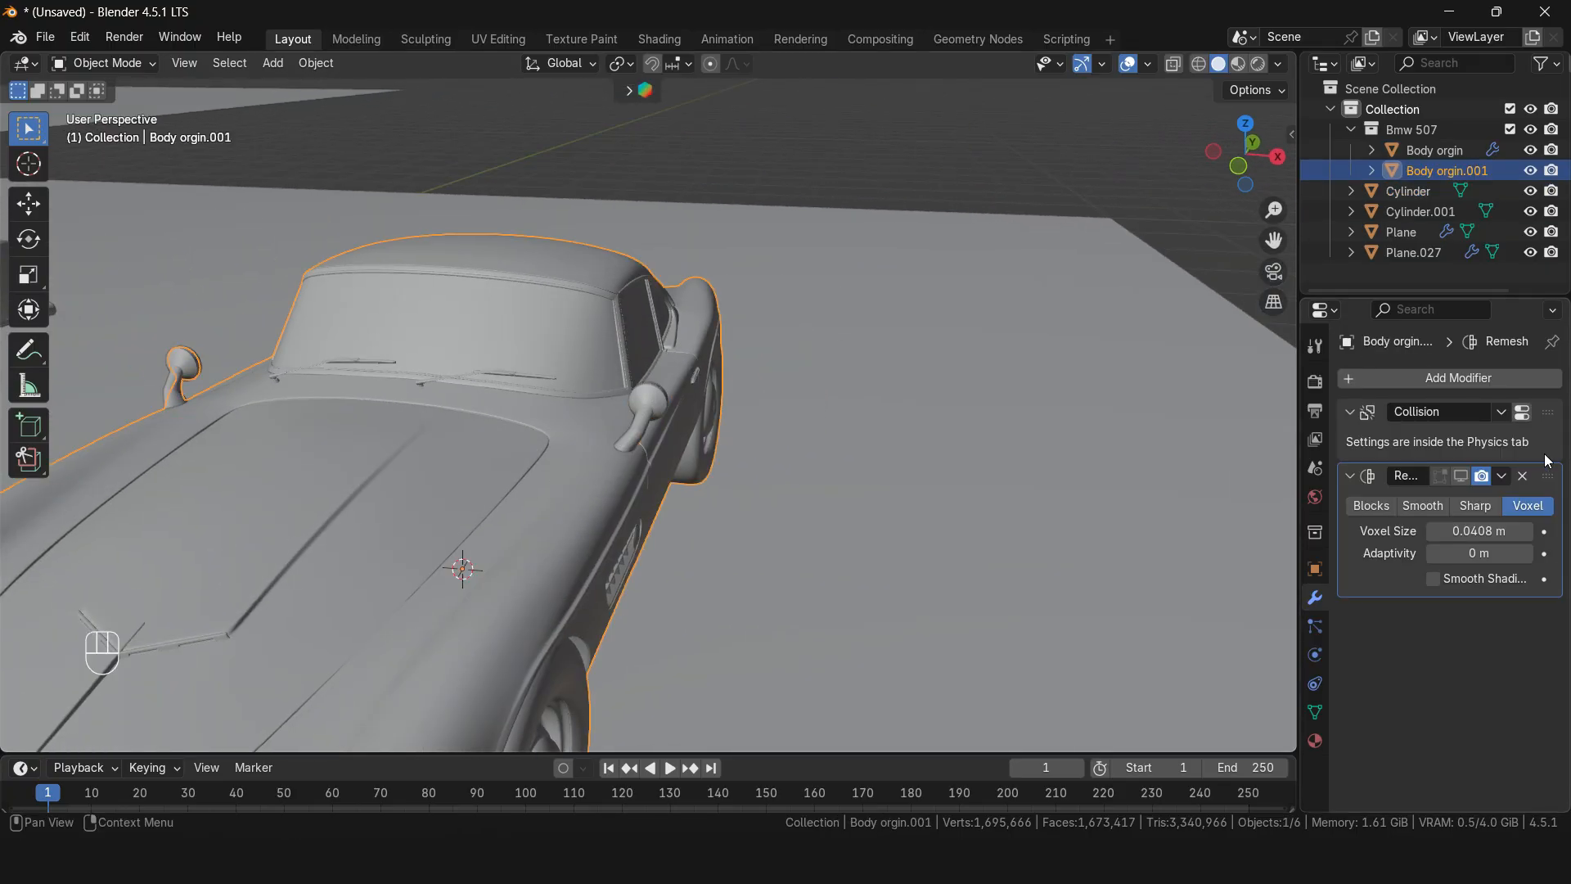
{"action": "left_click", "coordinate": [1503, 476]}
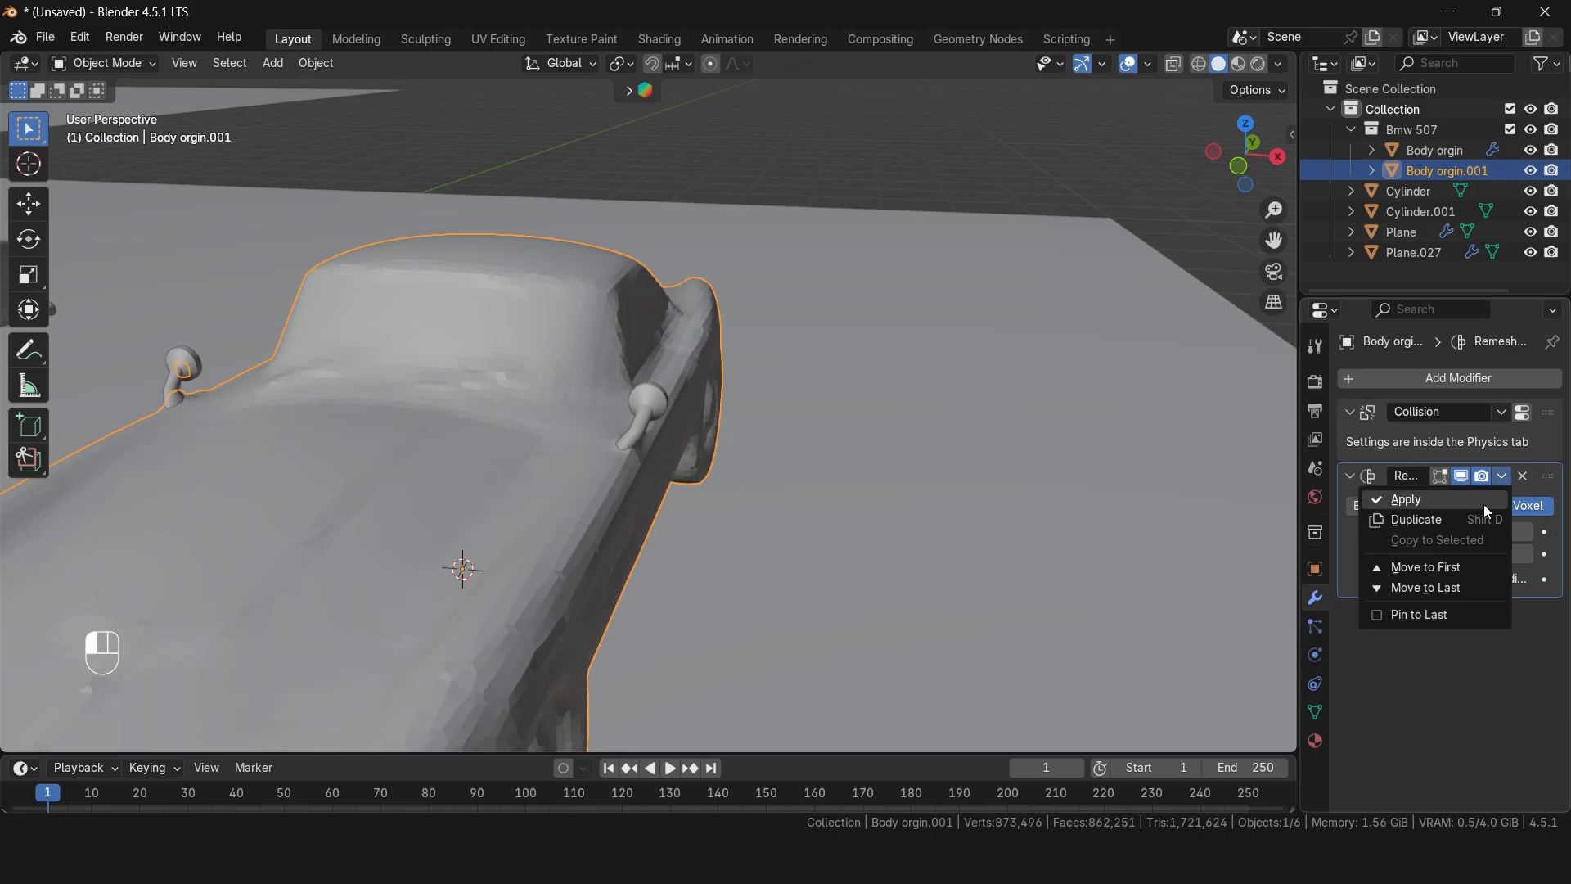
{"action": "left_click", "coordinate": [1484, 504]}
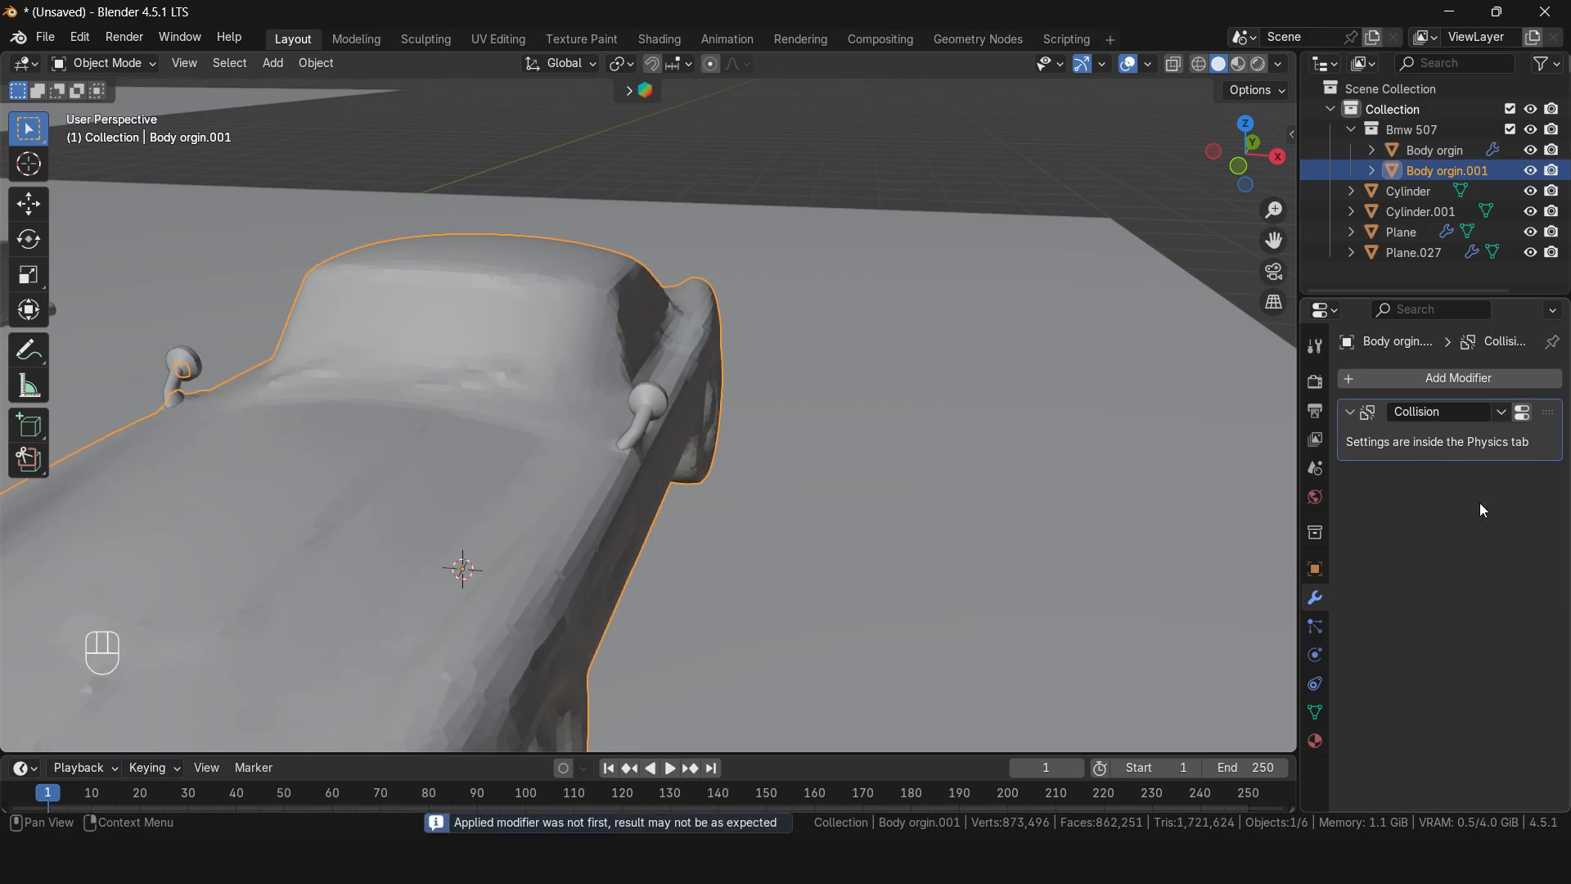
Step: Join both modelled side mirrors into the remeshed car body, Body orgin.001
{"action": "left_click", "coordinate": [651, 405]}
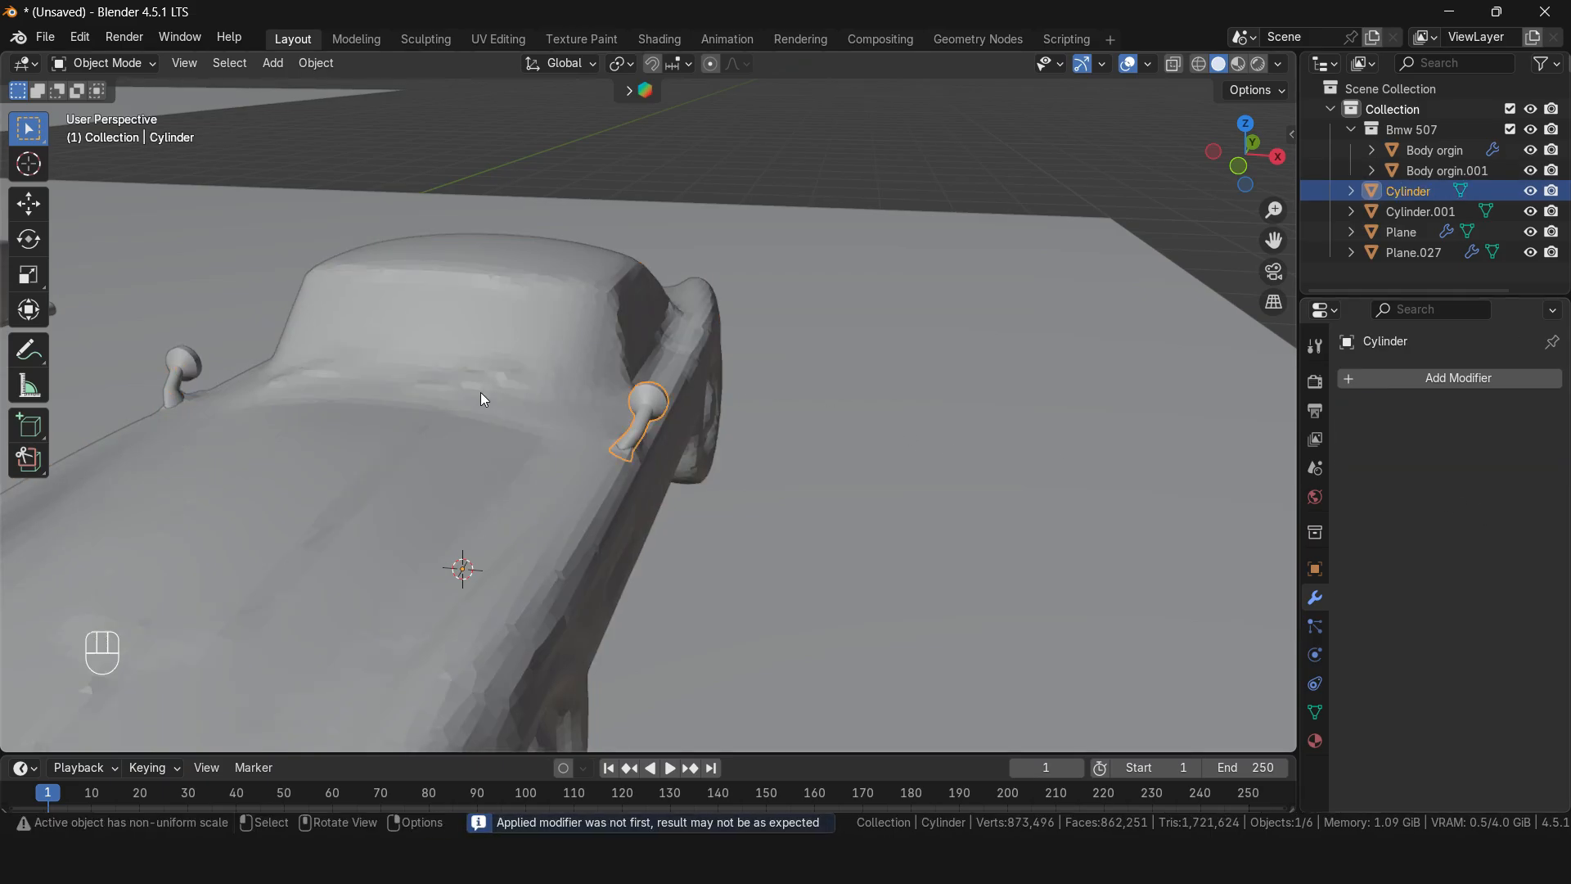
{"action": "left_click", "coordinate": [178, 373], "text": "shift"}
{"action": "left_click", "coordinate": [505, 339], "text": "shift"}
{"action": "key", "text": "ctrl+j"}
{"action": "key", "text": "KP_Decimal"}
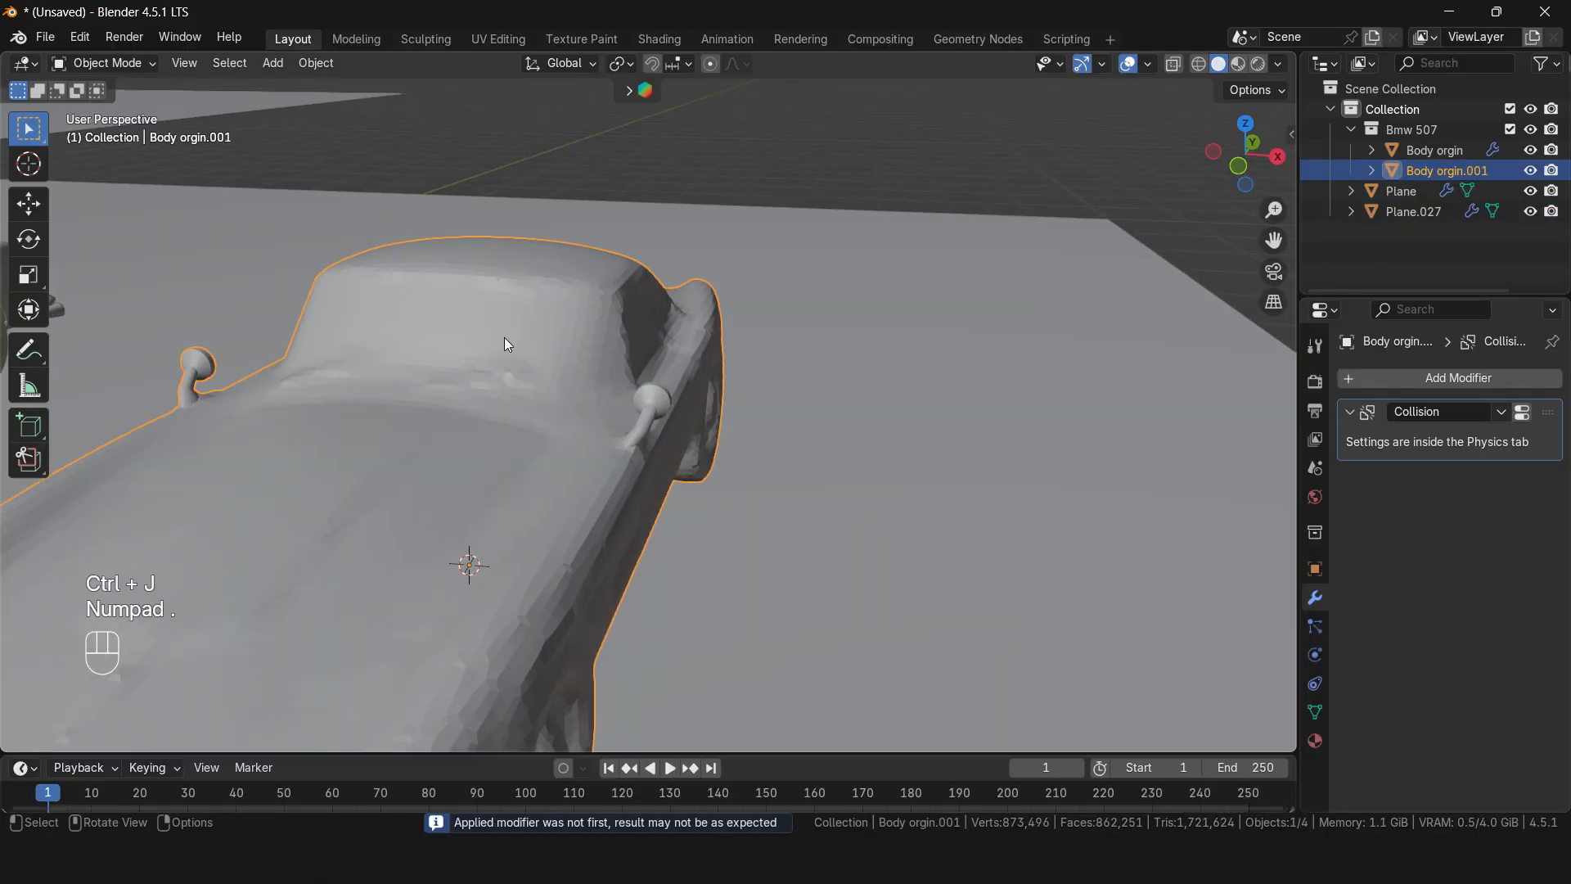
{"action": "mouse_move", "coordinate": [505, 337]}
{"action": "middle_mouse_down"}
{"action": "mouse_move", "coordinate": [519, 333]}
{"action": "mouse_move", "coordinate": [483, 331]}
{"action": "middle_mouse_up"}
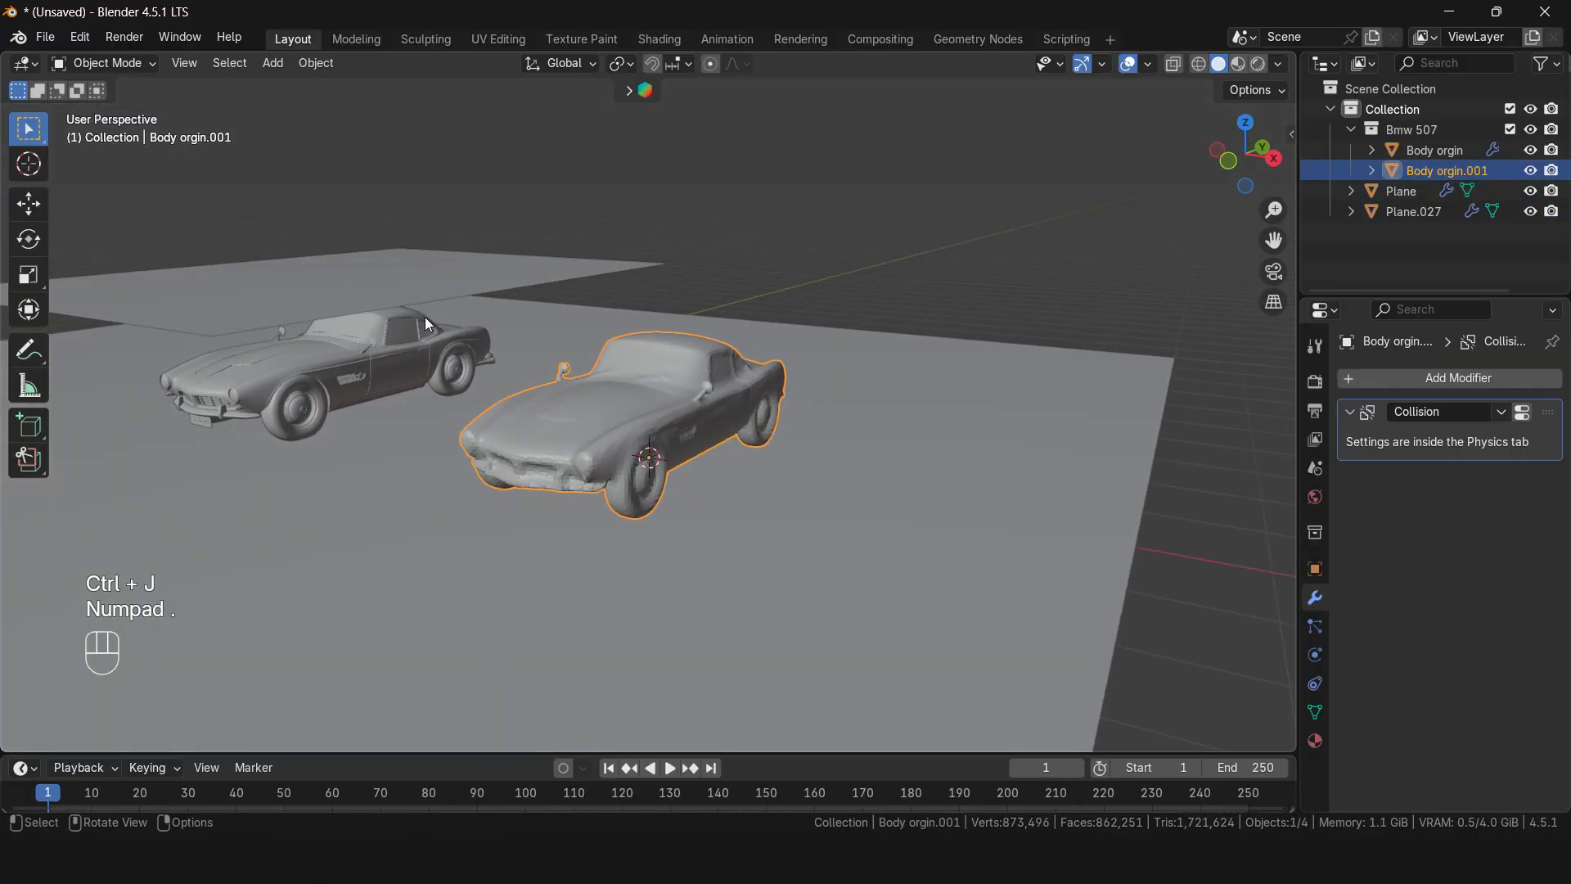
Step: Remove the Collision physics from the original Body orgin and hide it in the viewport
{"action": "left_click", "coordinate": [365, 360]}
{"action": "left_click", "coordinate": [1313, 655]}
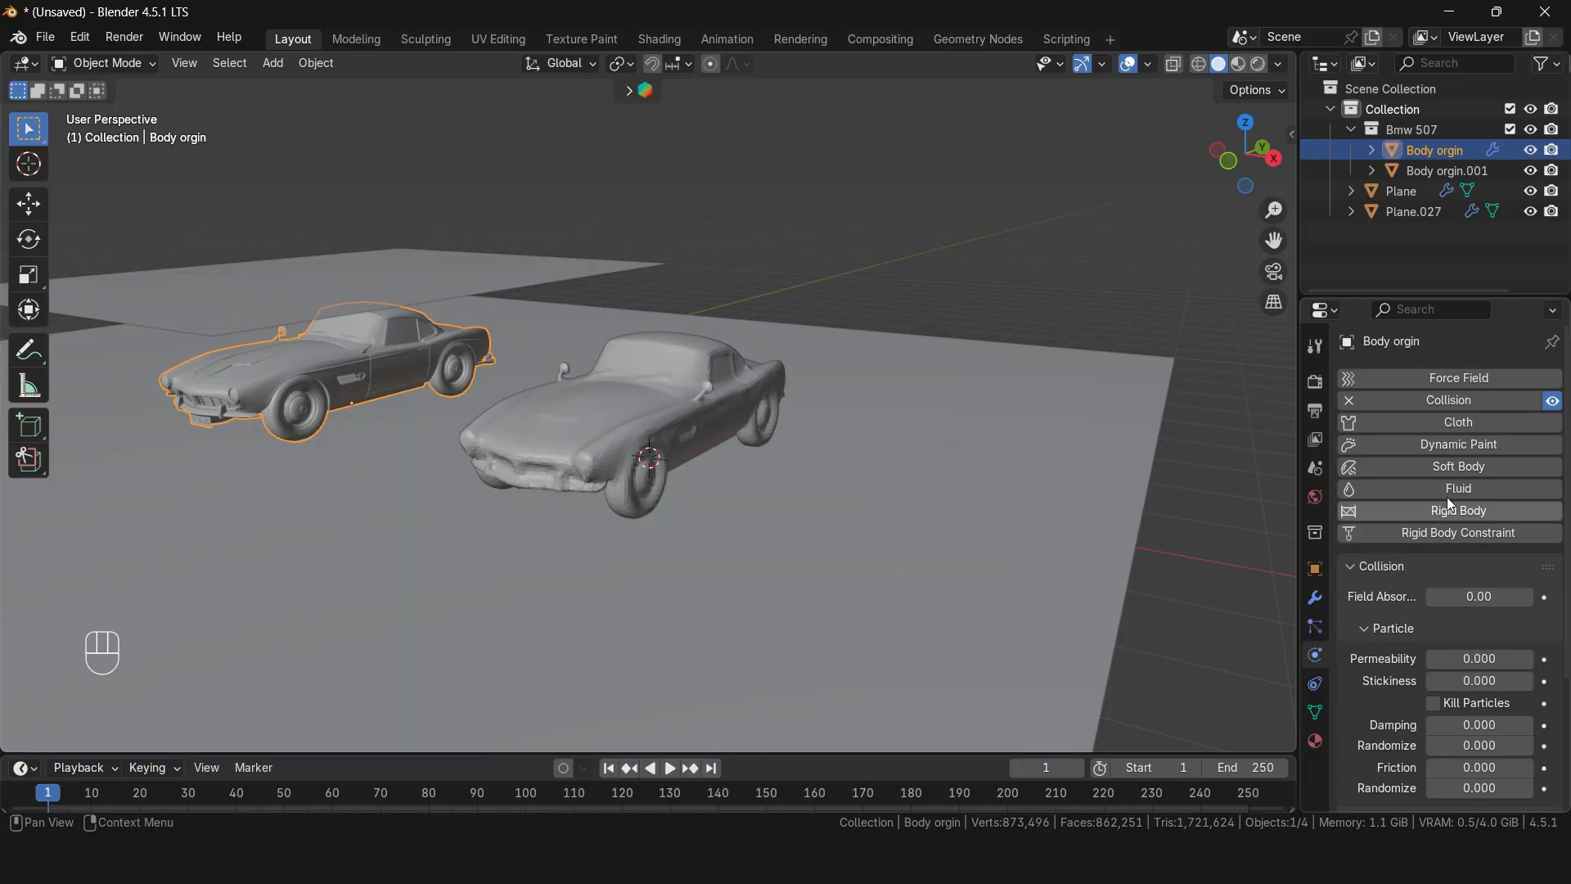
{"action": "left_click", "coordinate": [1449, 400]}
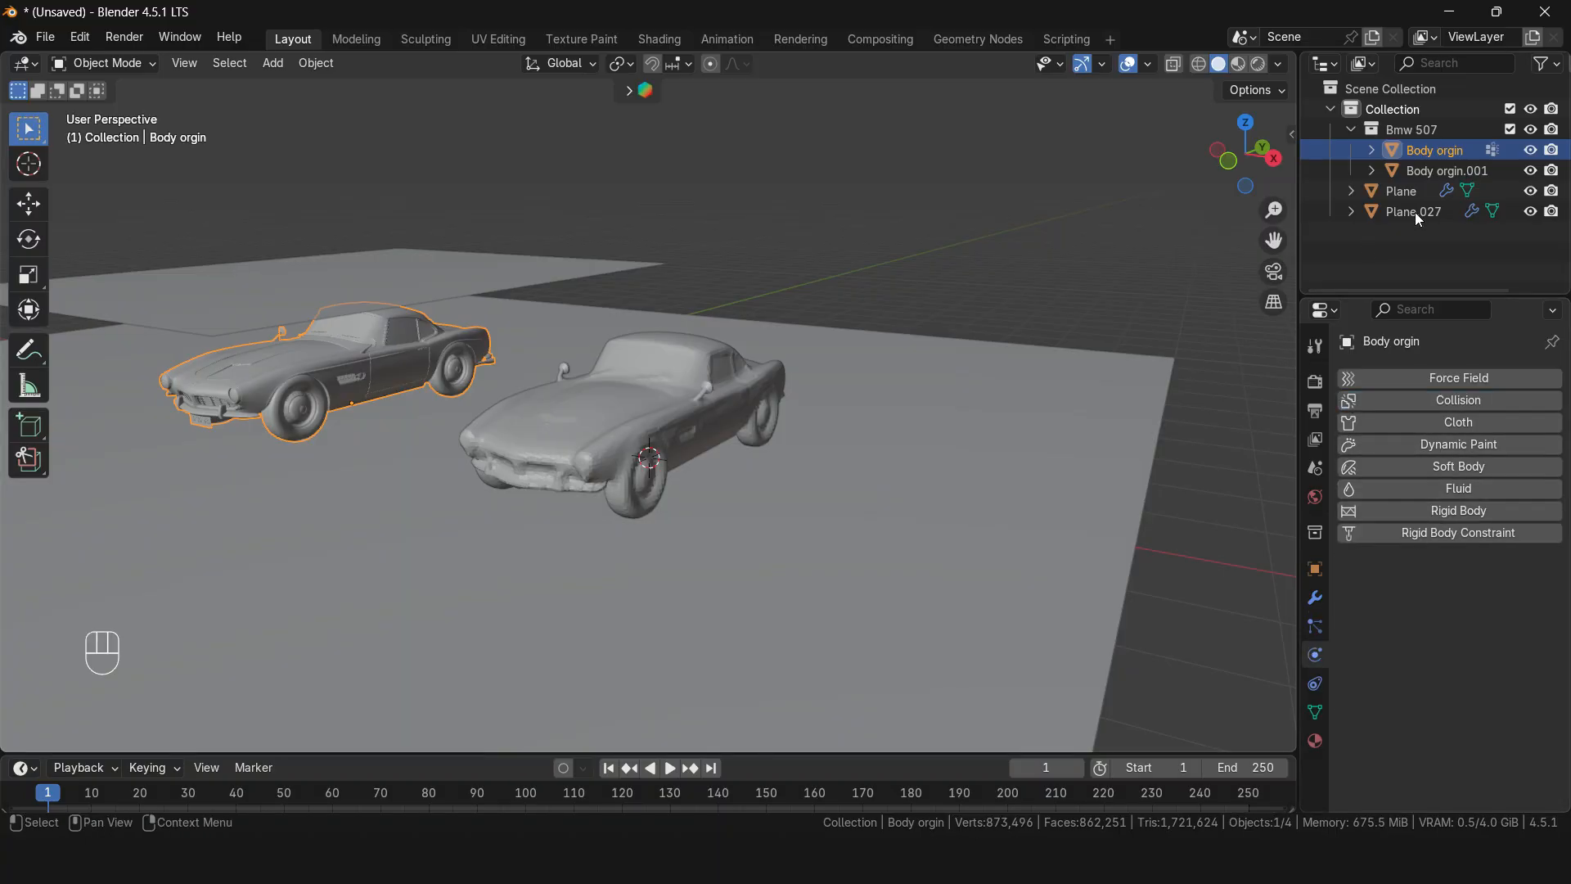
{"action": "left_click", "coordinate": [1530, 150]}
Step: Move the remeshed car body, Body orgin.001, by -5 m along the global X axis
{"action": "left_click", "coordinate": [708, 366]}
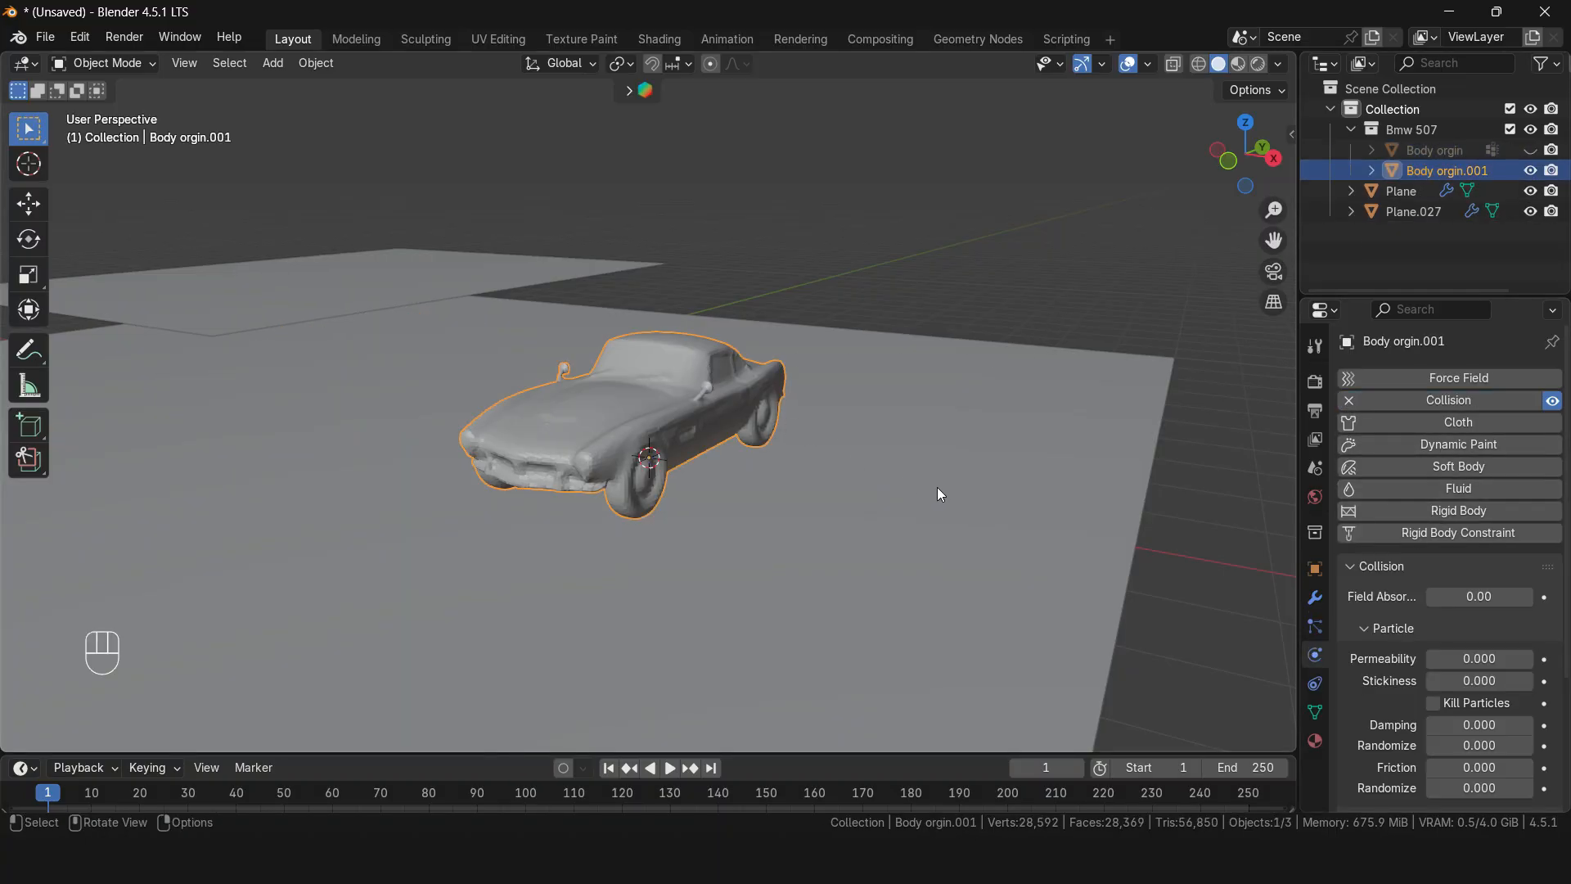
{"action": "key", "text": "g"}
{"action": "key", "text": "x"}
{"action": "key", "text": "5"}
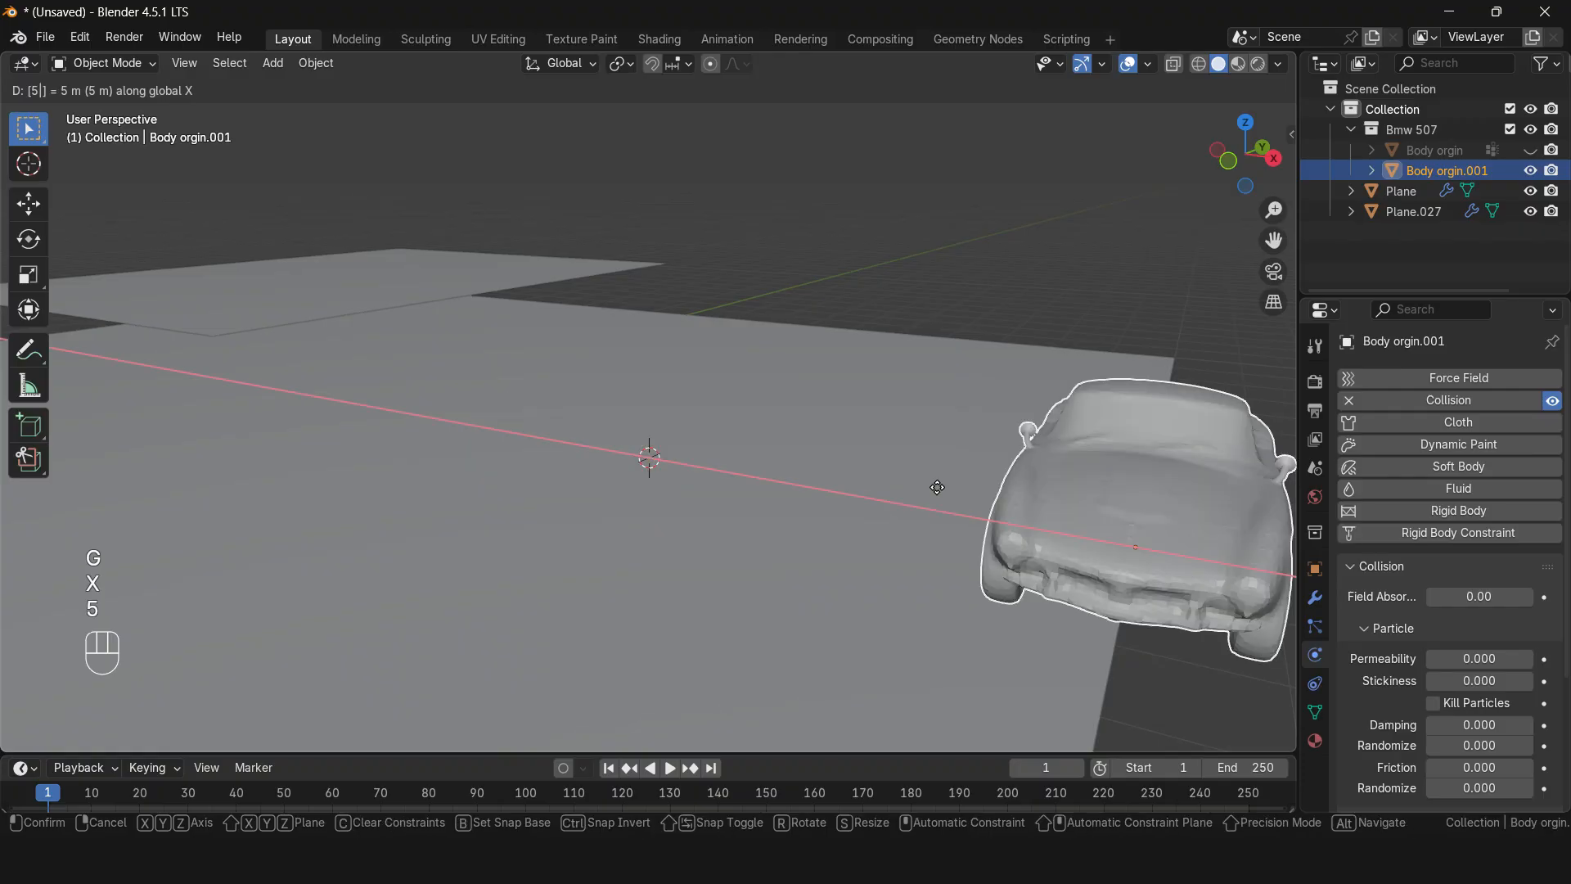
{"action": "key", "text": "minus"}
{"action": "left_click", "coordinate": [938, 488]}
Step: Check the collision settings of the cloth plane above the car
{"action": "left_click", "coordinate": [416, 297]}
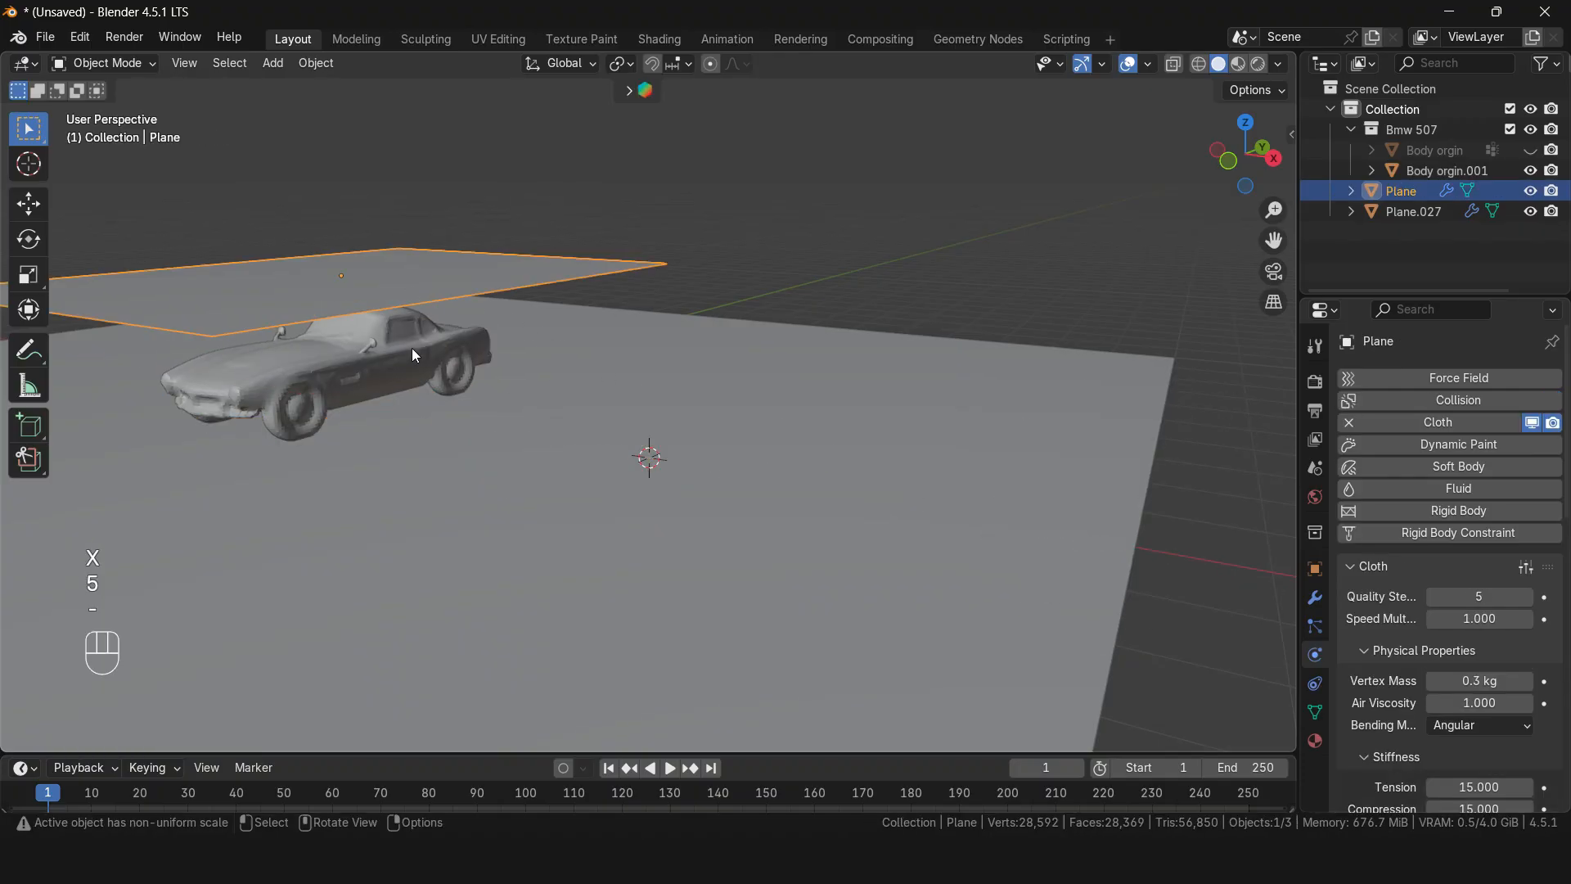
{"action": "key", "text": "KP_Decimal"}
{"action": "middle_click_drag", "start_coordinate": [725, 504], "coordinate": [641, 419]}
{"action": "scroll", "coordinate": [1499, 684], "scroll_direction": "down", "scroll_amount": 15}
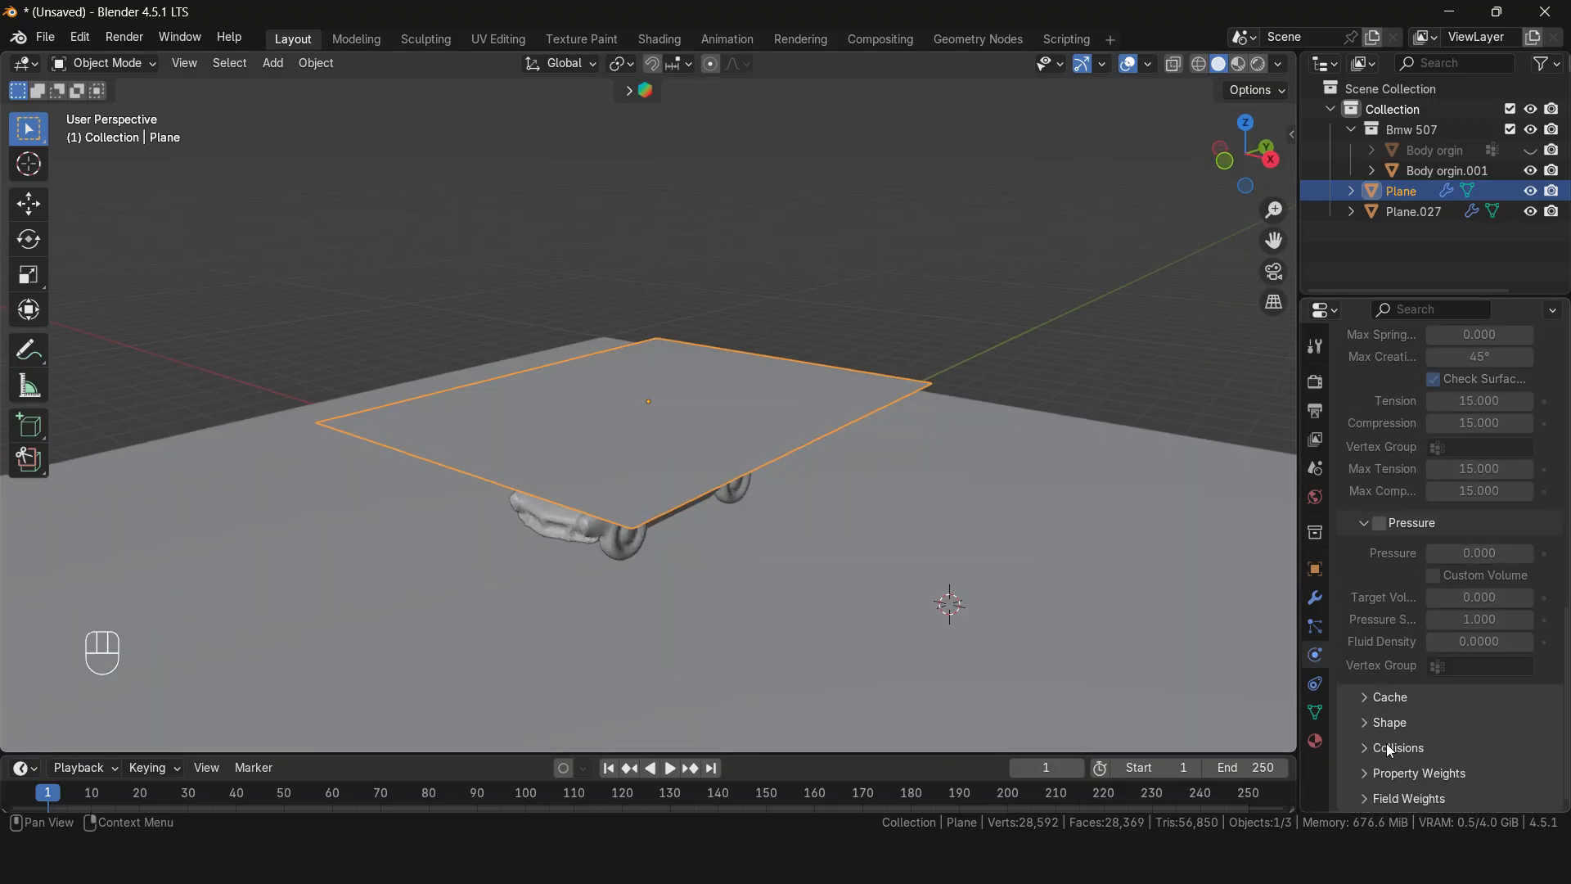
{"action": "left_click", "coordinate": [1397, 747]}
{"action": "scroll", "coordinate": [1407, 746], "scroll_direction": "down", "scroll_amount": 5}
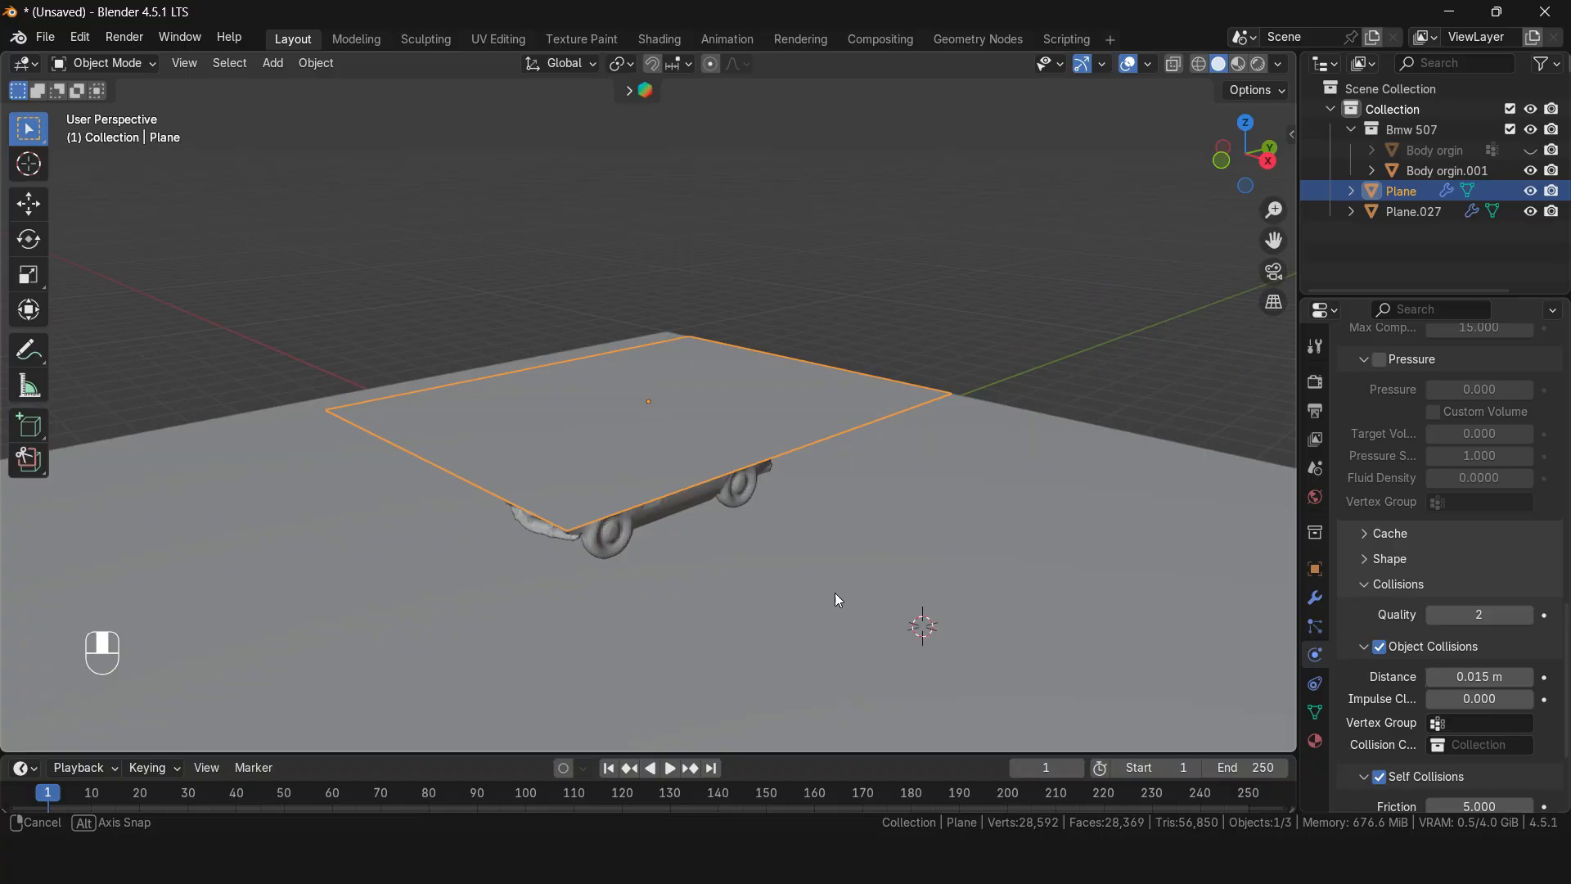
Step: Run the cloth simulation to about frame 39 and examine how the fabric drapes over the car
{"action": "middle_click_drag", "start_coordinate": [835, 593], "coordinate": [936, 436]}
{"action": "left_click", "coordinate": [1121, 365]}
{"action": "key", "text": "space"}
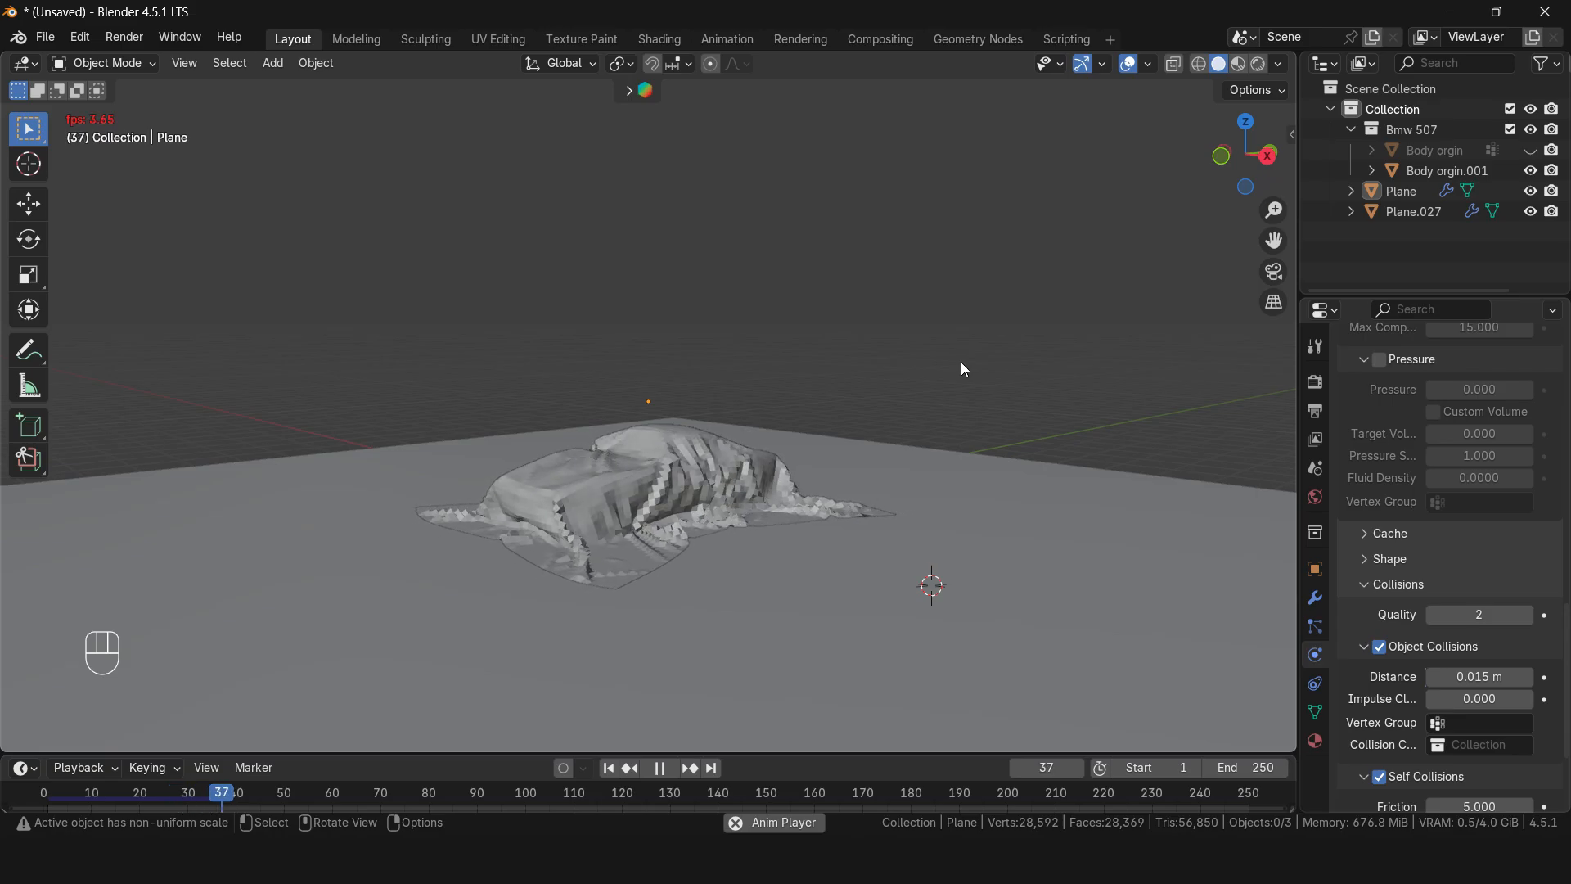
{"action": "key", "text": "space"}
{"action": "middle_click_drag", "start_coordinate": [961, 363], "coordinate": [324, 252]}
Step: Enable the Face Orientation overlay and inspect the side mirror where it meets the draped cloth
{"action": "left_click", "coordinate": [1149, 65]}
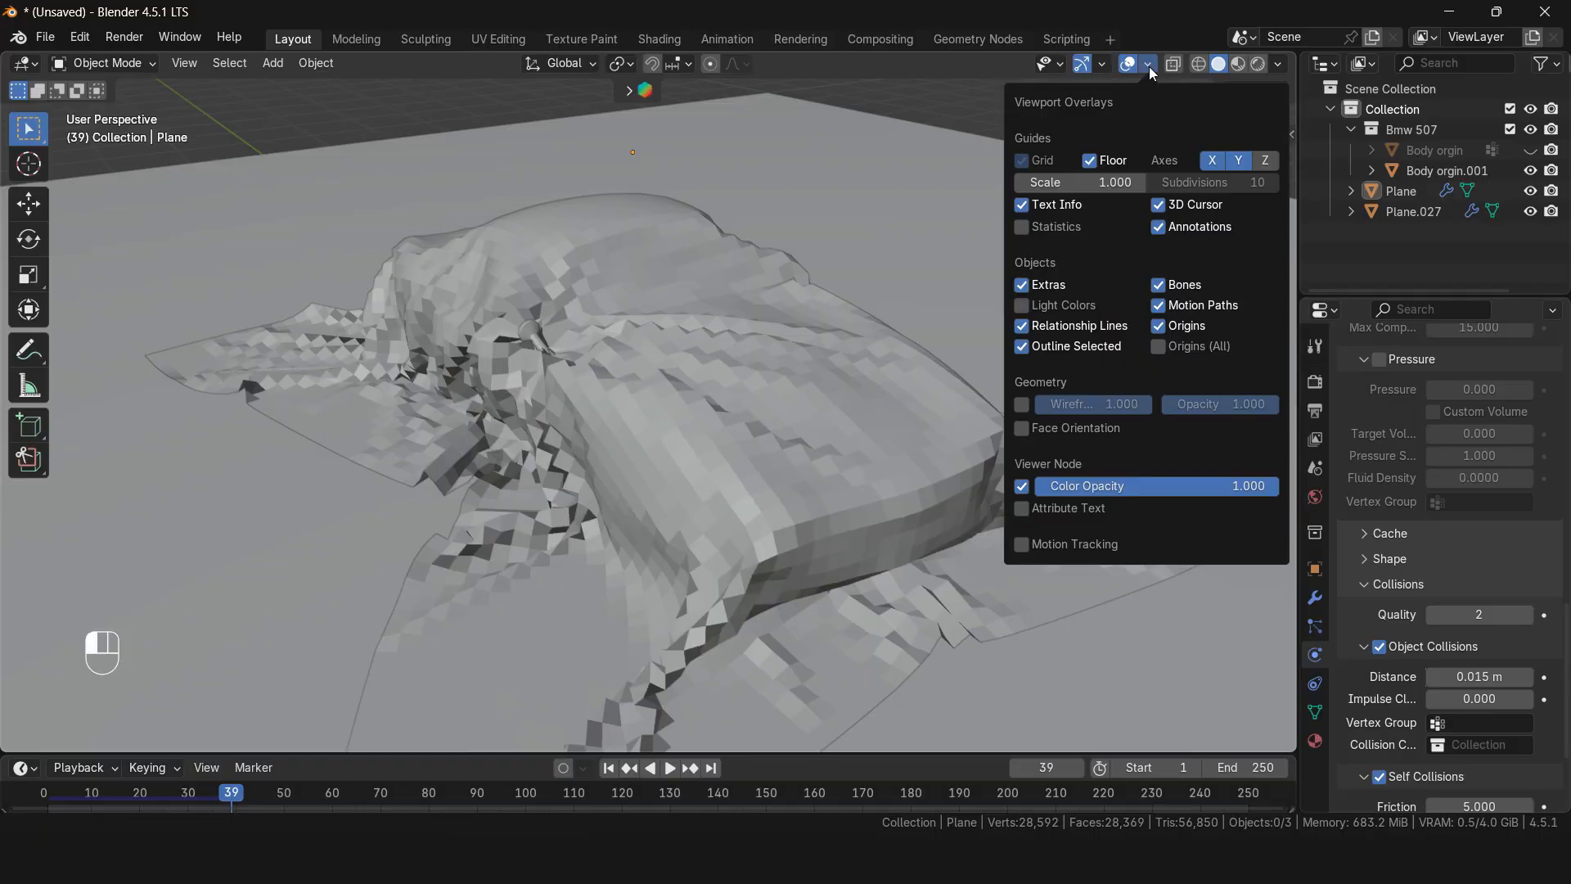
{"action": "left_click", "coordinate": [1024, 428]}
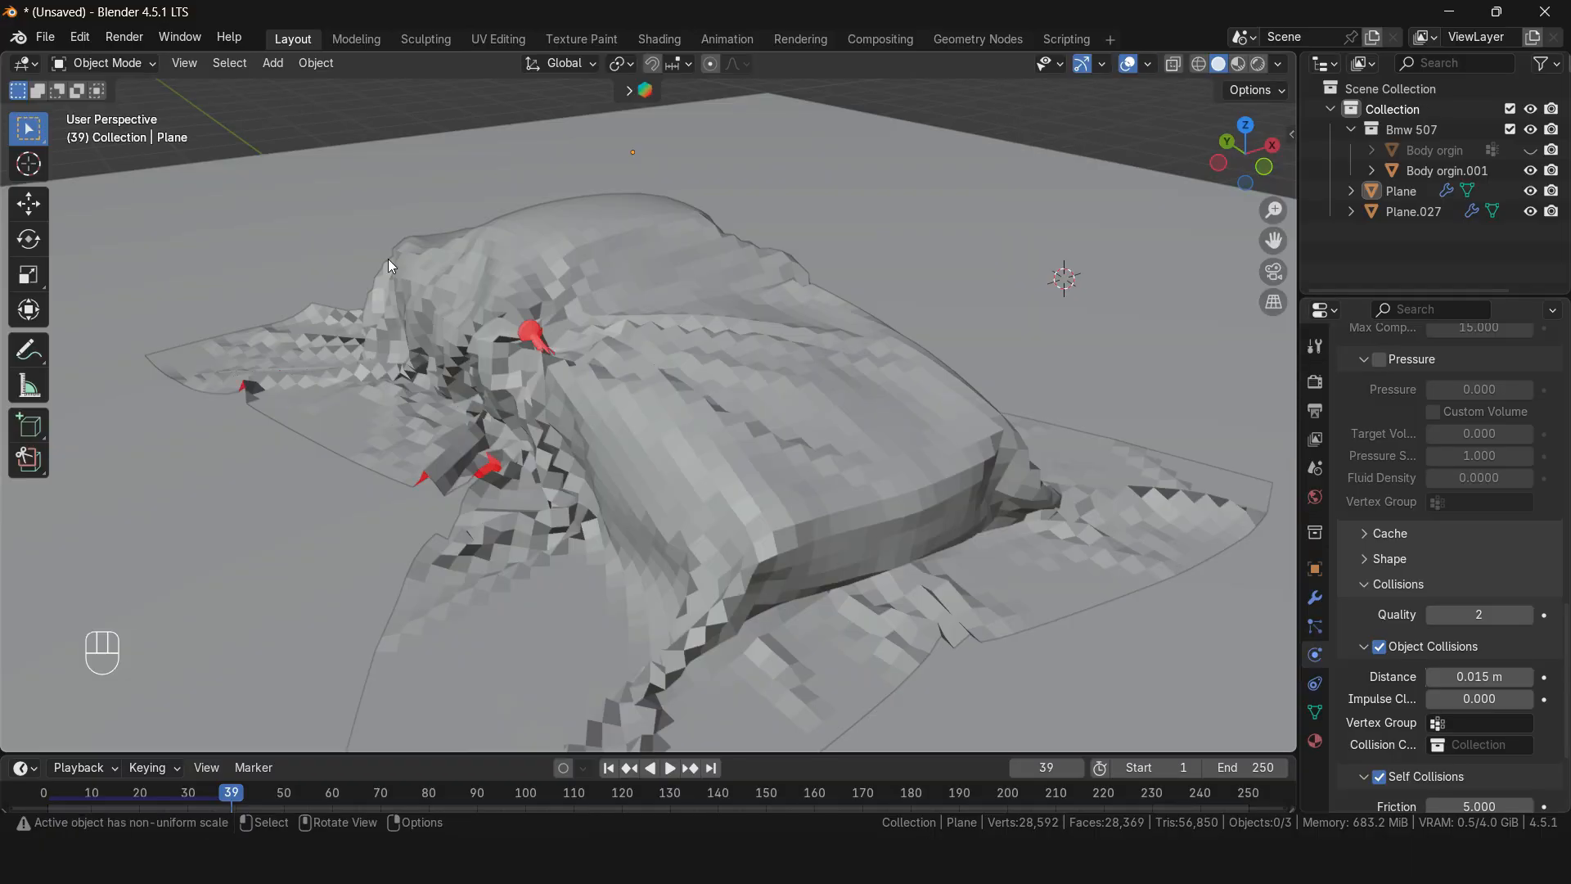
{"action": "middle_click_drag", "start_coordinate": [724, 366], "coordinate": [773, 341]}
{"action": "scroll", "coordinate": [288, 239], "scroll_direction": "up", "scroll_amount": 5}
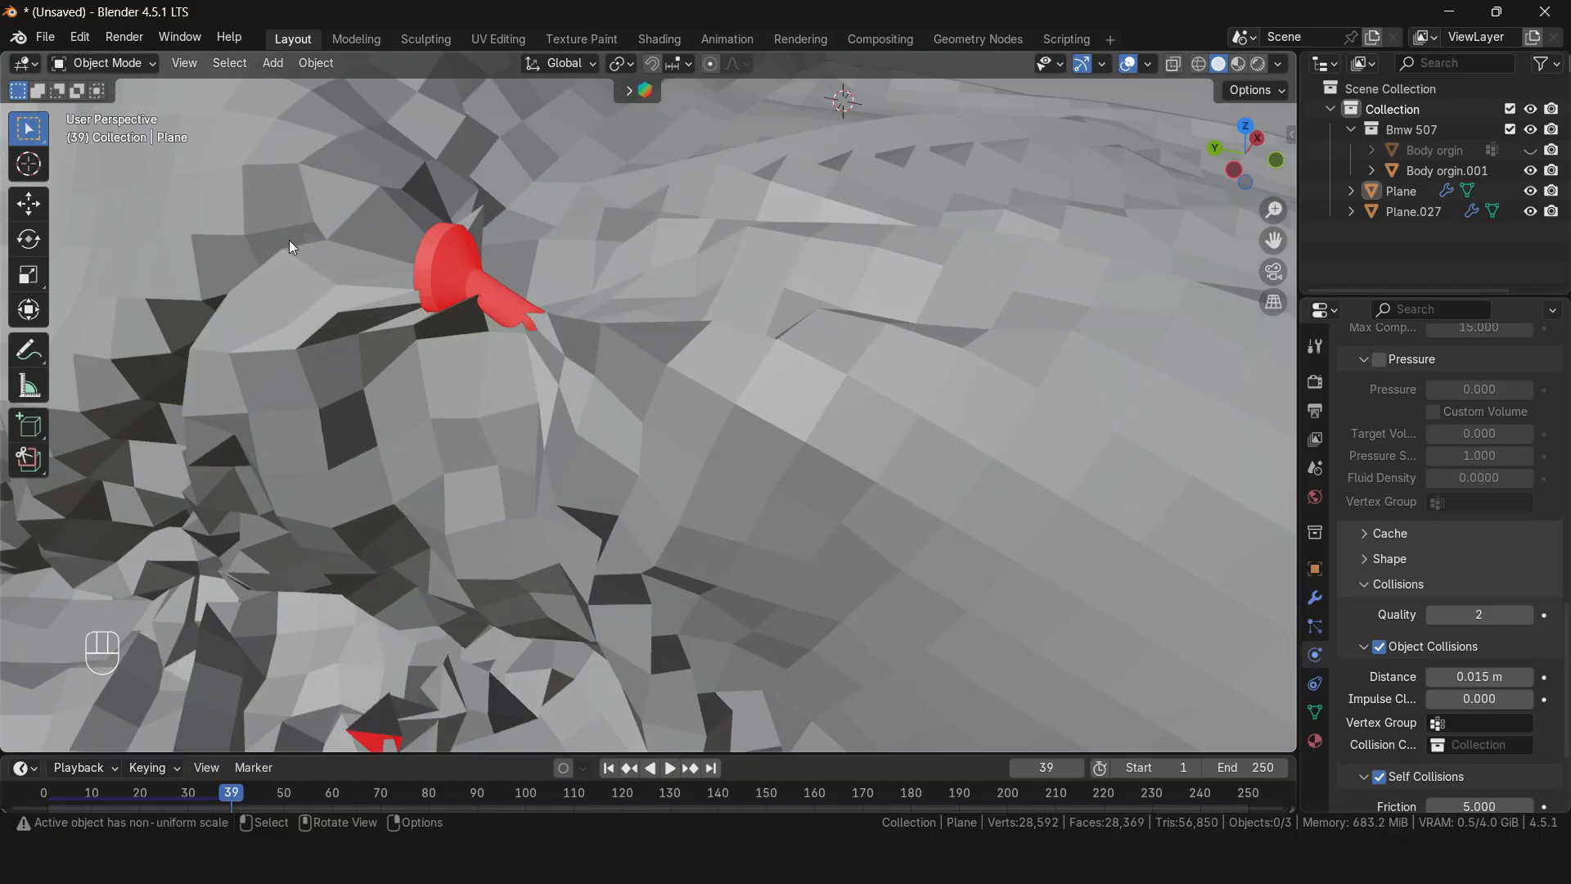
{"action": "scroll", "coordinate": [745, 328], "scroll_direction": "down", "scroll_amount": 6}
Step: Return to frame 1 and recalculate all normals of the Body orgin.001 mesh to face outside
{"action": "key", "text": "shift+Left"}
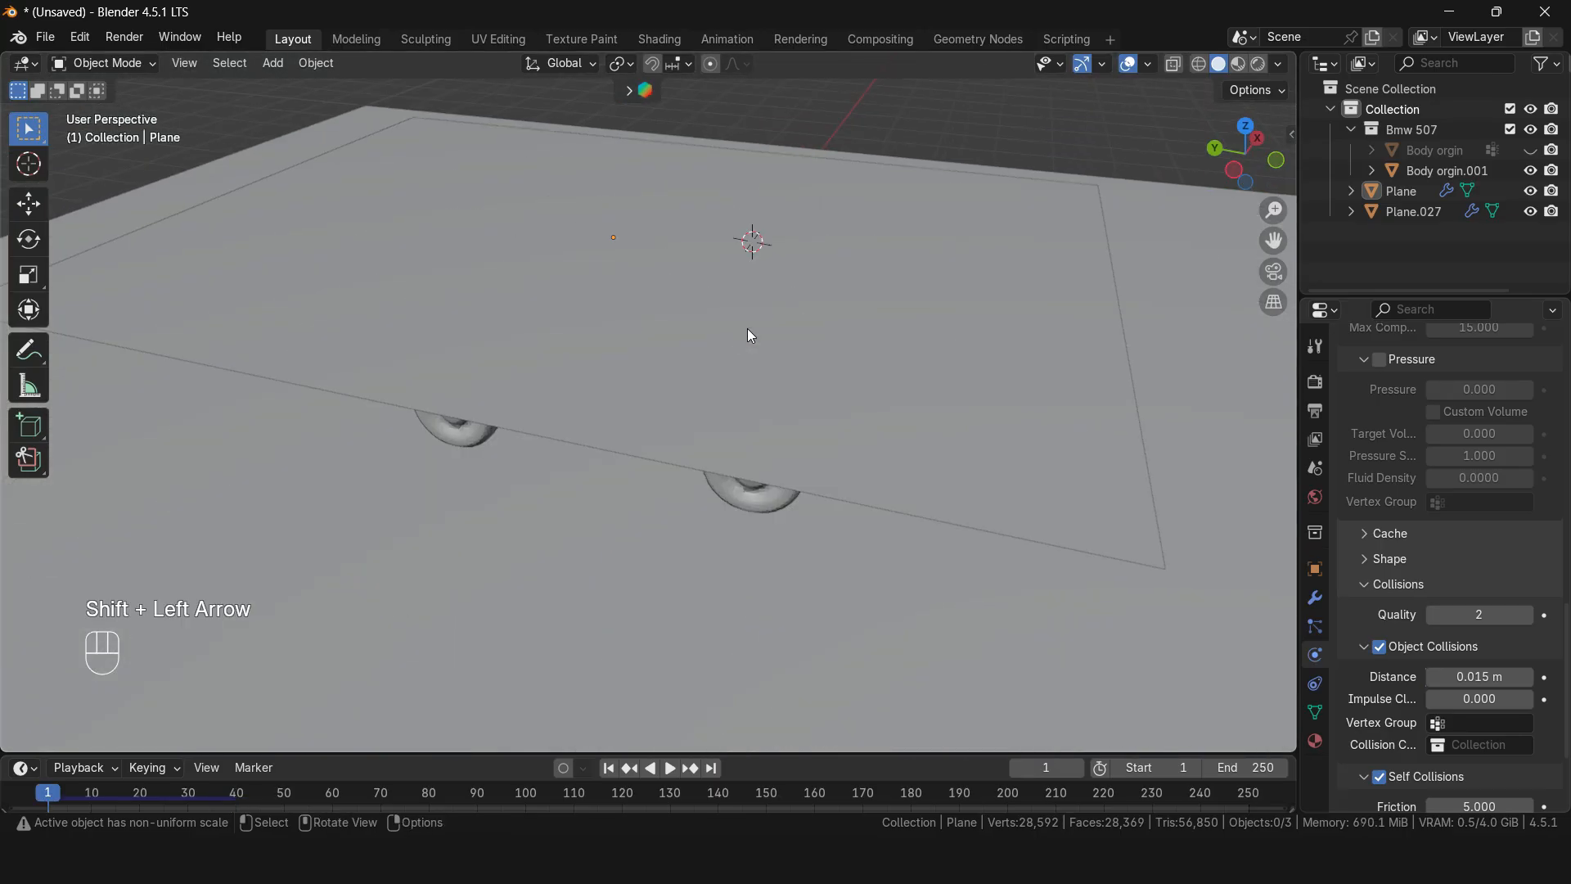
{"action": "middle_click_drag", "start_coordinate": [748, 328], "coordinate": [737, 405]}
{"action": "left_click", "coordinate": [737, 405]}
{"action": "key", "text": "Tab"}
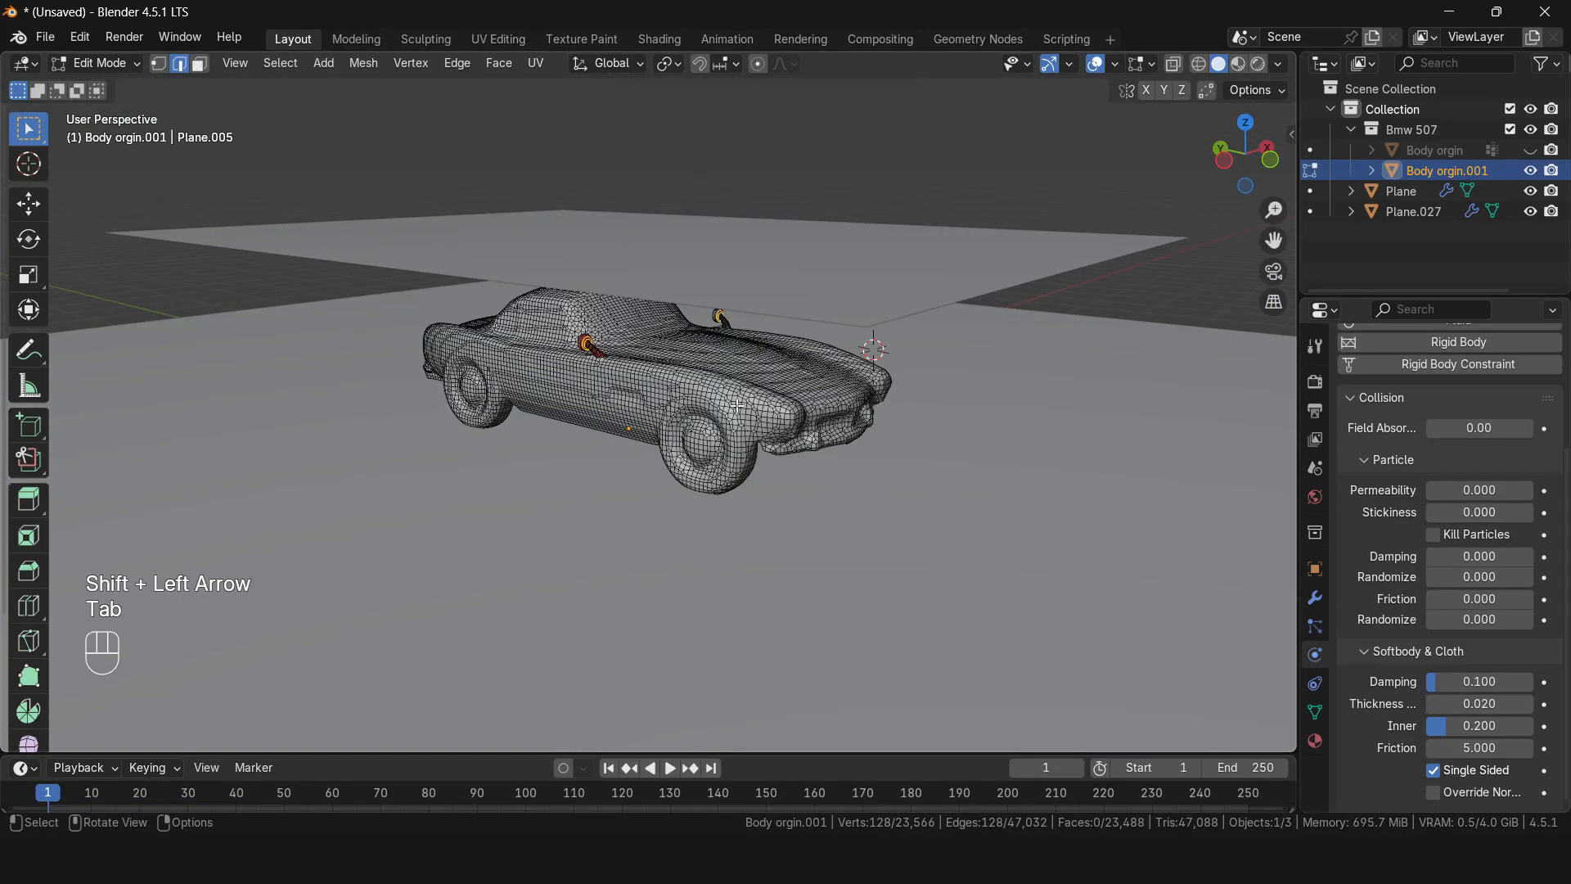
{"action": "key", "text": "a"}
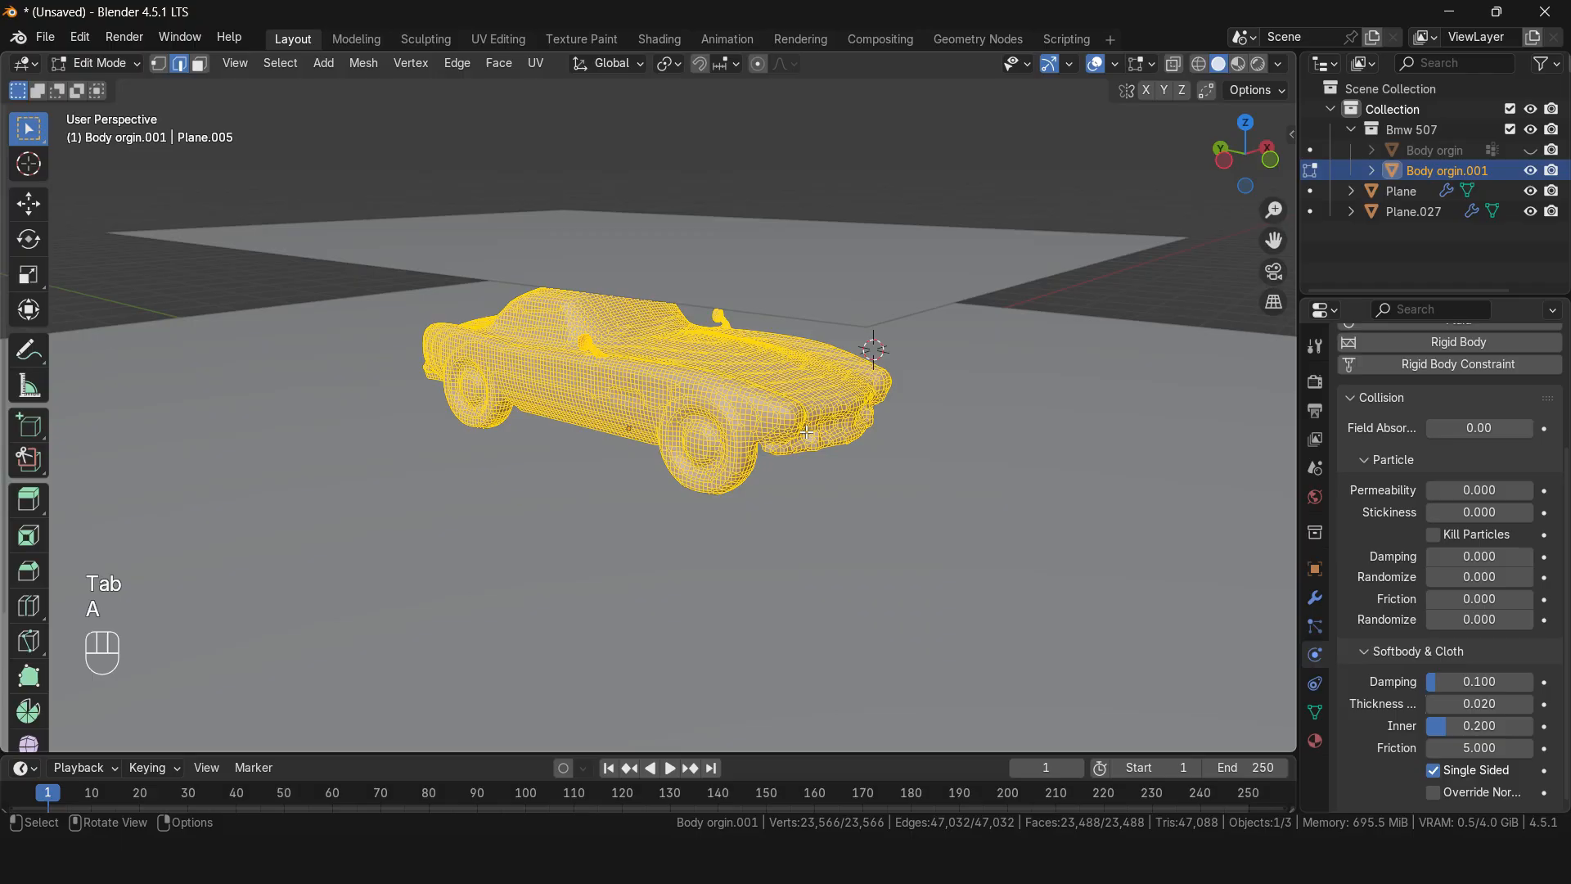
{"action": "key", "text": "shift+n"}
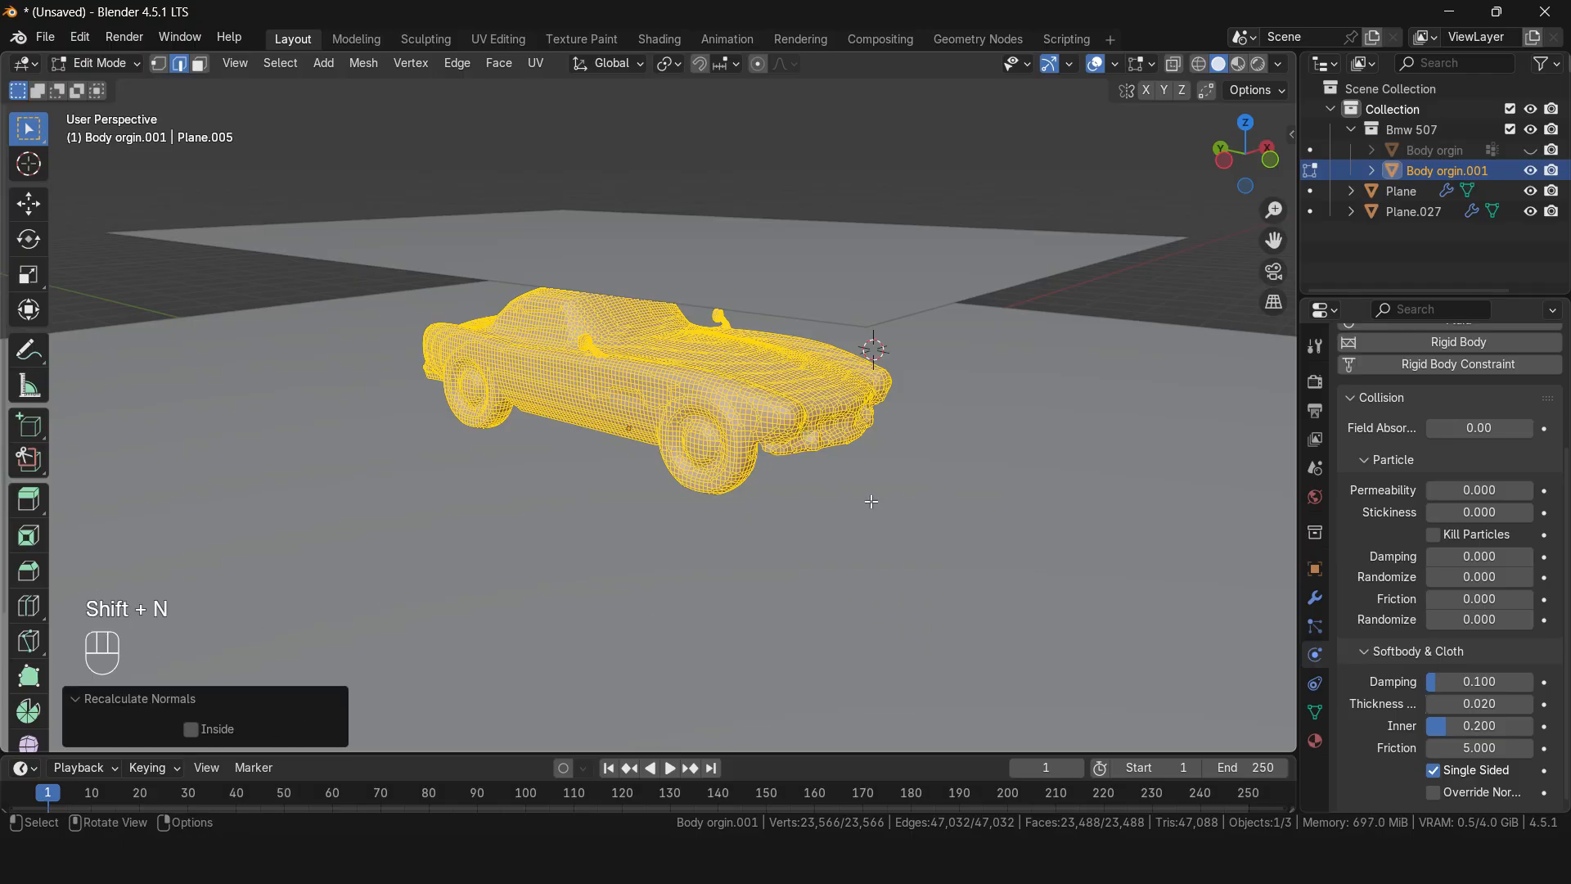
{"action": "key", "text": "Tab"}
Step: Run the cloth simulation again to about frame 40 and inspect the drape around the mirrors
{"action": "left_click", "coordinate": [1142, 292]}
{"action": "key", "text": "space"}
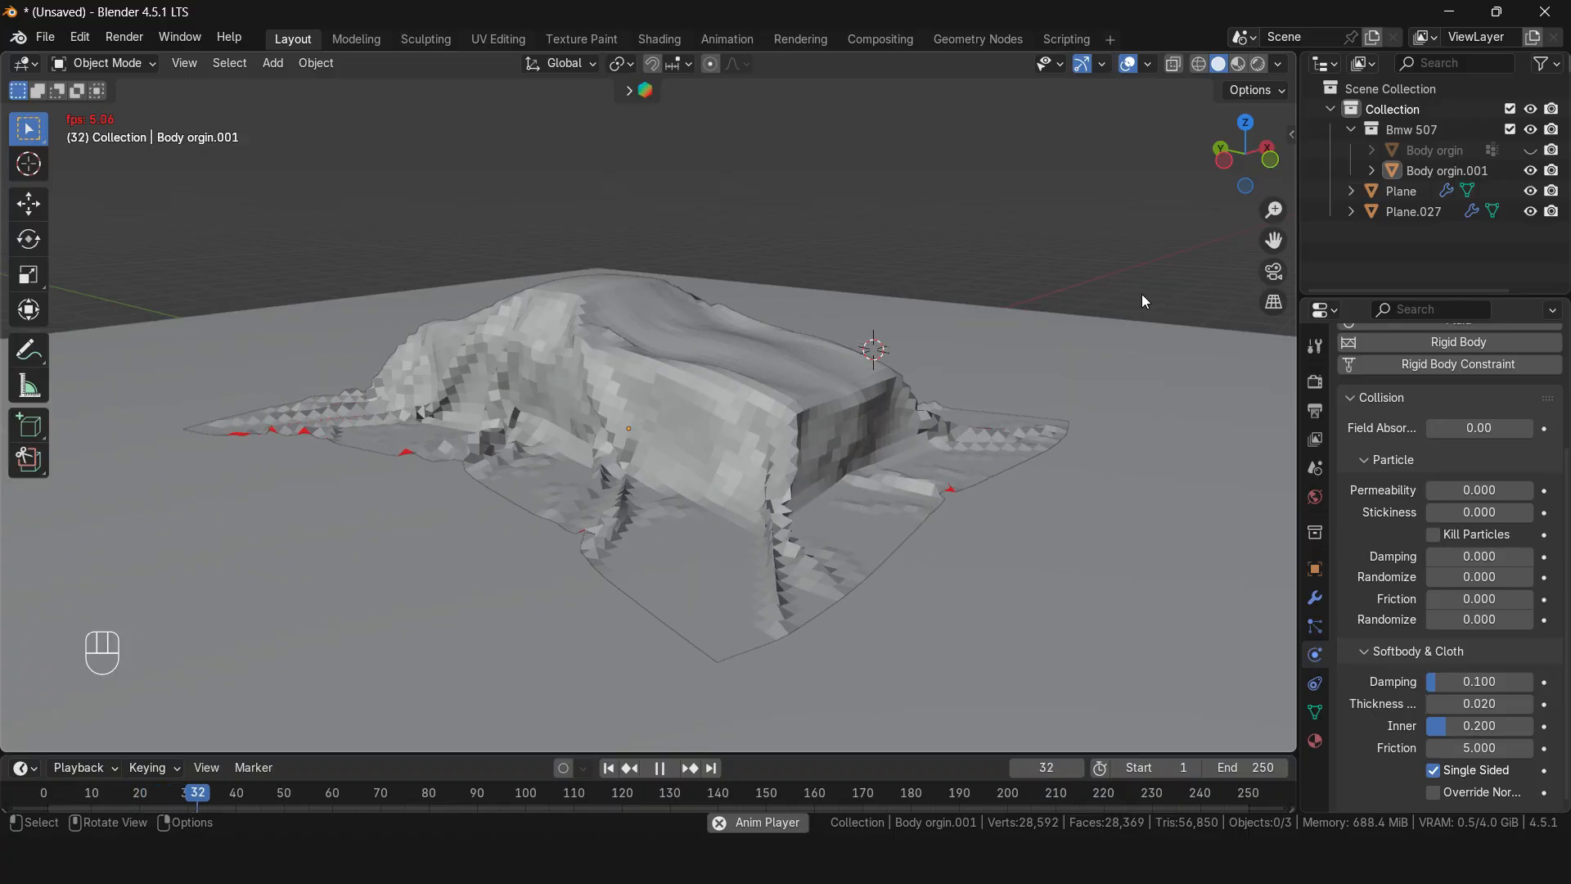
{"action": "key", "text": "space"}
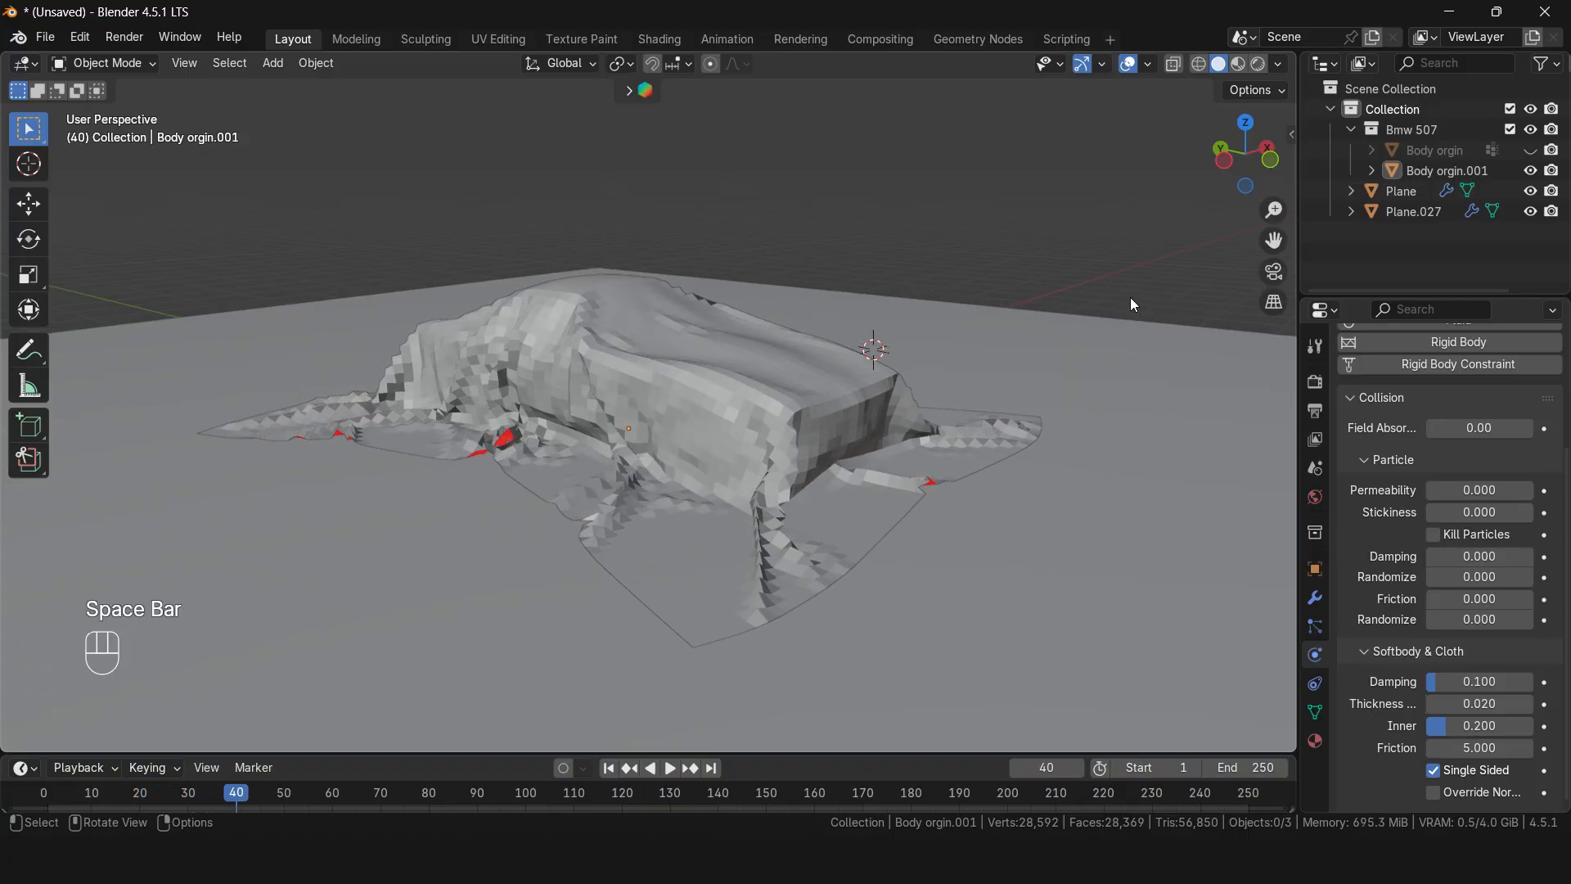
{"action": "middle_click_drag", "start_coordinate": [1132, 305], "coordinate": [882, 304]}
Step: Apply smooth shading to the draped cloth plane
{"action": "left_click", "coordinate": [745, 370]}
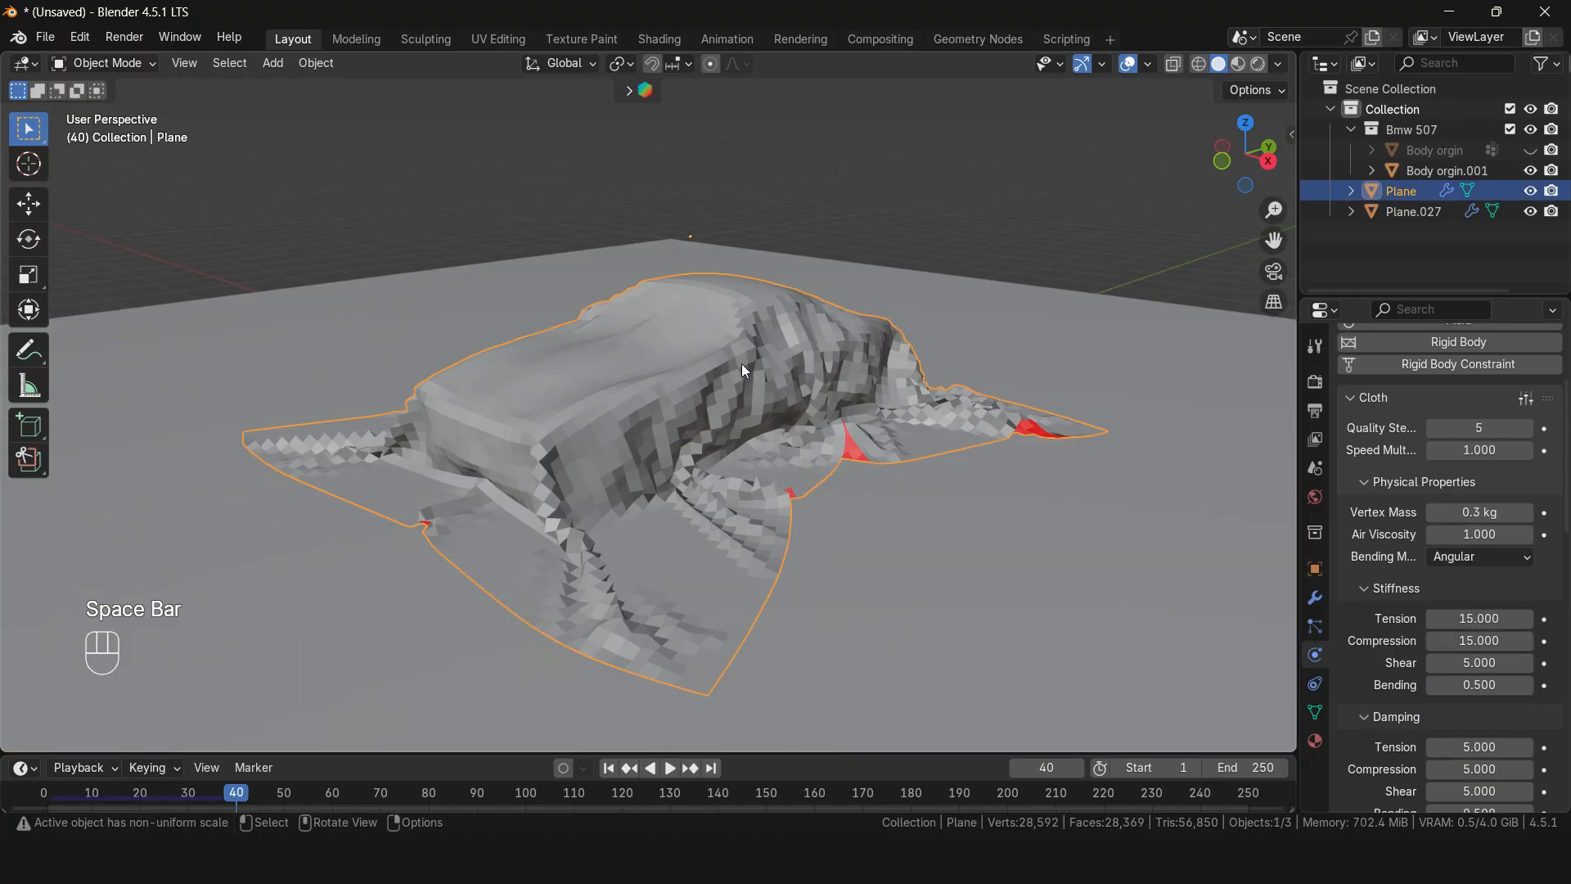
{"action": "right_click", "coordinate": [602, 283]}
{"action": "left_click", "coordinate": [603, 282]}
Step: Add a Subdivision Surface modifier to the cloth plane with 2 viewport levels
{"action": "left_click", "coordinate": [1315, 597]}
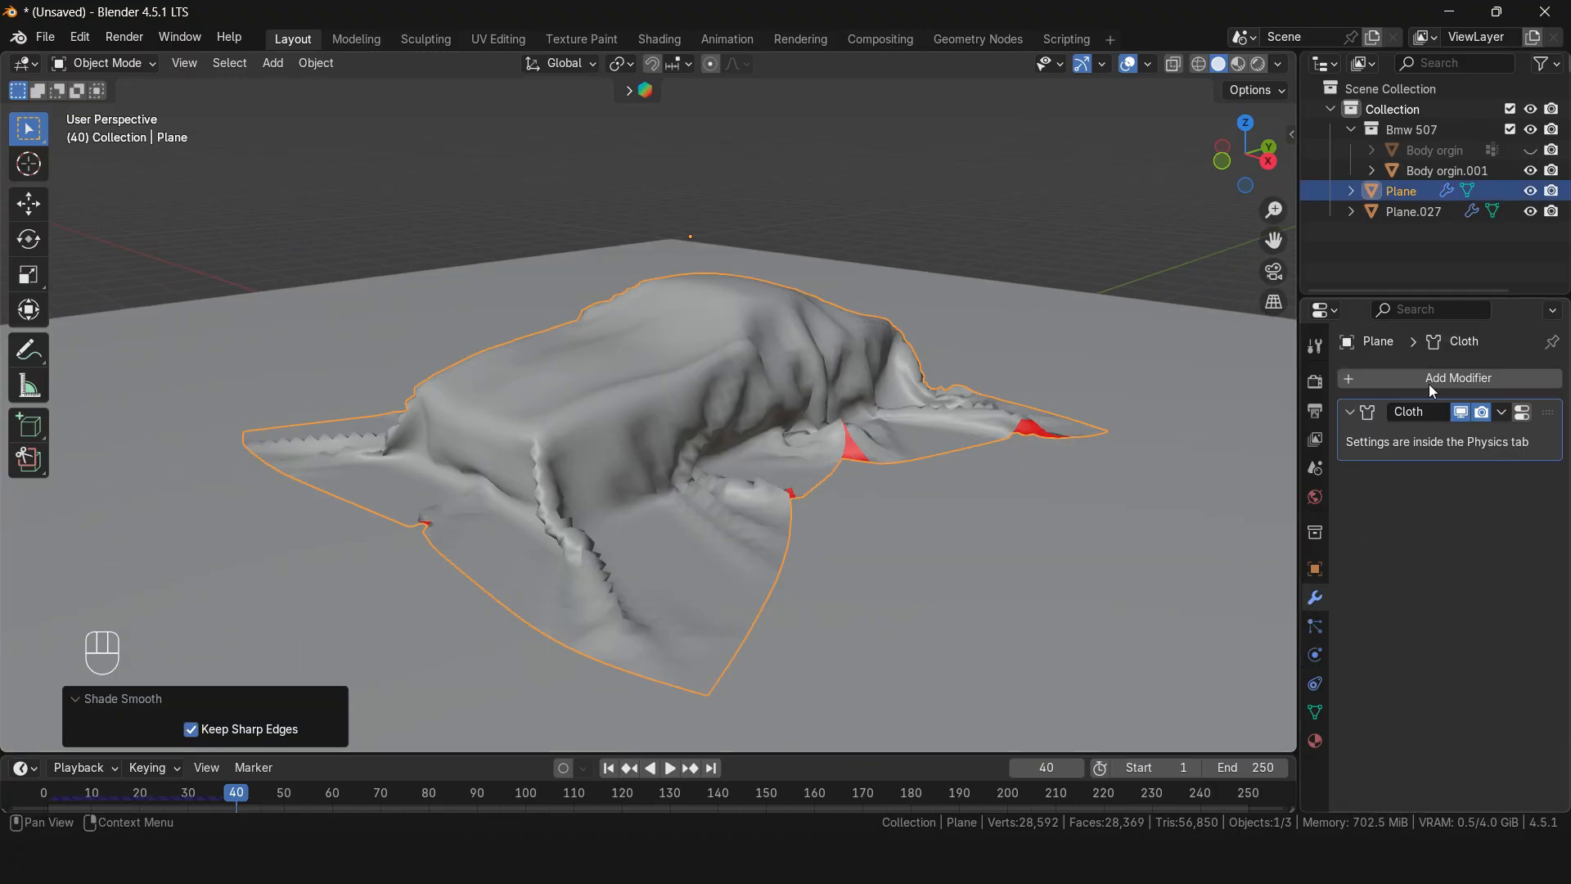
{"action": "left_click", "coordinate": [1442, 377]}
{"action": "mouse_move", "coordinate": [1352, 369]}
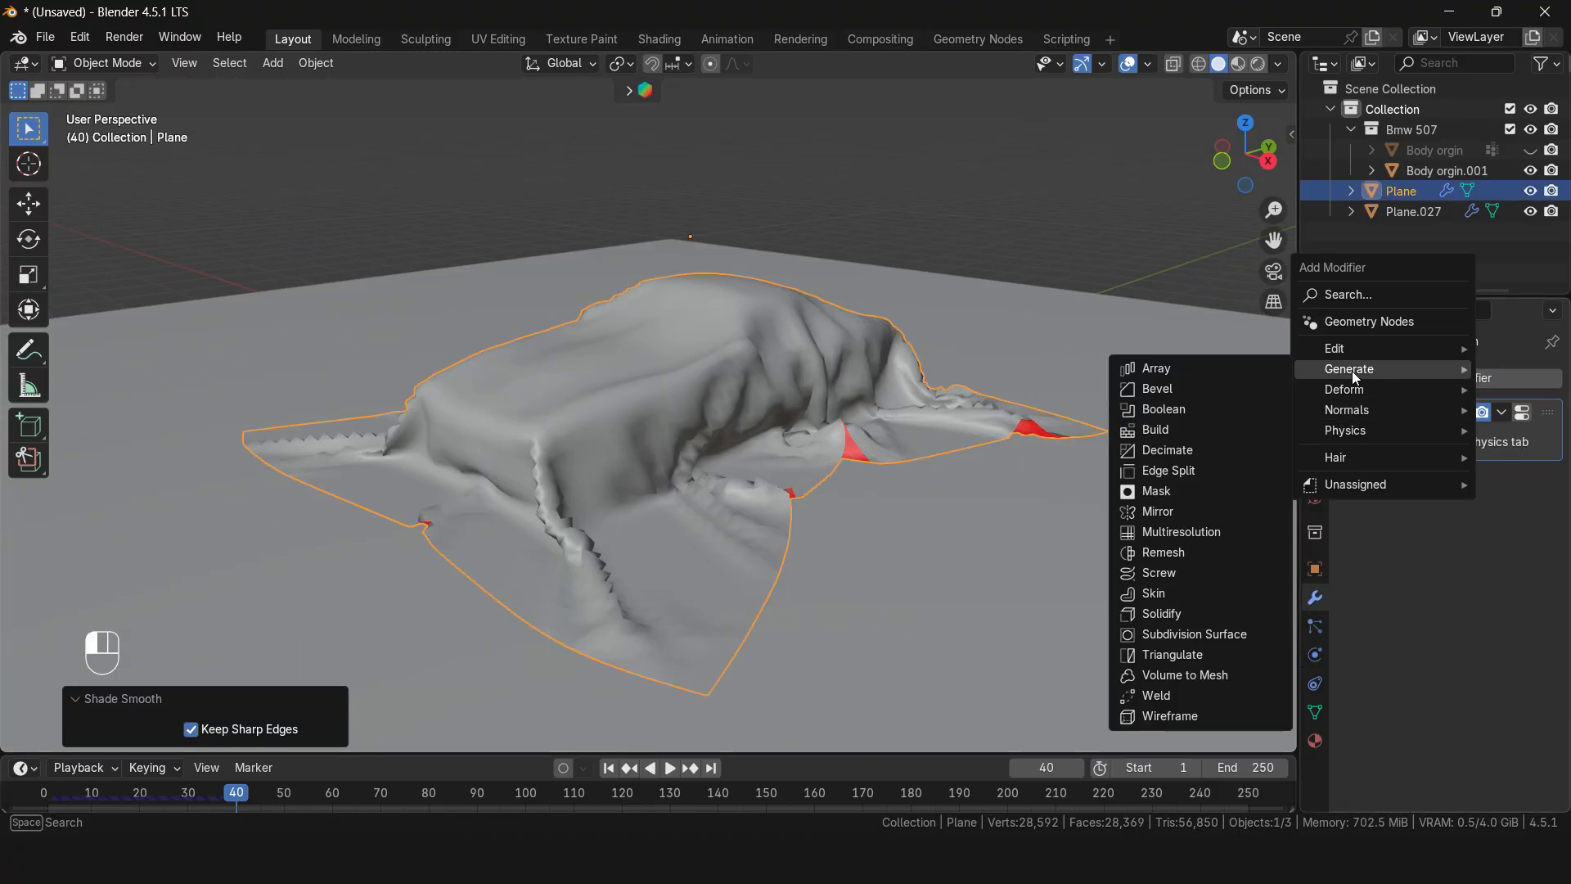
{"action": "left_click", "coordinate": [1176, 635]}
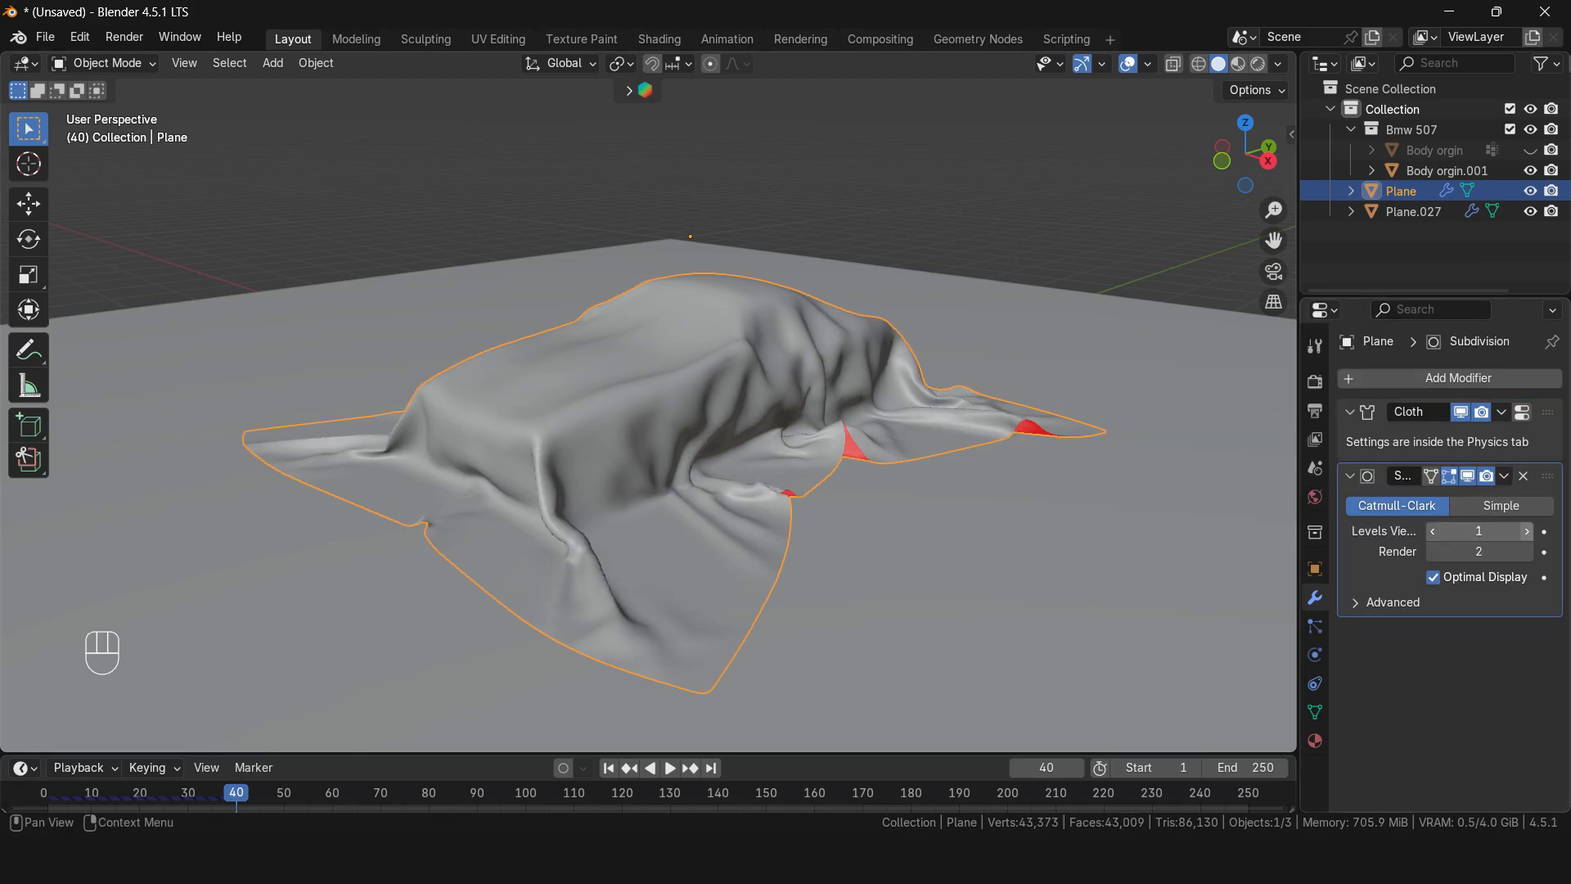
{"action": "left_click", "coordinate": [1527, 531]}
{"action": "left_click", "coordinate": [942, 337]}
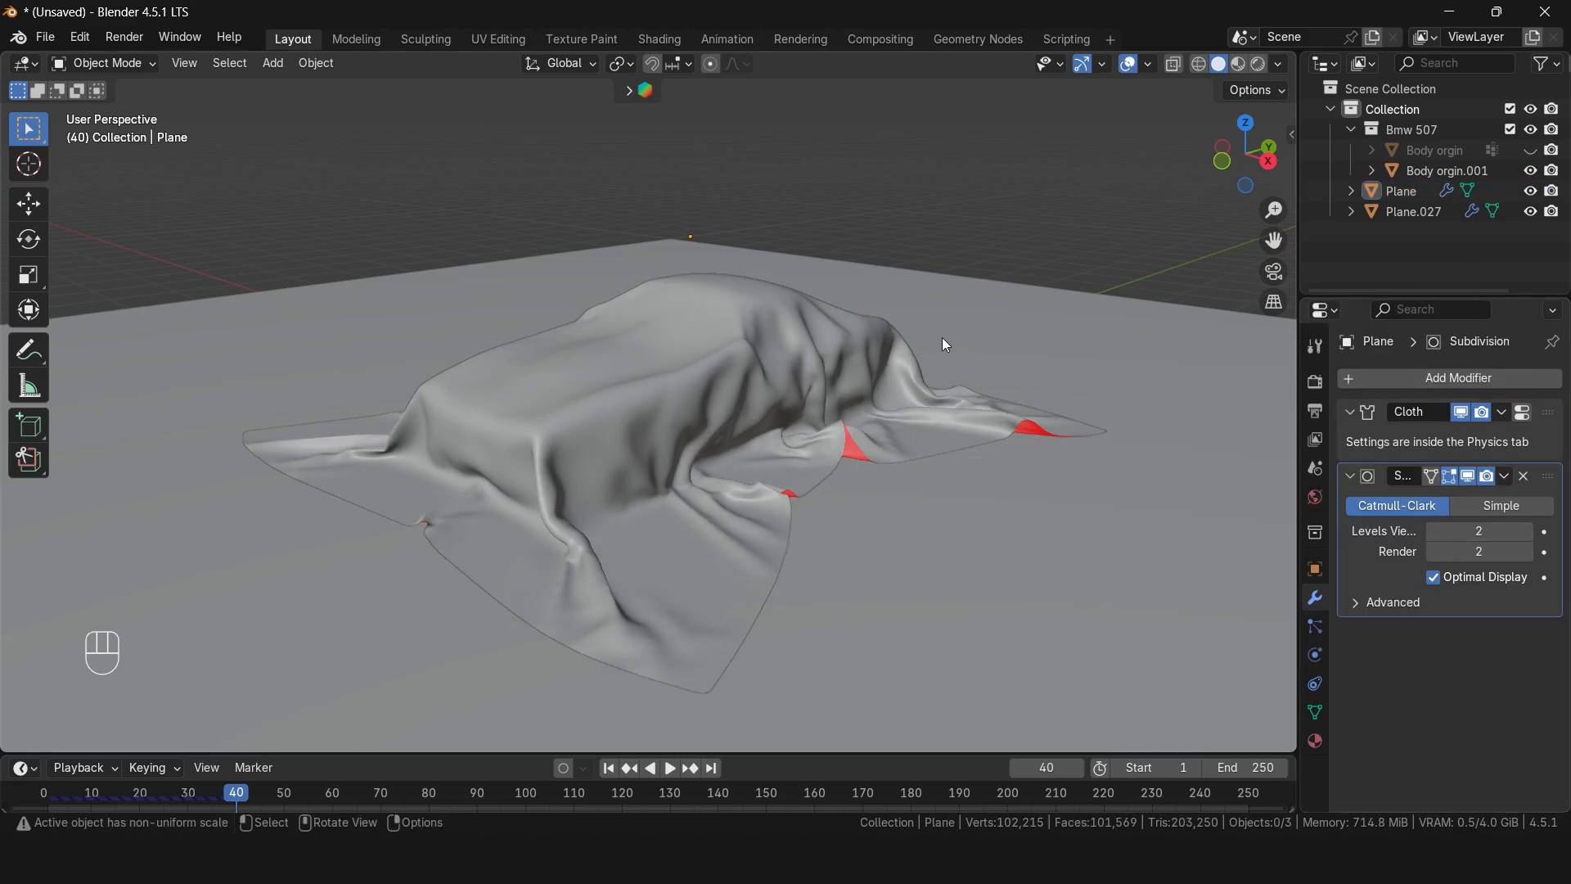
Step: Replay the smoothed cloth simulation from the start to about frame 31 and examine it from the car's side
{"action": "mouse_move", "coordinate": [941, 337]}
{"action": "middle_mouse_down"}
{"action": "mouse_move", "coordinate": [753, 346]}
{"action": "mouse_move", "coordinate": [961, 356]}
{"action": "middle_mouse_up"}
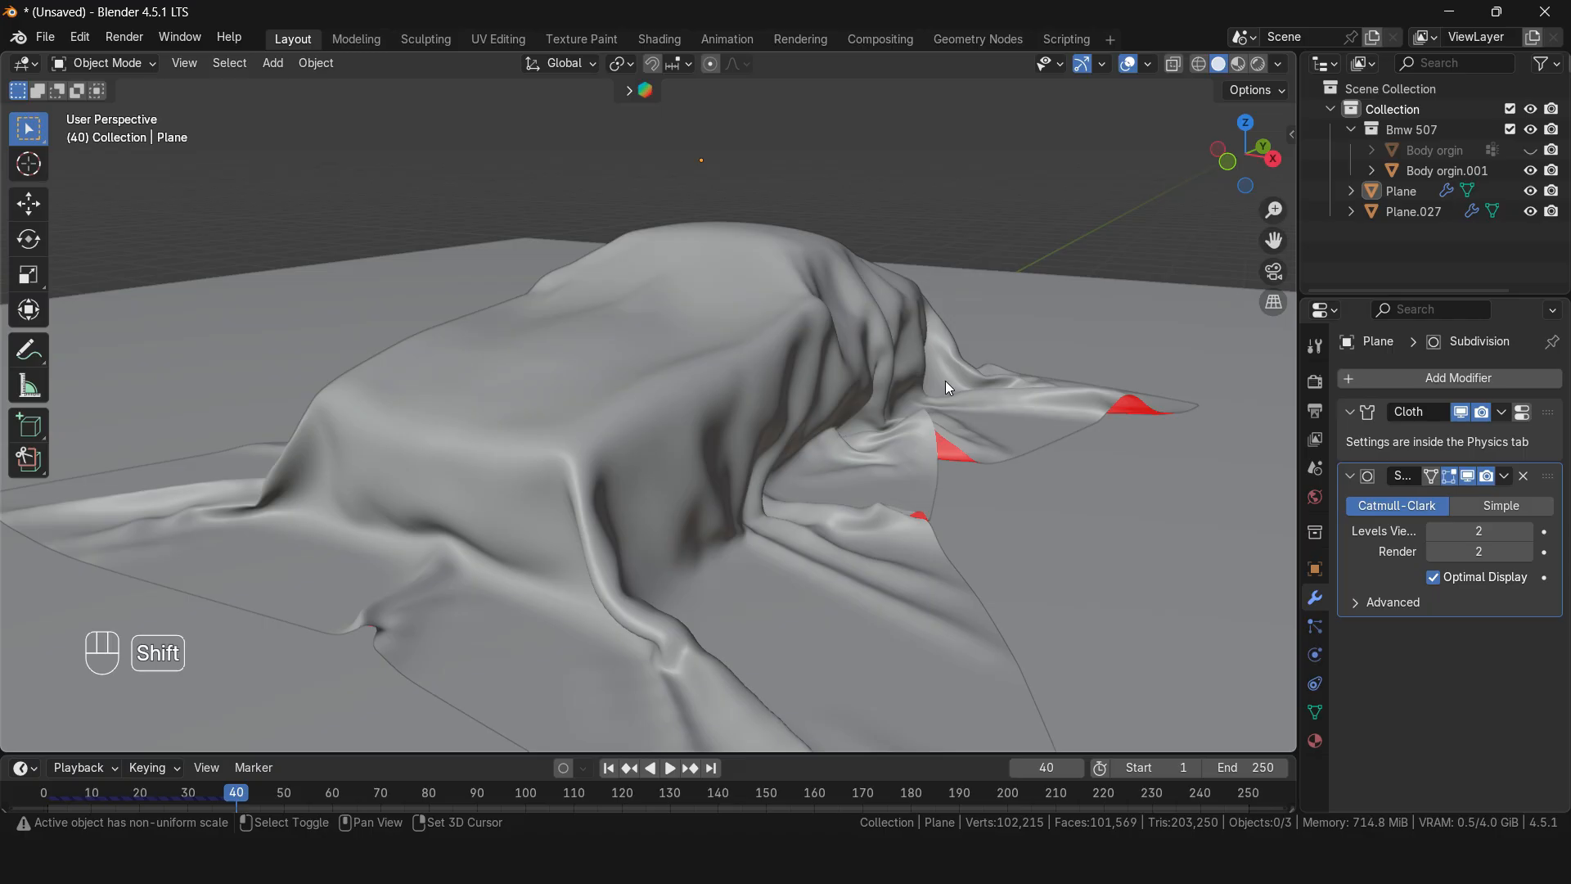
{"action": "key", "text": "shift+Left"}
{"action": "middle_click_drag", "start_coordinate": [945, 380], "coordinate": [771, 425]}
{"action": "key", "text": "space"}
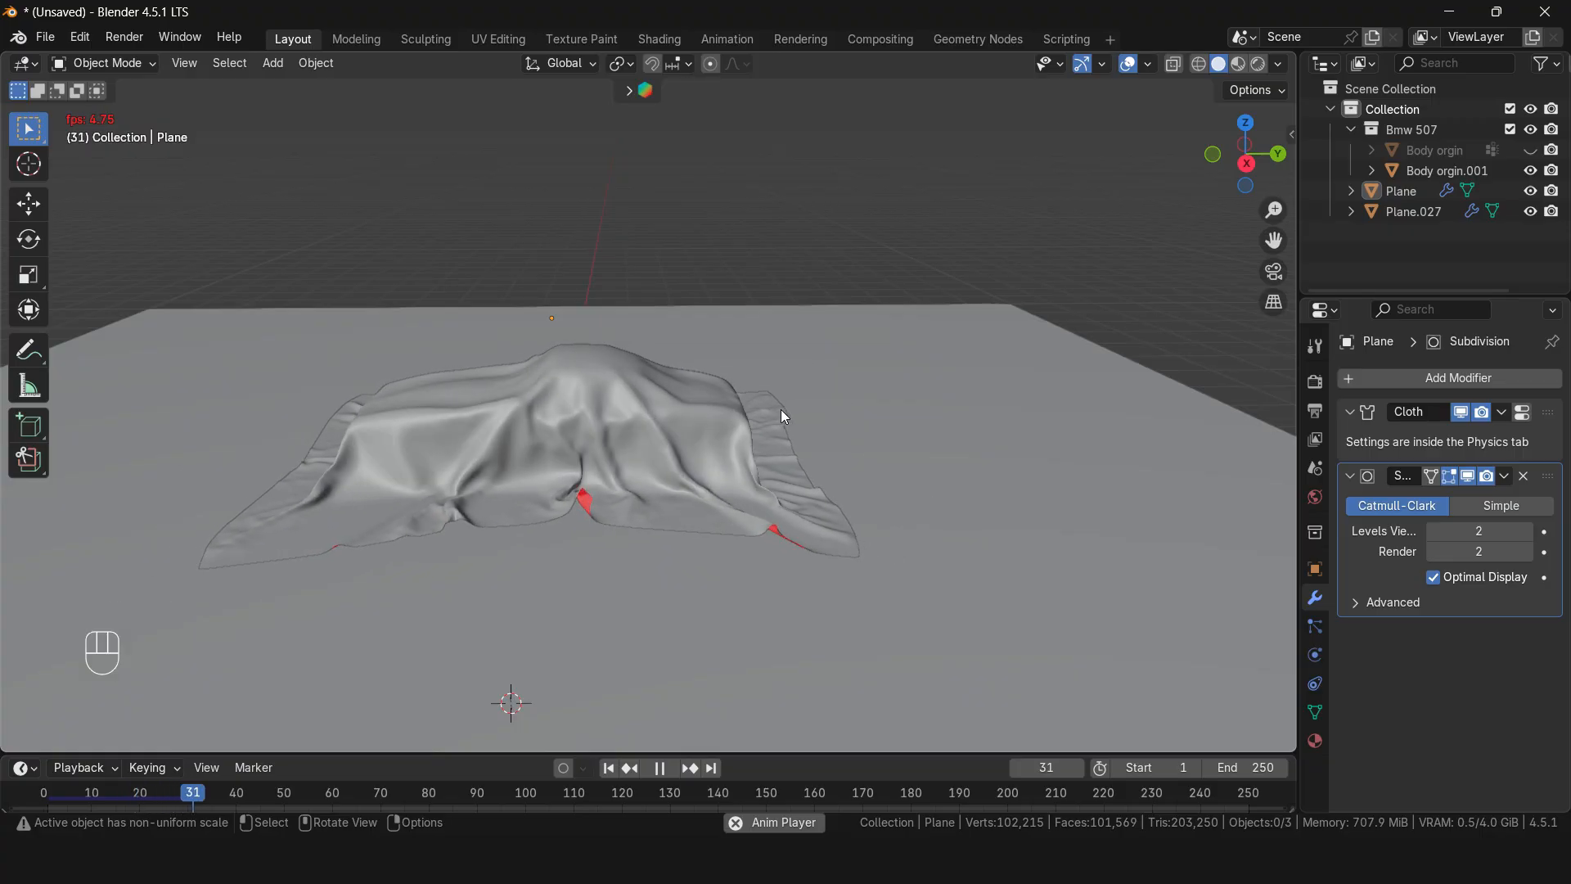
{"action": "key", "text": "space"}
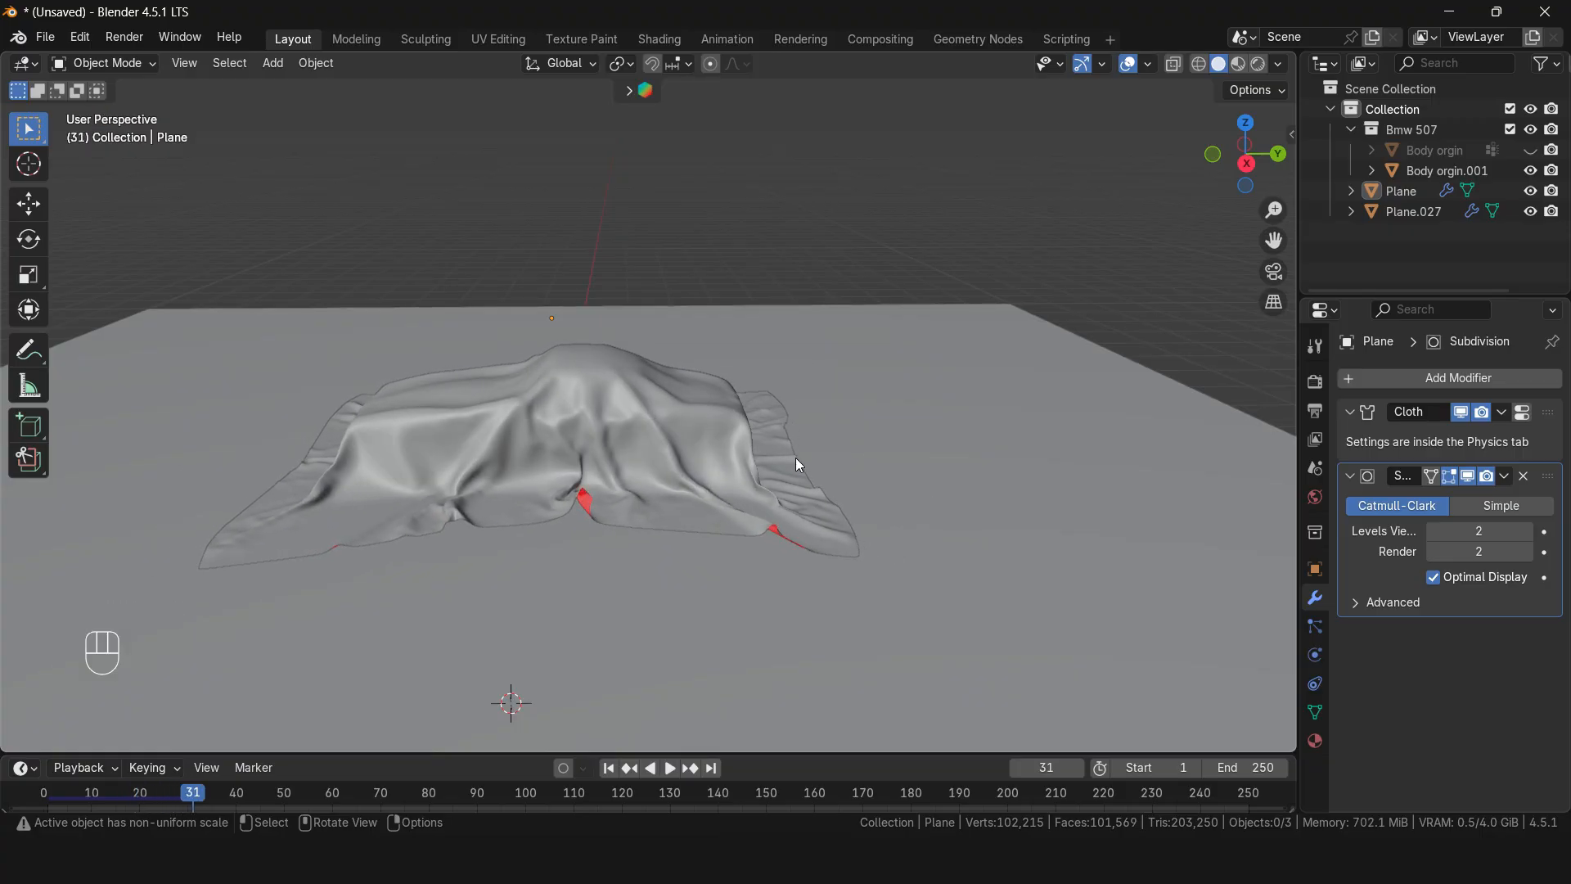
{"action": "middle_click_drag", "start_coordinate": [793, 456], "coordinate": [690, 448]}
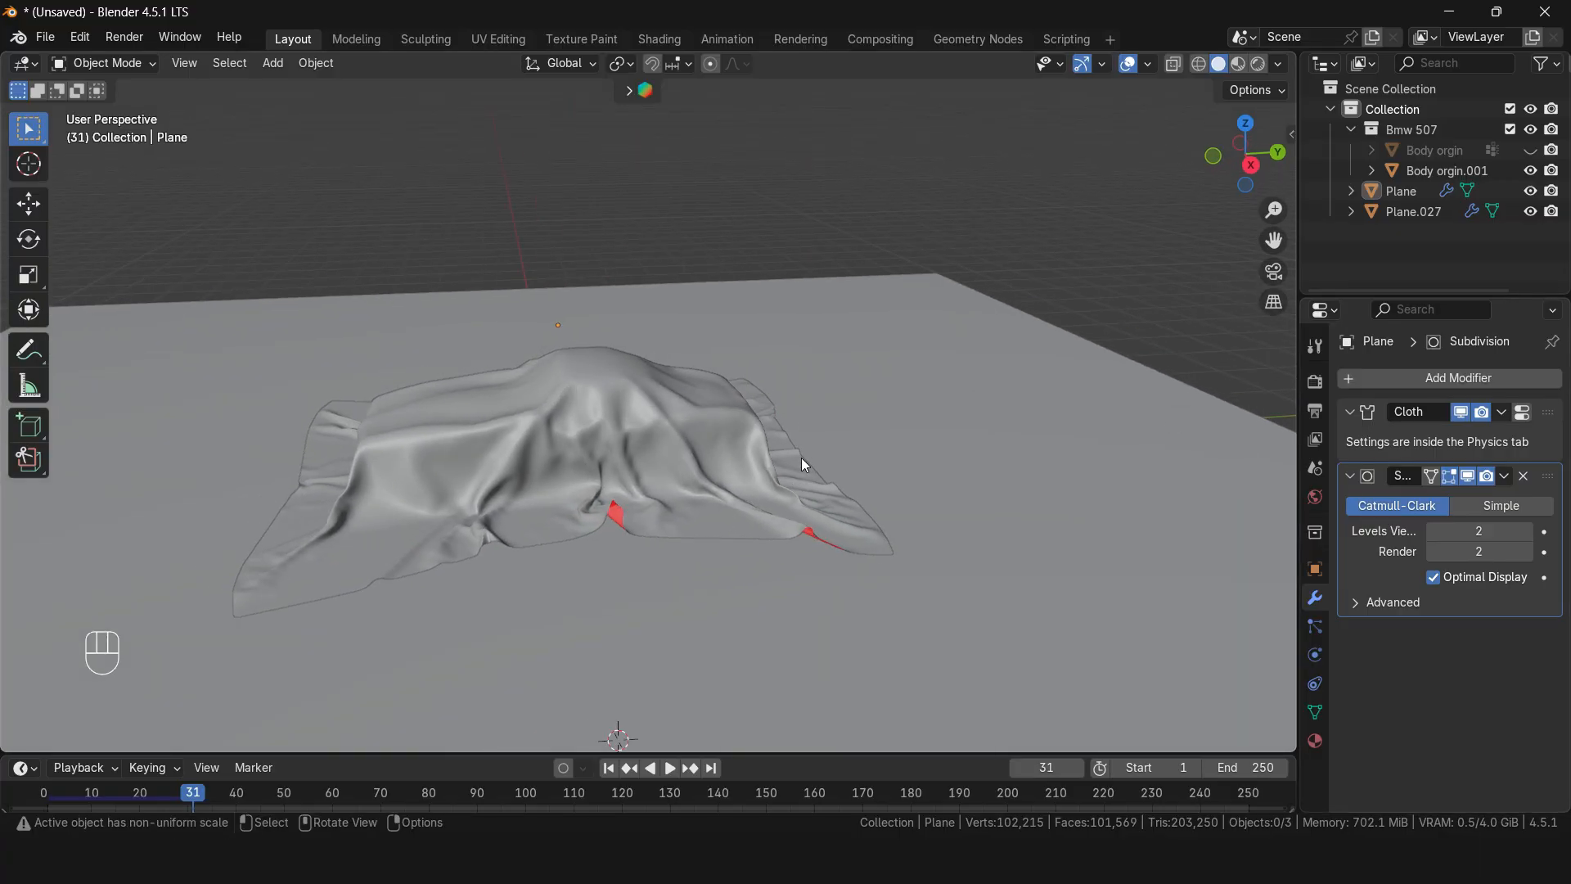
Step: At frame 1, select two adjacent vertices mid-way along the cloth's rear edge, grow the selection three times and shrink it once
{"action": "key", "text": "shift+Left"}
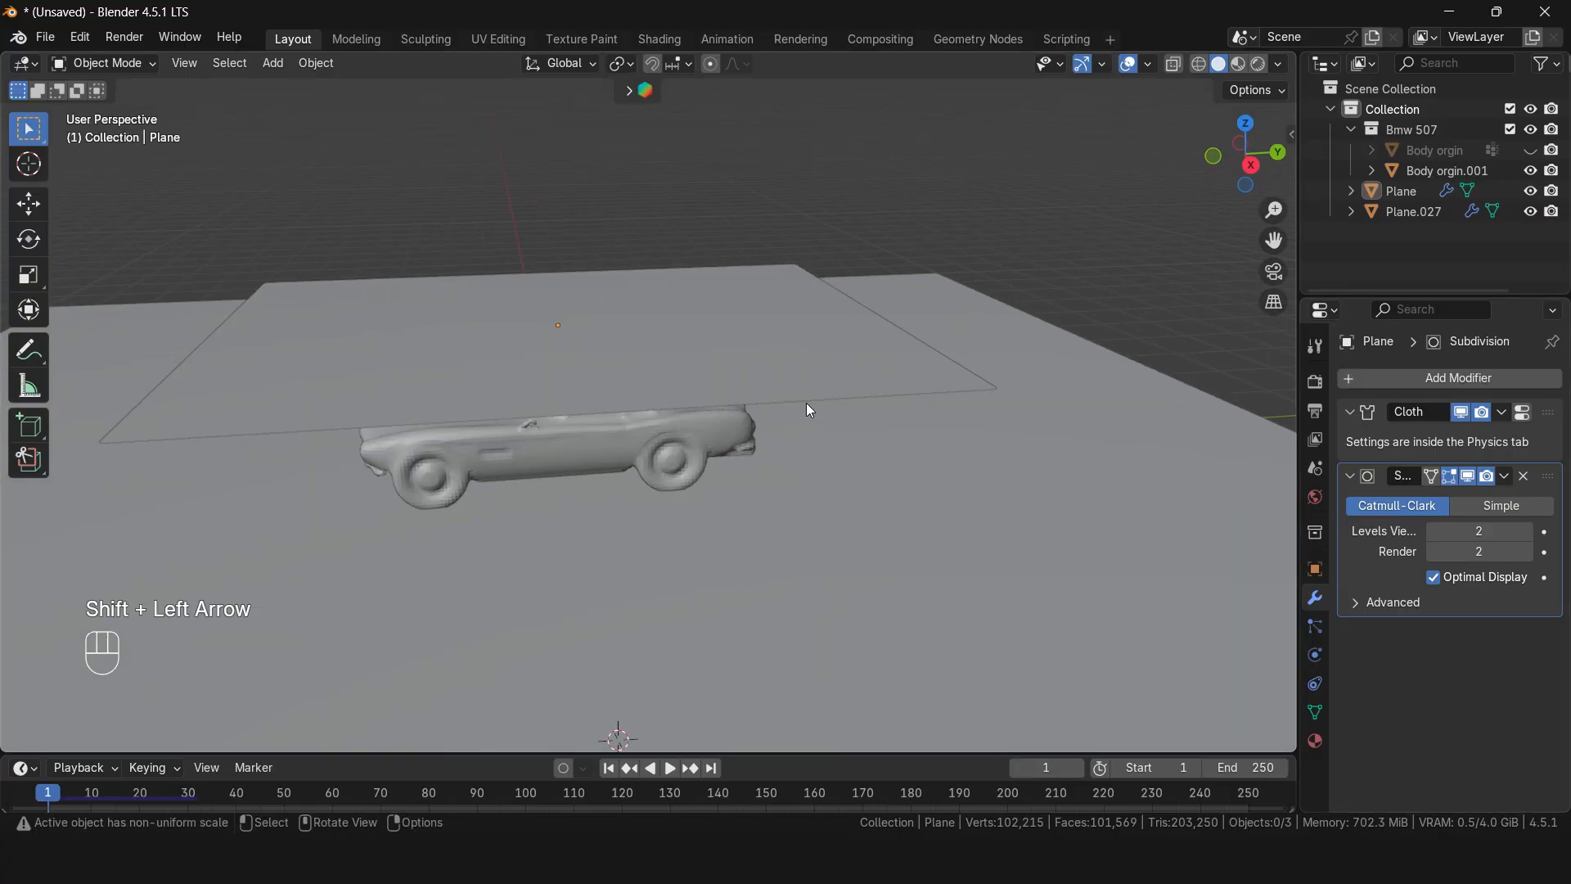
{"action": "key", "text": "Tab"}
{"action": "middle_click_drag", "start_coordinate": [813, 377], "coordinate": [1307, 15]}
{"action": "left_click", "coordinate": [1246, 133]}
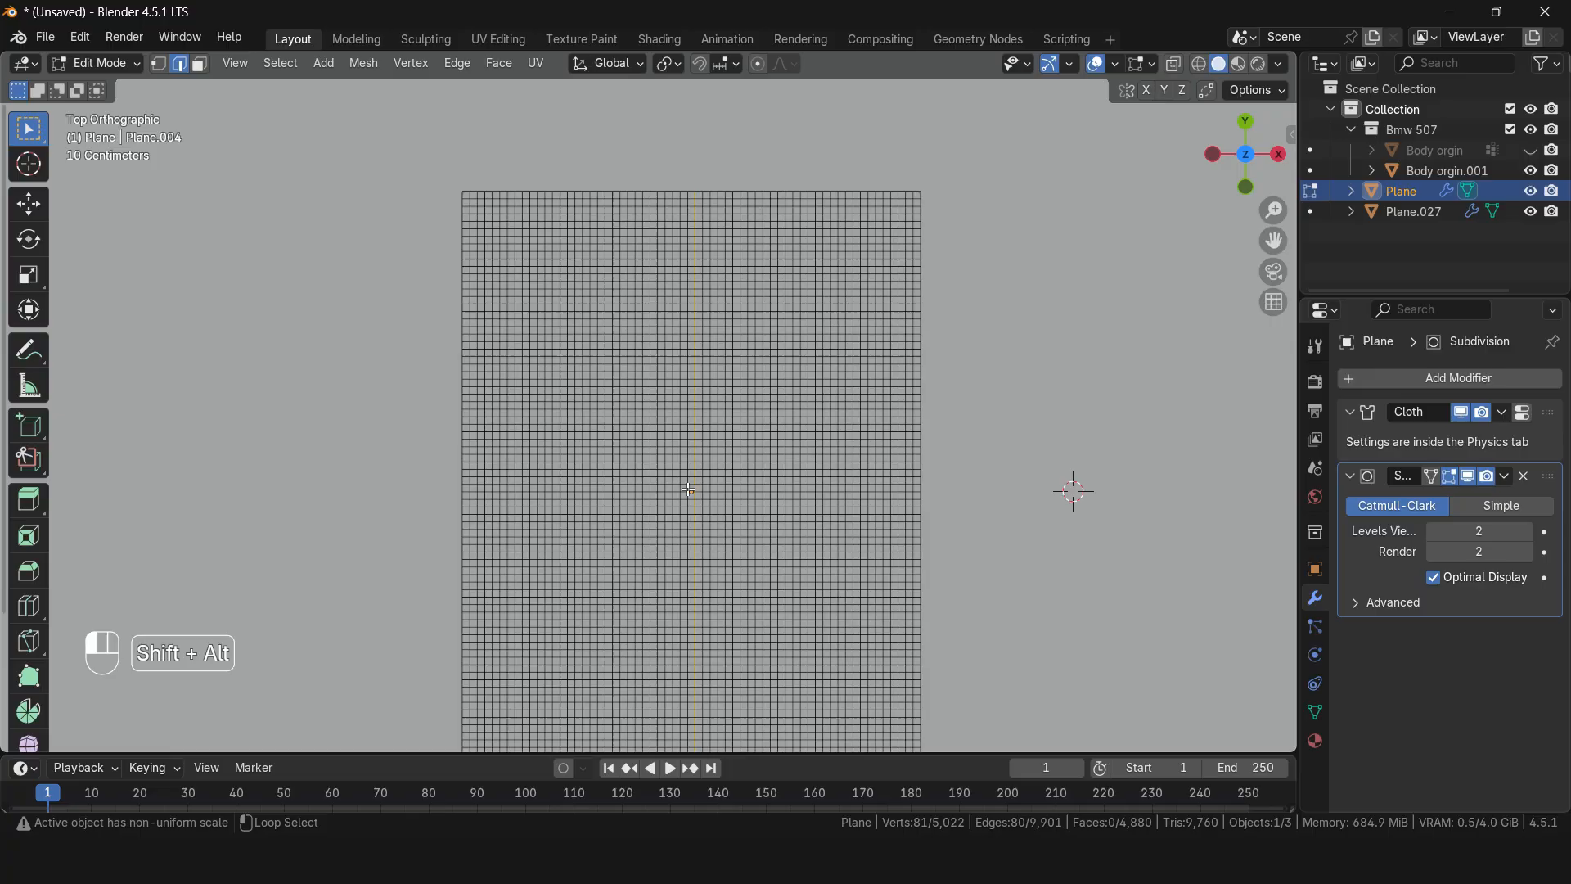
{"action": "middle_click_drag", "start_coordinate": [850, 236], "coordinate": [825, 459]}
{"action": "key", "text": "1"}
{"action": "left_click", "coordinate": [721, 389]}
{"action": "left_click", "coordinate": [740, 386], "text": "shift"}
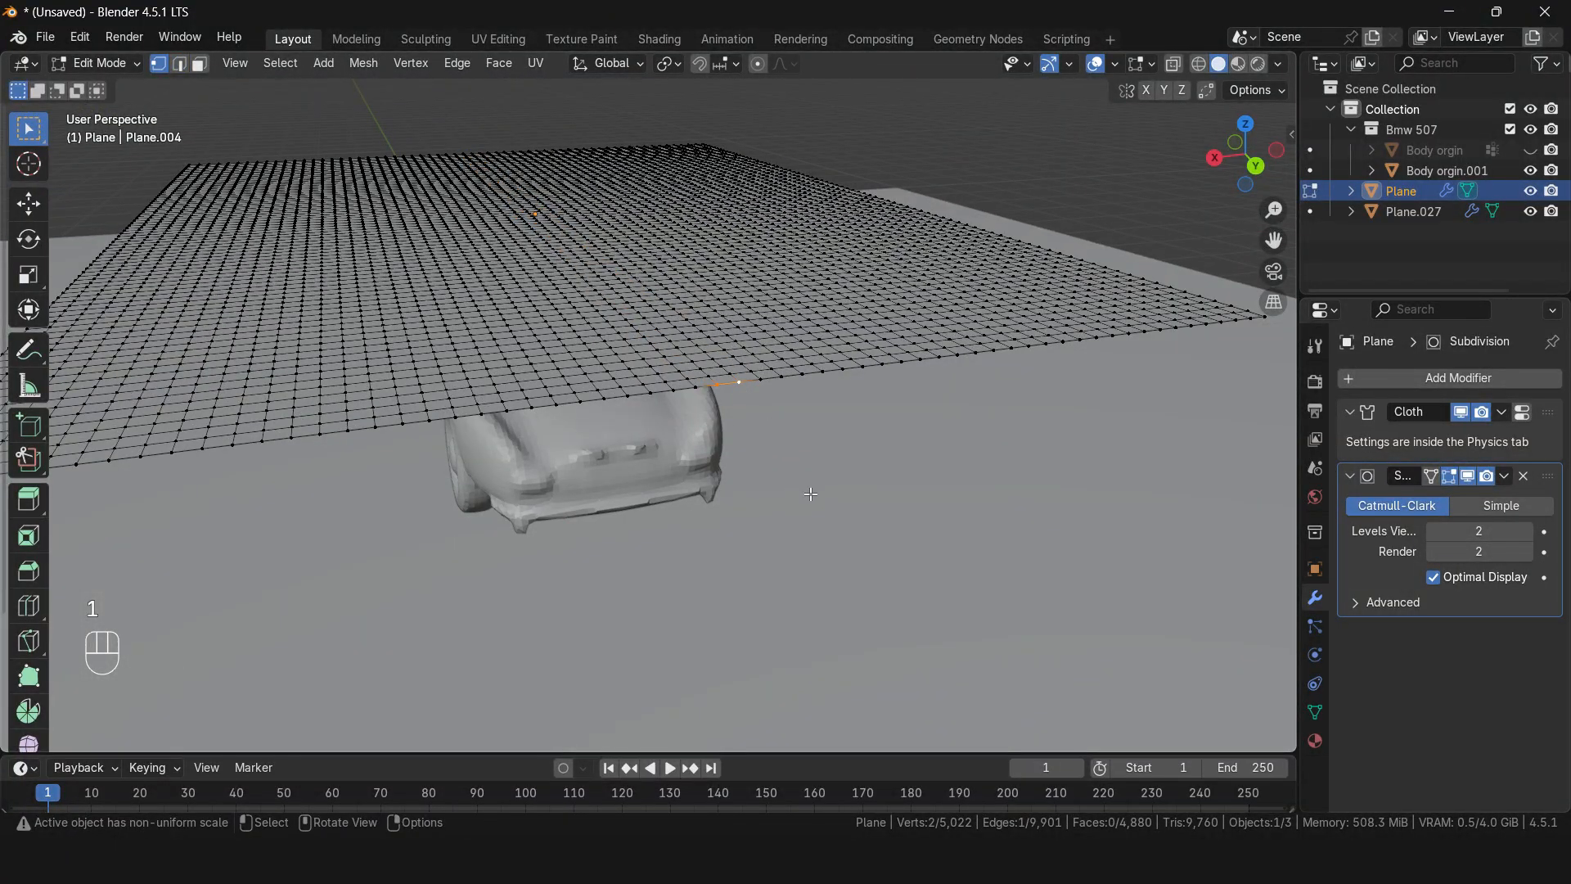
{"action": "key", "text": "ctrl+KP_Add"}
{"action": "key", "text": "ctrl+KP_Add"}
{"action": "key", "text": "ctrl+KP_Add"}
{"action": "key", "text": "ctrl+KP_Subtract"}
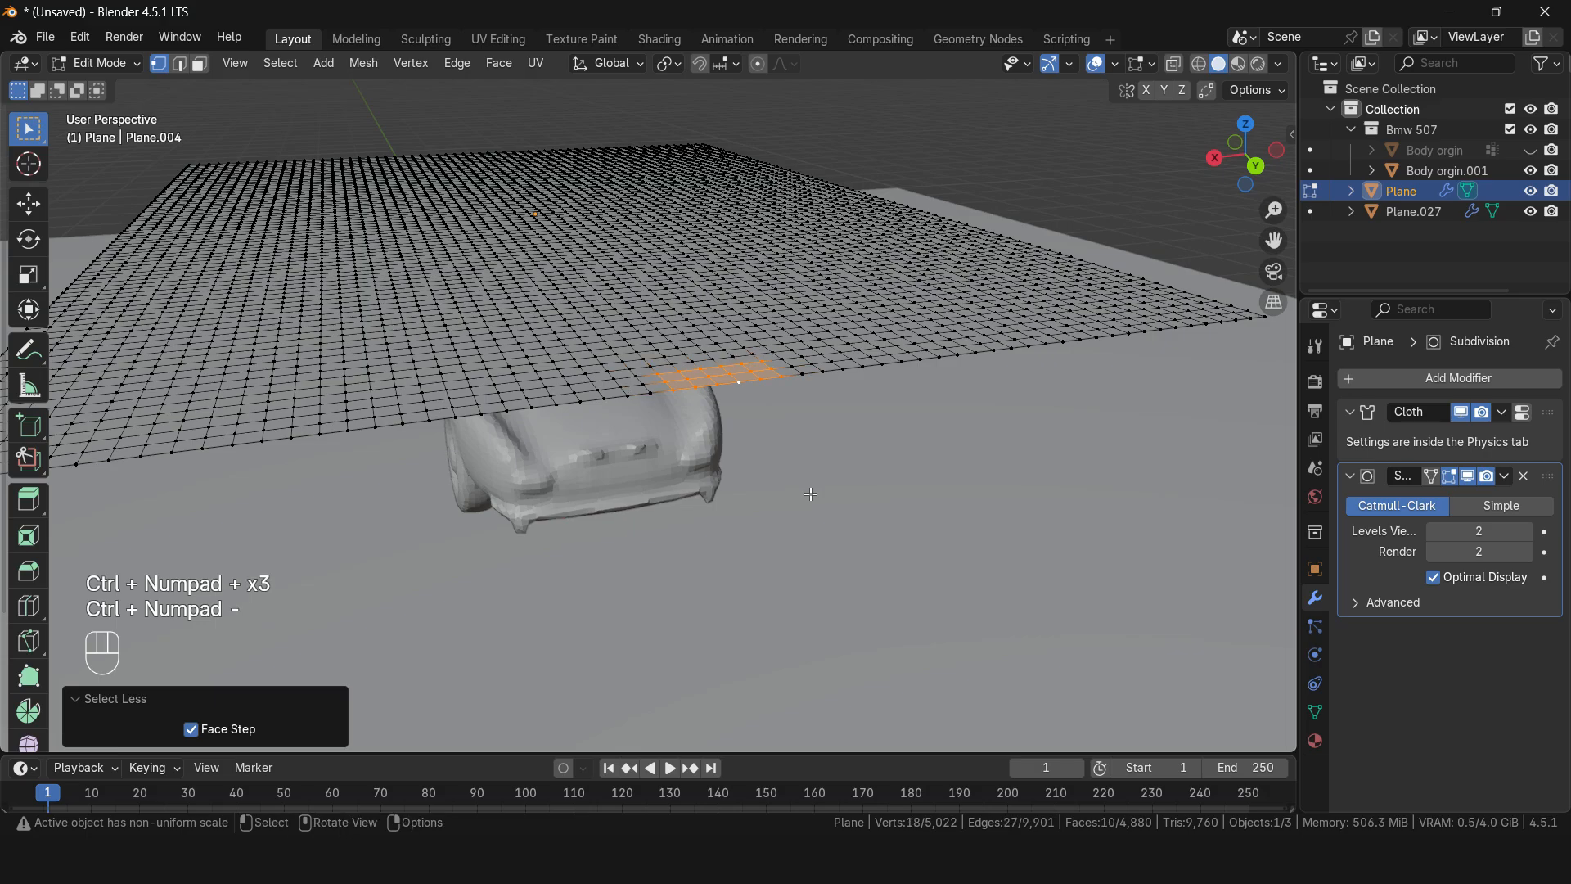
Step: Assign the selected cloth vertices to a new vertex group named Pin
{"action": "left_click", "coordinate": [1316, 711]}
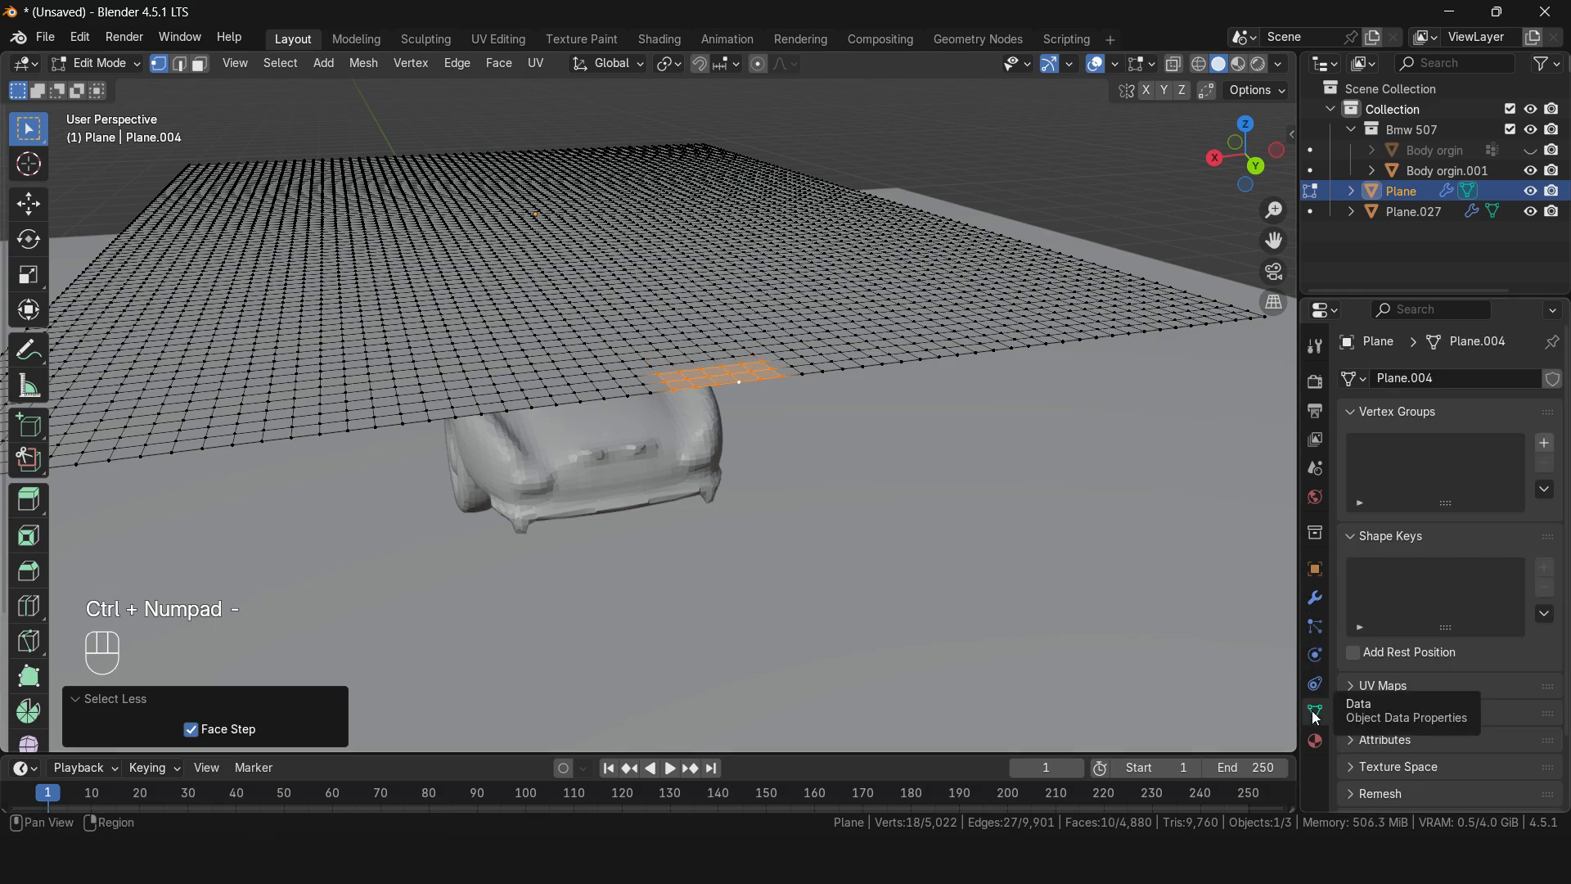
{"action": "left_click", "coordinate": [1546, 443]}
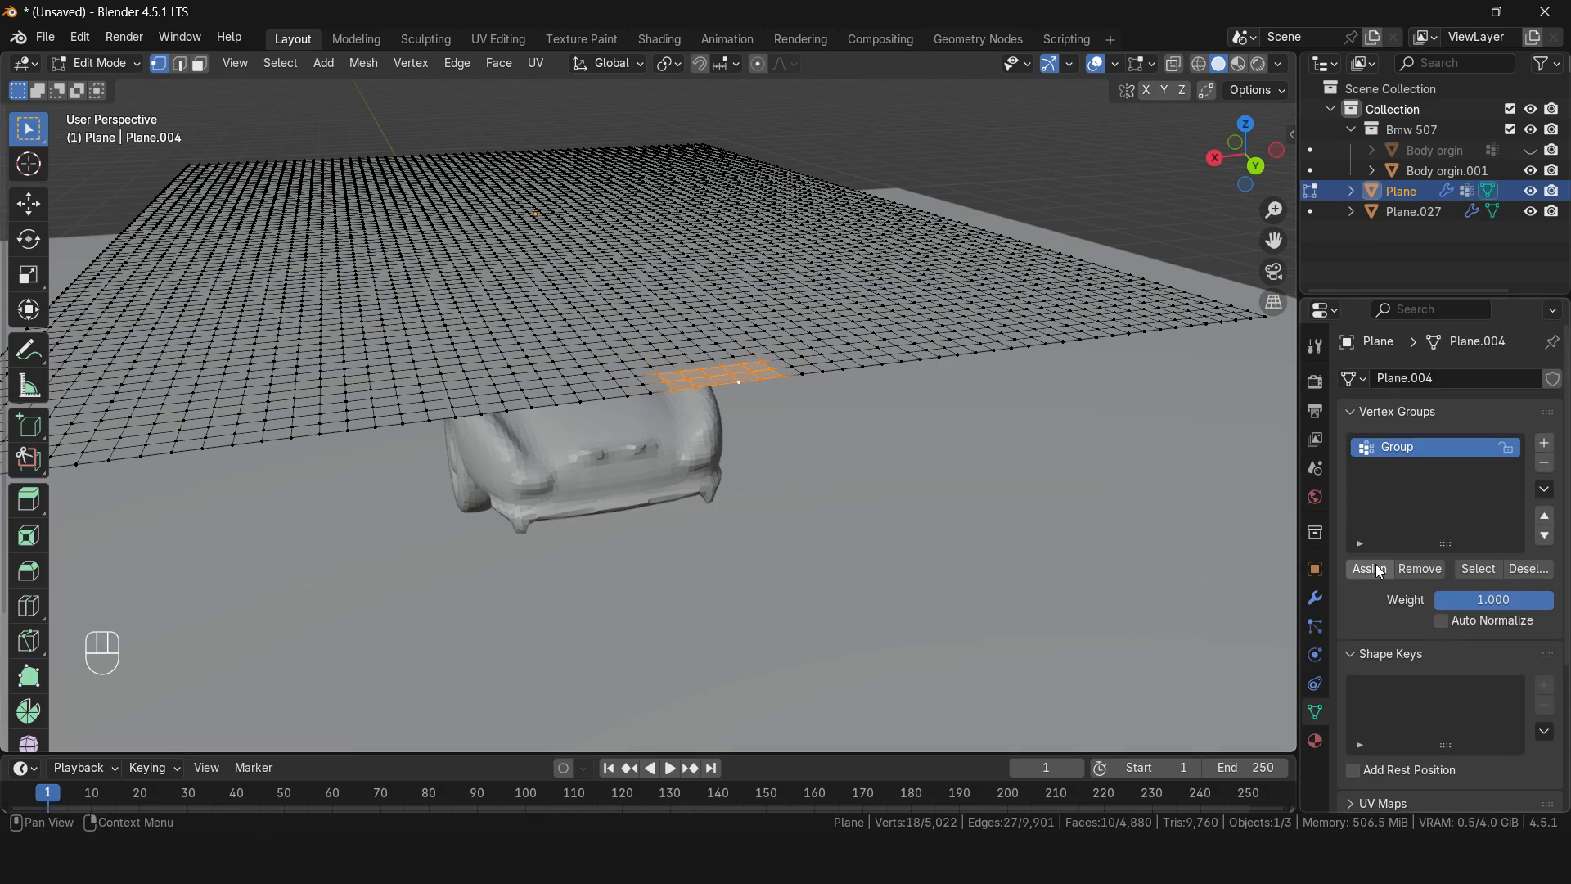
{"action": "left_click", "coordinate": [1372, 569]}
{"action": "key", "text": "Tab"}
{"action": "double_click", "coordinate": [1408, 449]}
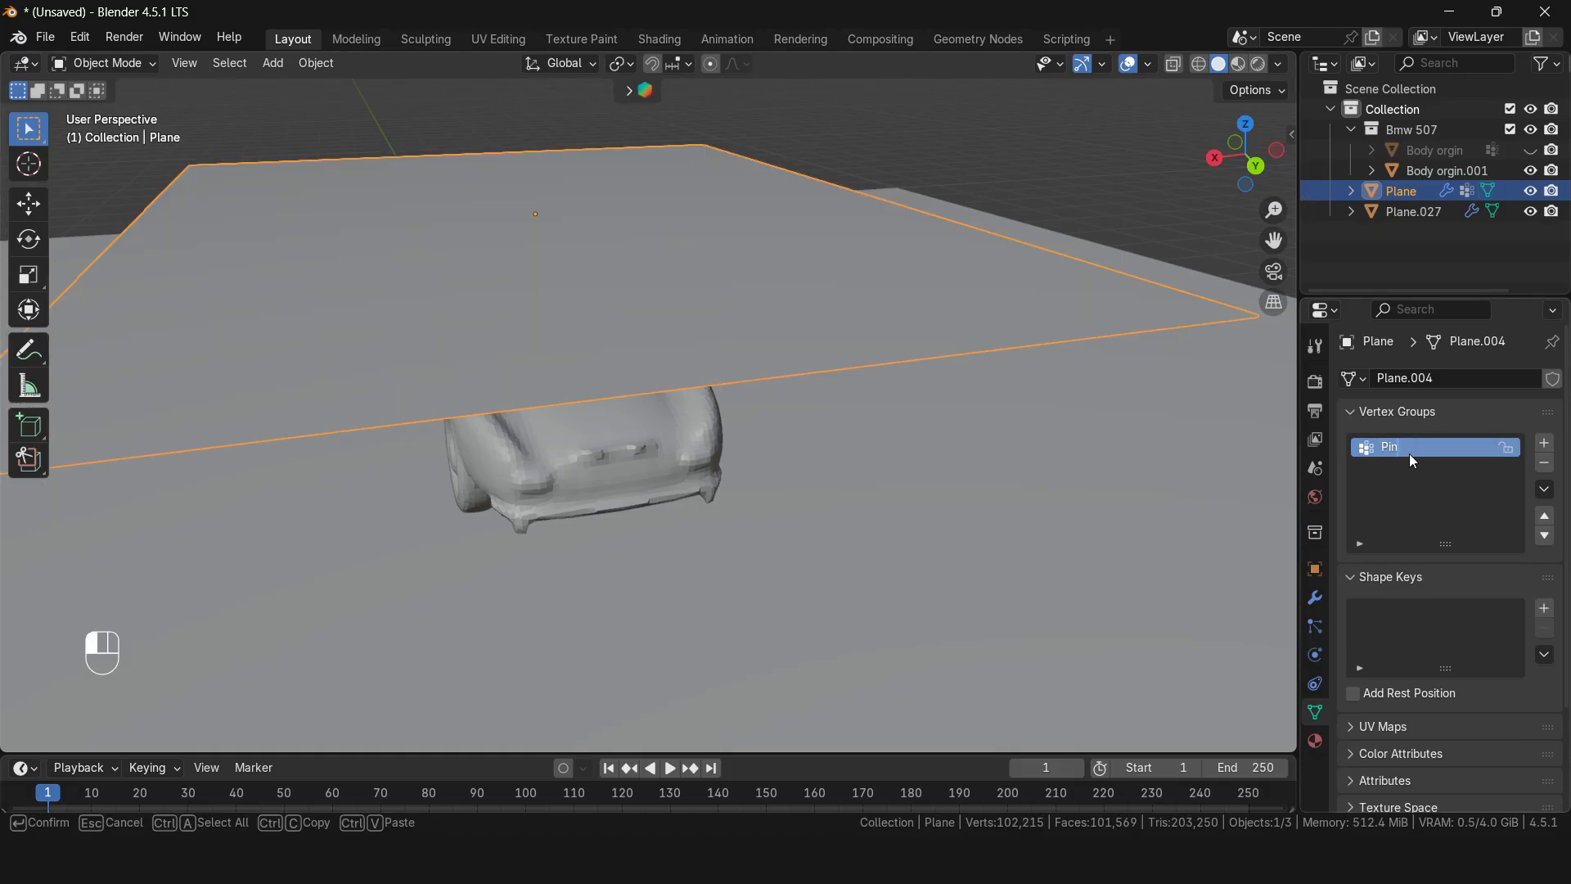
{"action": "key", "text": "Return"}
Step: Assign the Pin vertex group as the pin group in the cloth's Shape physics settings
{"action": "scroll", "coordinate": [435, 340], "scroll_direction": "down", "scroll_amount": 3}
{"action": "middle_click_drag", "start_coordinate": [435, 341], "coordinate": [809, 381]}
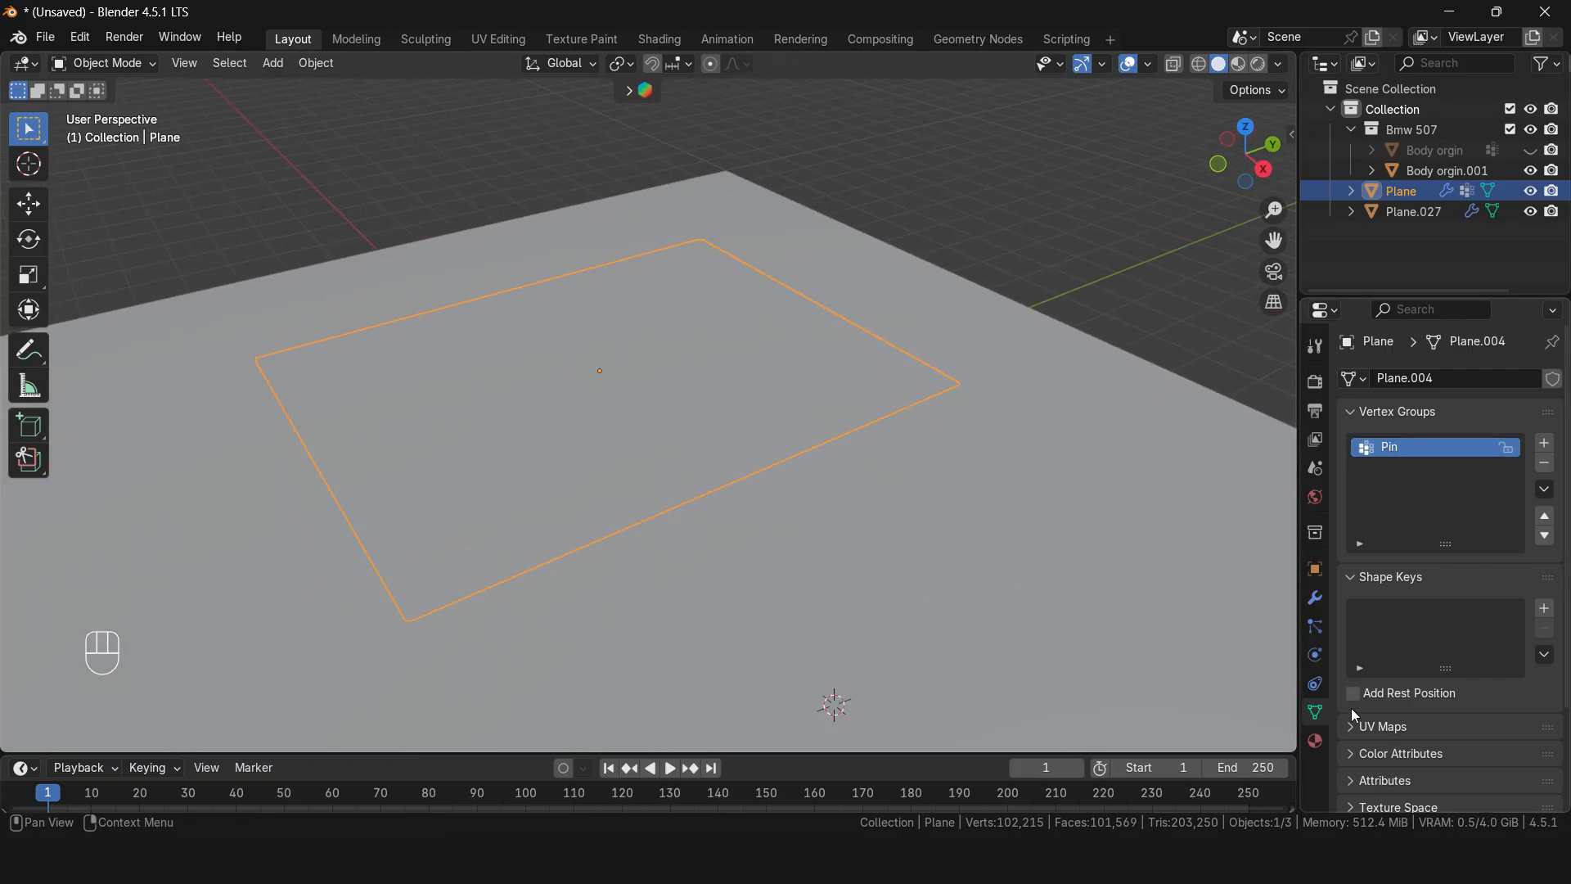
{"action": "left_click", "coordinate": [1317, 665]}
{"action": "scroll", "coordinate": [1391, 605], "scroll_direction": "down", "scroll_amount": 12}
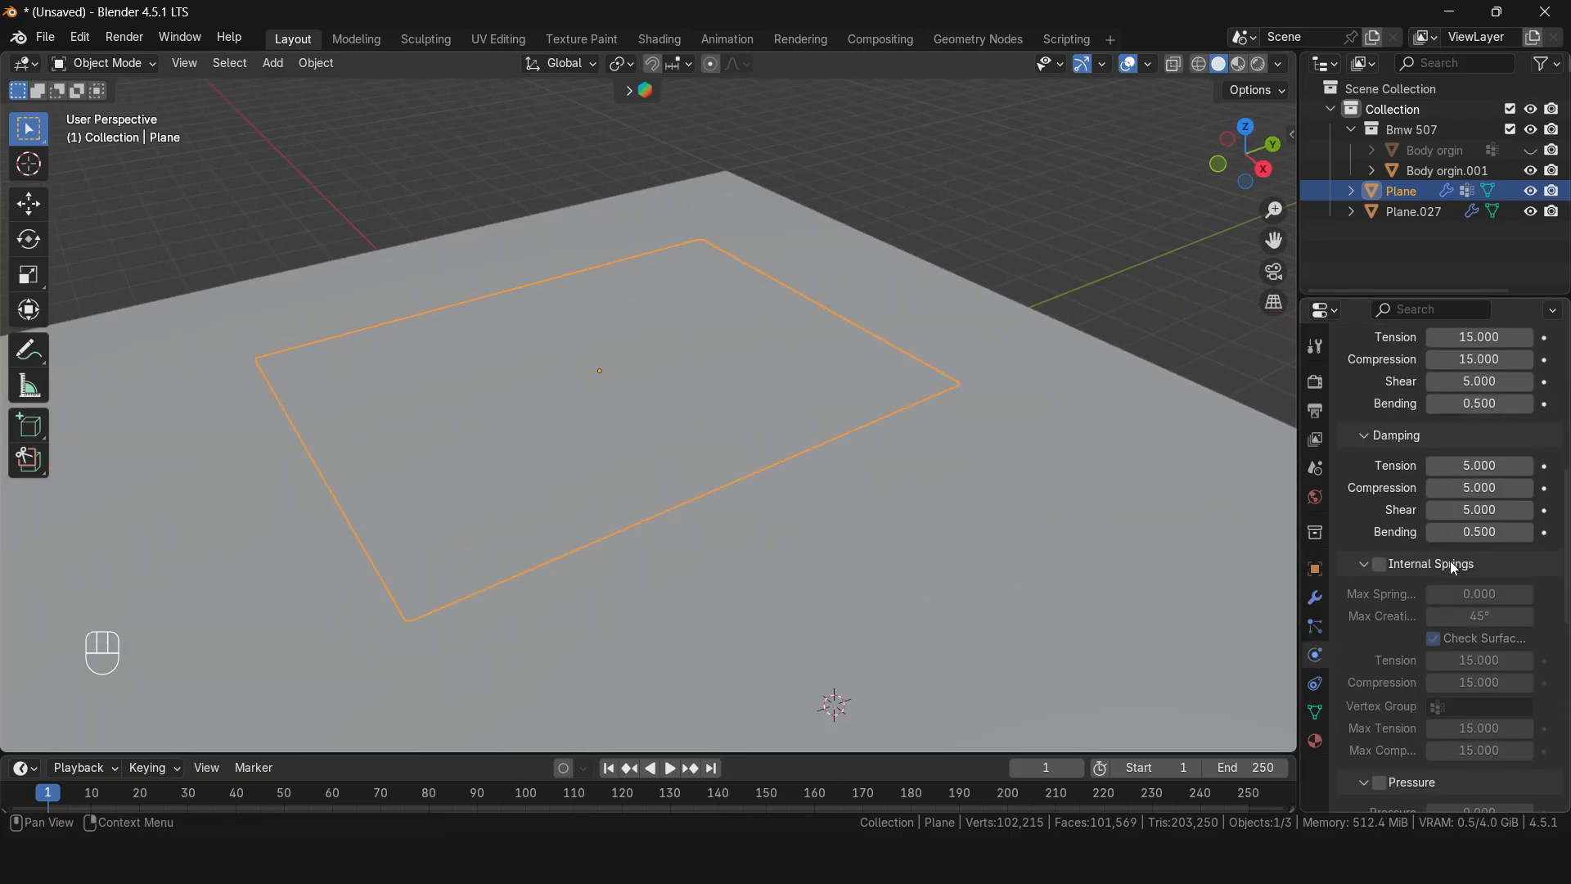
{"action": "scroll", "coordinate": [1437, 582], "scroll_direction": "down", "scroll_amount": 4}
{"action": "left_click", "coordinate": [1397, 573]}
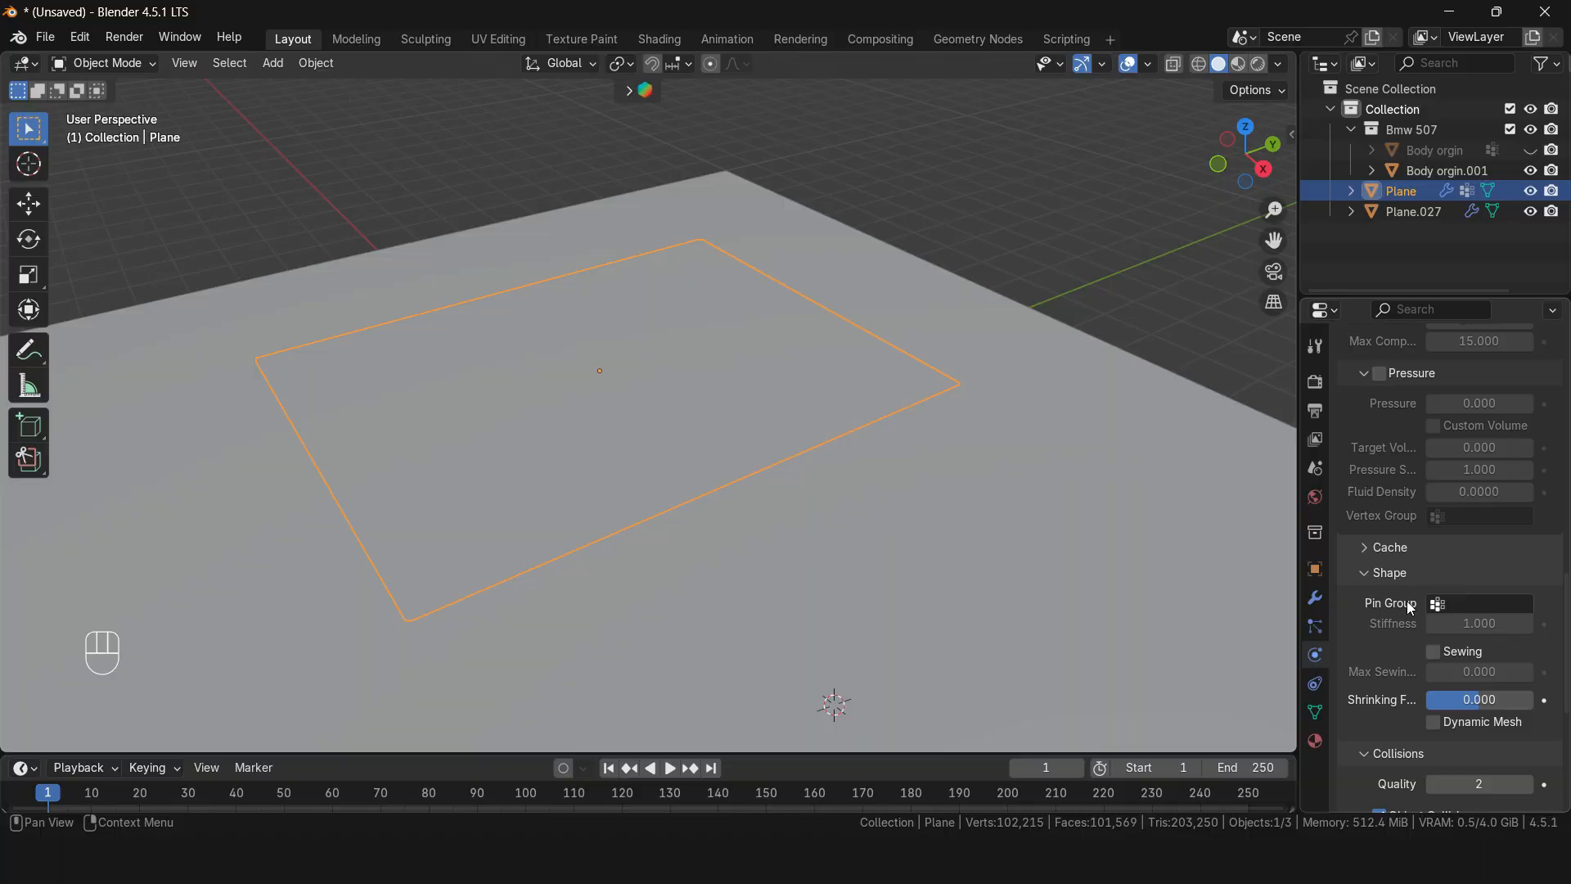
{"action": "left_click", "coordinate": [1469, 602]}
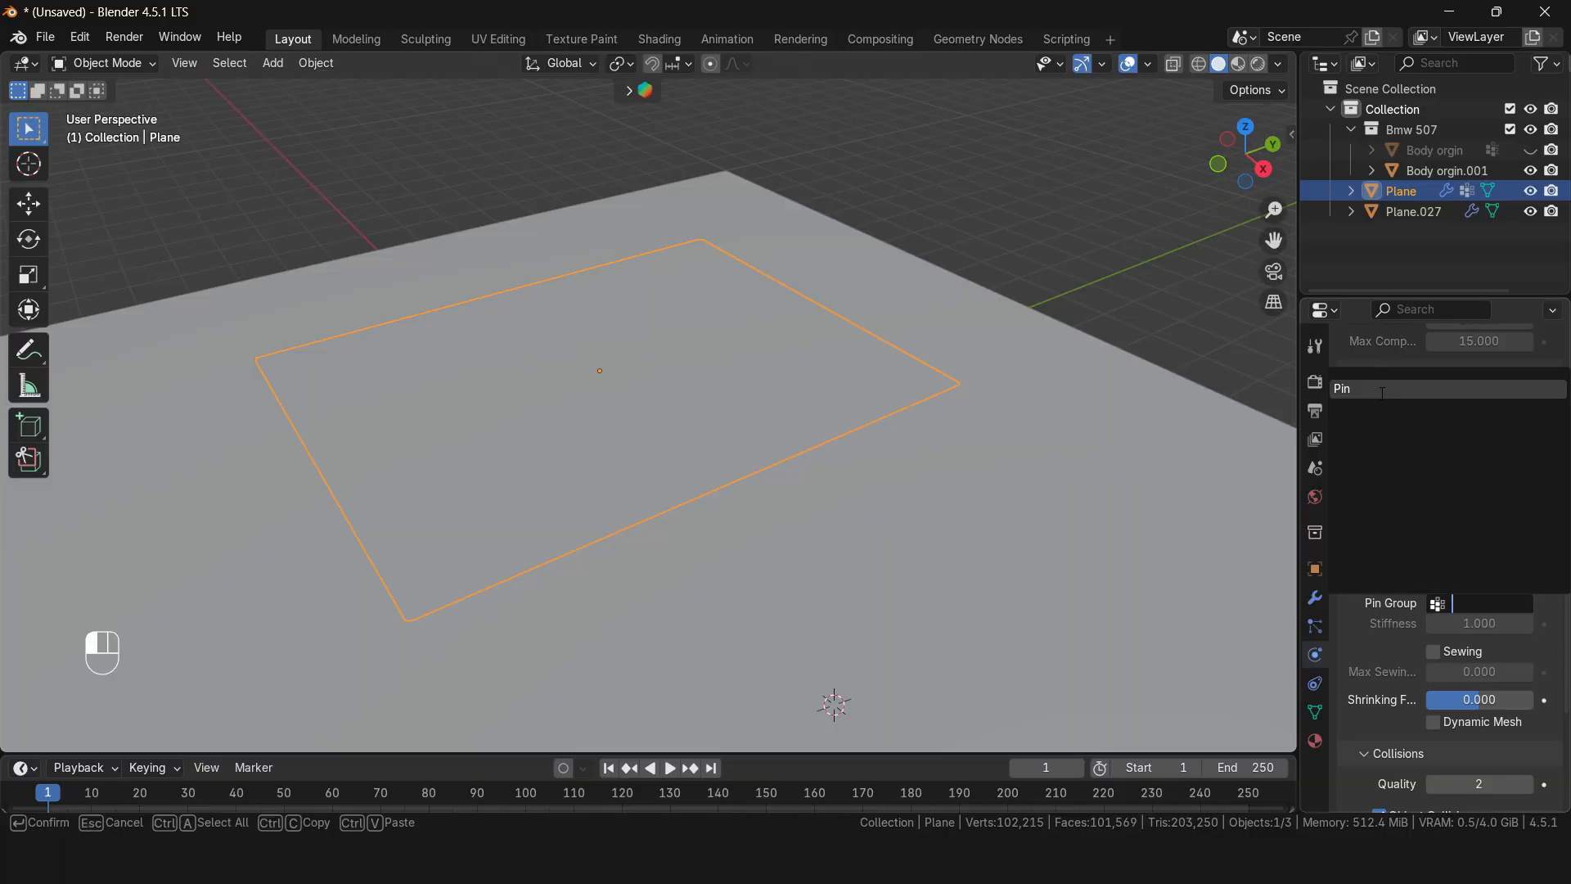
{"action": "left_click", "coordinate": [1318, 391]}
Step: Play the pinned cloth simulation to about frame 36 and examine the held rear edge from the car's side
{"action": "middle_click_drag", "start_coordinate": [965, 491], "coordinate": [927, 433]}
{"action": "left_click", "coordinate": [995, 276]}
{"action": "key", "text": "space"}
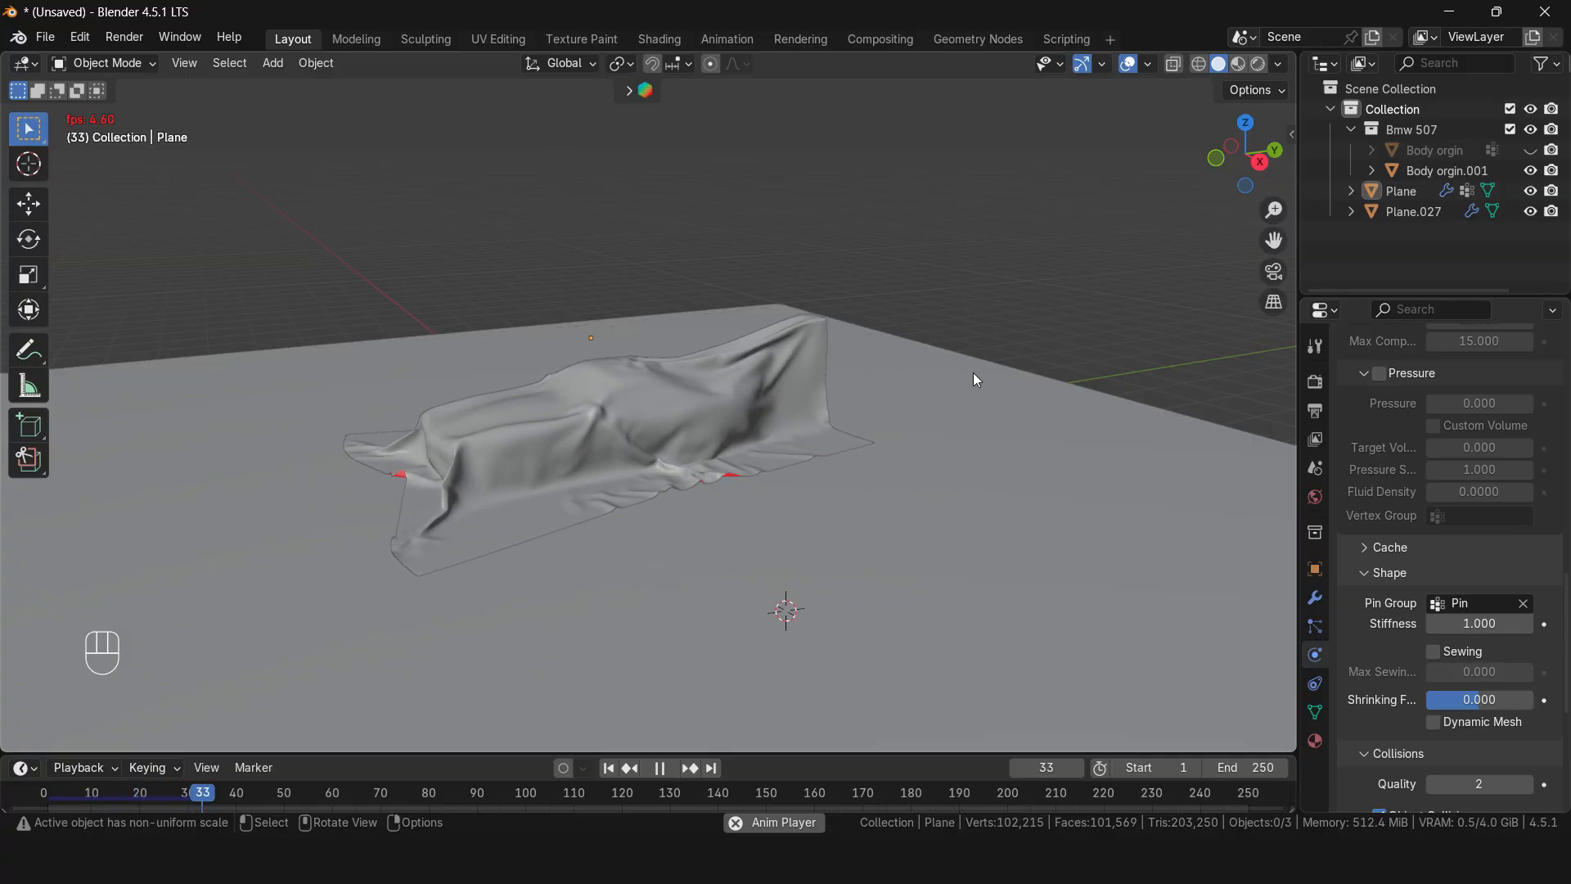
{"action": "key", "text": "space"}
{"action": "middle_click_drag", "start_coordinate": [974, 371], "coordinate": [858, 387]}
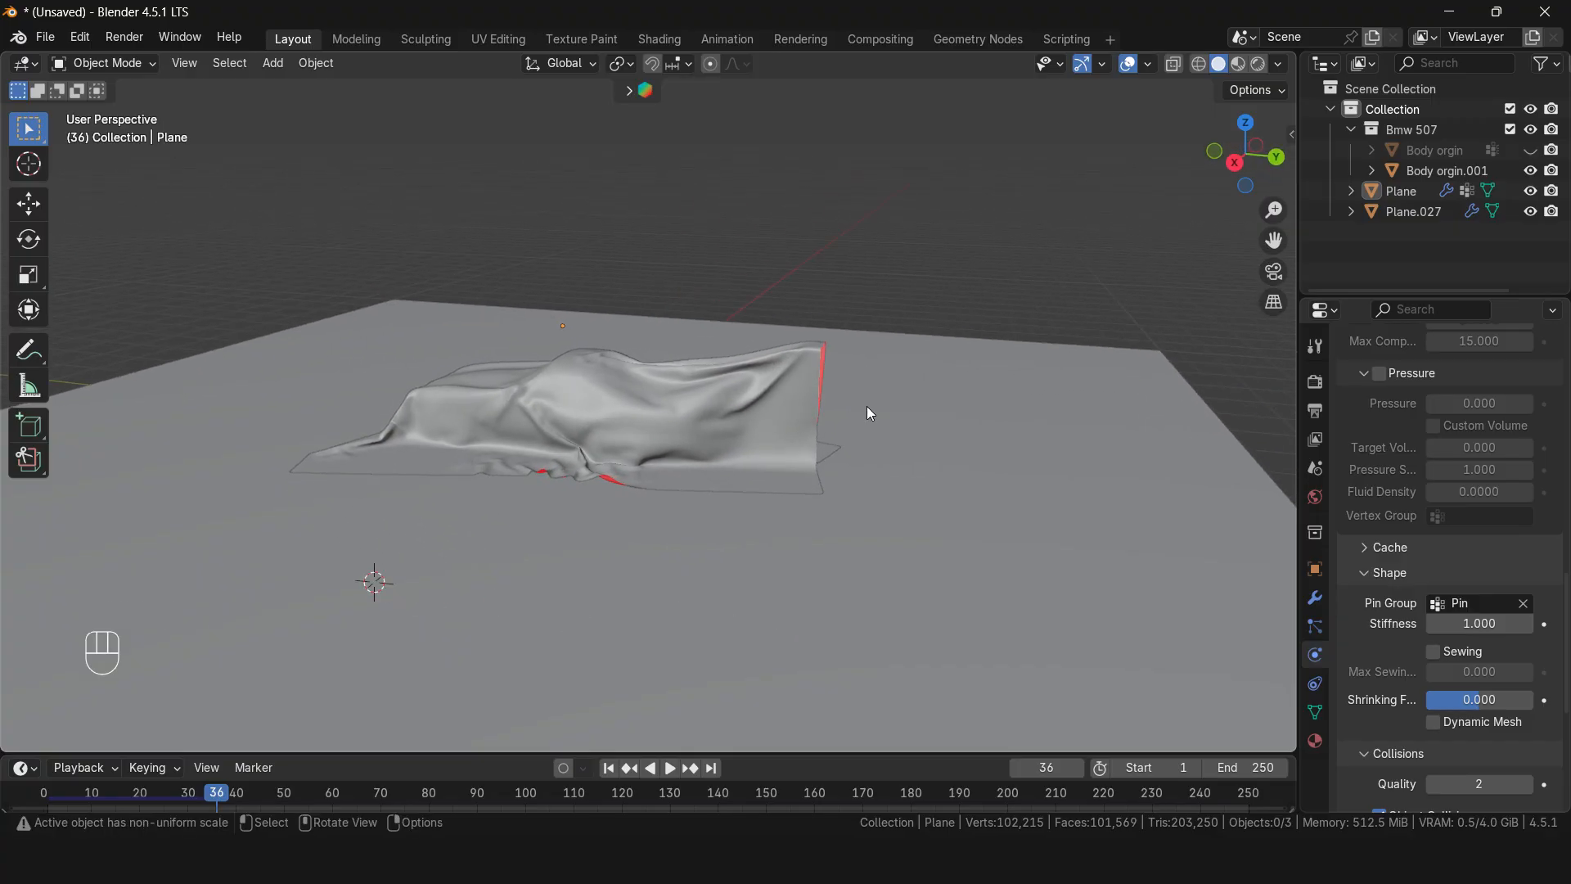
Step: At frame 1, select two adjacent vertices mid-way along the cloth's rear edge and snap the 3D cursor to them
{"action": "key", "text": "shift+Left"}
{"action": "left_click", "coordinate": [694, 350]}
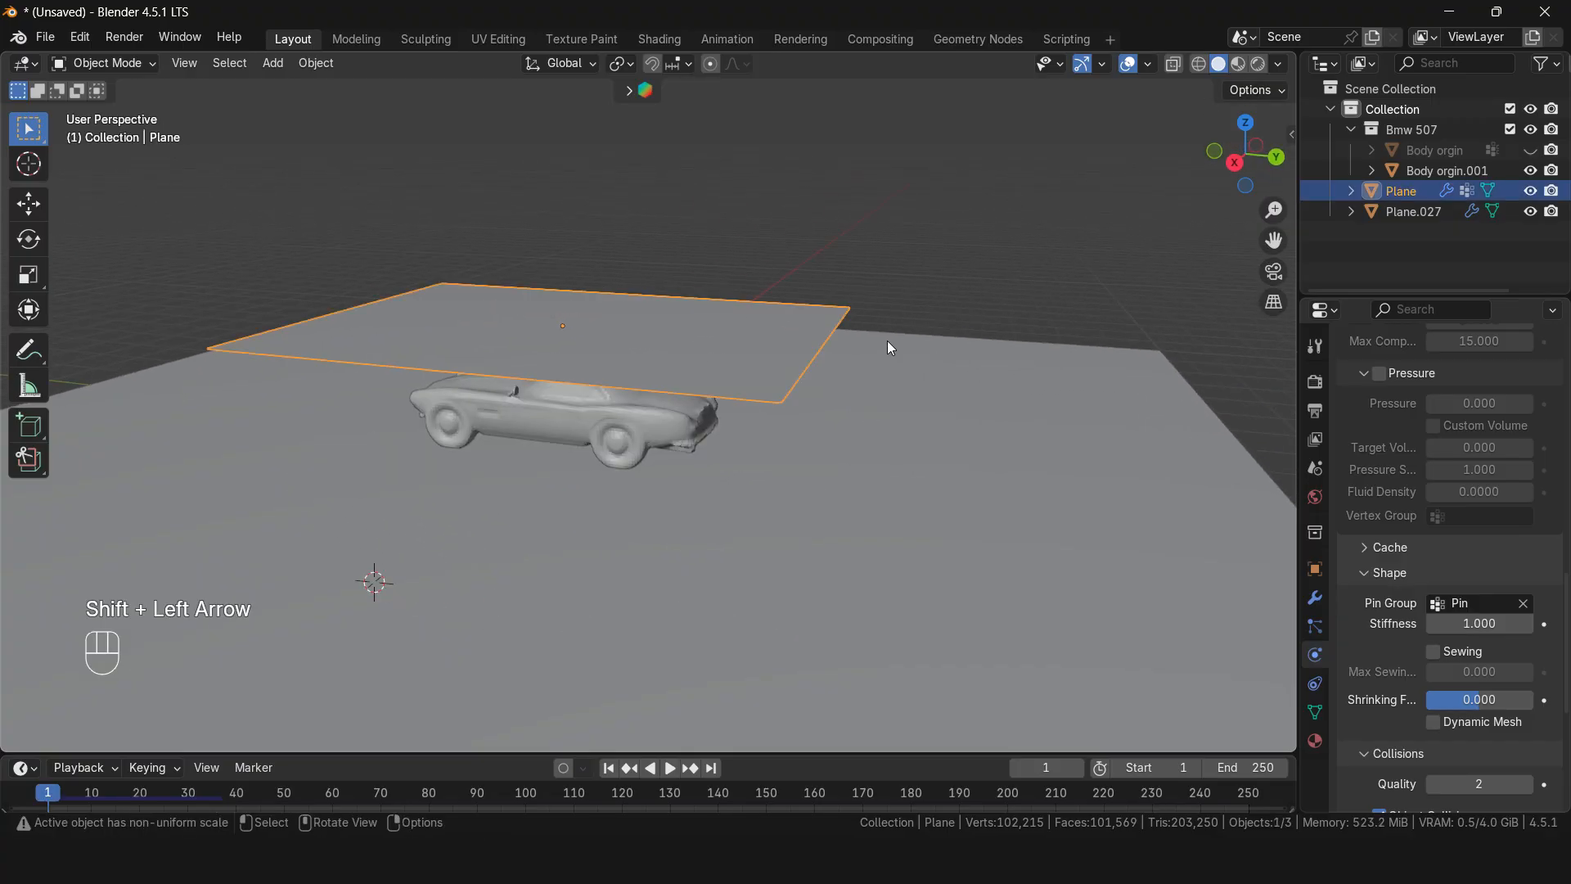
{"action": "key", "text": "Tab"}
{"action": "scroll", "coordinate": [947, 349], "scroll_direction": "up", "scroll_amount": 2}
{"action": "middle_click_drag", "start_coordinate": [947, 348], "coordinate": [743, 448]}
{"action": "scroll", "coordinate": [743, 448], "scroll_direction": "up", "scroll_amount": 2}
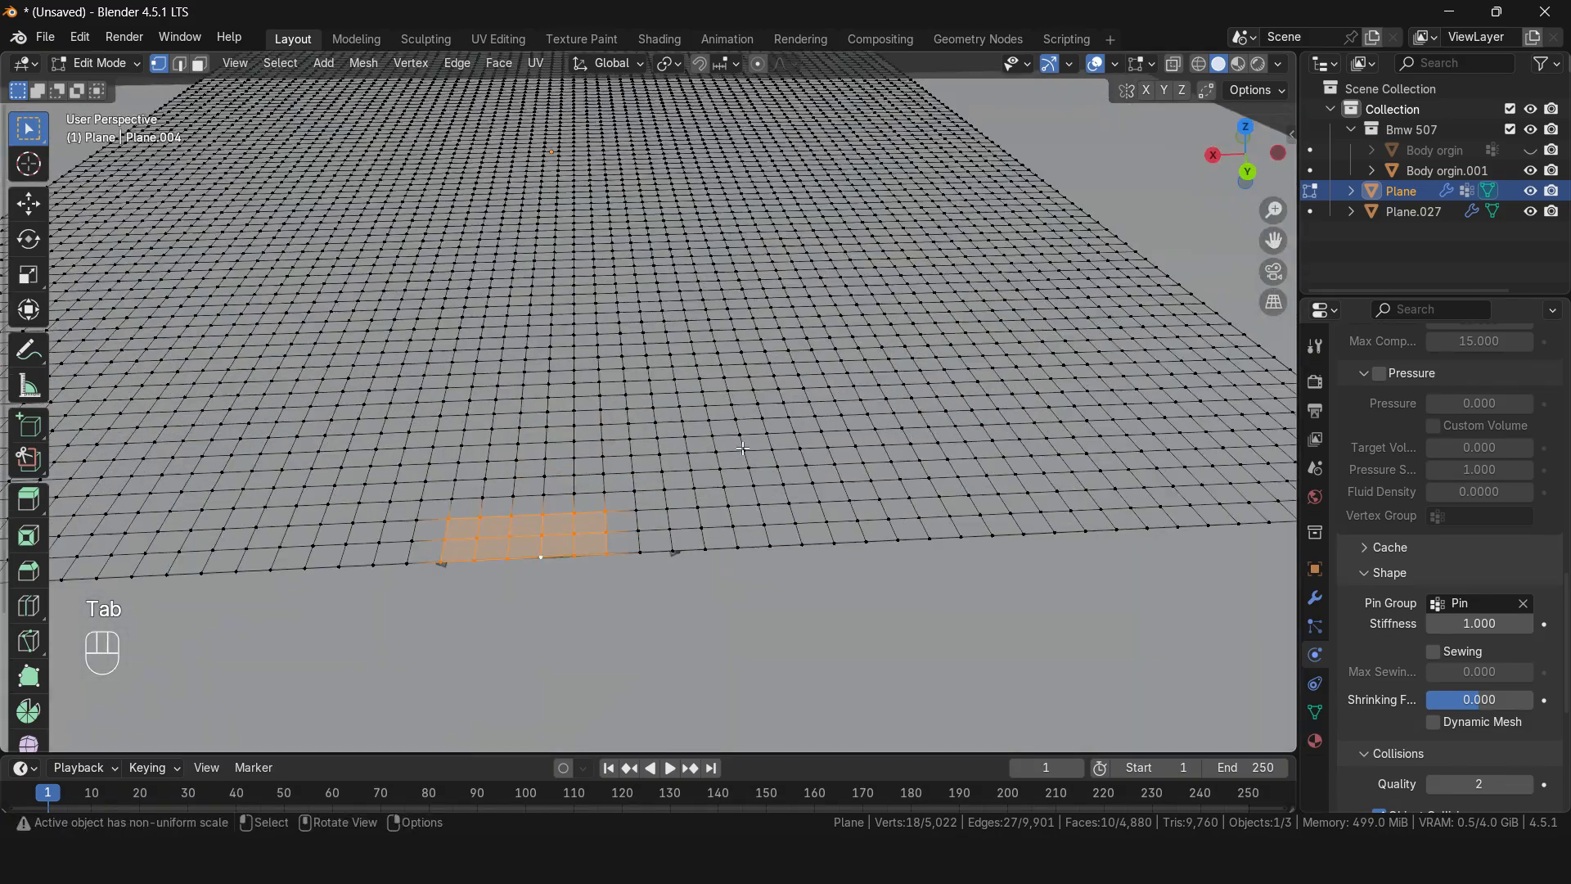
{"action": "scroll", "coordinate": [742, 455], "scroll_direction": "up", "scroll_amount": 2}
{"action": "middle_click_drag", "start_coordinate": [709, 566], "coordinate": [727, 569]}
{"action": "left_click", "coordinate": [712, 650]}
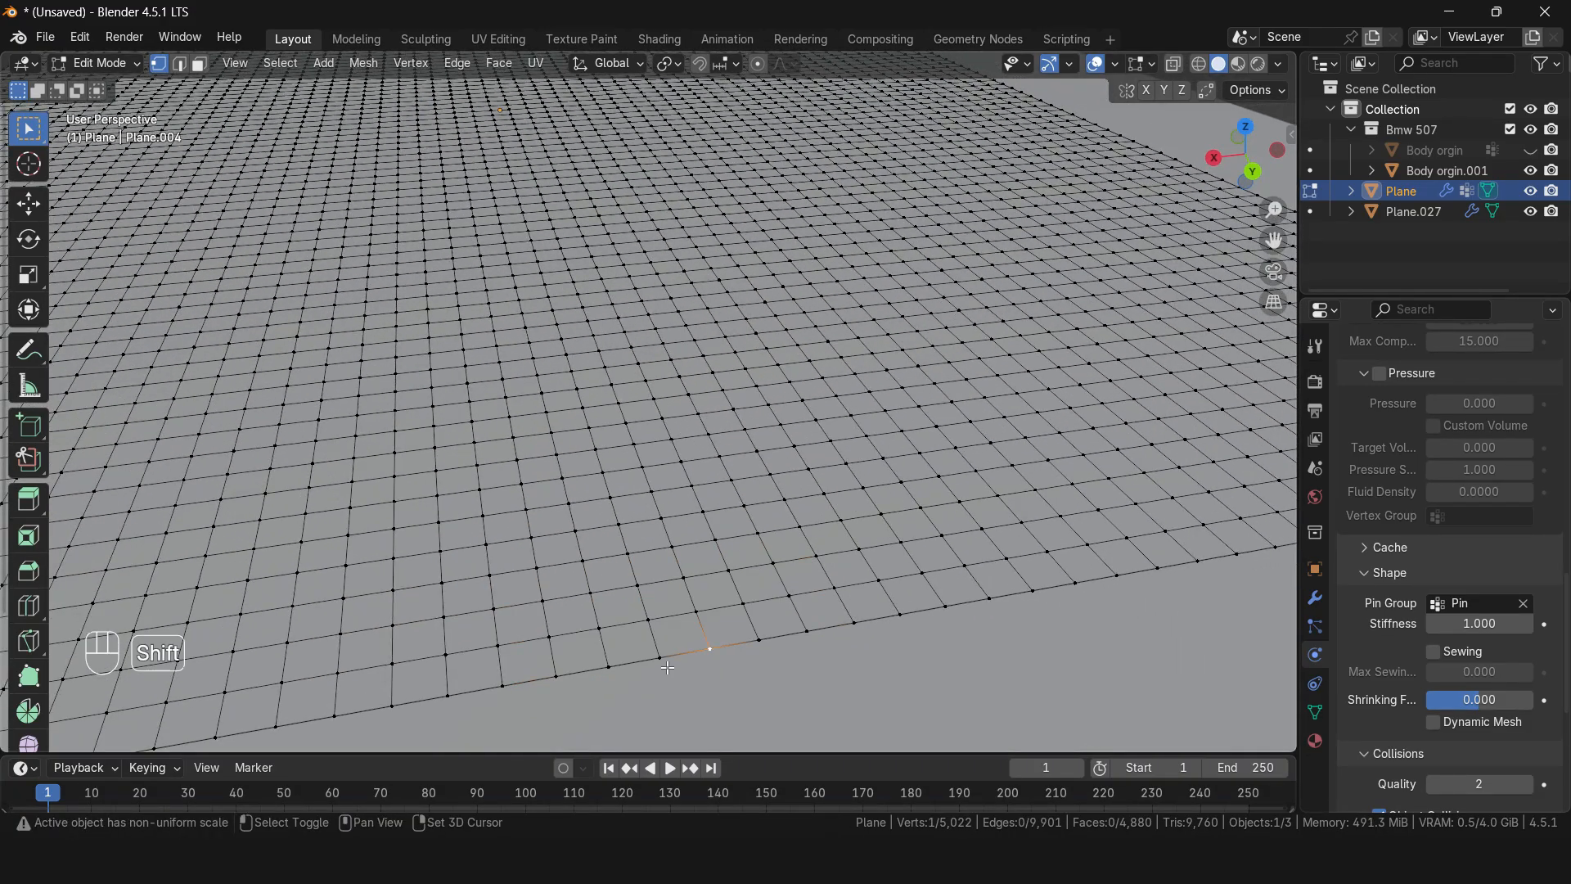
{"action": "key", "text": "shift+s"}
{"action": "left_click", "coordinate": [789, 625]}
Step: Add a Single Arrow empty at the 3D cursor on the cloth's rear edge in Object Mode
{"action": "scroll", "coordinate": [594, 538], "scroll_direction": "down", "scroll_amount": 8}
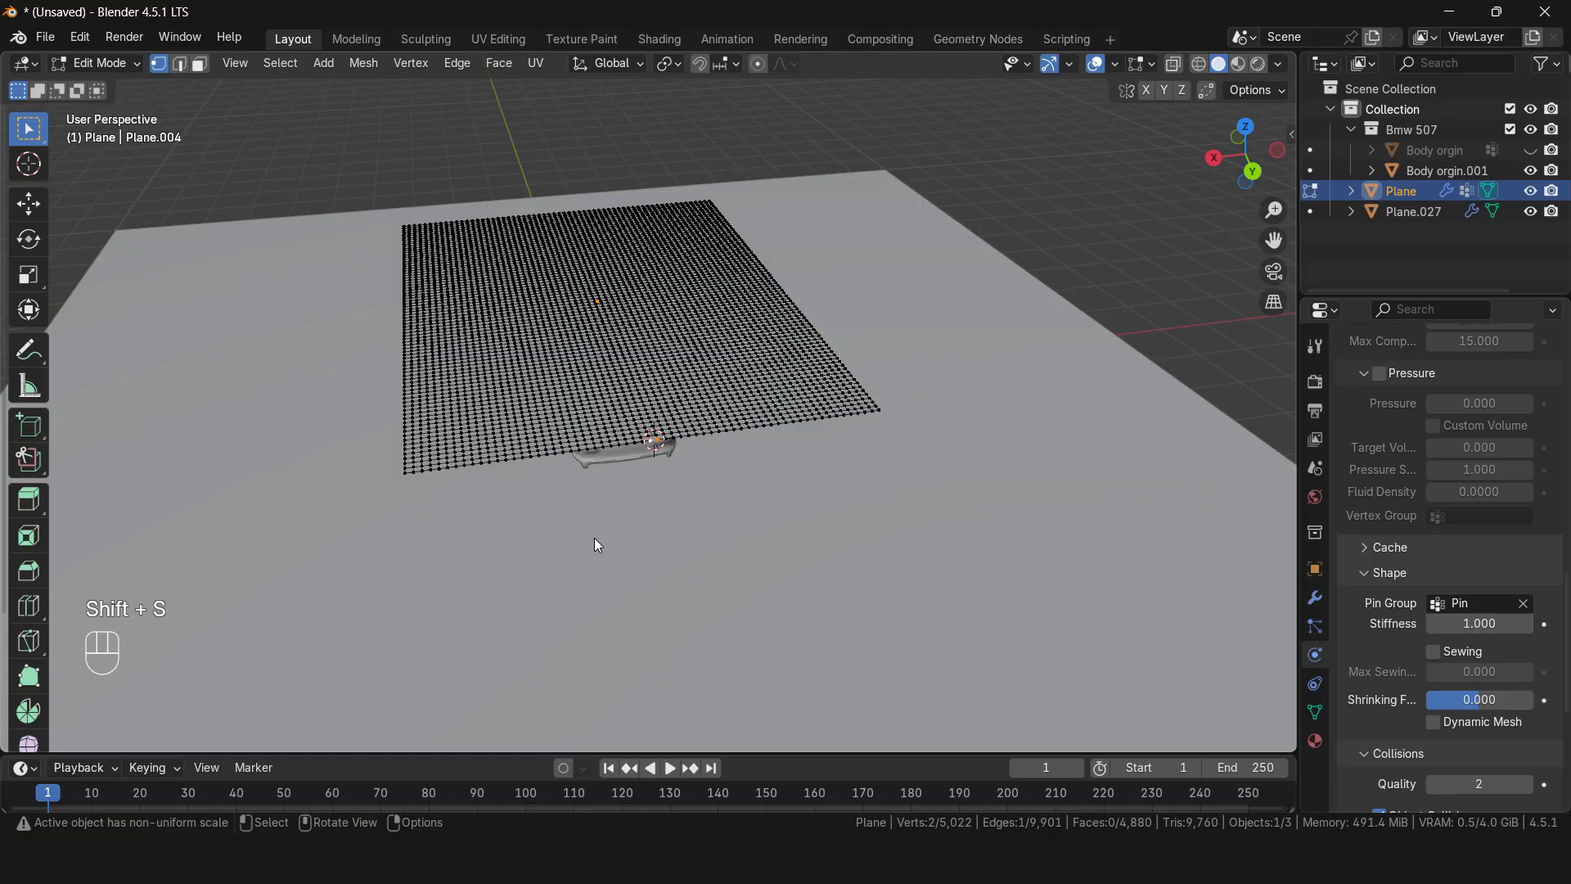
{"action": "key", "text": "Tab"}
{"action": "scroll", "coordinate": [733, 467], "scroll_direction": "up", "scroll_amount": 3}
{"action": "key", "text": "shift+a"}
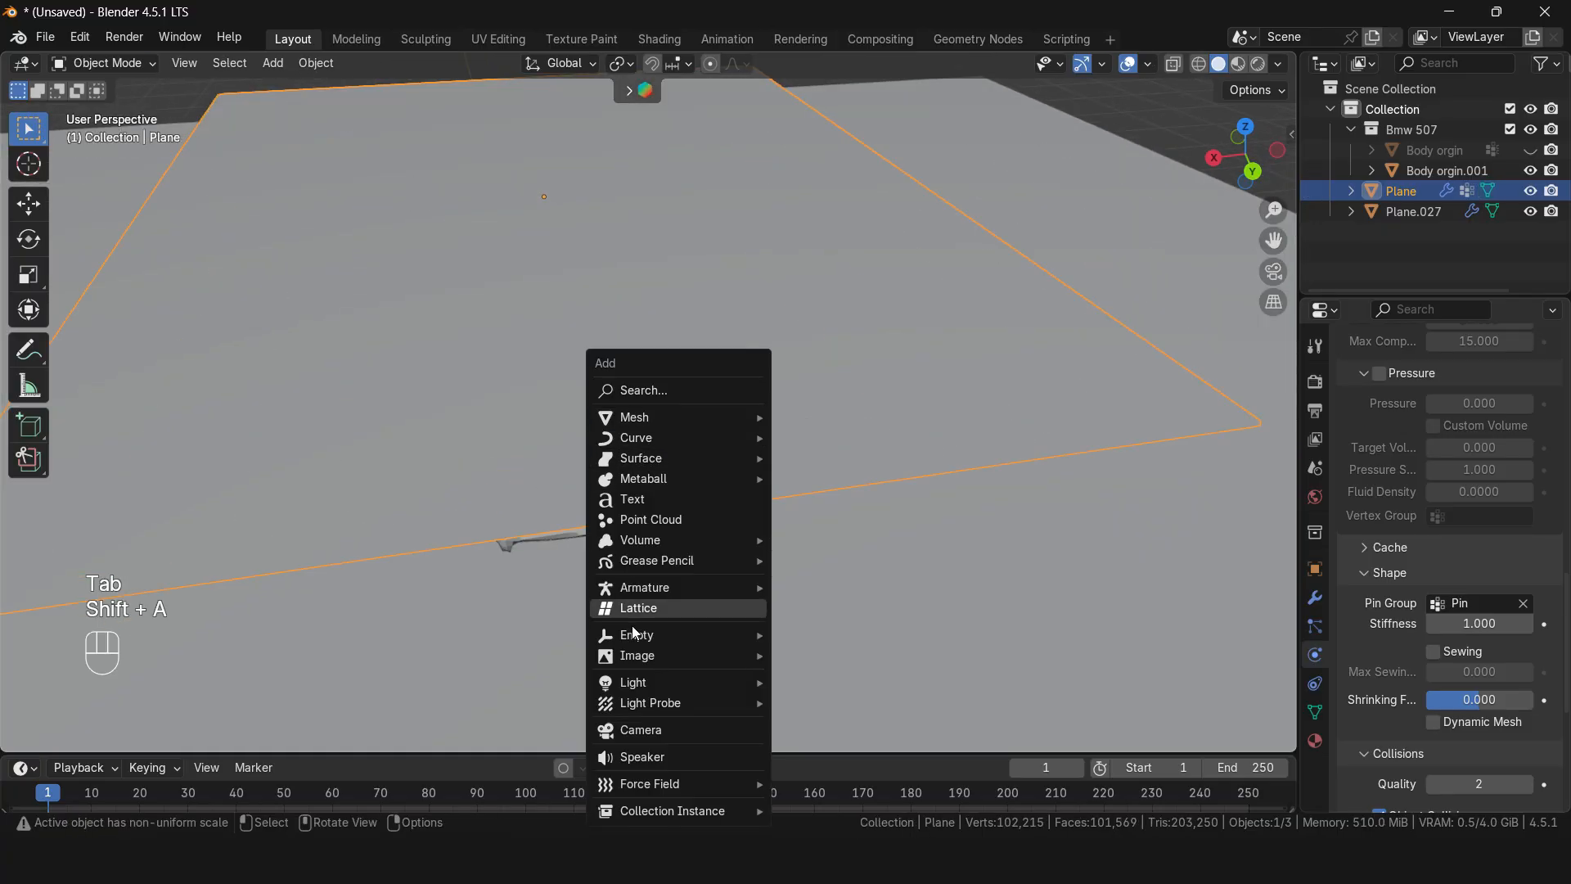
{"action": "mouse_move", "coordinate": [634, 636]}
{"action": "left_click", "coordinate": [827, 678]}
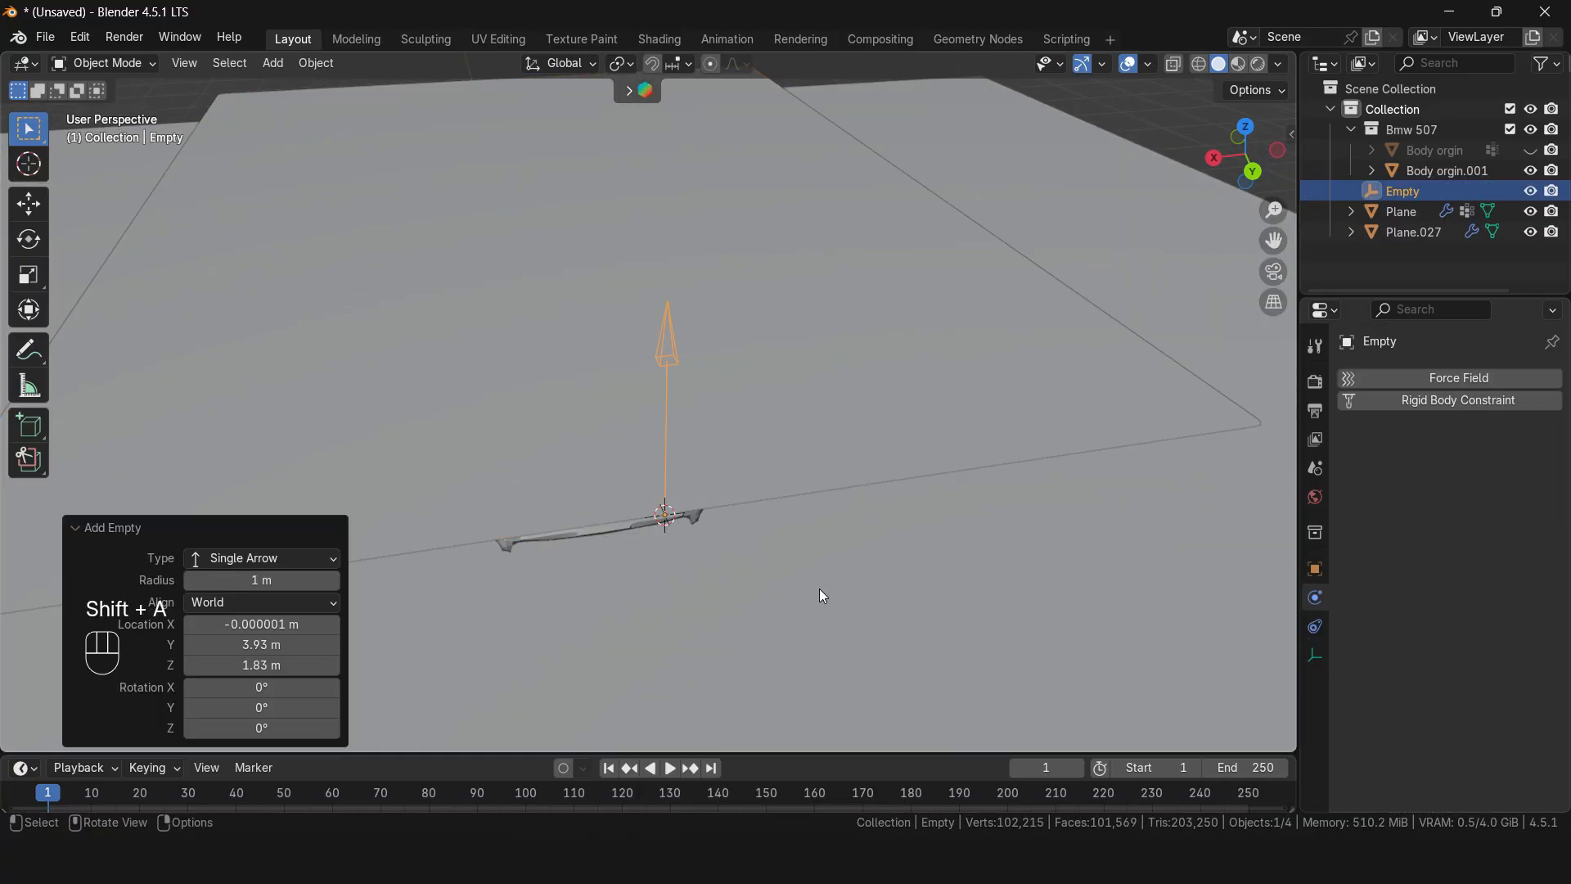
Step: Rotate the arrow empty -90° about the global X axis so it points away from the car's rear
{"action": "key", "text": "r"}
{"action": "key", "text": "x"}
{"action": "key", "text": "9"}
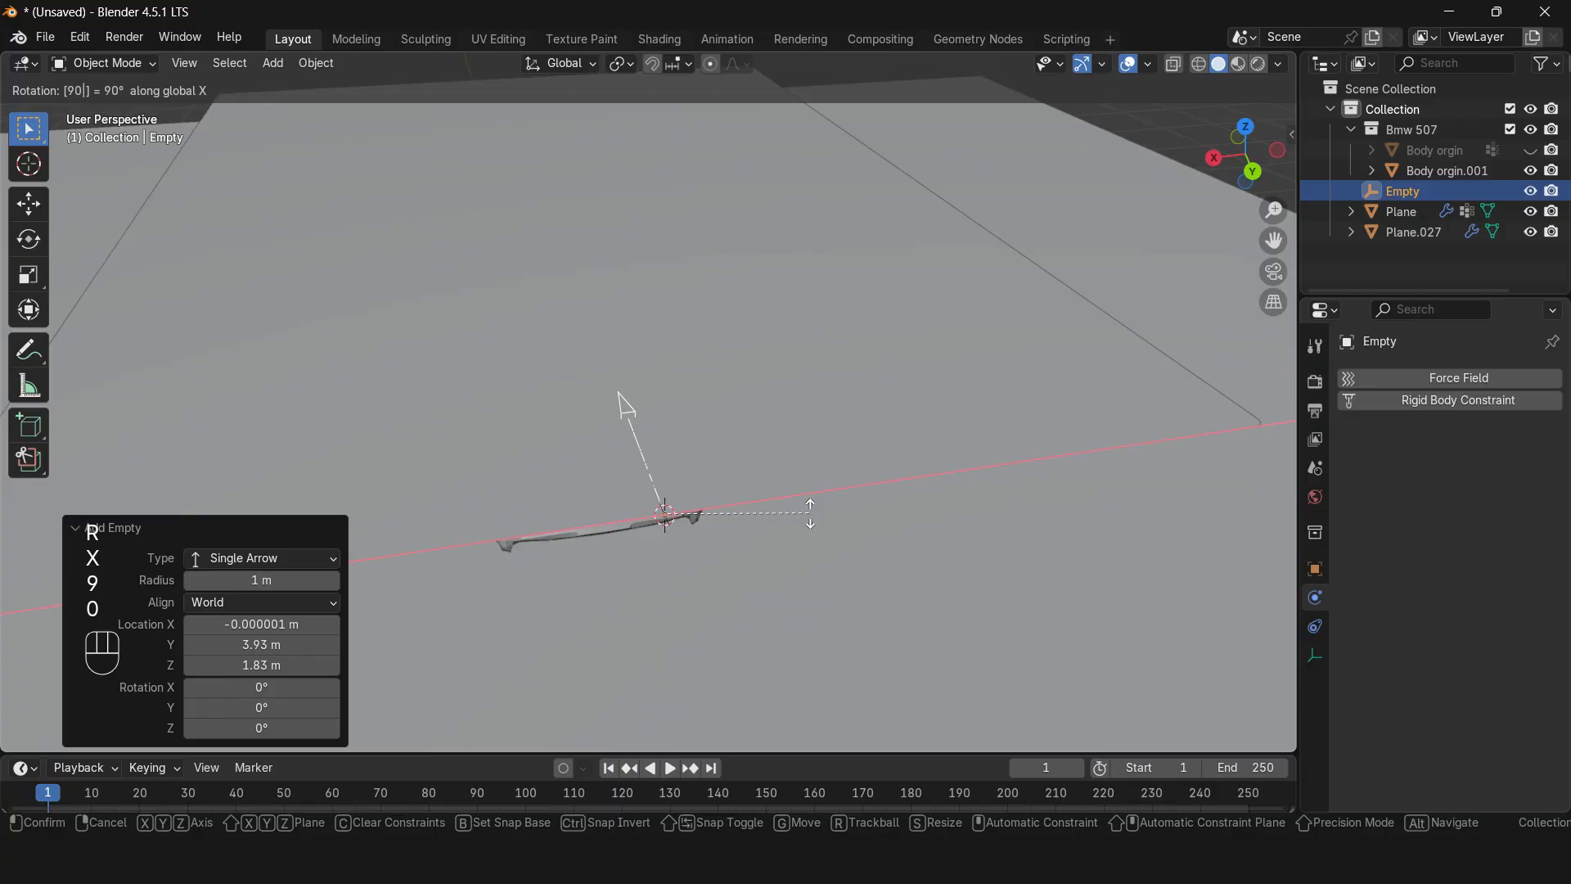
{"action": "key", "text": "Return"}
{"action": "middle_click_drag", "start_coordinate": [690, 533], "coordinate": [575, 582]}
Step: Add a Hook modifier to the cloth plane with the arrow empty as its object
{"action": "middle_click_drag", "start_coordinate": [1136, 512], "coordinate": [1186, 578]}
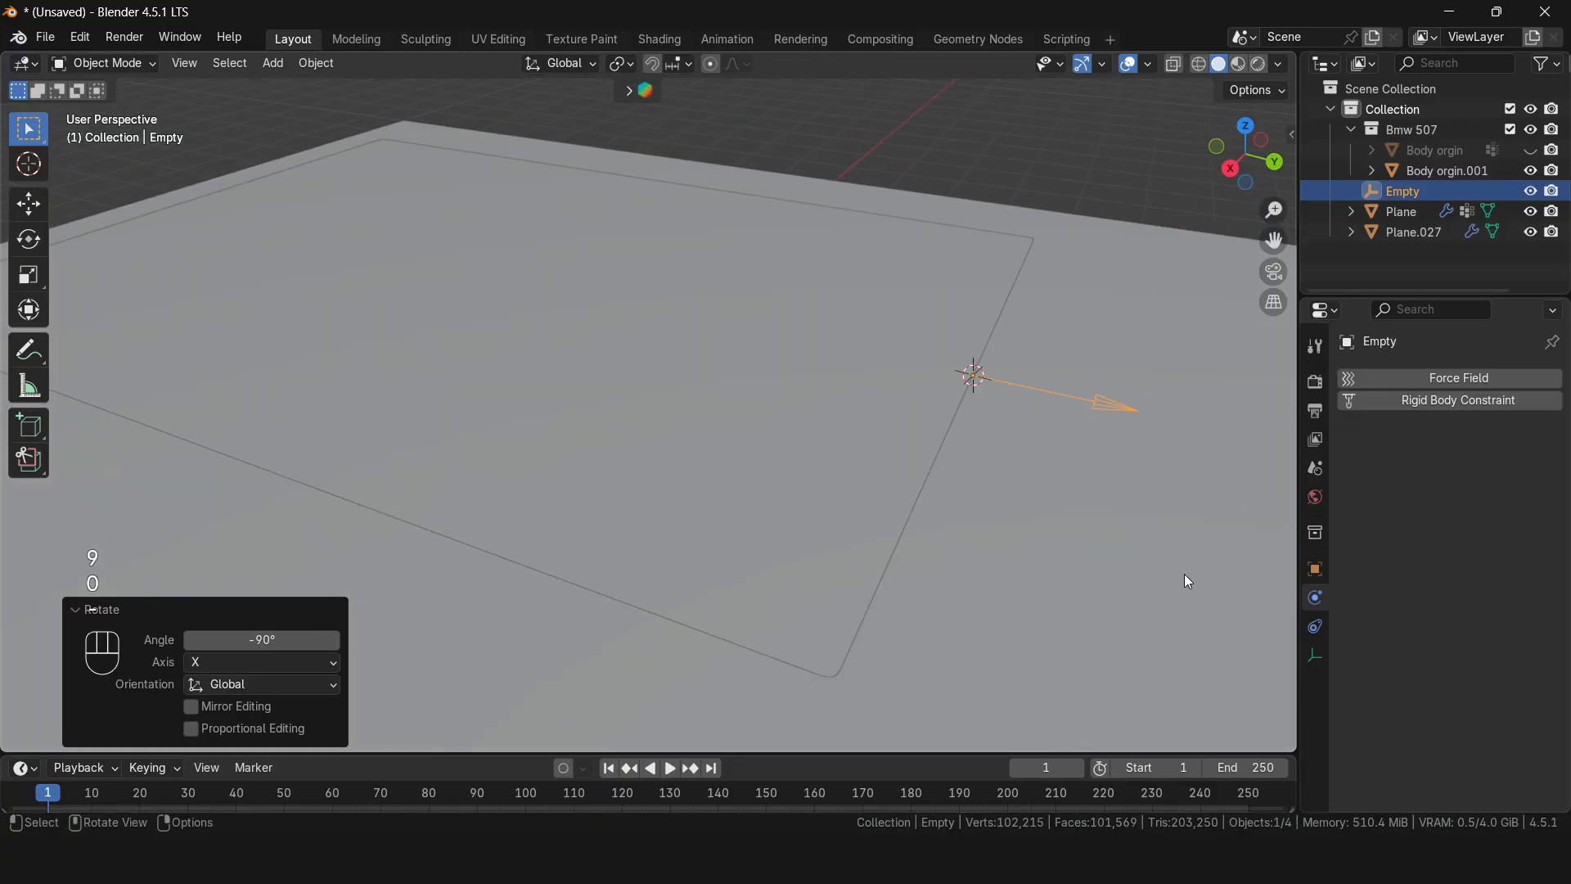
{"action": "left_click", "coordinate": [848, 470]}
{"action": "left_click", "coordinate": [1429, 378]}
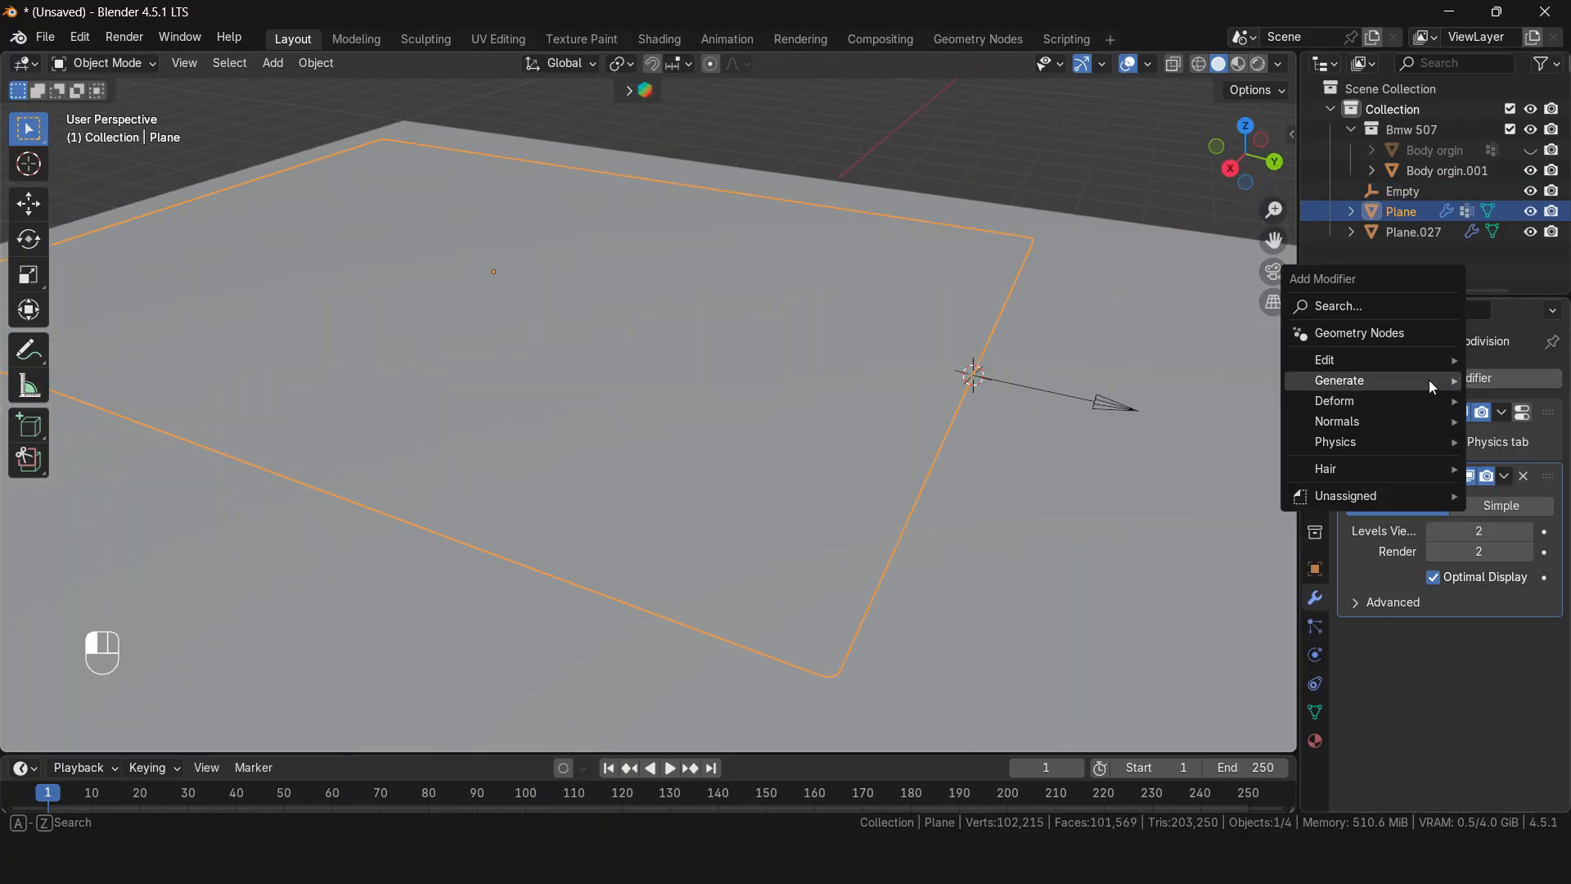
{"action": "mouse_move", "coordinate": [1334, 402]}
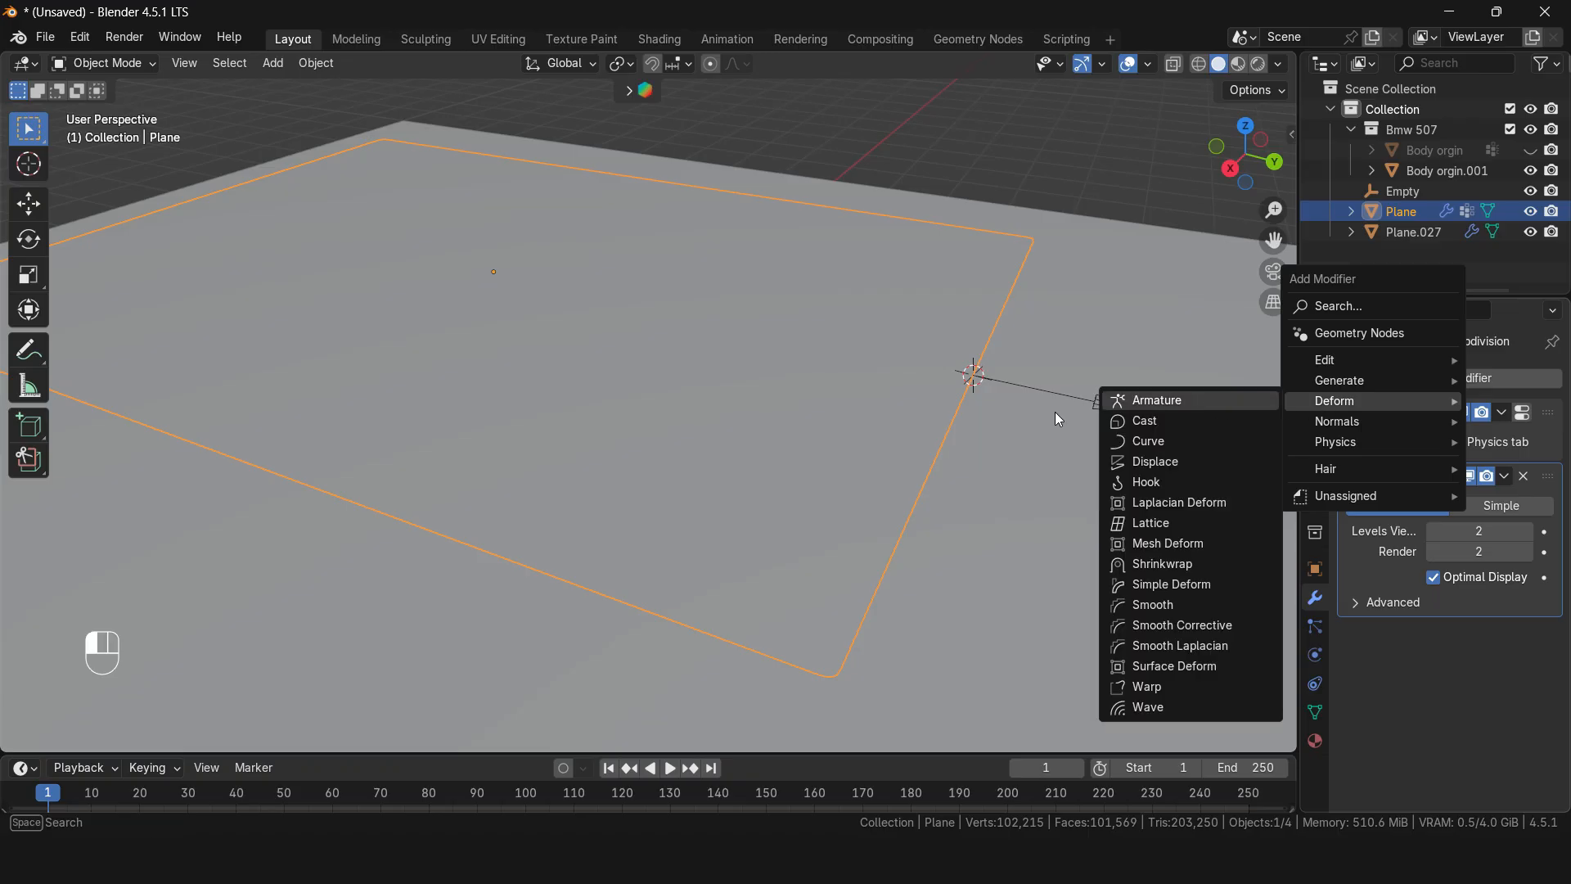
{"action": "left_click", "coordinate": [1149, 484]}
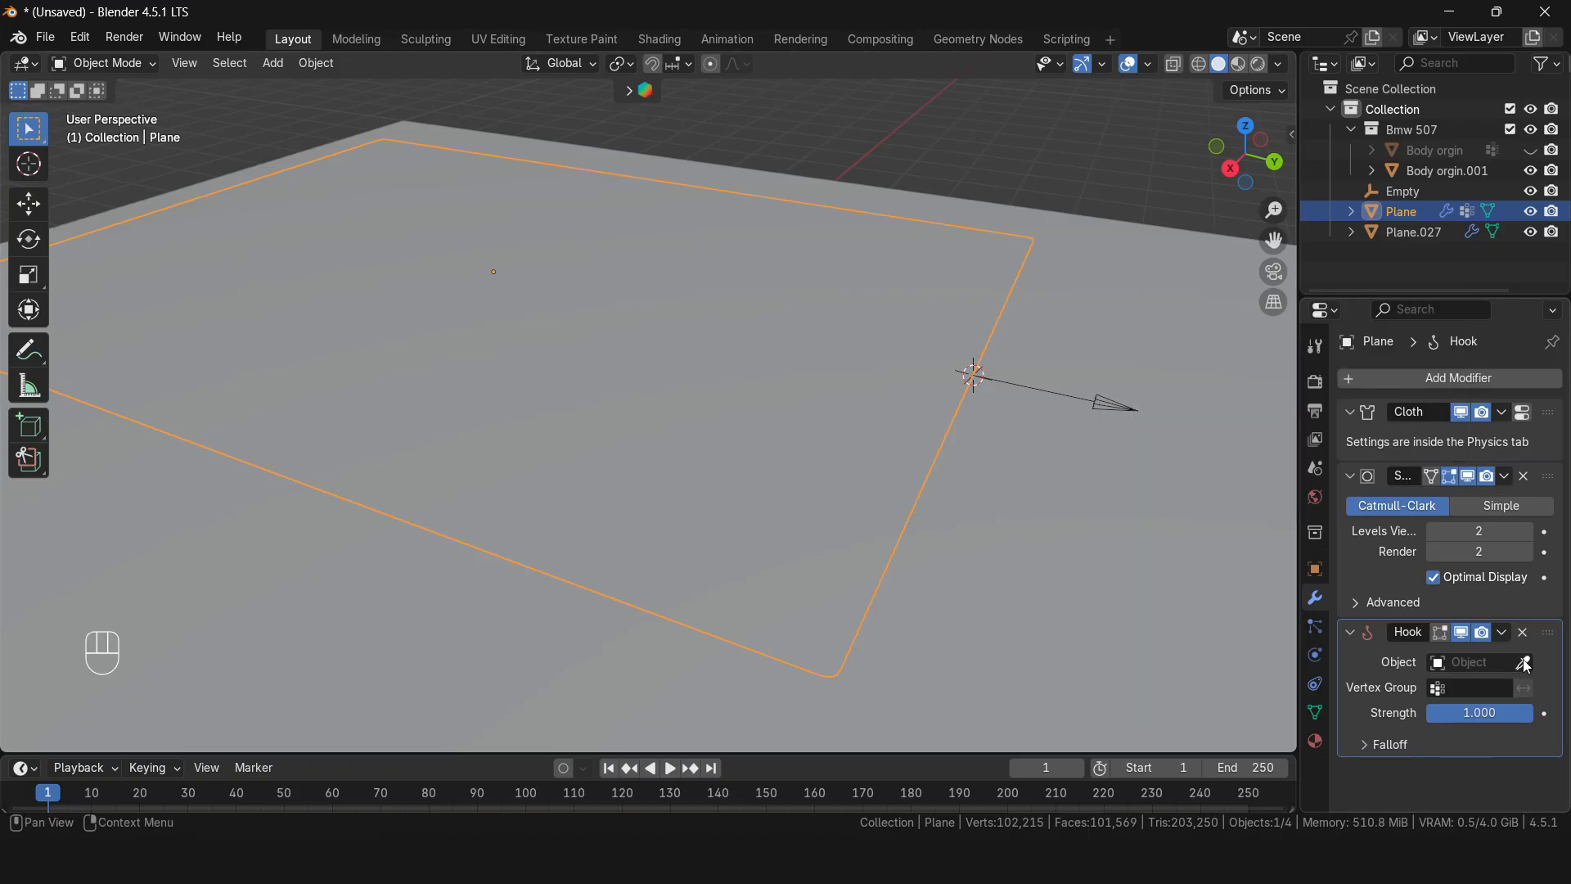
{"action": "left_click", "coordinate": [1115, 401]}
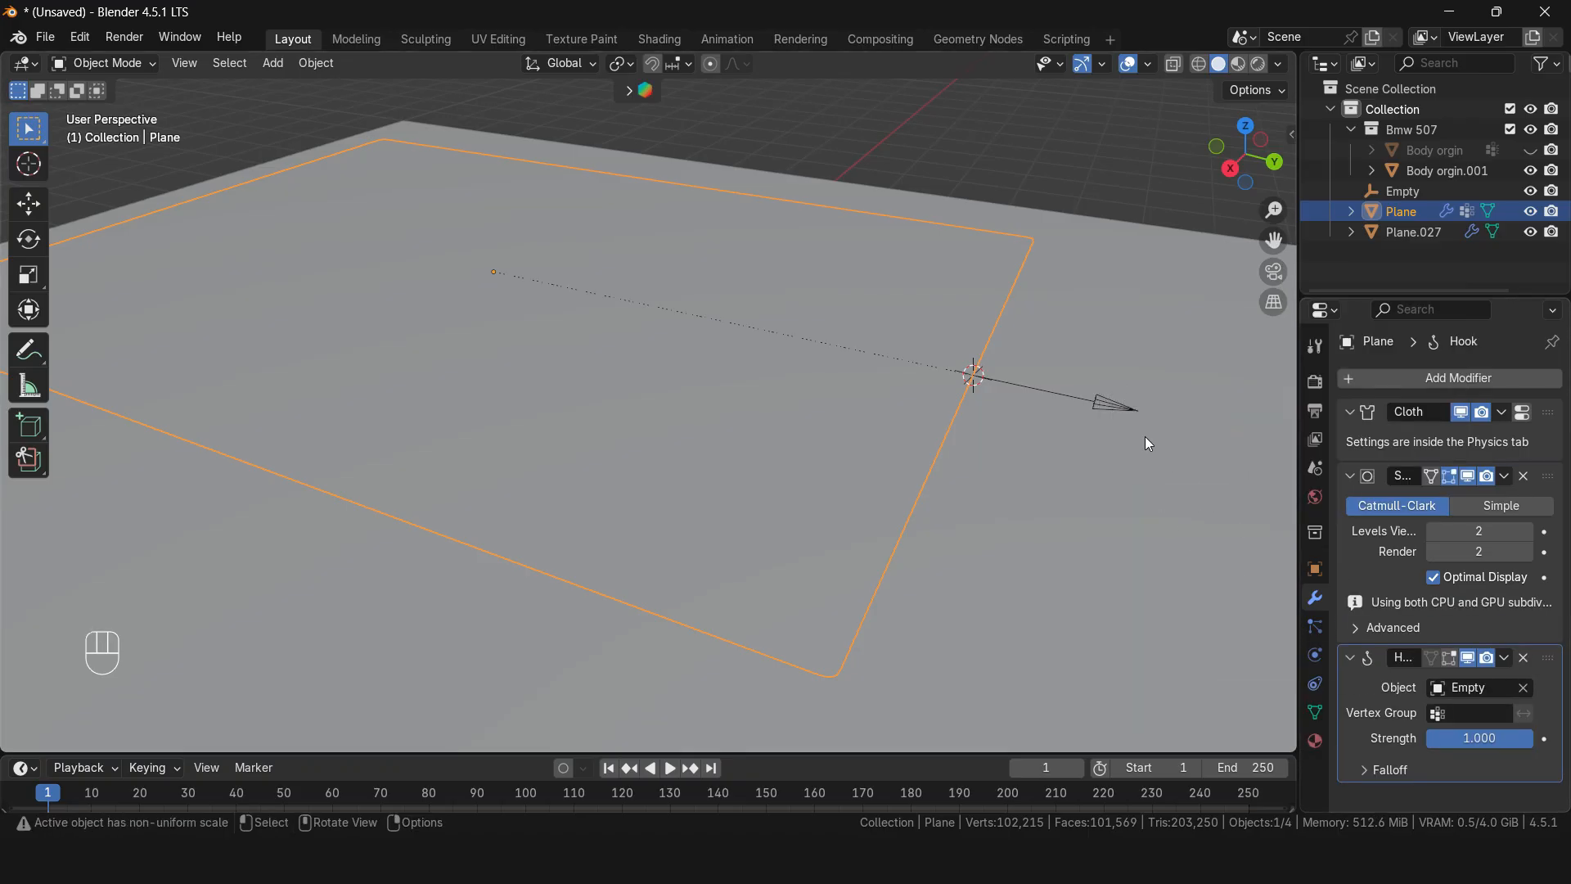
Step: Set the Hook modifier's vertex group to Pin and move the modifier above Cloth in the stack
{"action": "left_click", "coordinate": [1481, 719]}
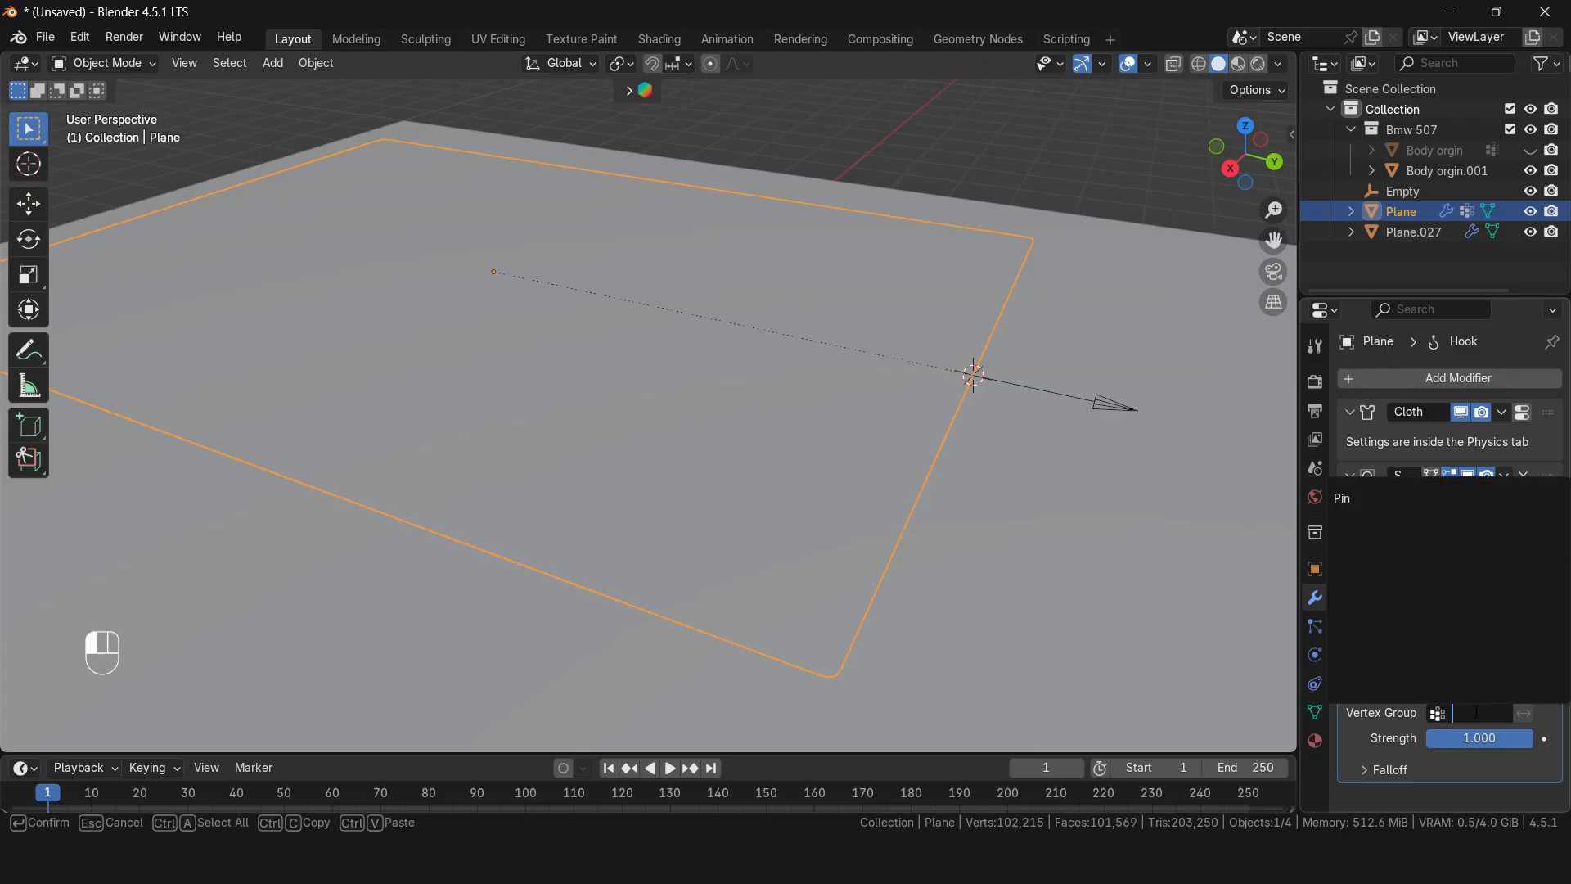
{"action": "left_click", "coordinate": [1374, 500]}
{"action": "left_click_drag", "start_coordinate": [1553, 637], "coordinate": [1546, 399]}
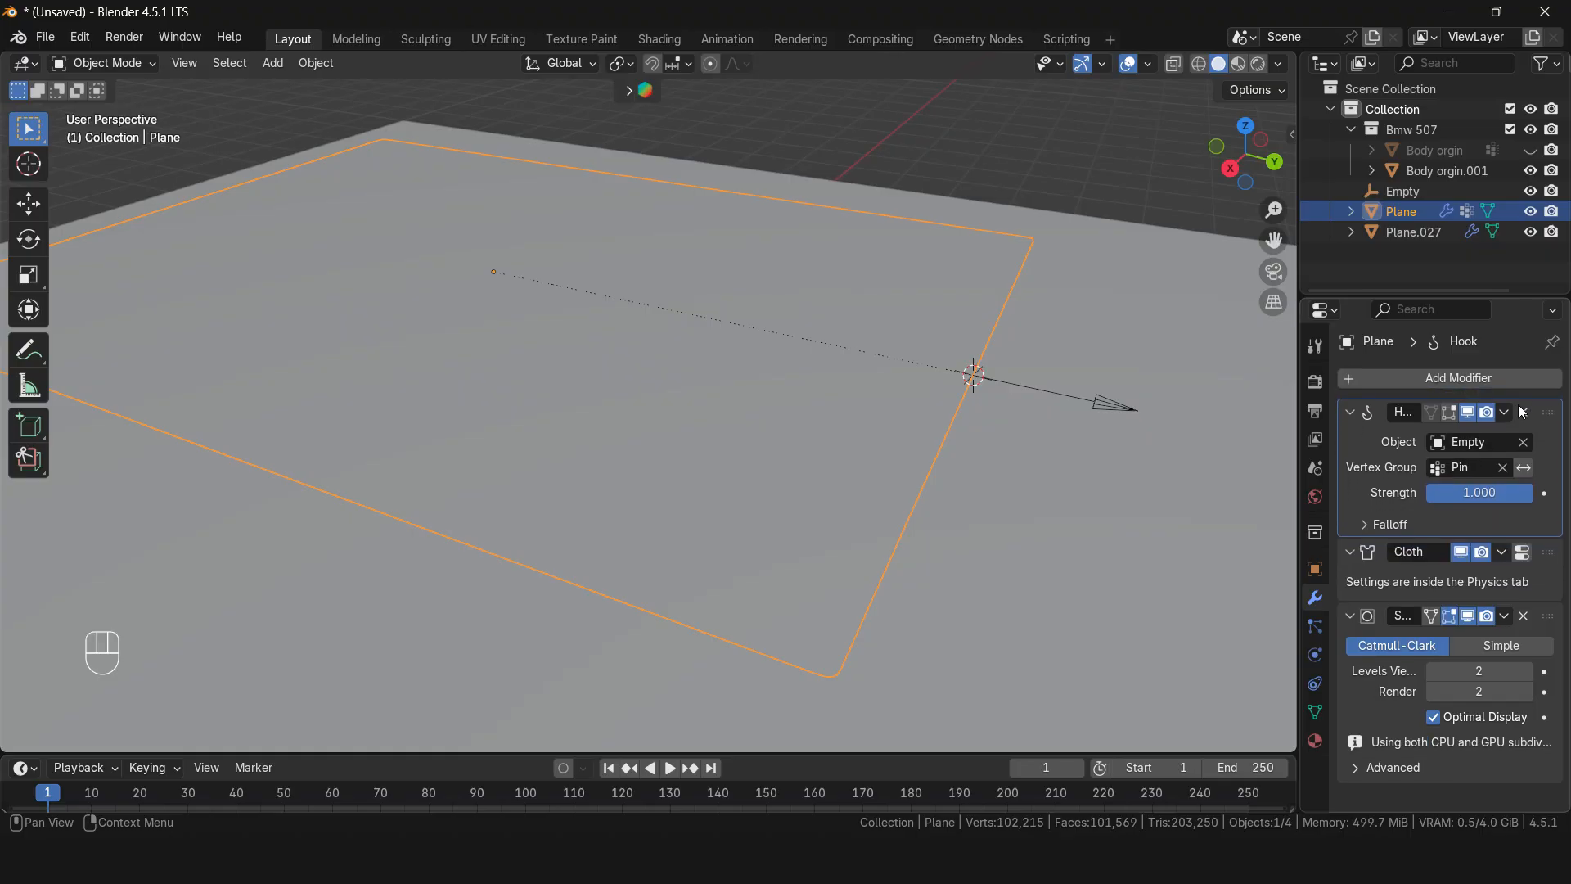
Step: Test pulling the cloth off the car by moving the empty along Y during playback, cancel the move and stop playback
{"action": "scroll", "coordinate": [873, 411], "scroll_direction": "down", "scroll_amount": 3}
{"action": "mouse_move", "coordinate": [872, 416]}
{"action": "middle_mouse_down"}
{"action": "mouse_move", "coordinate": [1021, 435]}
{"action": "mouse_move", "coordinate": [899, 401]}
{"action": "middle_mouse_up"}
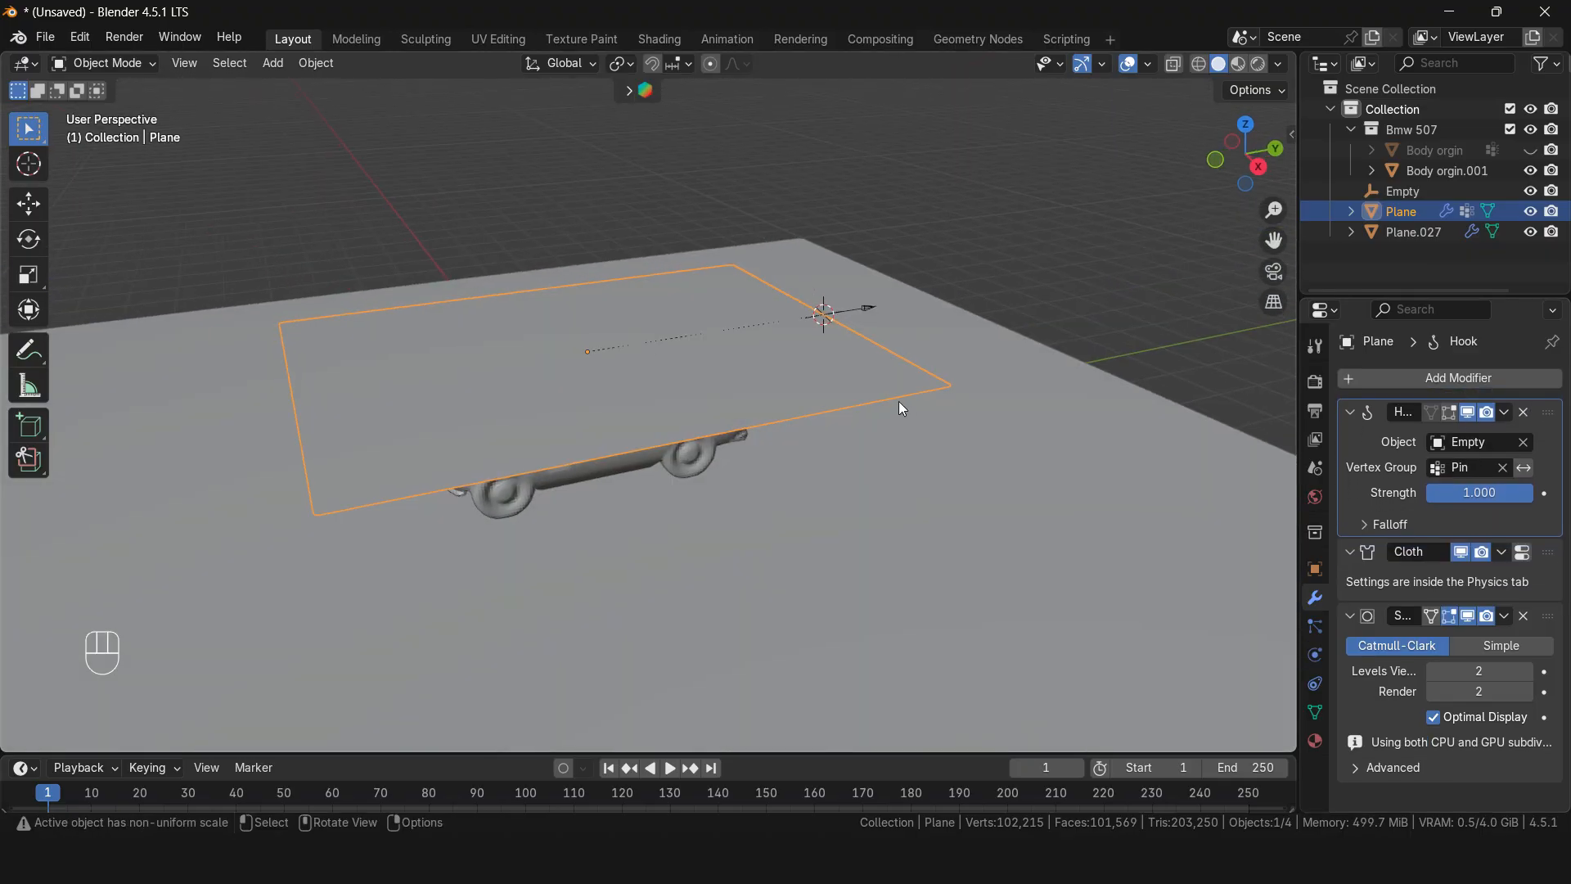
{"action": "left_click", "coordinate": [857, 307]}
{"action": "key", "text": "space"}
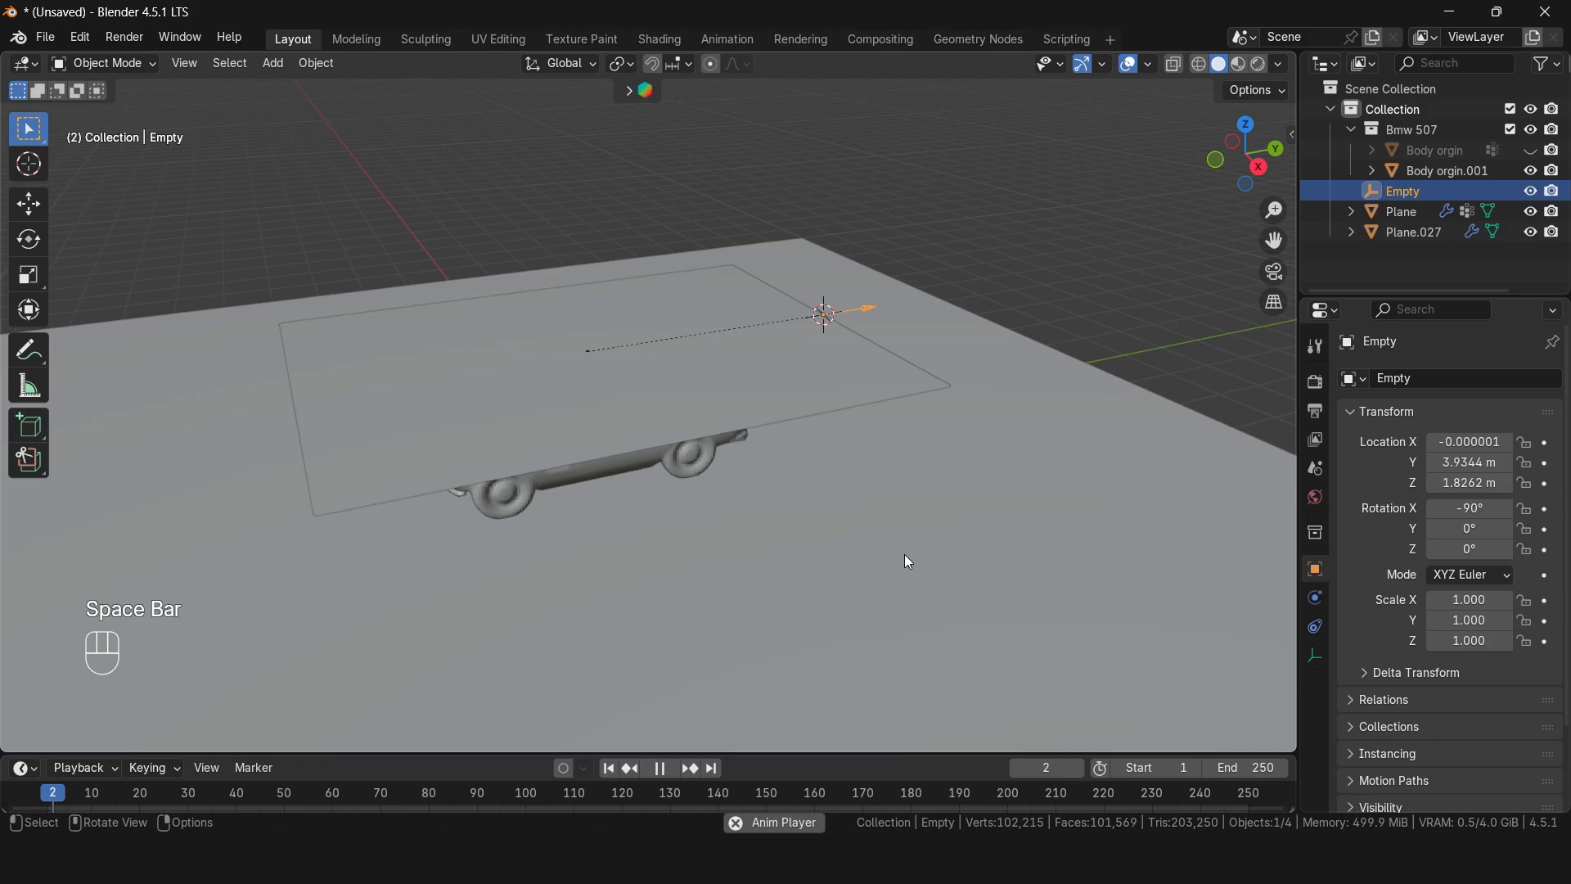
{"action": "key", "text": "g"}
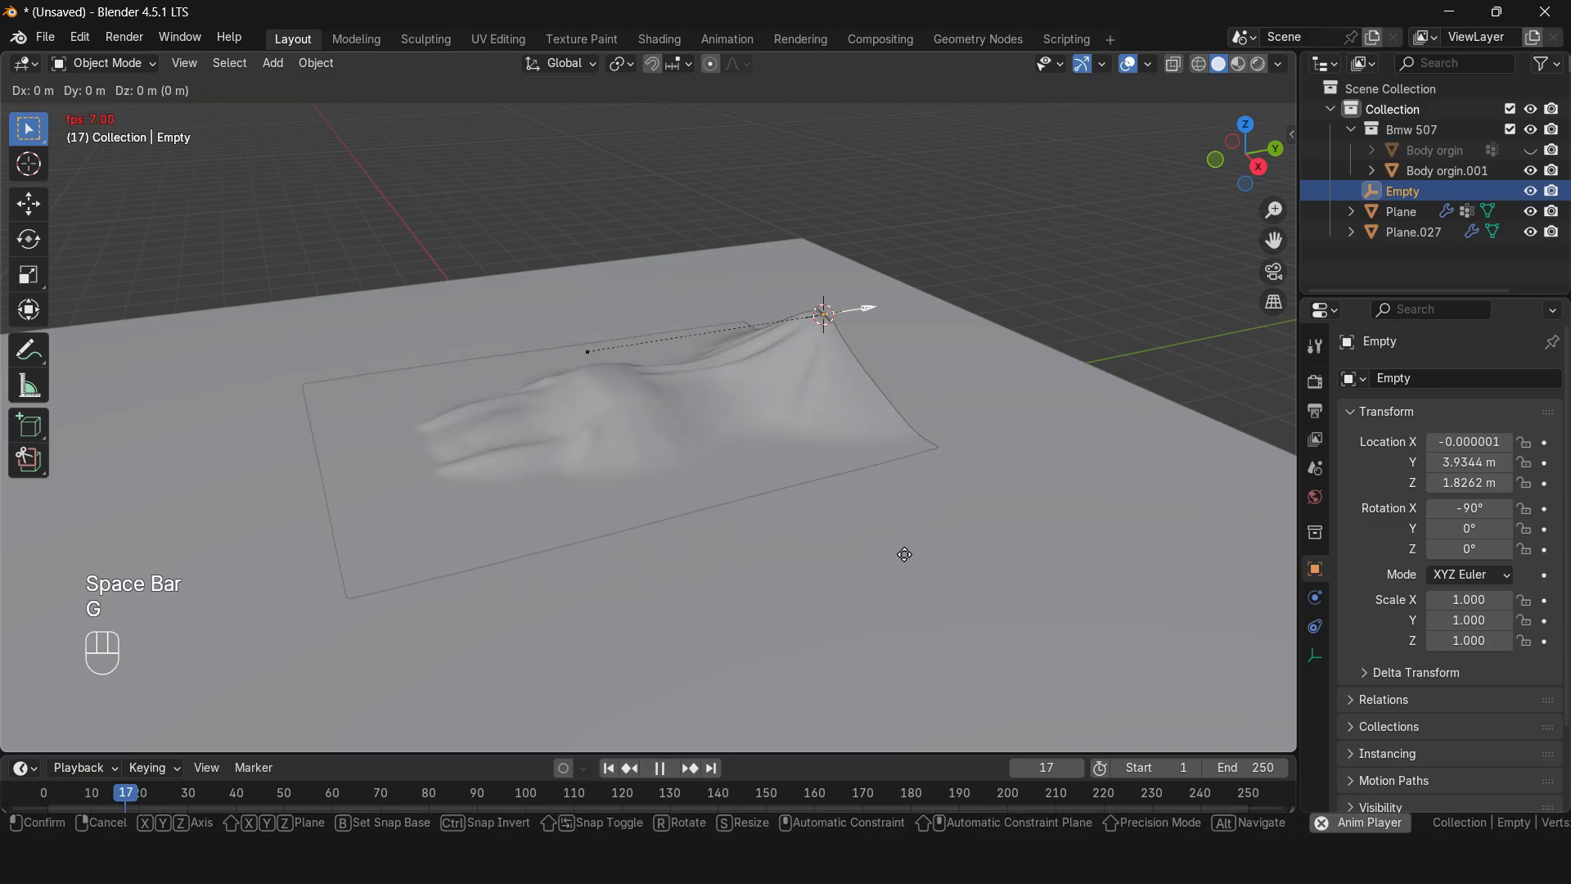
{"action": "key", "text": "y"}
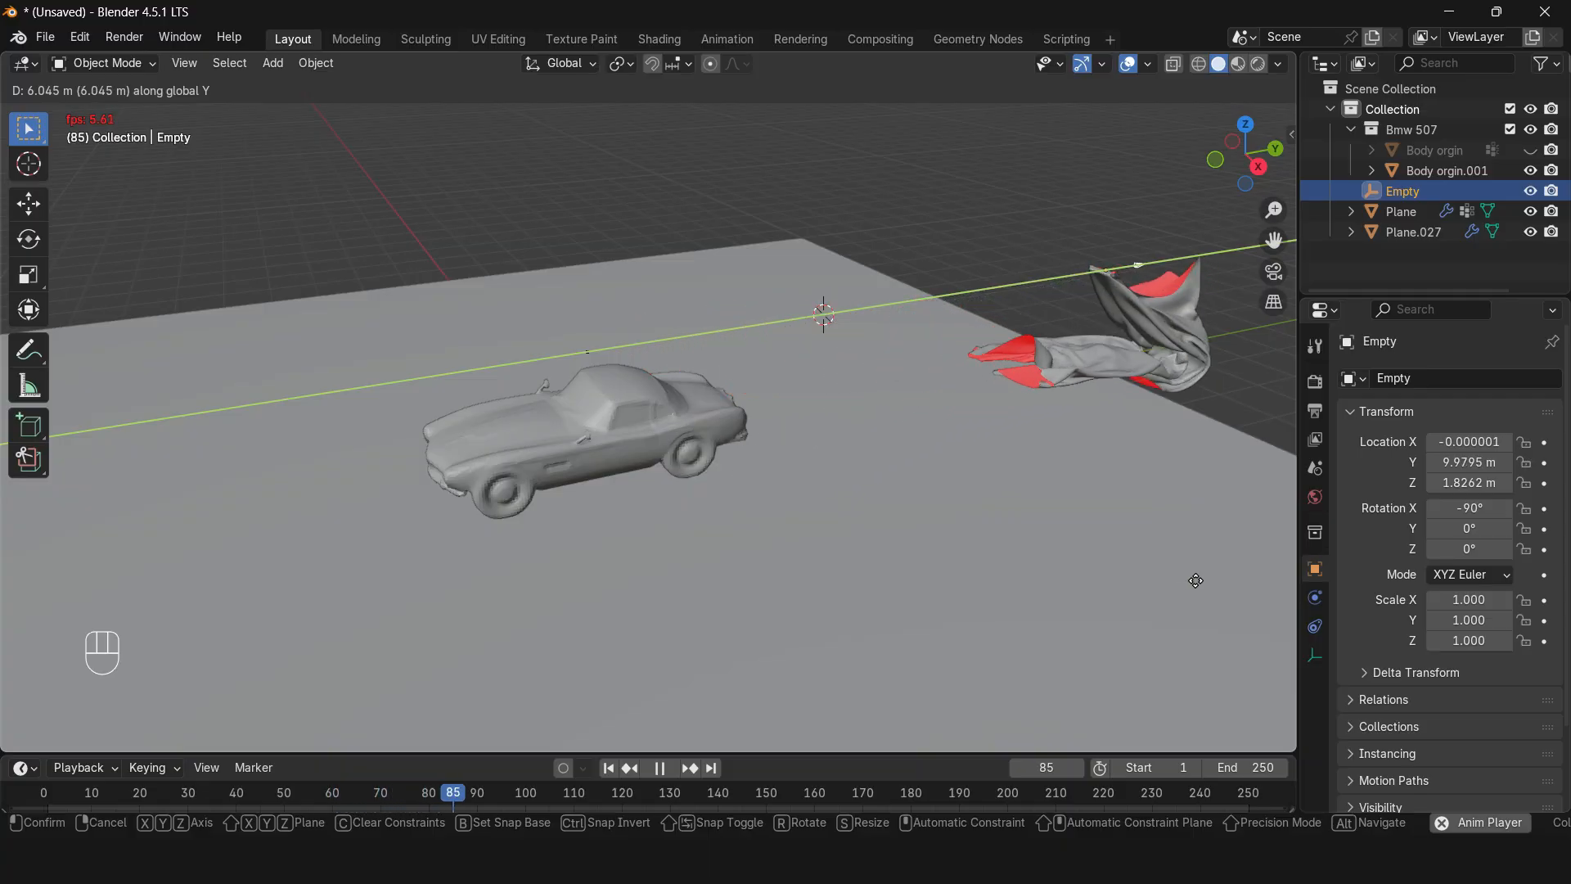
{"action": "right_click", "coordinate": [1195, 581]}
{"action": "key", "text": "space"}
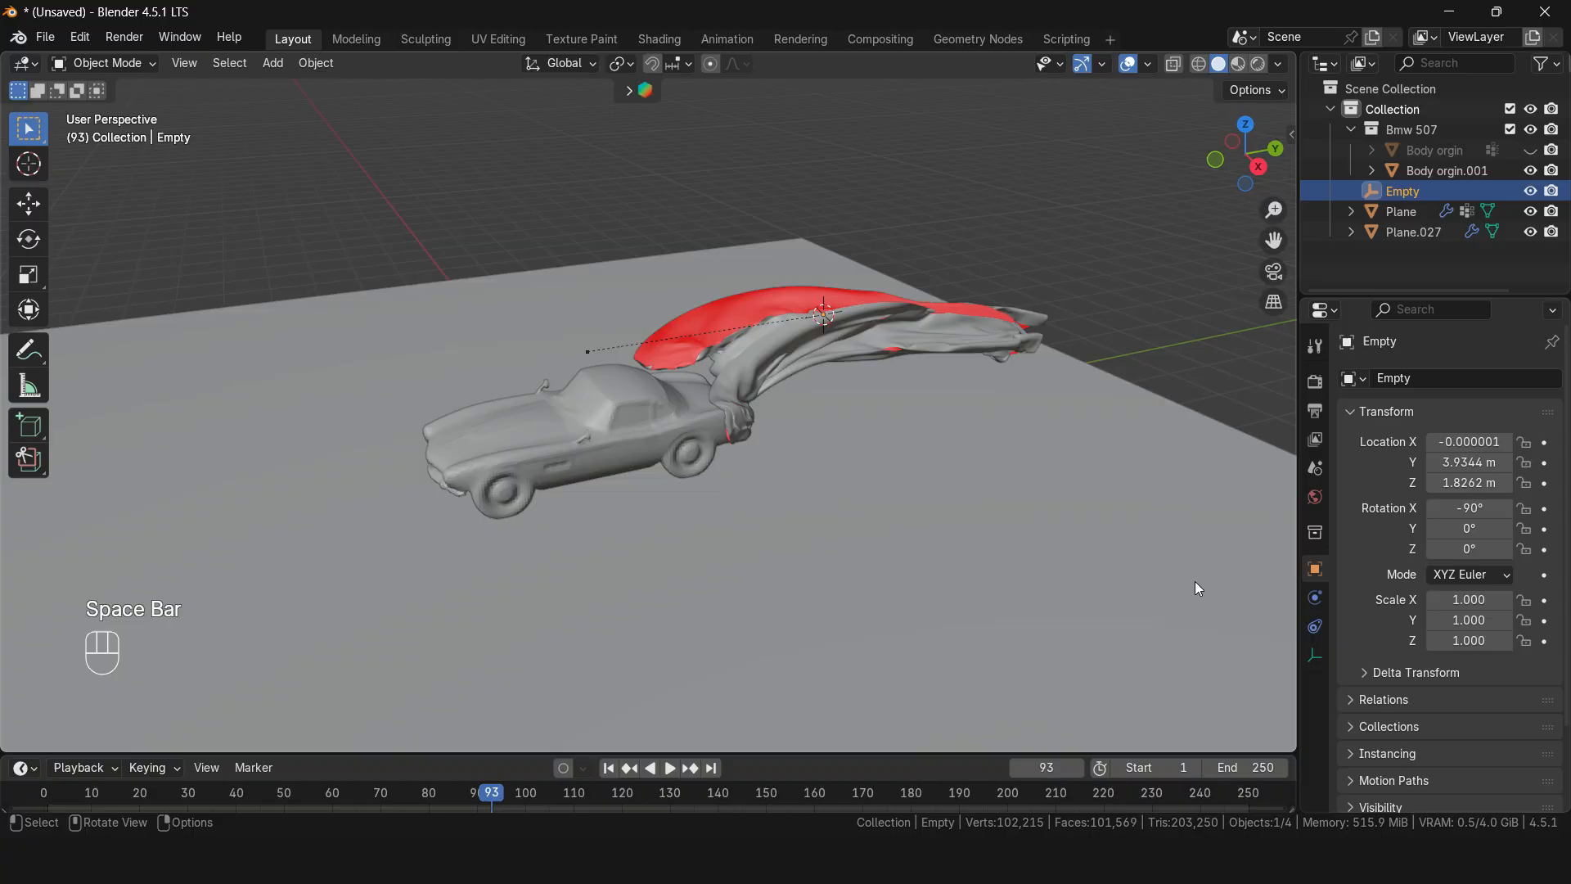
Step: Replay the simulation from the start to about frame 31 to check when the cloth has settled
{"action": "key", "text": "shift+Left"}
{"action": "key", "text": "space"}
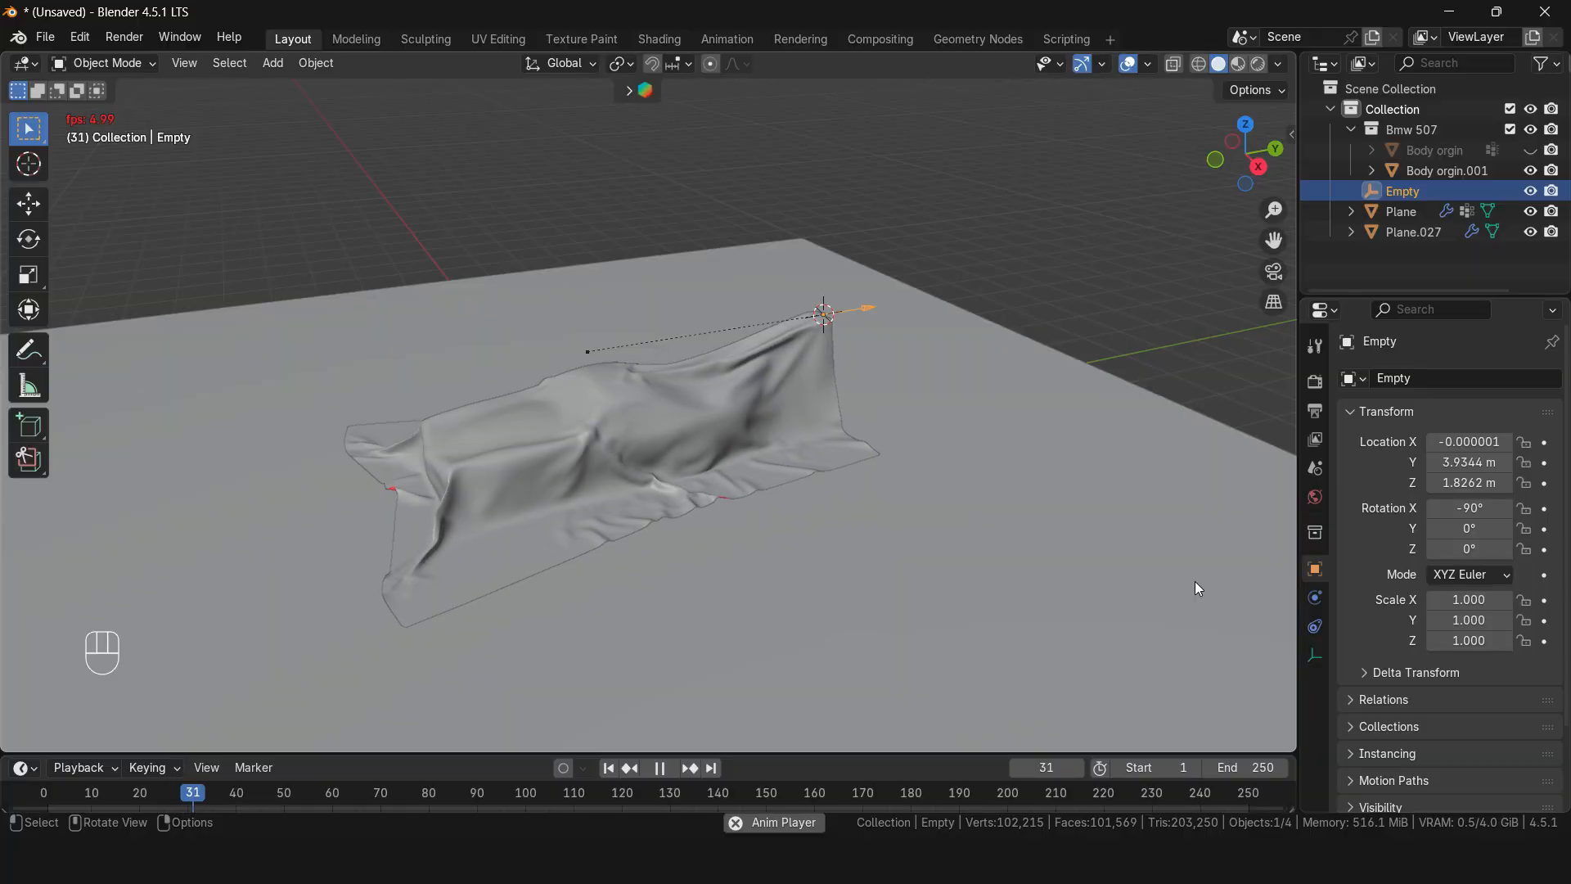
{"action": "key", "text": "space"}
Step: At frame 1, in right view with the timeline enlarged, keyframe the empty's X, Y and Z location
{"action": "key", "text": "shift+Left"}
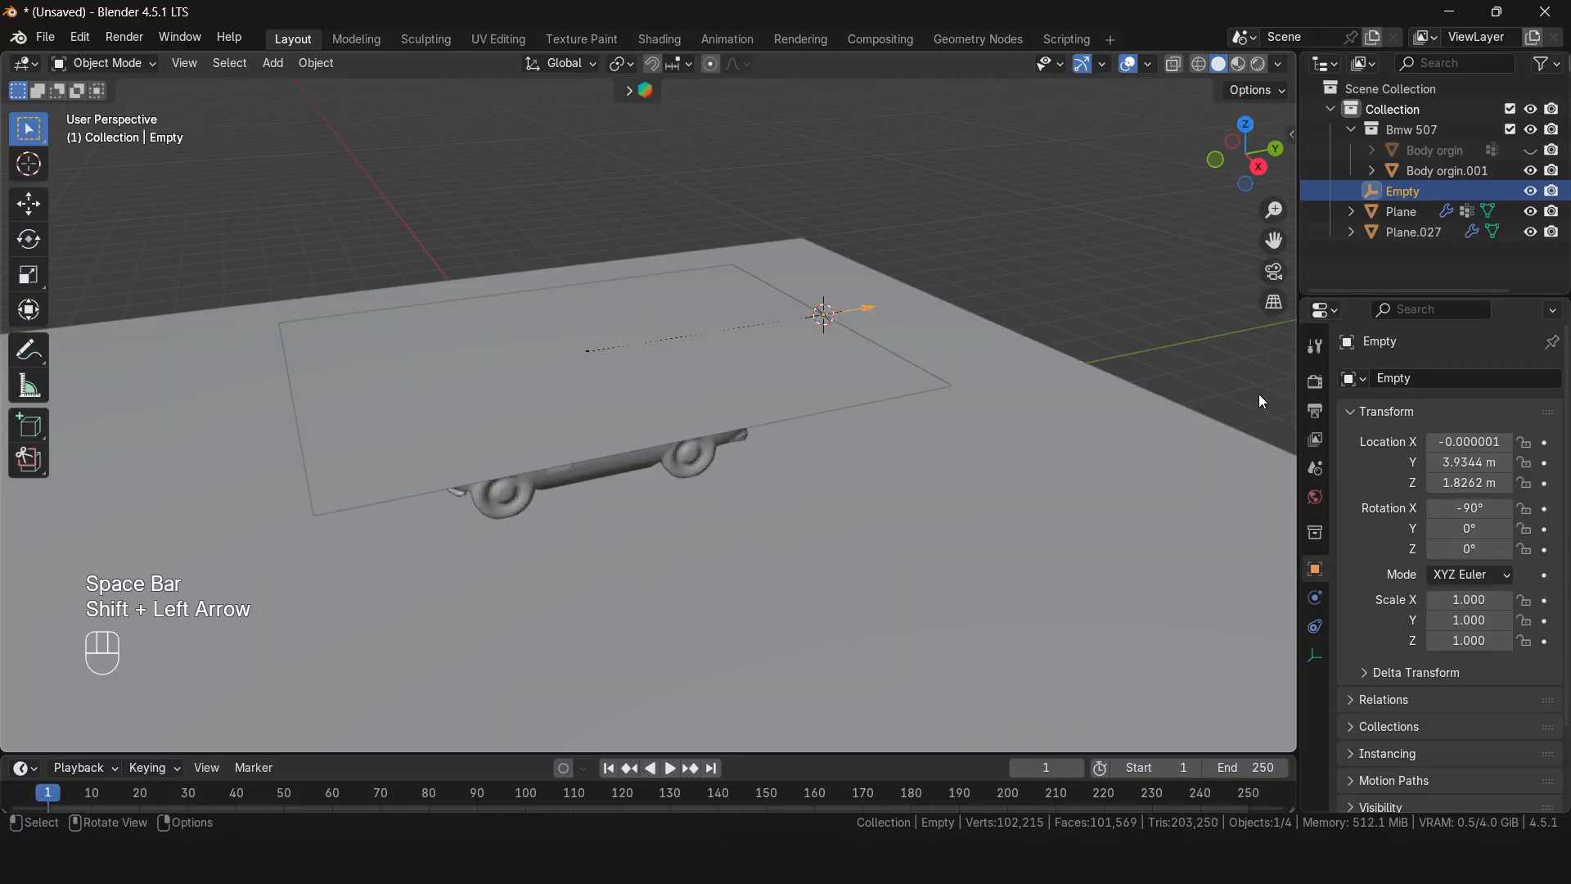
{"action": "left_click", "coordinate": [1259, 167]}
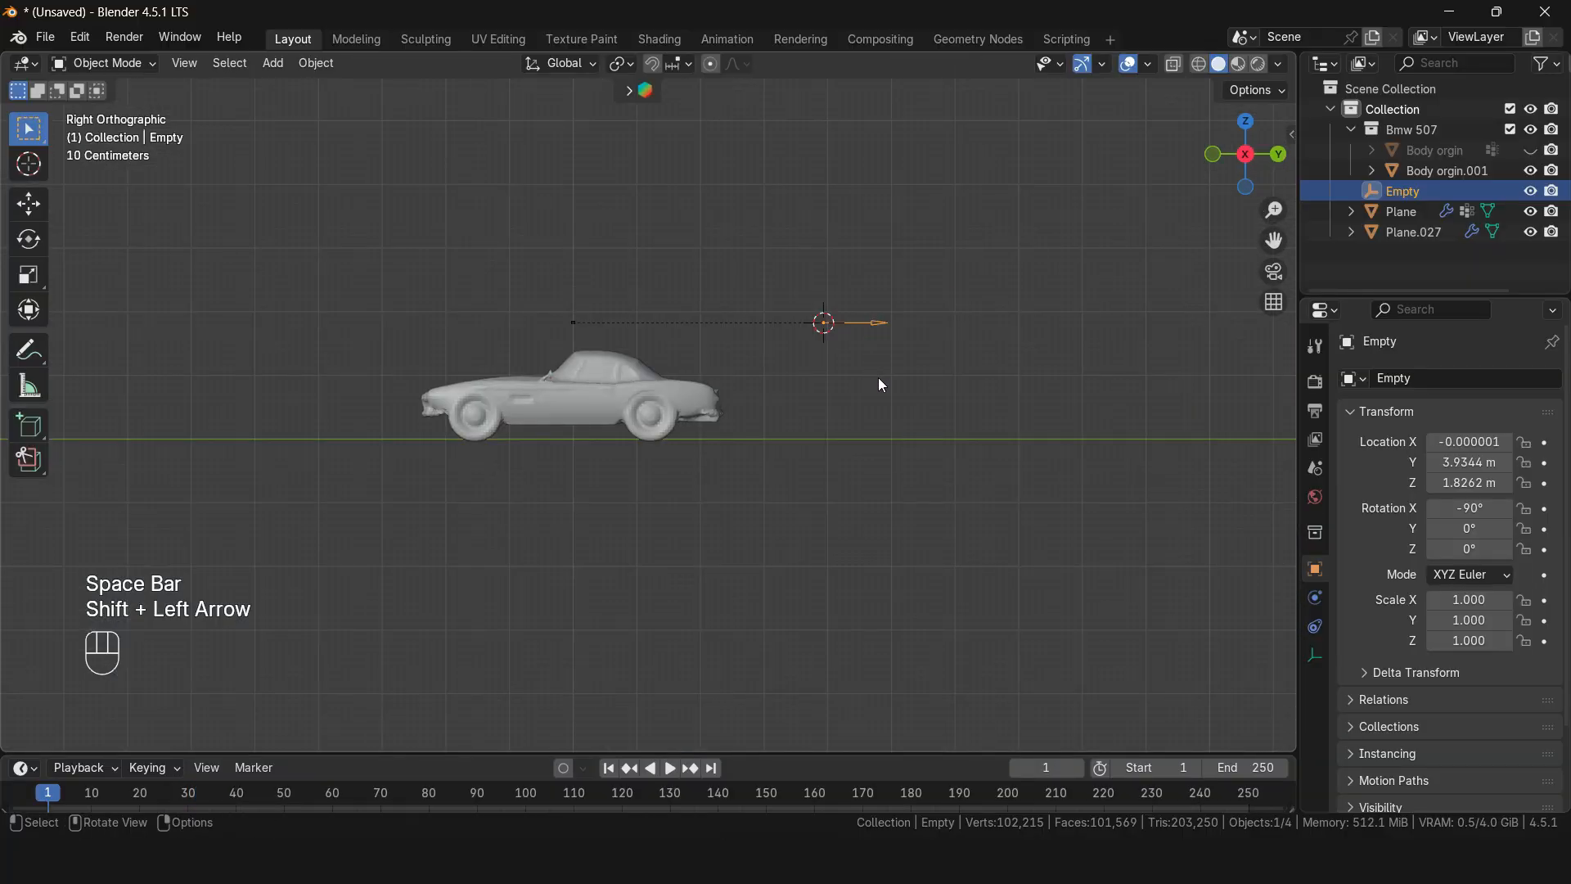
{"action": "left_click_drag", "start_coordinate": [805, 756], "coordinate": [982, 603]}
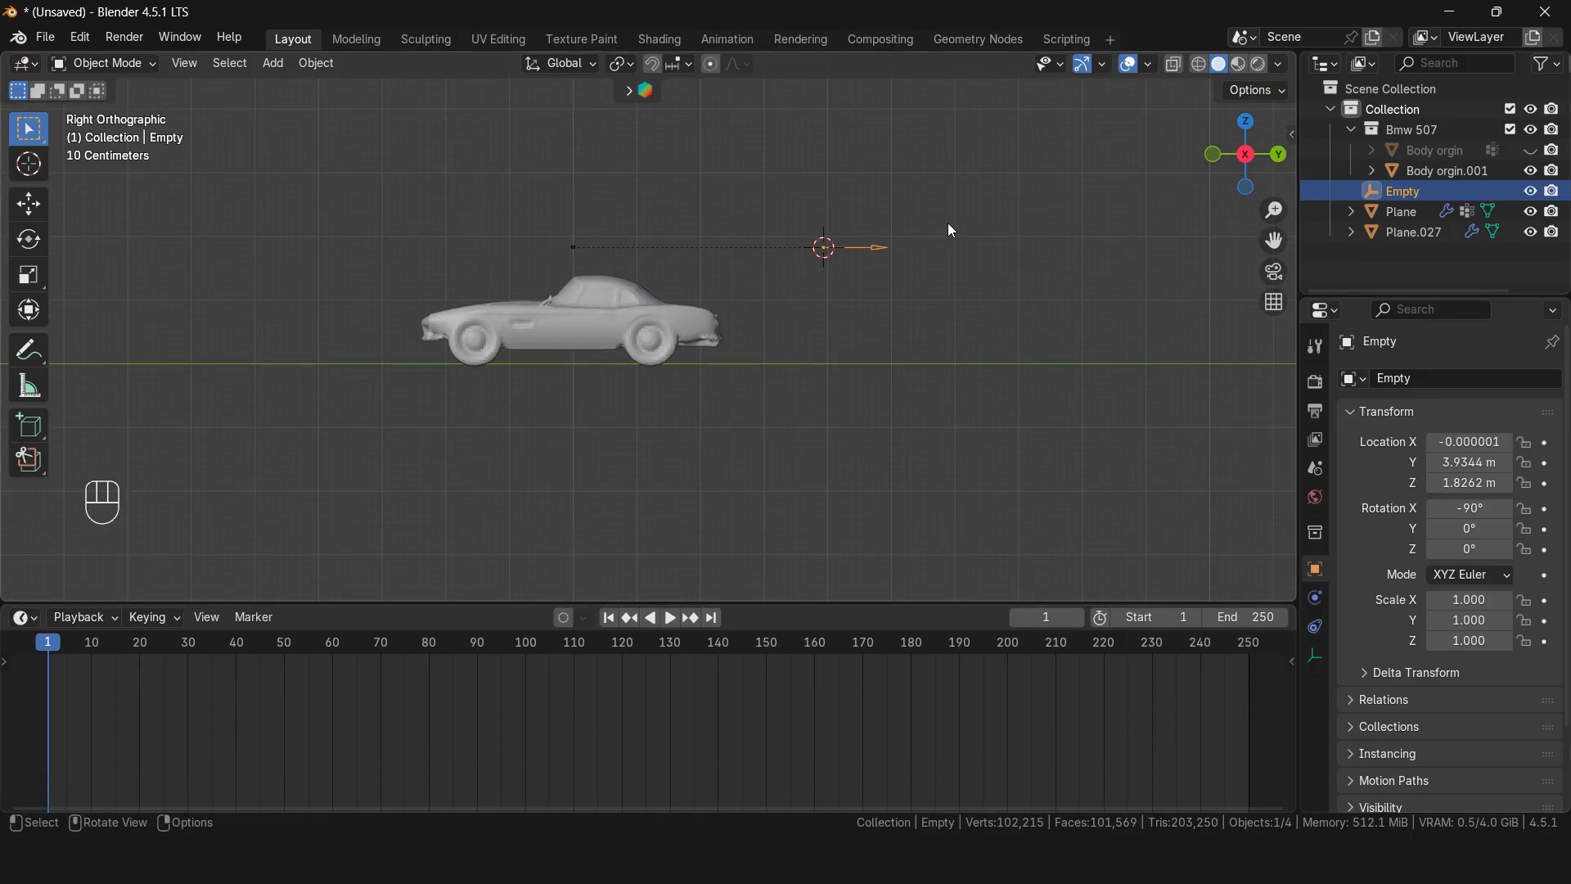
{"action": "left_click", "coordinate": [1548, 444]}
{"action": "left_click", "coordinate": [1548, 463]}
{"action": "left_click", "coordinate": [1548, 484]}
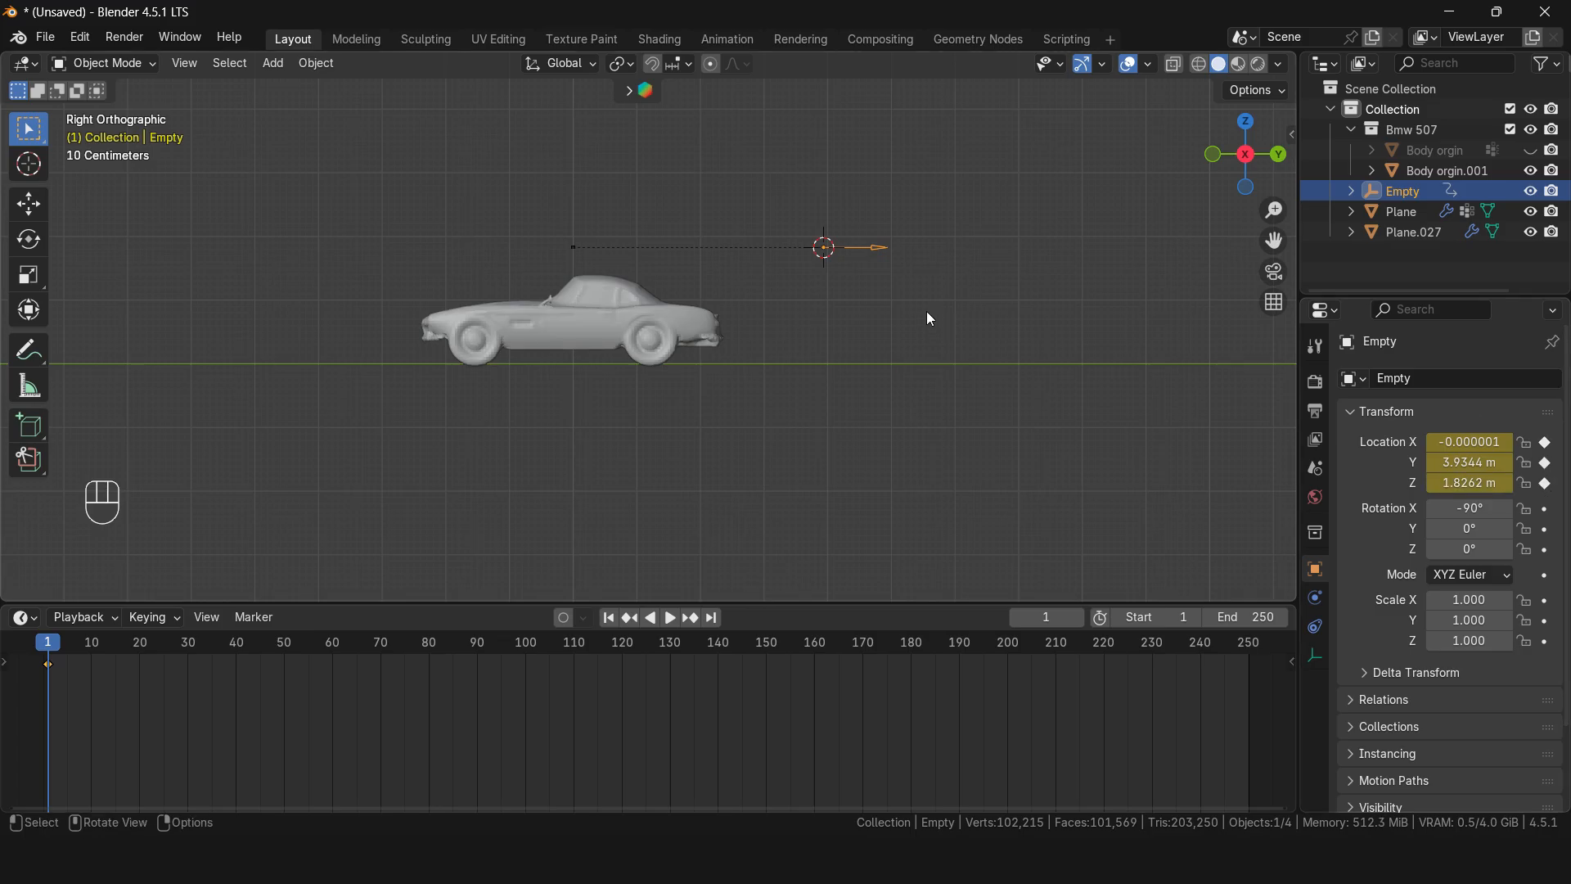
Step: At frame 30, with X-ray on, move the empty about -1.33 m in Y and -1.72 m in Z and keyframe its location
{"action": "left_click", "coordinate": [189, 646]}
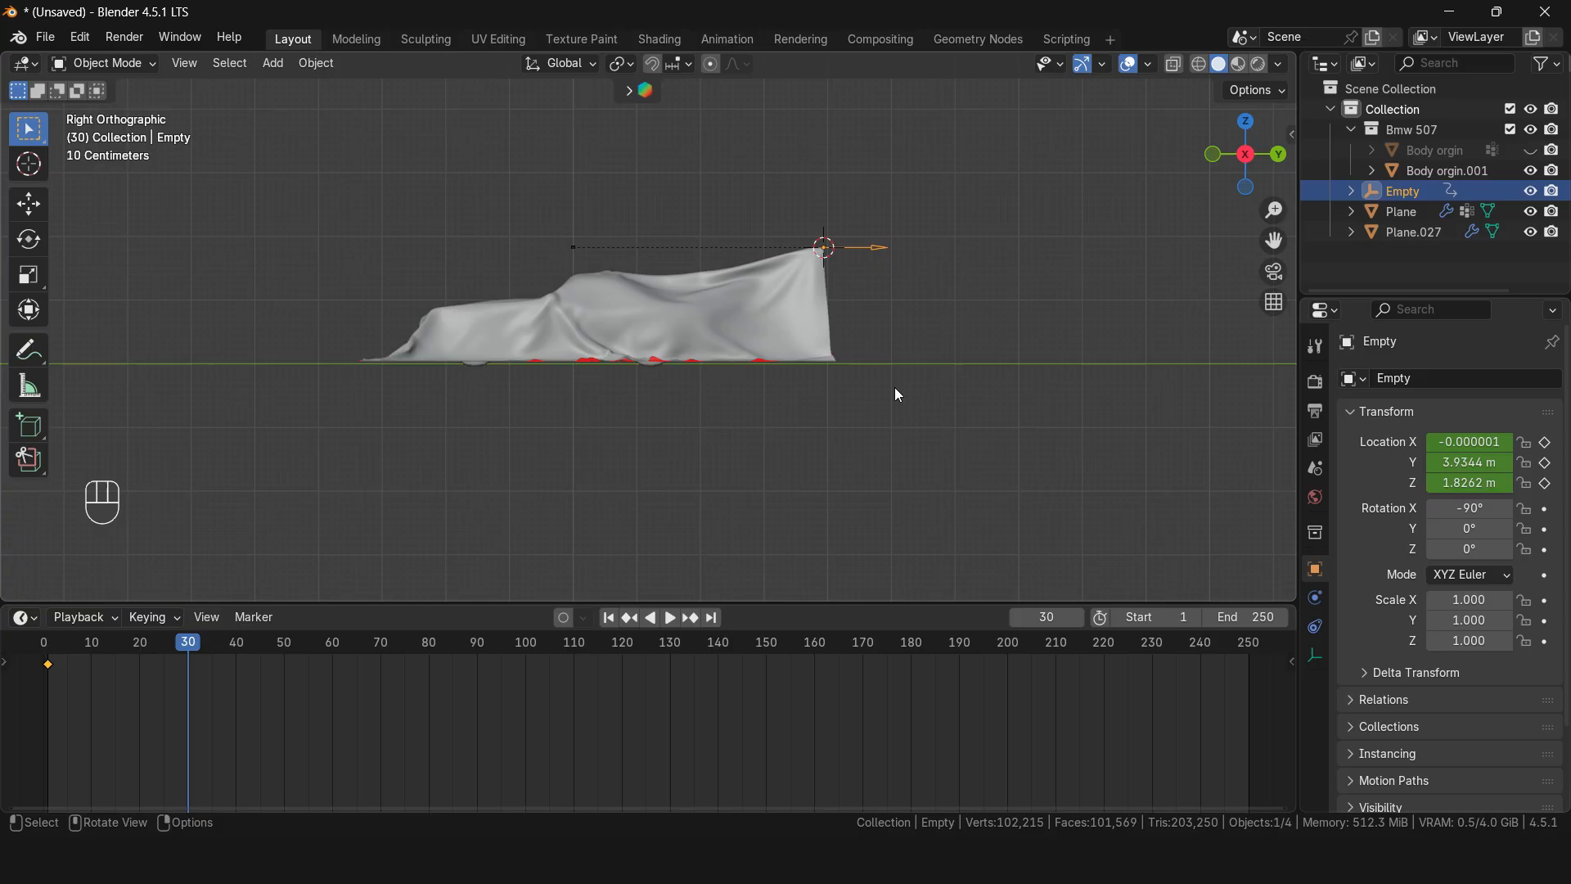
{"action": "scroll", "coordinate": [955, 311], "scroll_direction": "up", "scroll_amount": 4}
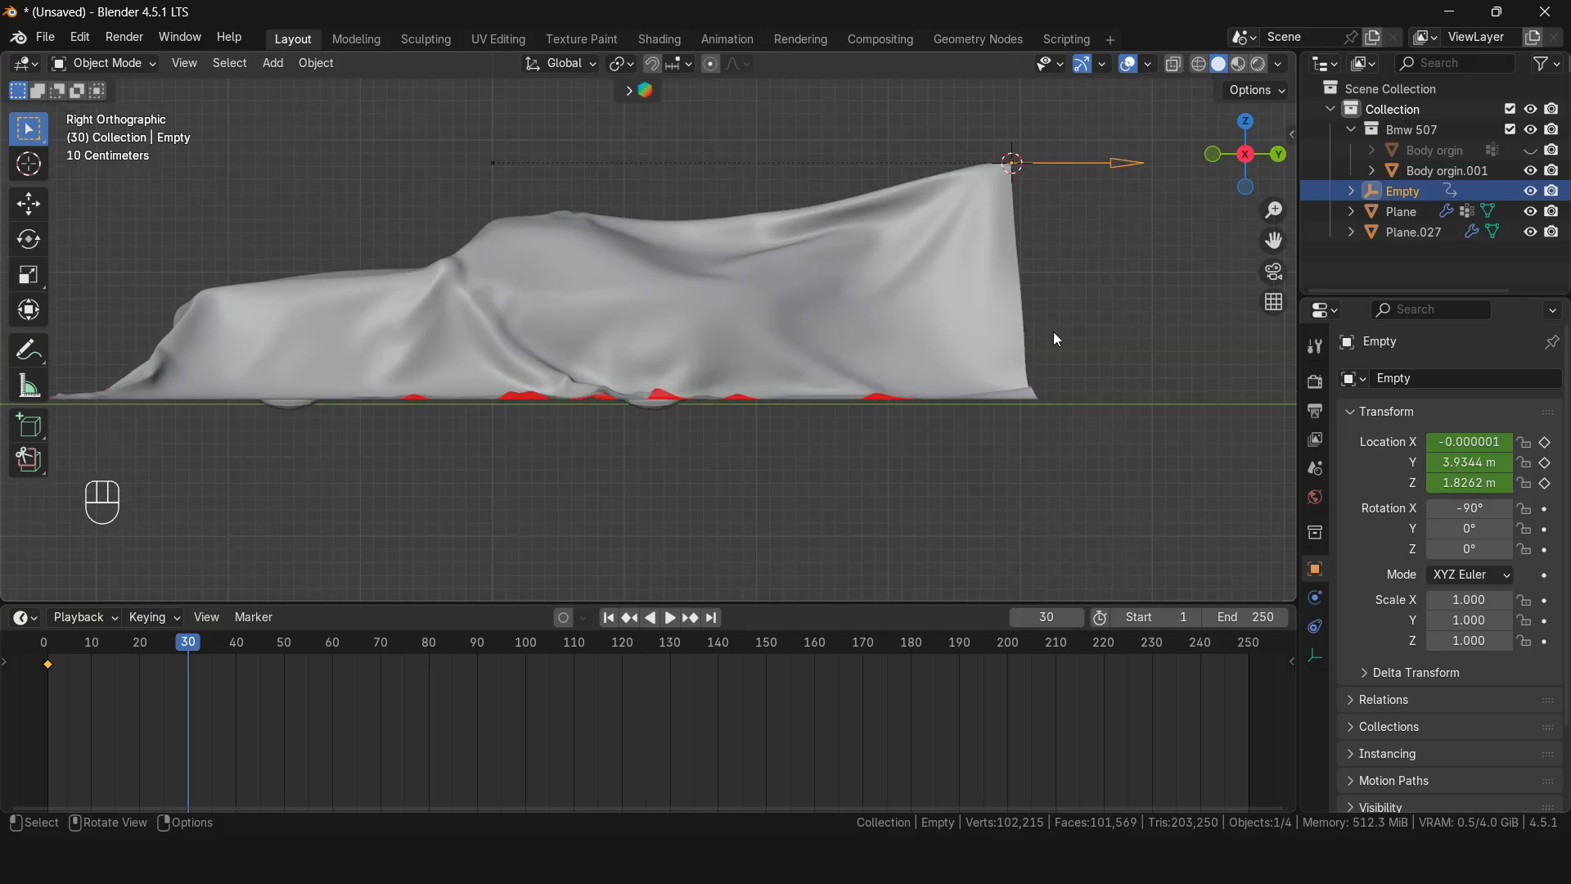
{"action": "left_click", "coordinate": [1173, 64]}
{"action": "key", "text": "g"}
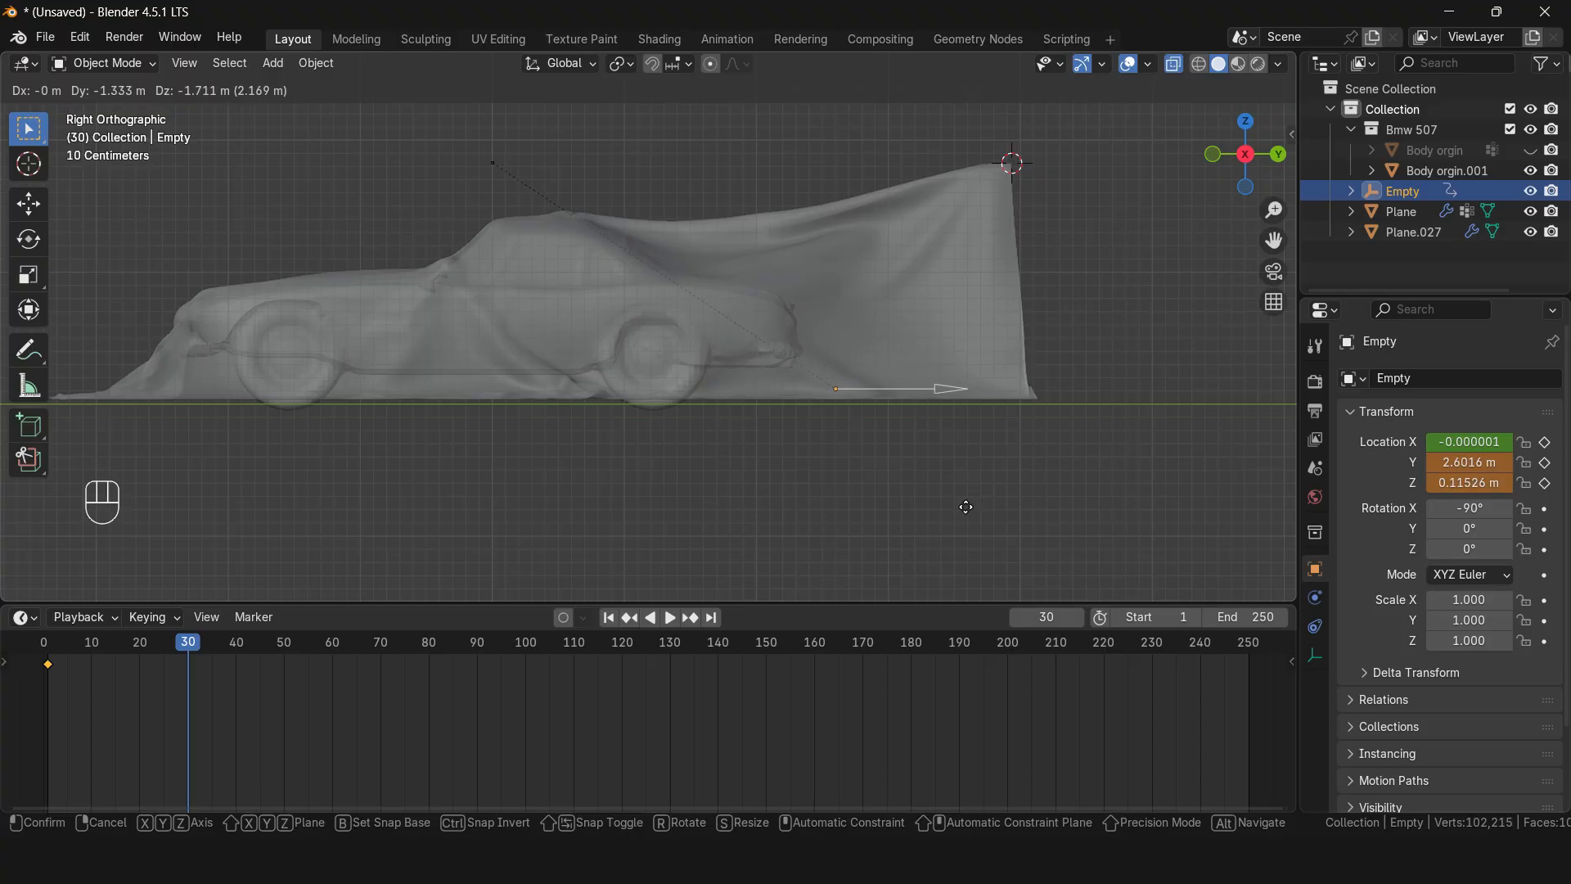
{"action": "left_click", "coordinate": [967, 508]}
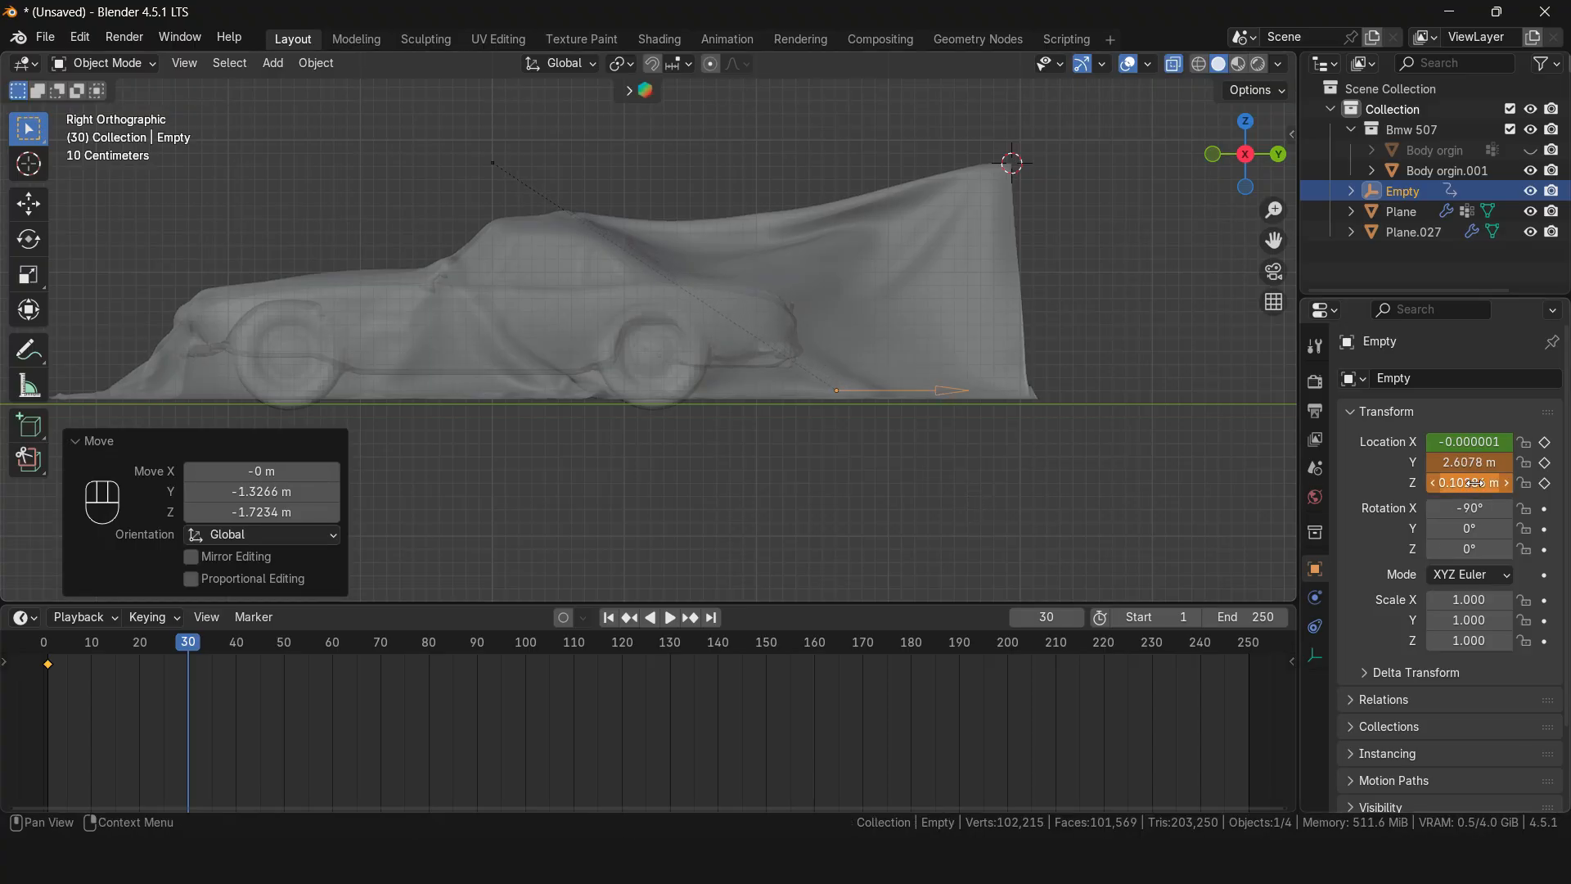
{"action": "left_click", "coordinate": [1546, 443]}
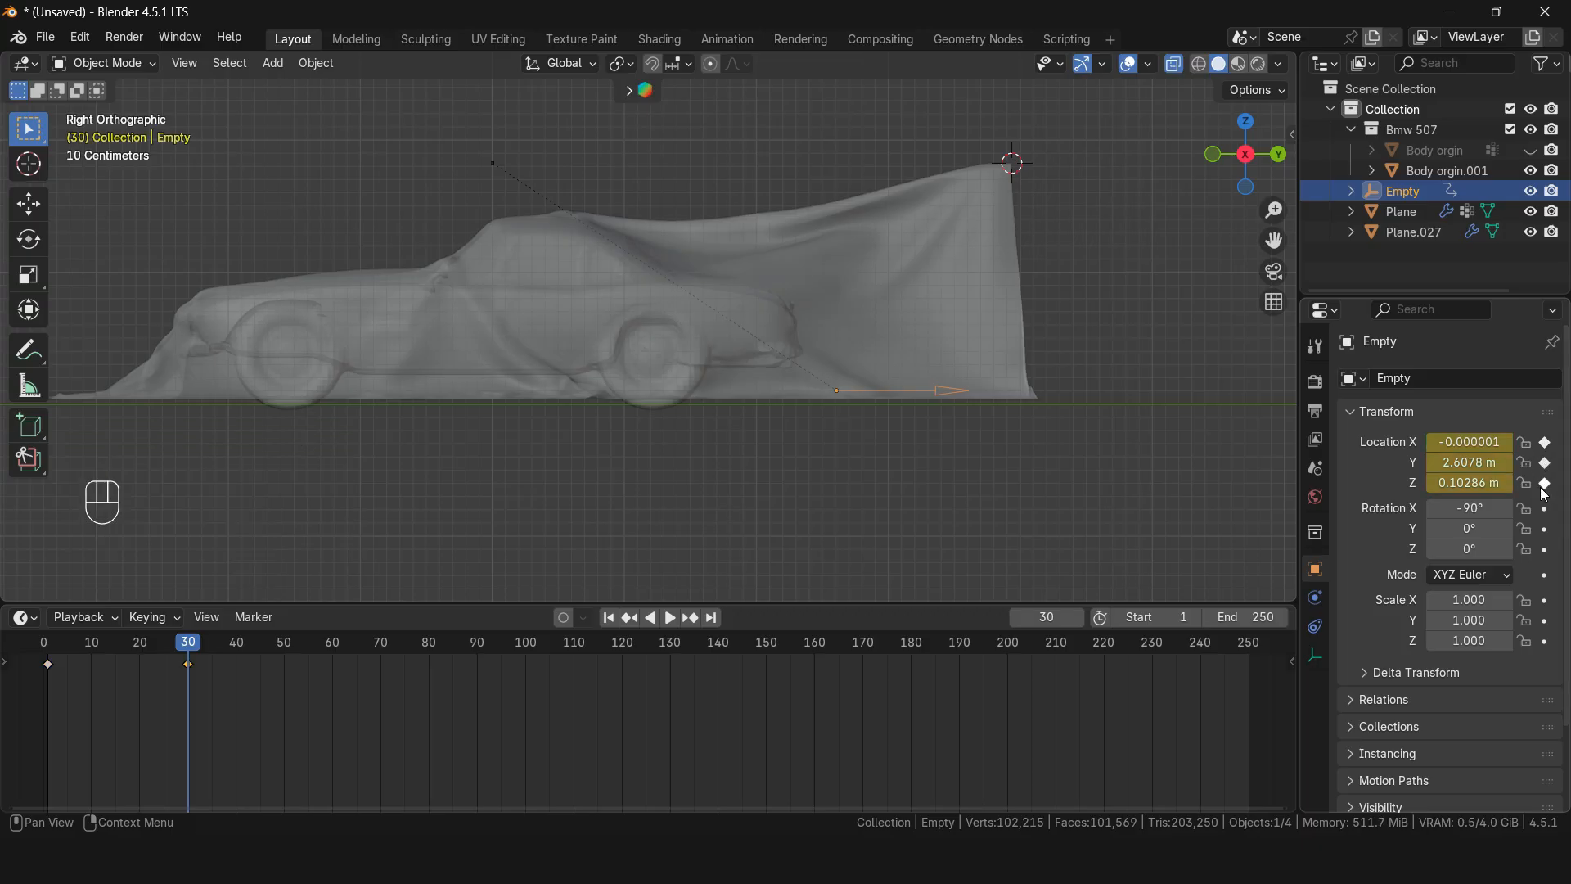
Step: At frame 250, move the empty 8 m along Y and keyframe its X, Y and Z location
{"action": "scroll", "coordinate": [921, 408], "scroll_direction": "down", "scroll_amount": 2}
{"action": "middle_click_drag", "start_coordinate": [922, 408], "coordinate": [813, 436], "text": "shift"}
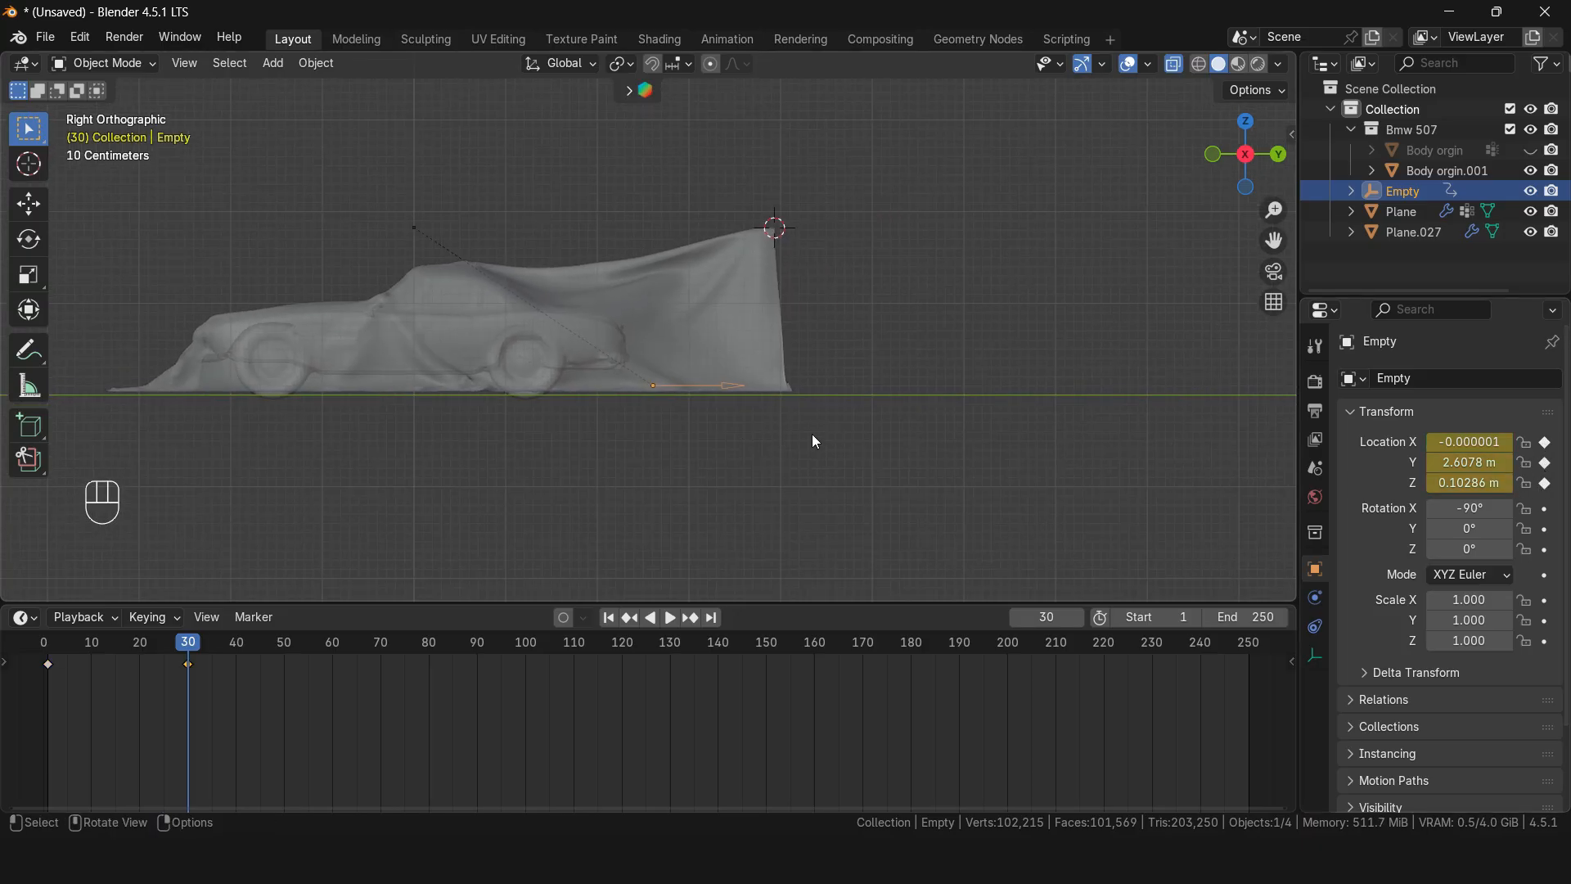
{"action": "key", "text": "shift+Right"}
{"action": "scroll", "coordinate": [866, 446], "scroll_direction": "down", "scroll_amount": 2}
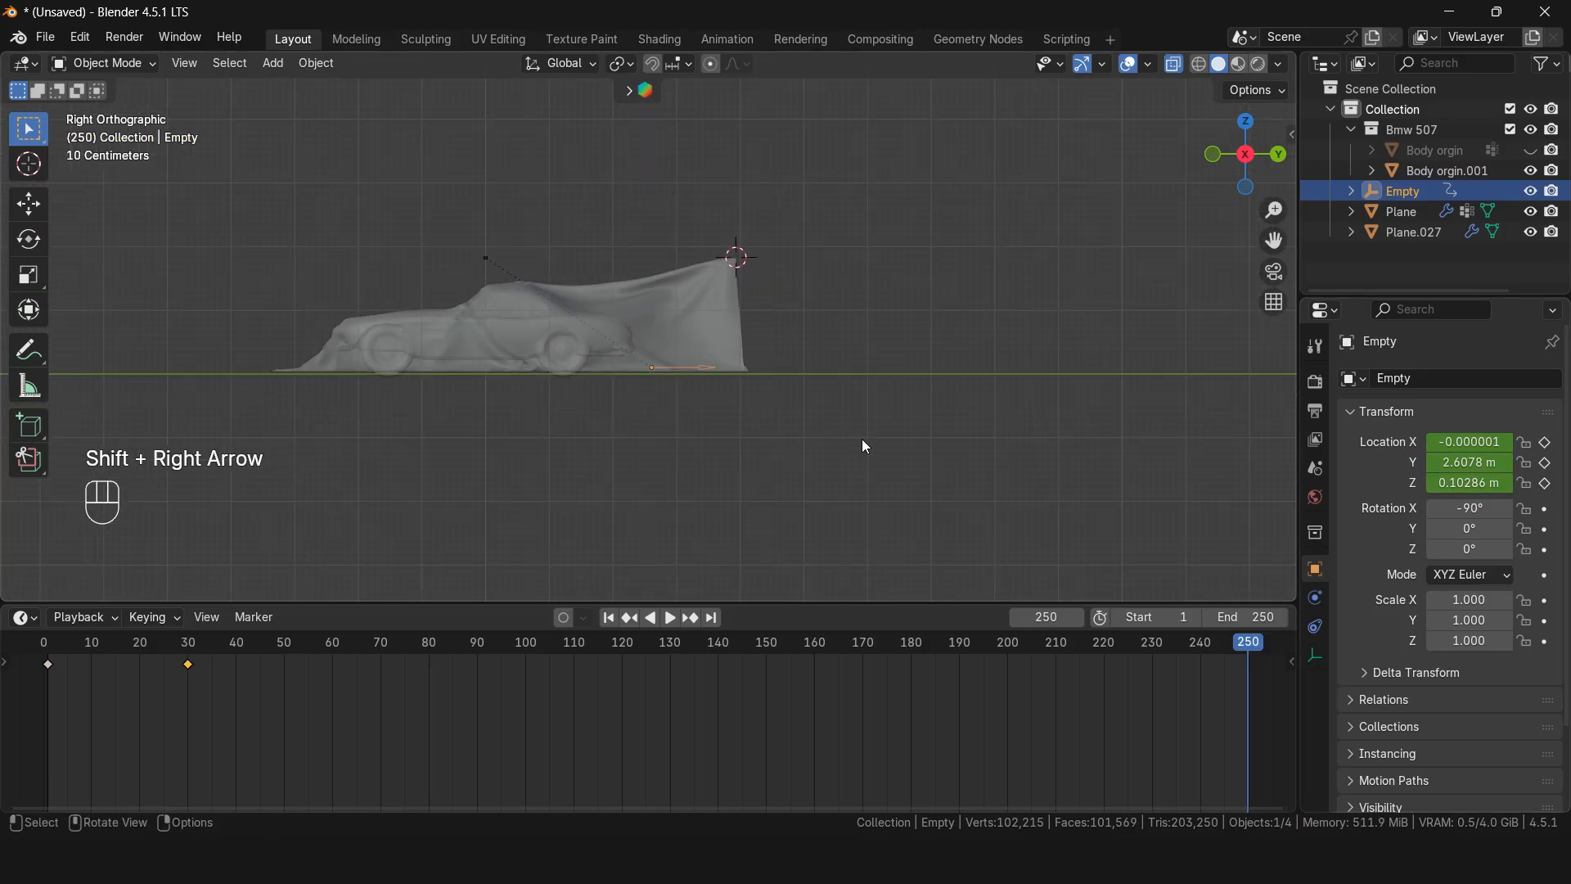
{"action": "middle_click_drag", "start_coordinate": [866, 446], "coordinate": [877, 442], "text": "shift"}
{"action": "middle_click_drag", "start_coordinate": [767, 436], "coordinate": [763, 453]}
{"action": "key", "text": "g"}
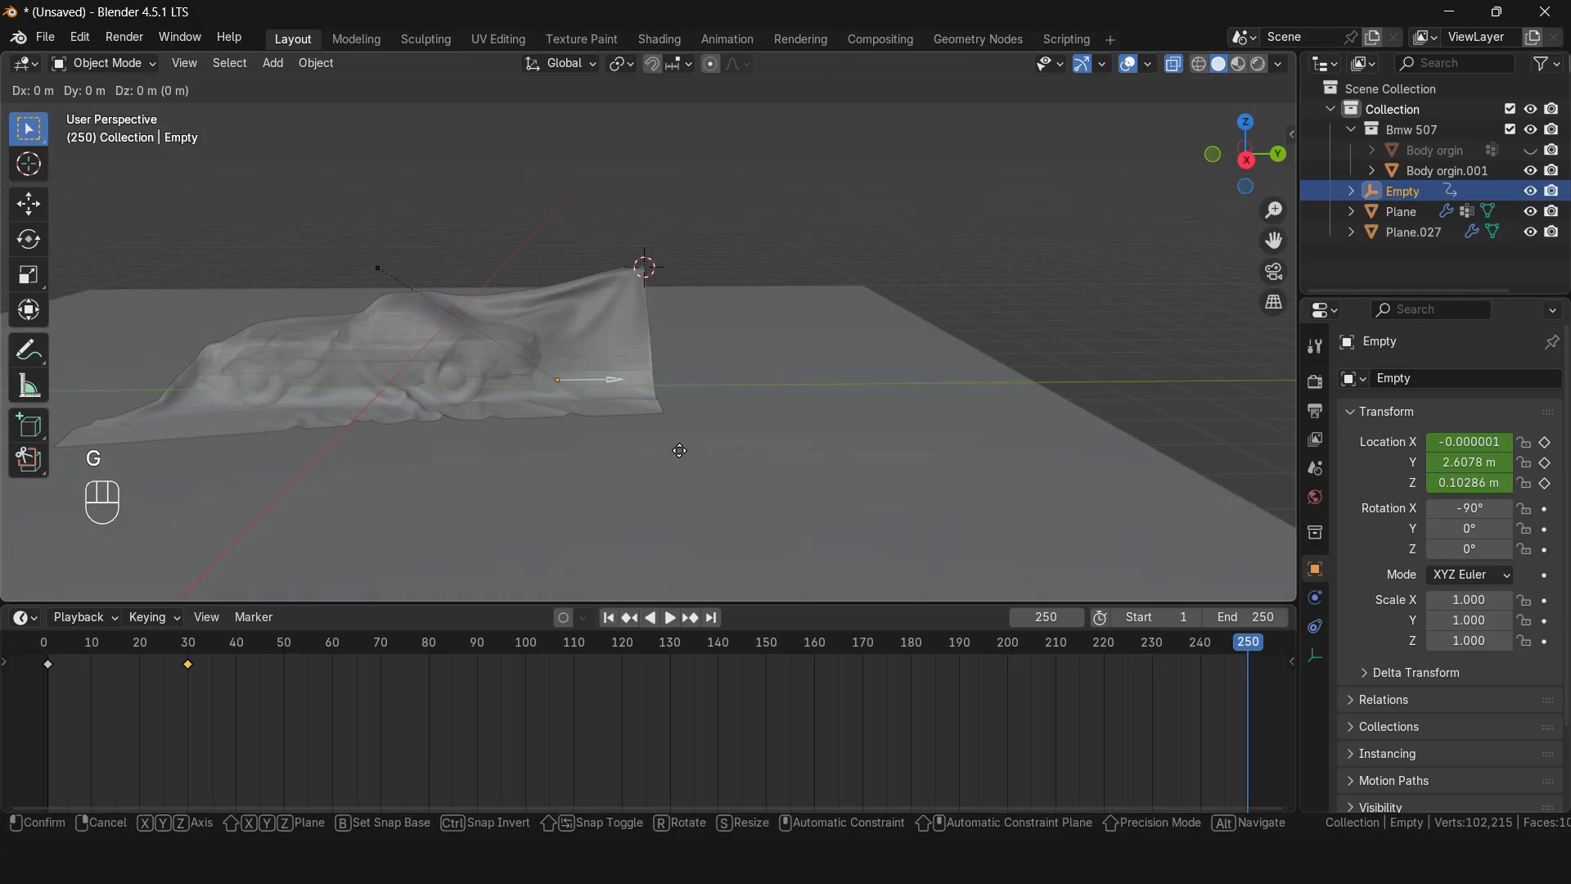
{"action": "key", "text": "y"}
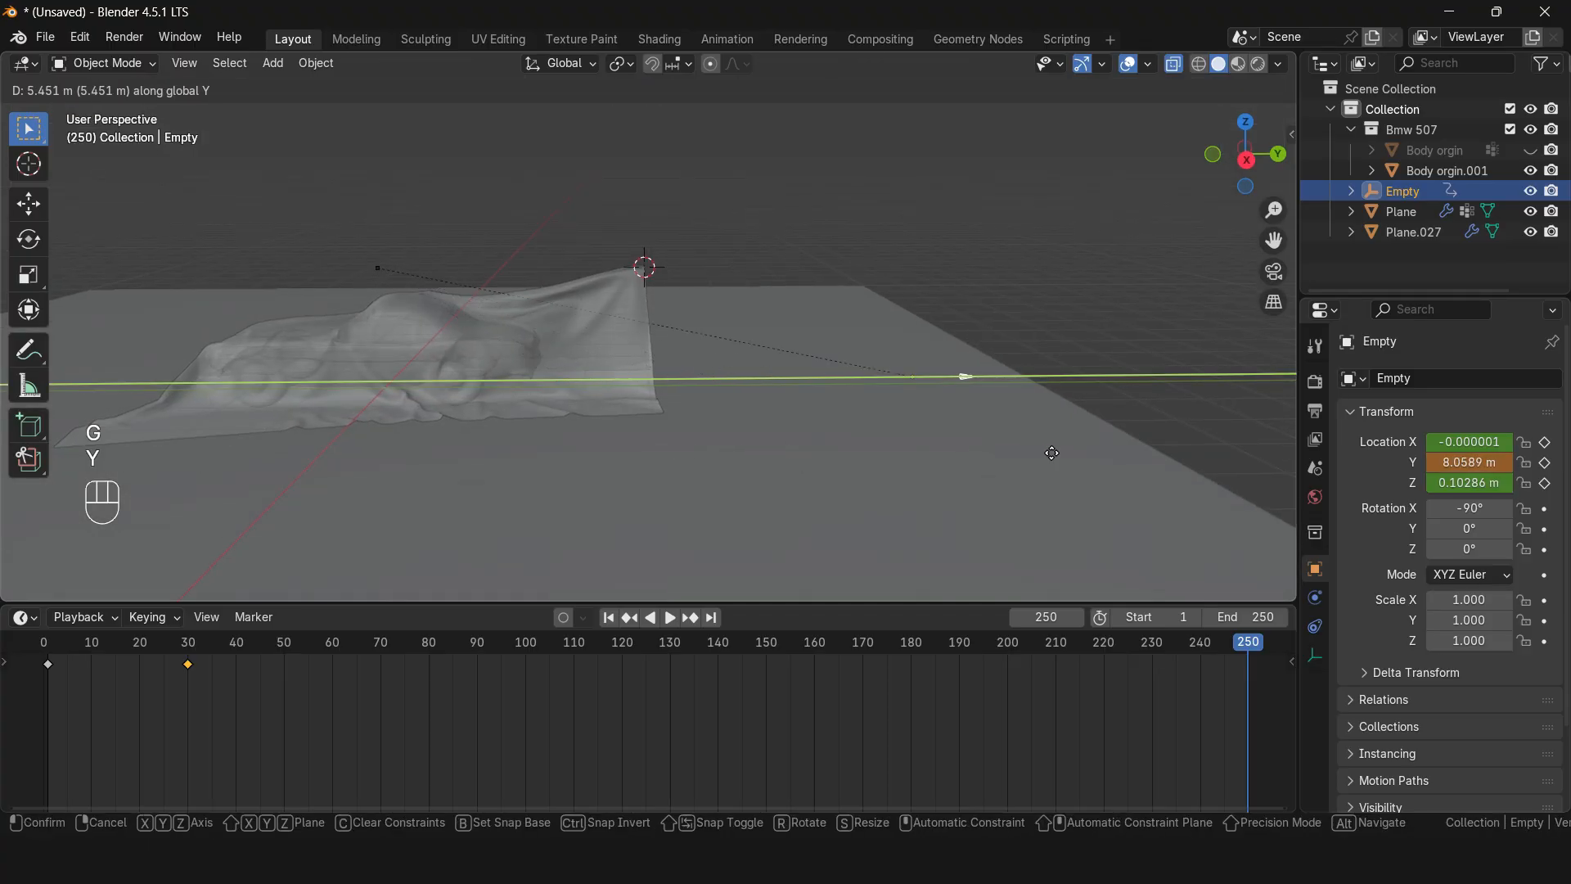
{"action": "left_click", "coordinate": [1158, 448]}
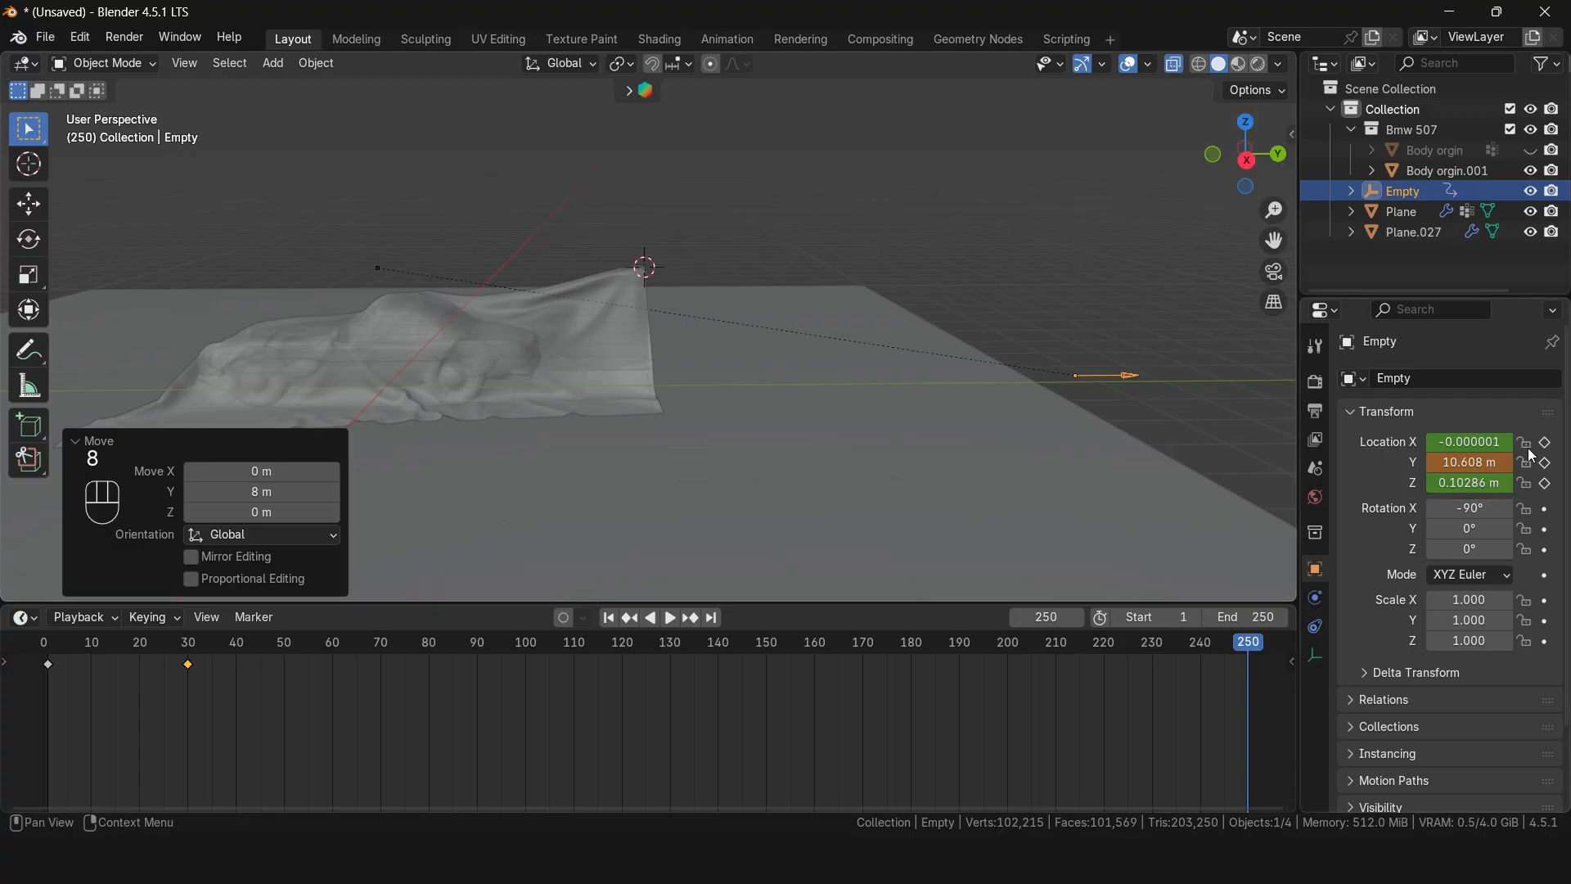
{"action": "left_click", "coordinate": [1546, 483]}
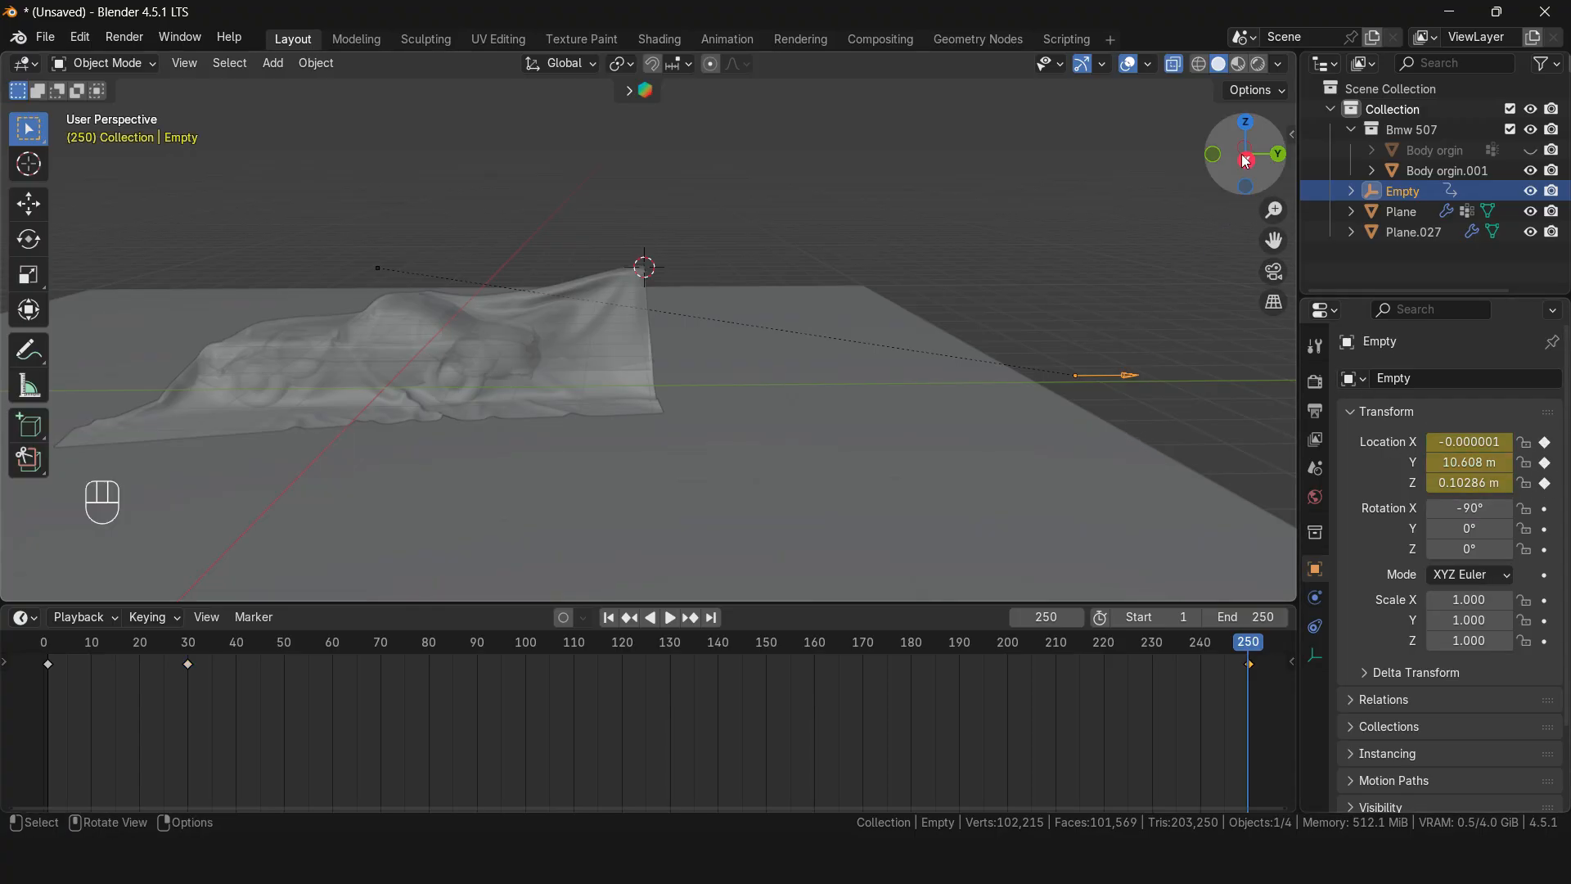
Step: Select all of the empty's keyframes and change their interpolation mode
{"action": "middle_click_drag", "start_coordinate": [844, 219], "coordinate": [941, 221]}
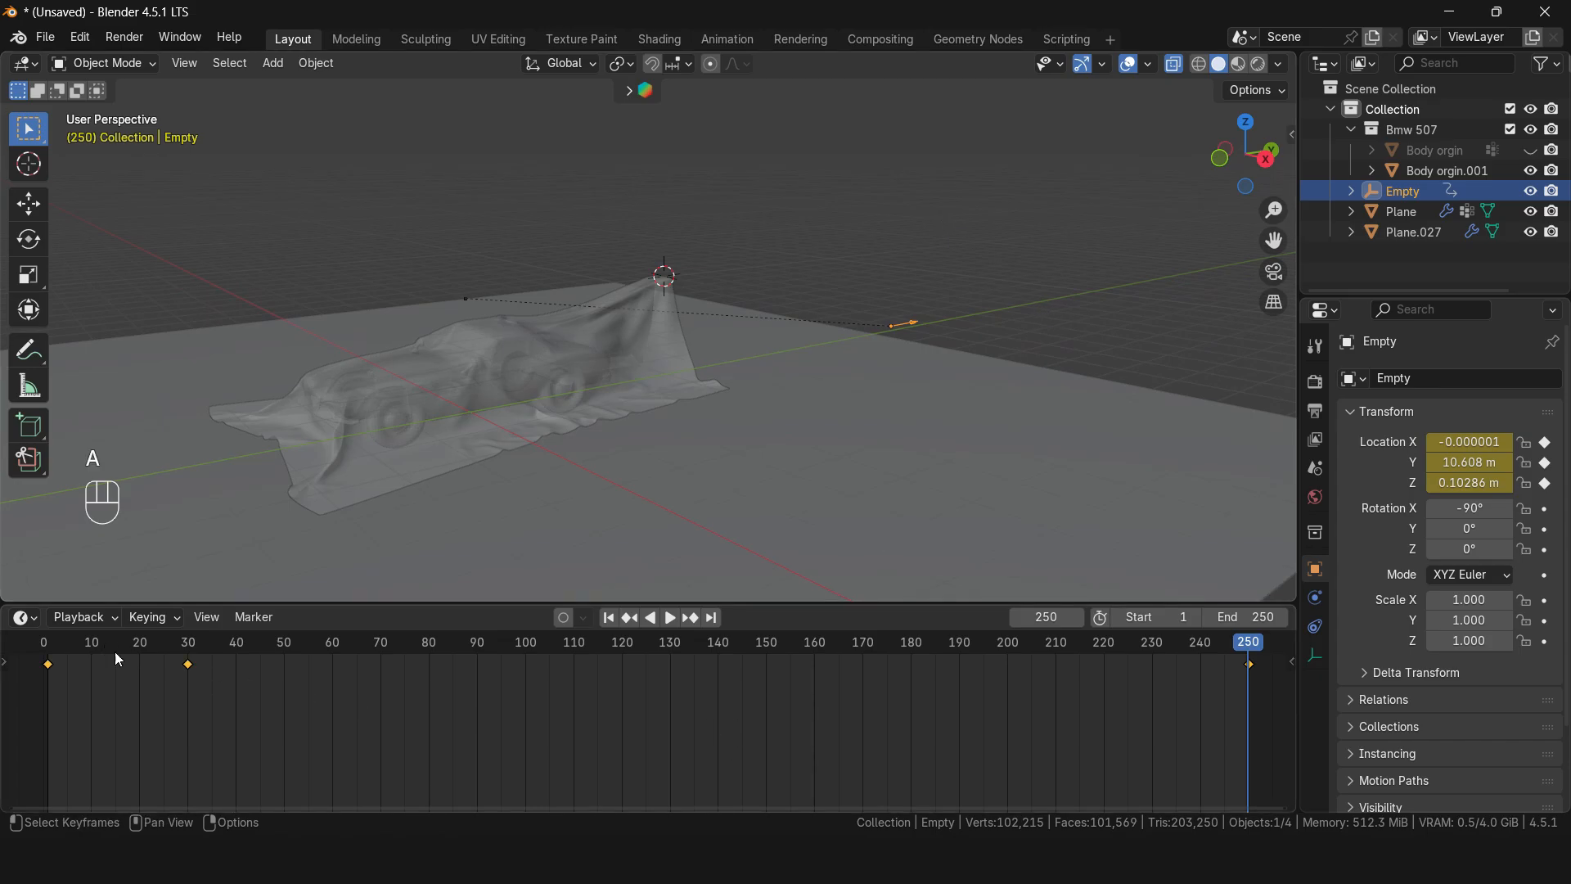
{"action": "right_click", "coordinate": [373, 686]}
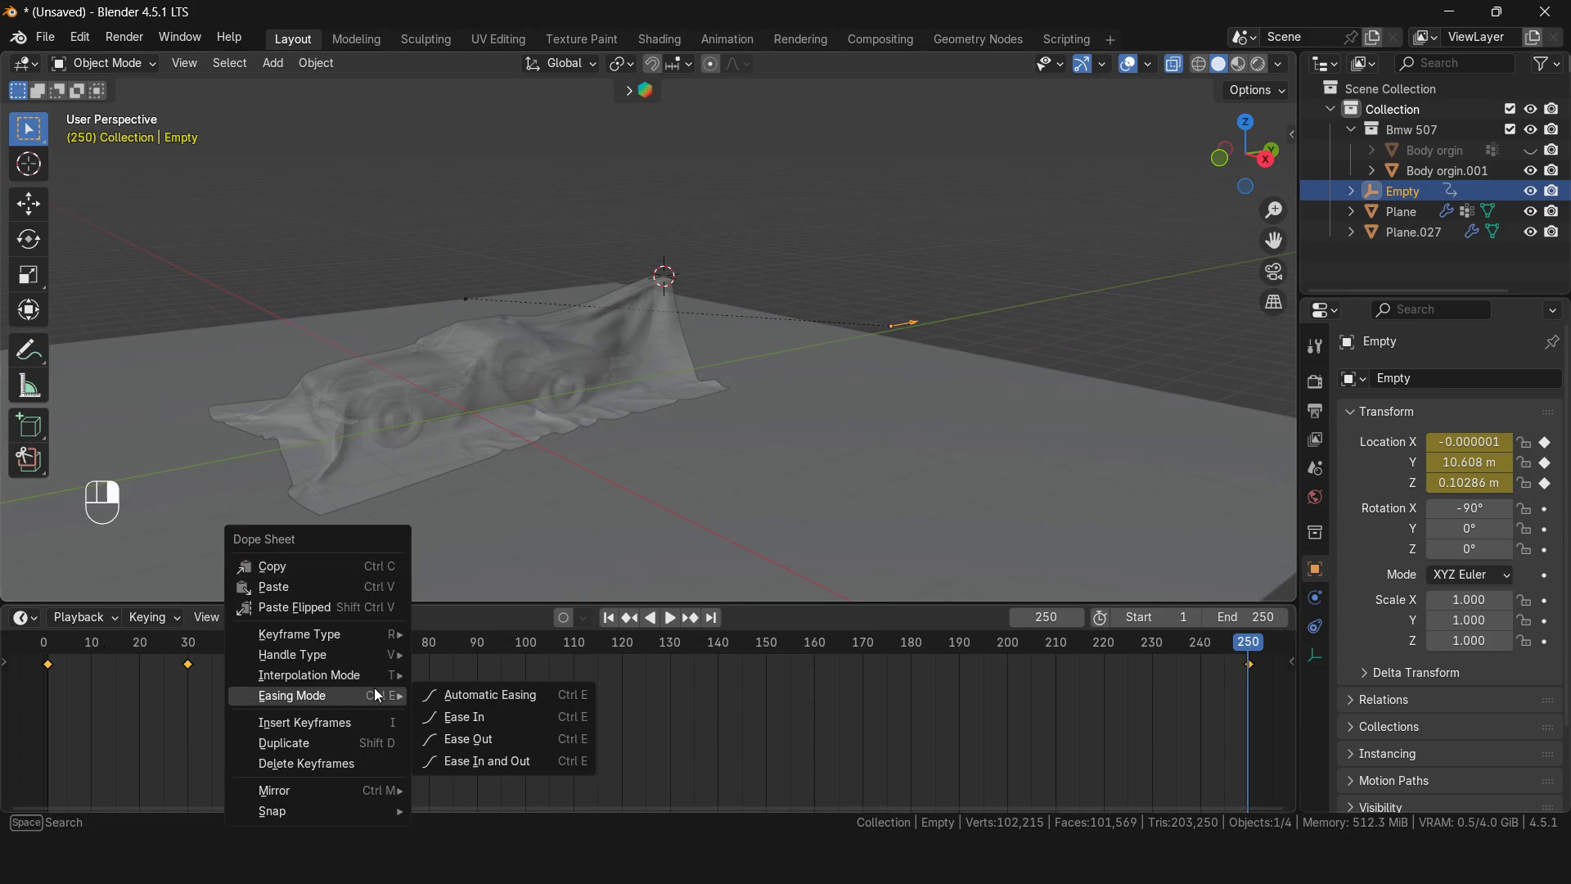
{"action": "mouse_move", "coordinate": [385, 675]}
{"action": "left_click", "coordinate": [460, 564]}
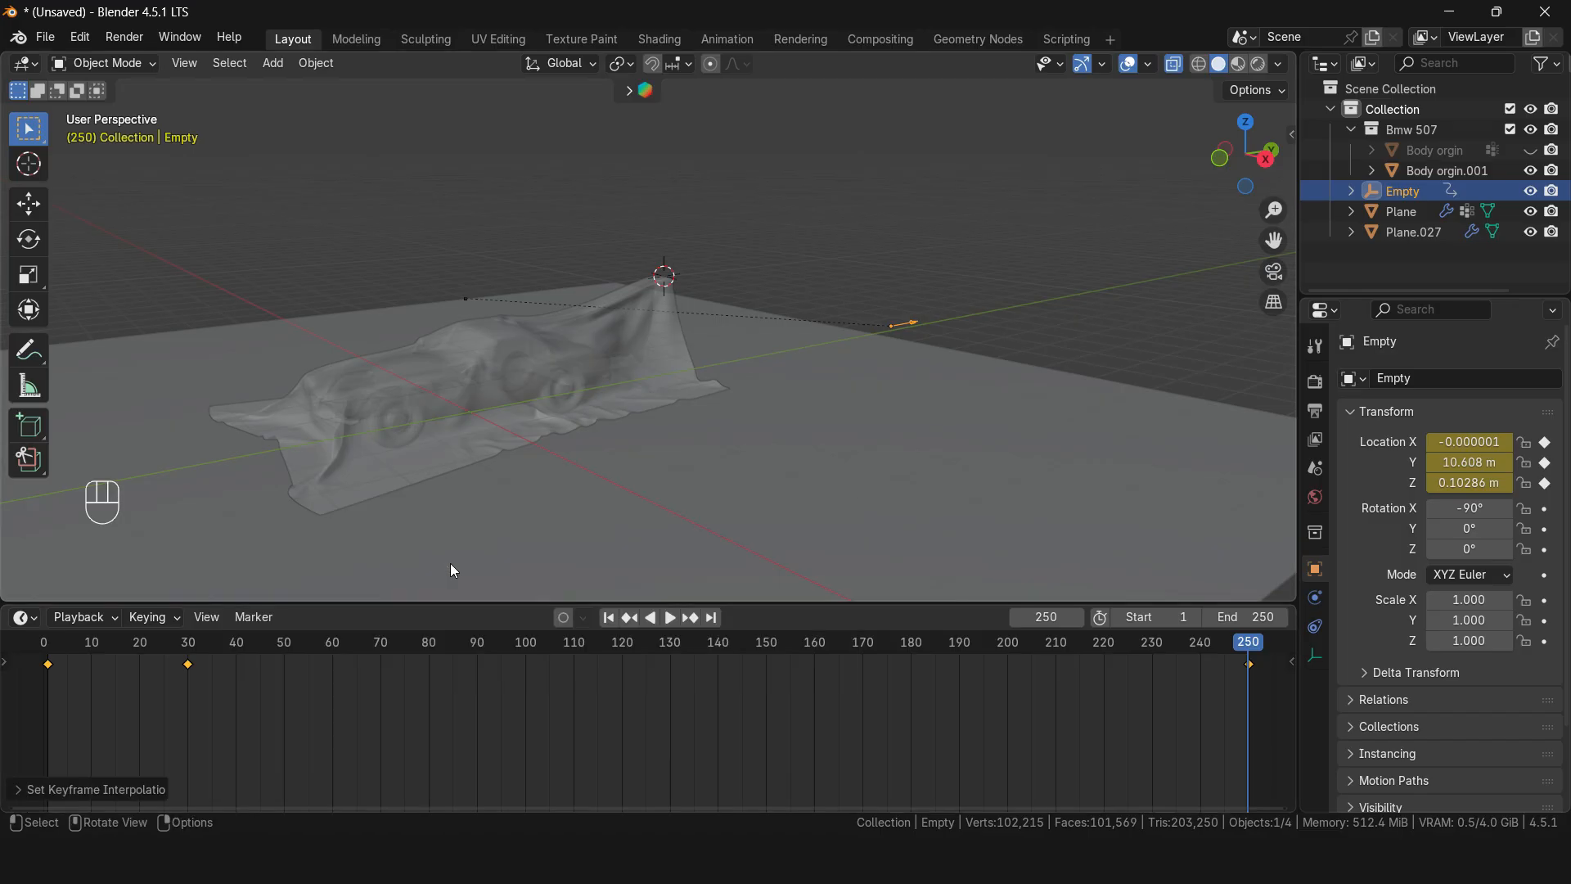
Step: Turn X-ray off, frame the car and play the cloth simulation from frame 1 to about frame 113
{"action": "key", "text": "shift+Left"}
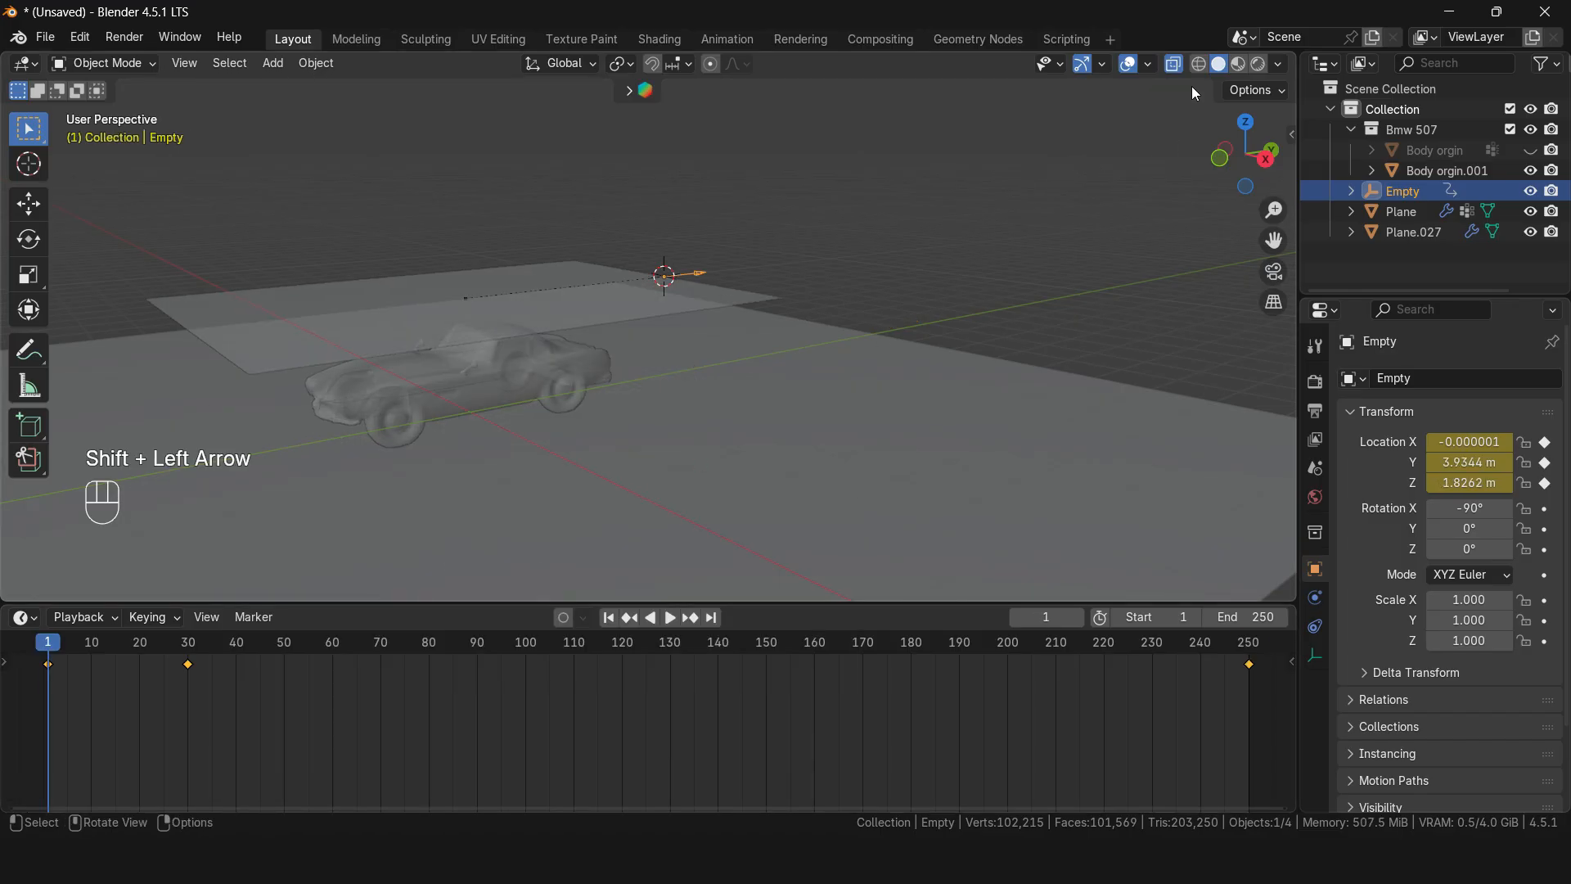
{"action": "left_click", "coordinate": [1173, 66]}
{"action": "left_click", "coordinate": [547, 360]}
{"action": "key", "text": "KP_Decimal"}
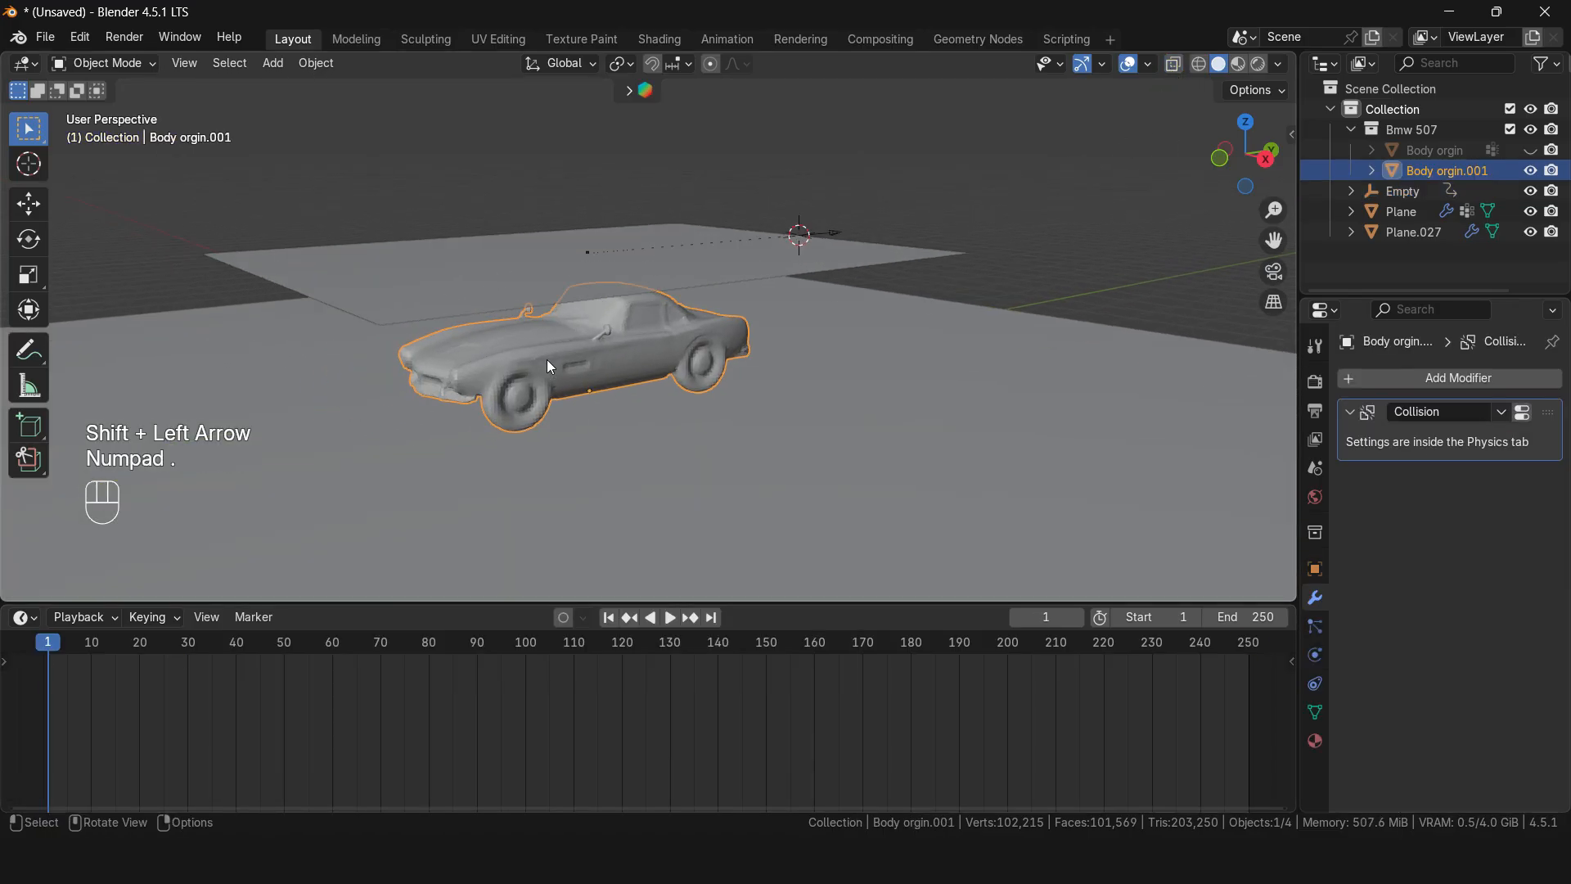
{"action": "left_click", "coordinate": [1041, 193]}
{"action": "key", "text": "space"}
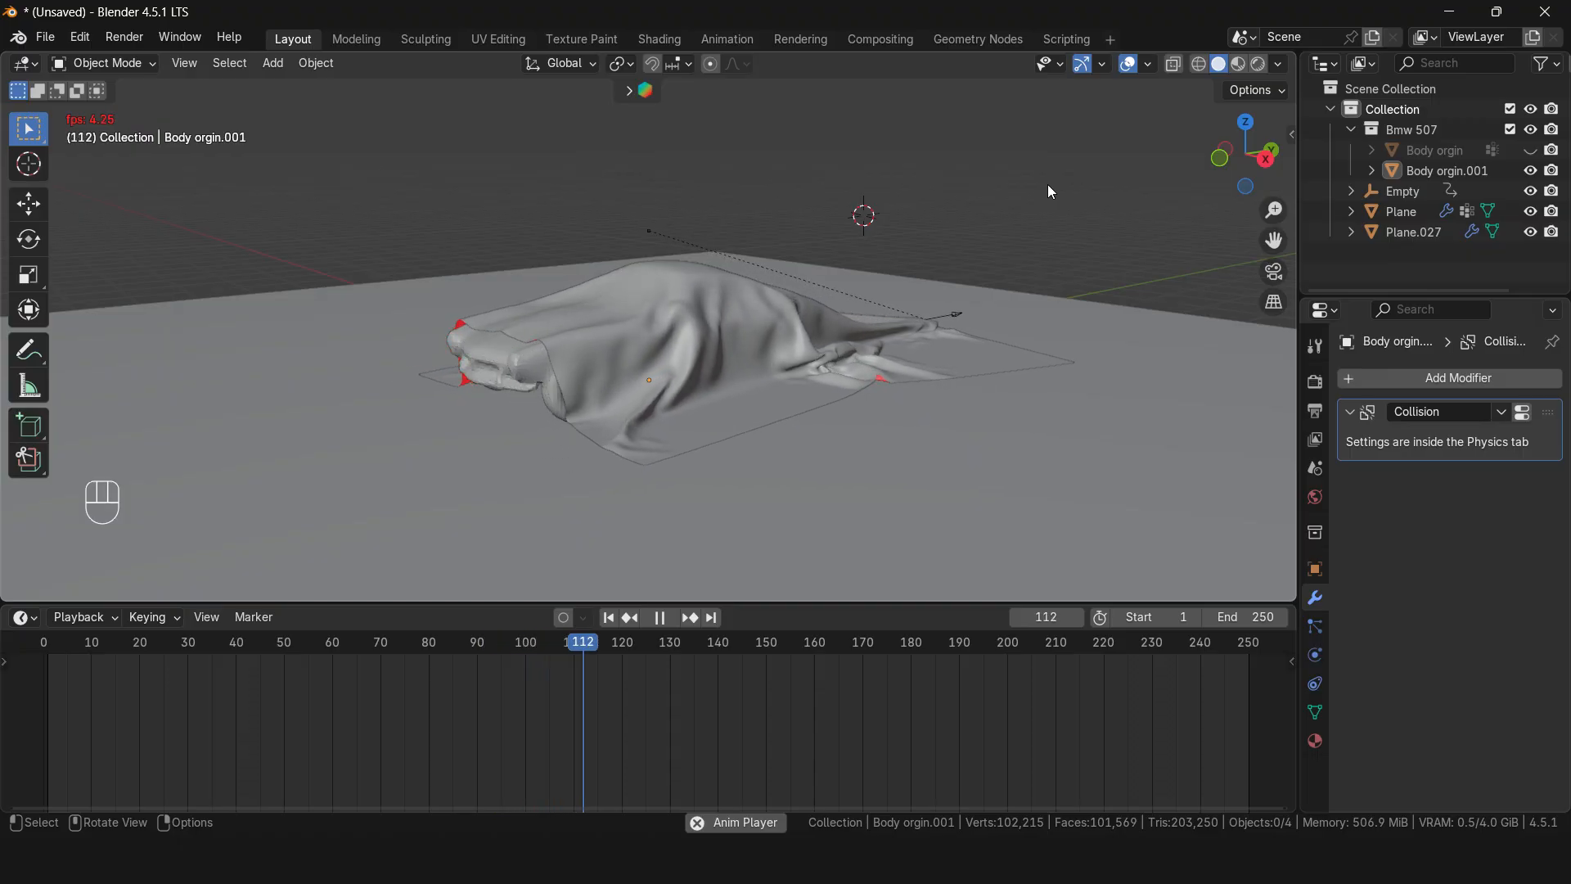
{"action": "key", "text": "space"}
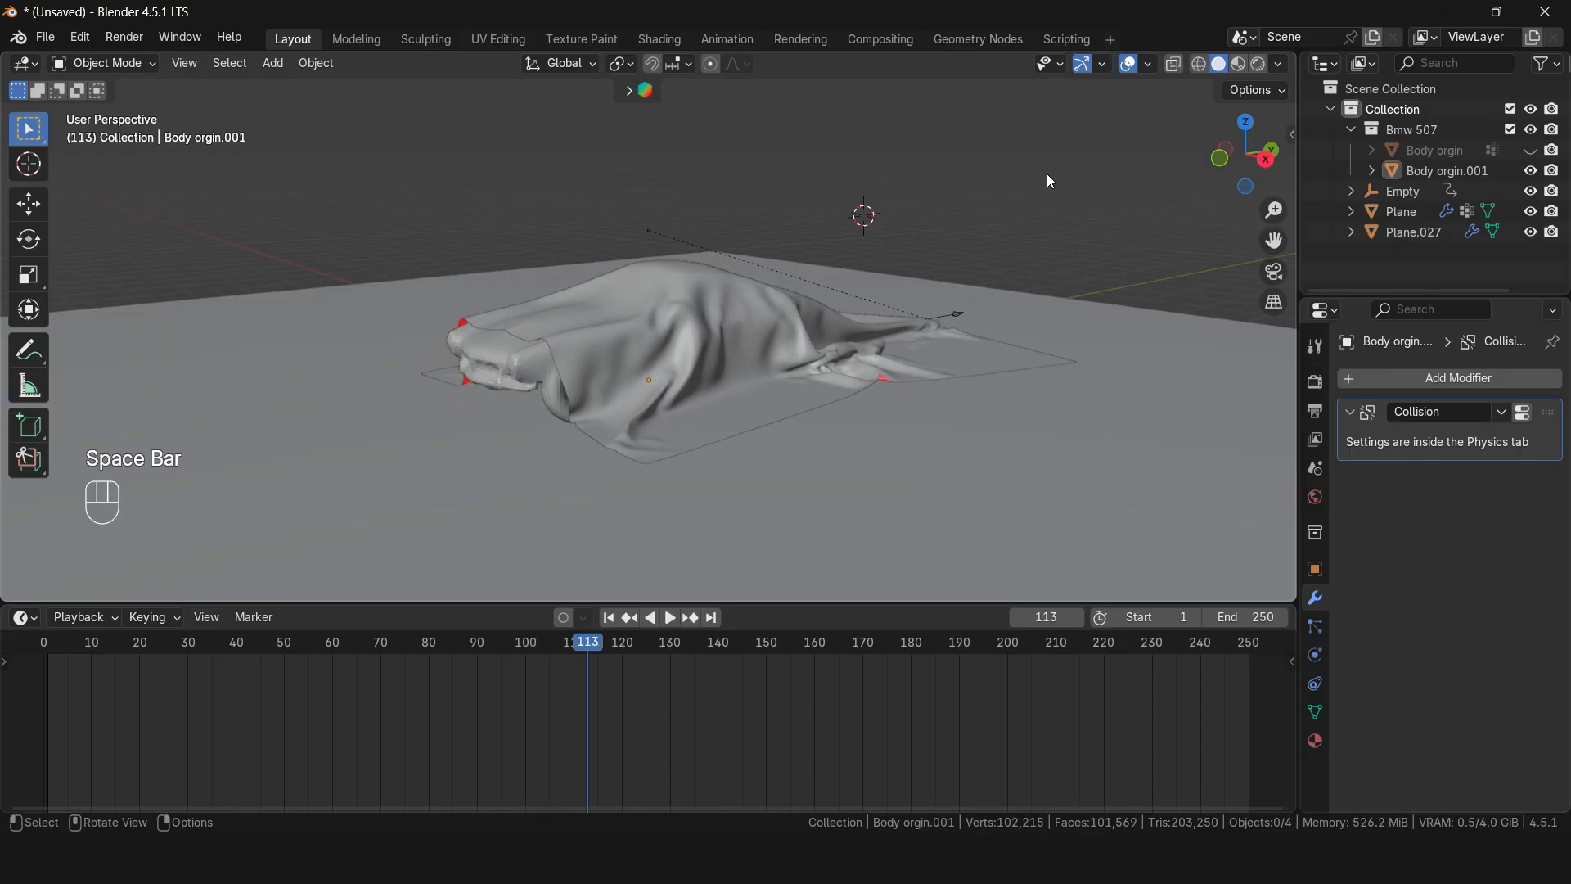
Step: Hide Body orgin.001 in the viewport and renders, show Body orgin instead, and continue the simulation to about frame 163
{"action": "left_click", "coordinate": [1533, 172]}
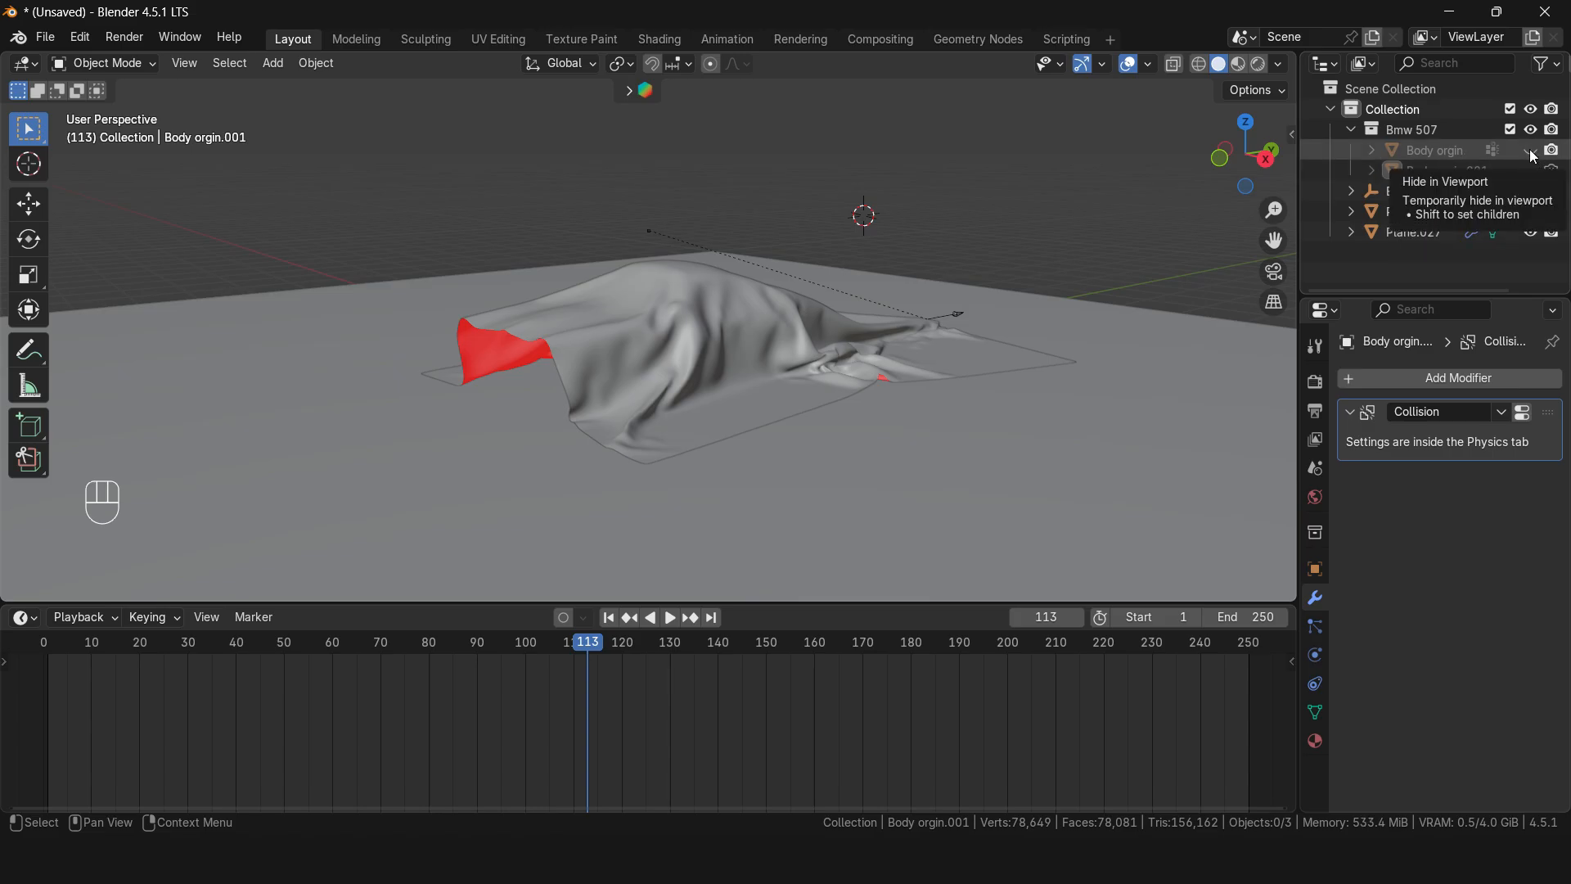
{"action": "left_click", "coordinate": [1529, 149]}
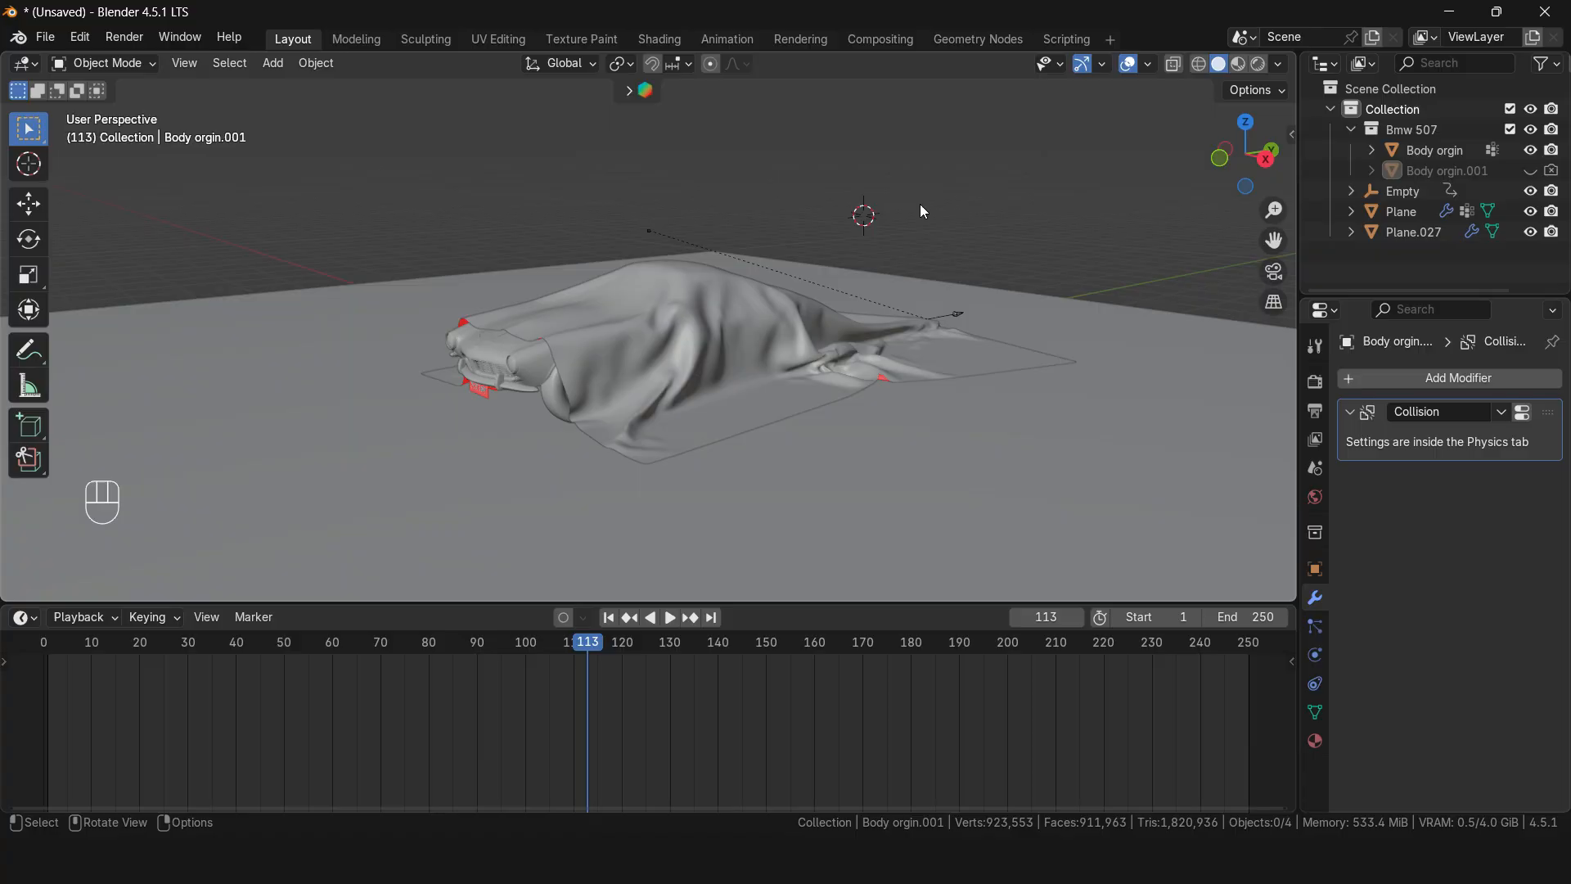
{"action": "middle_click_drag", "start_coordinate": [1023, 217], "coordinate": [733, 354]}
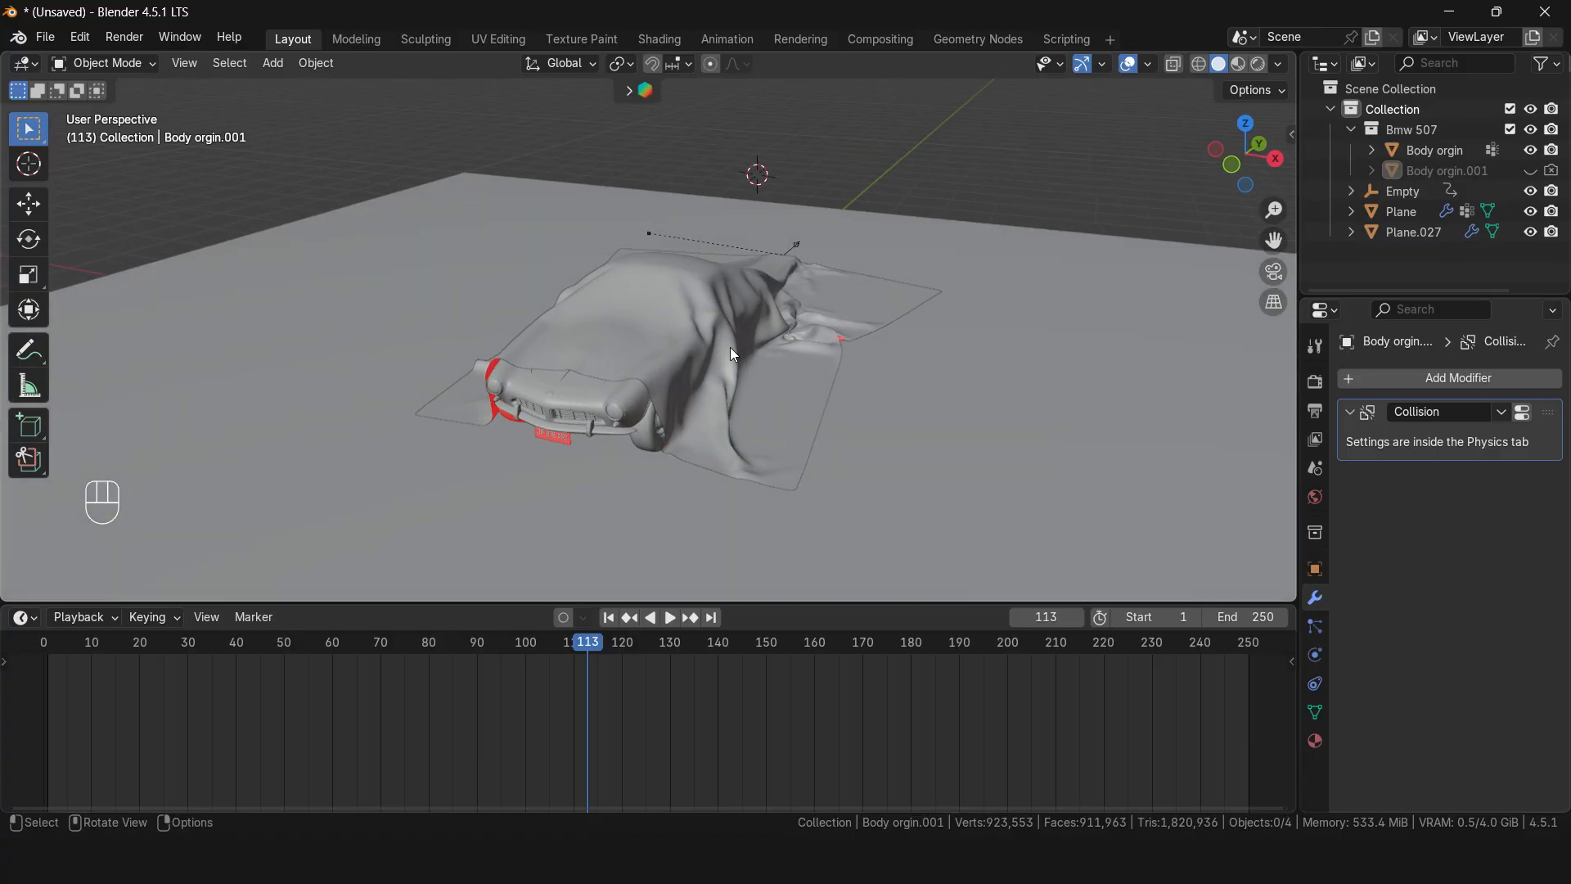
{"action": "middle_click_drag", "start_coordinate": [785, 406], "coordinate": [712, 403]}
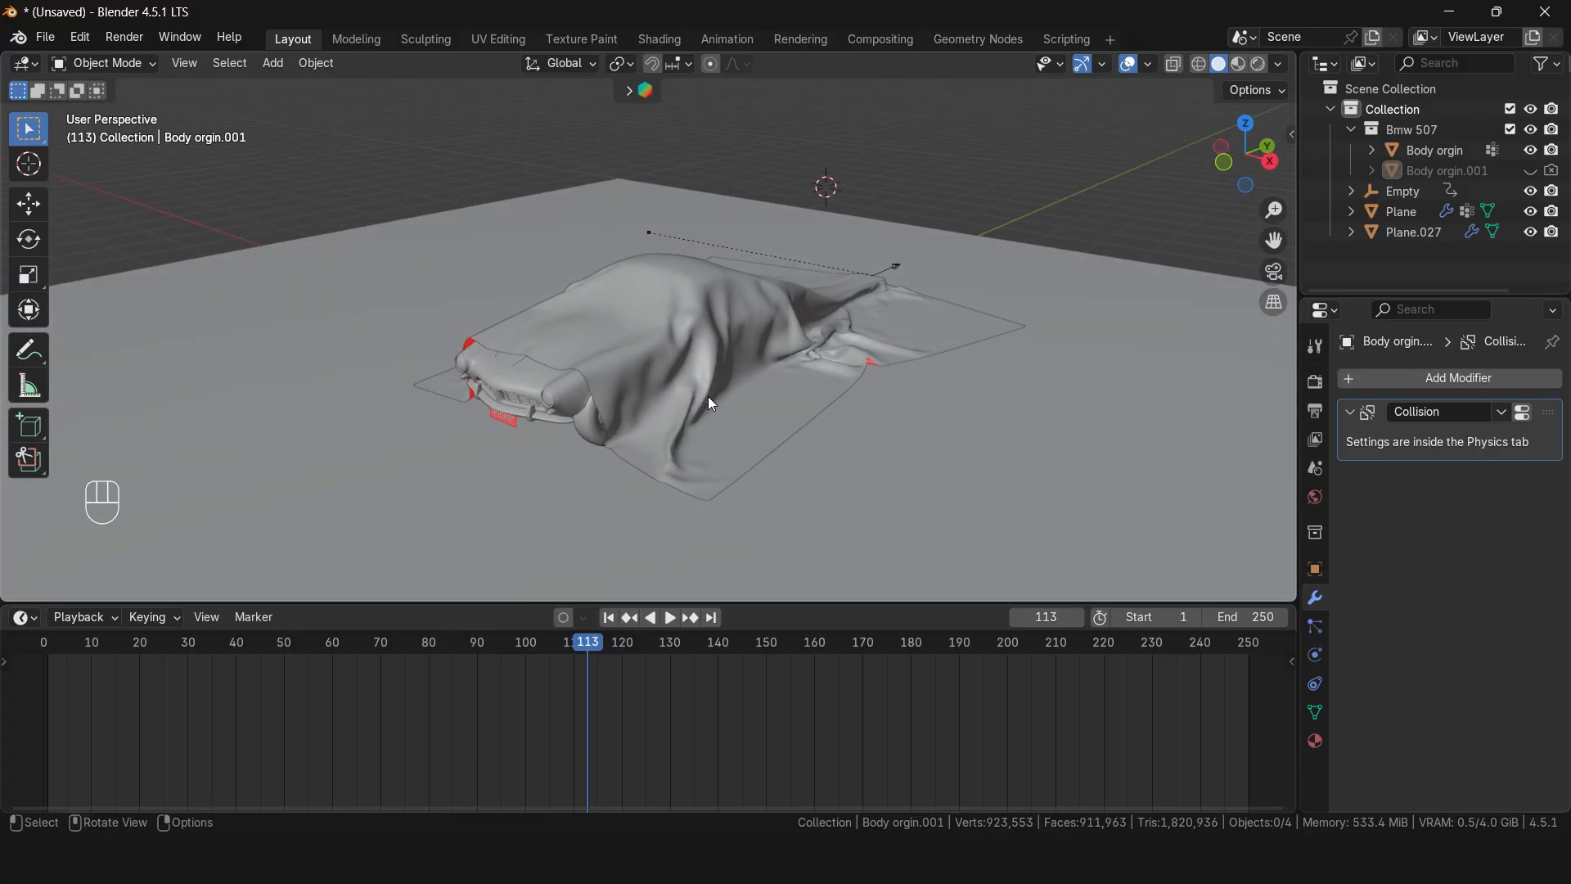
{"action": "key", "text": "space"}
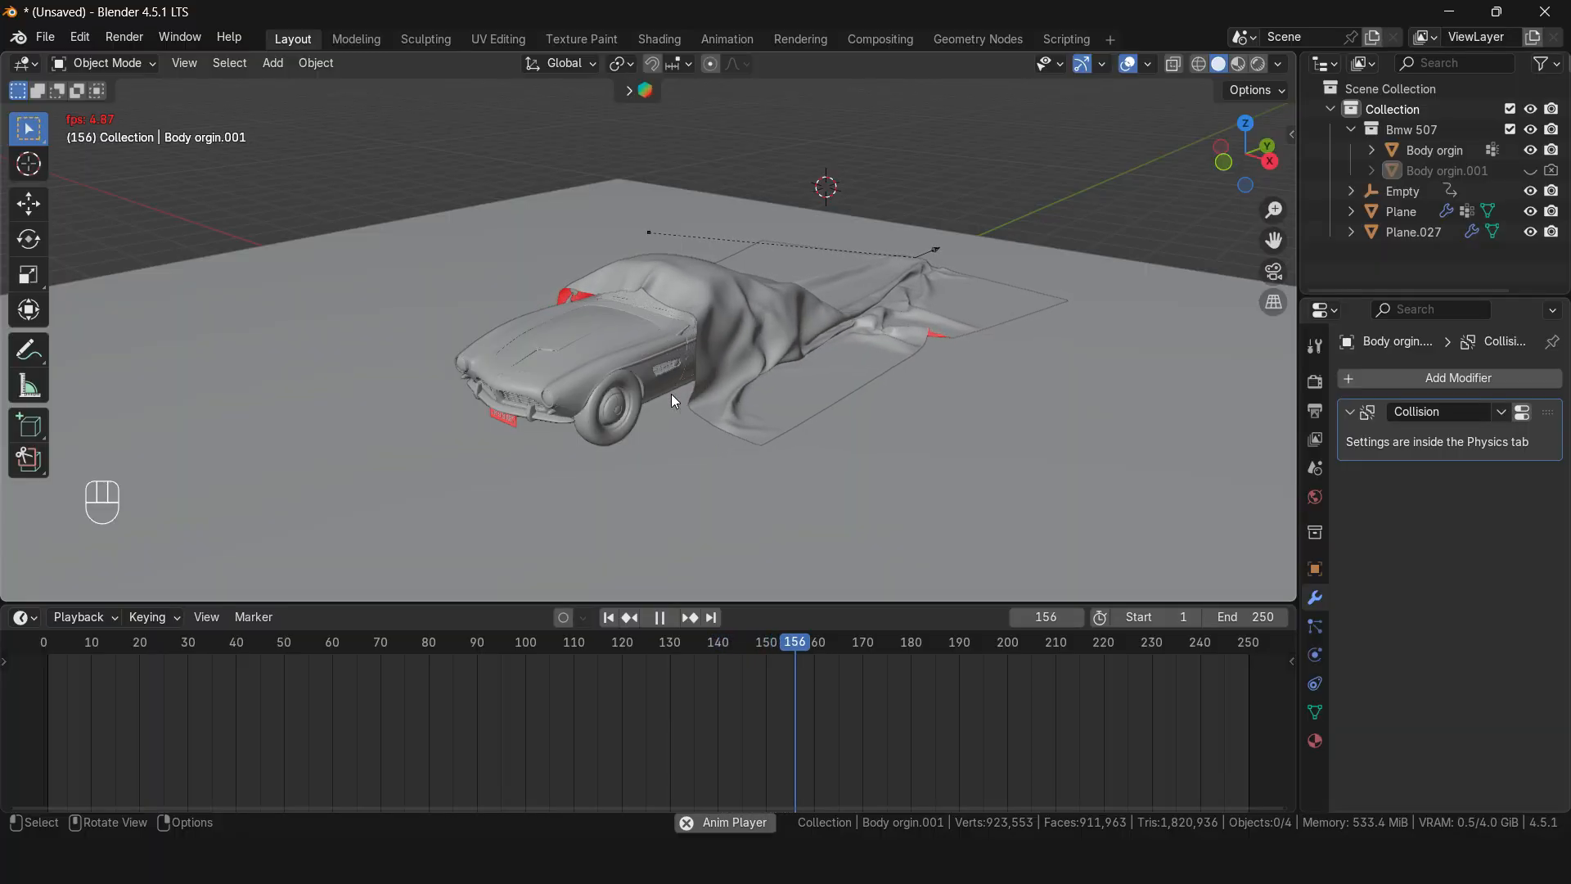
{"action": "key", "text": "space"}
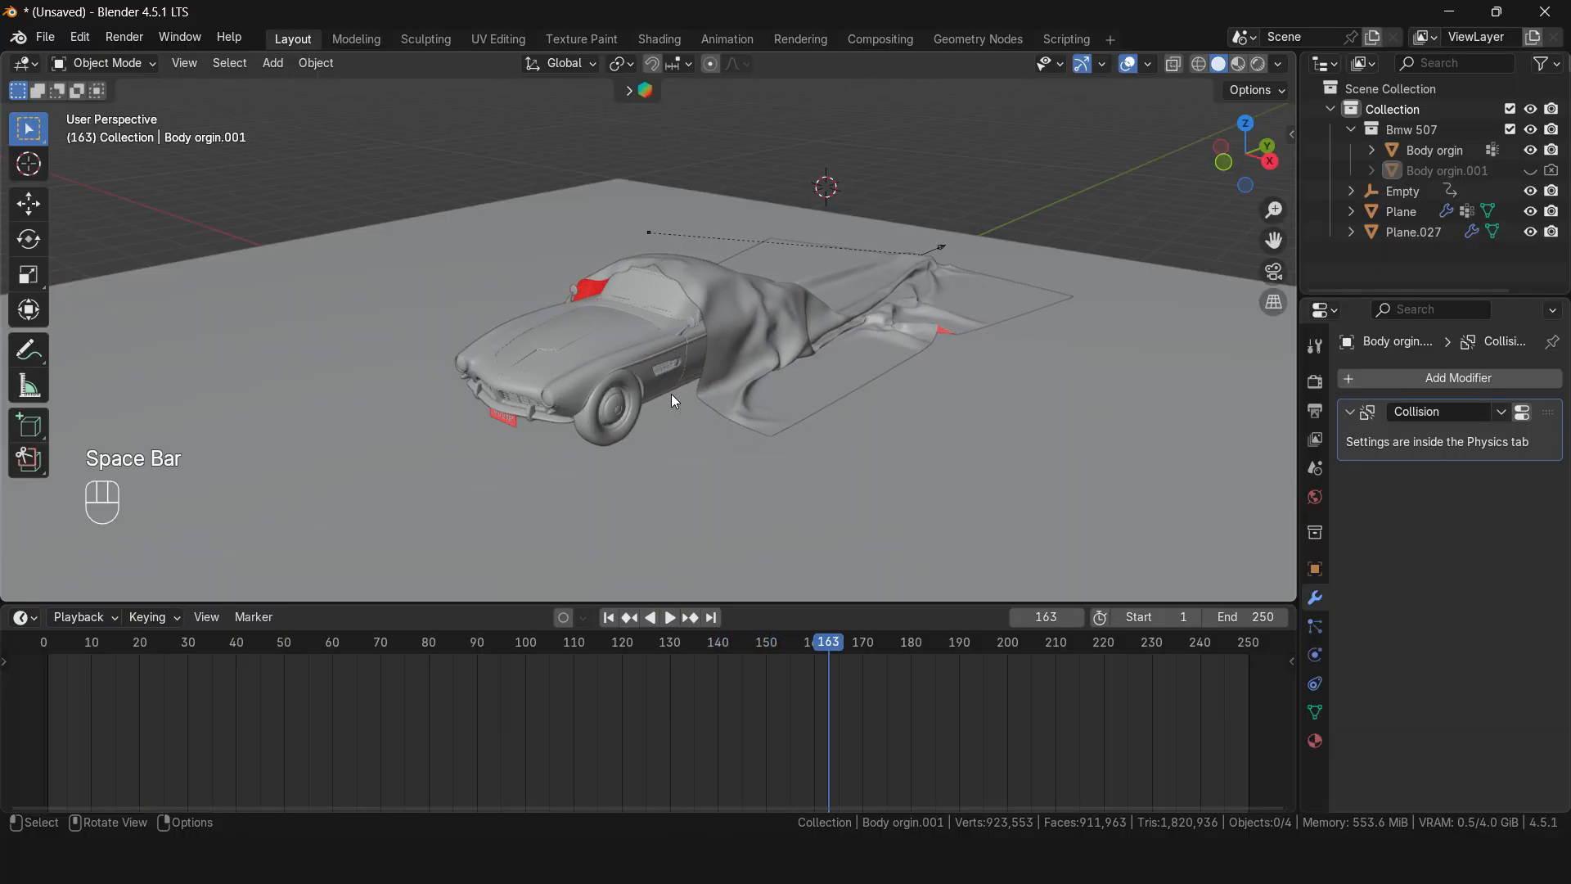
Step: Return to frame 1 and bake all dynamics from the cloth plane's physics cache
{"action": "left_click", "coordinate": [866, 316]}
{"action": "left_click", "coordinate": [1315, 655]}
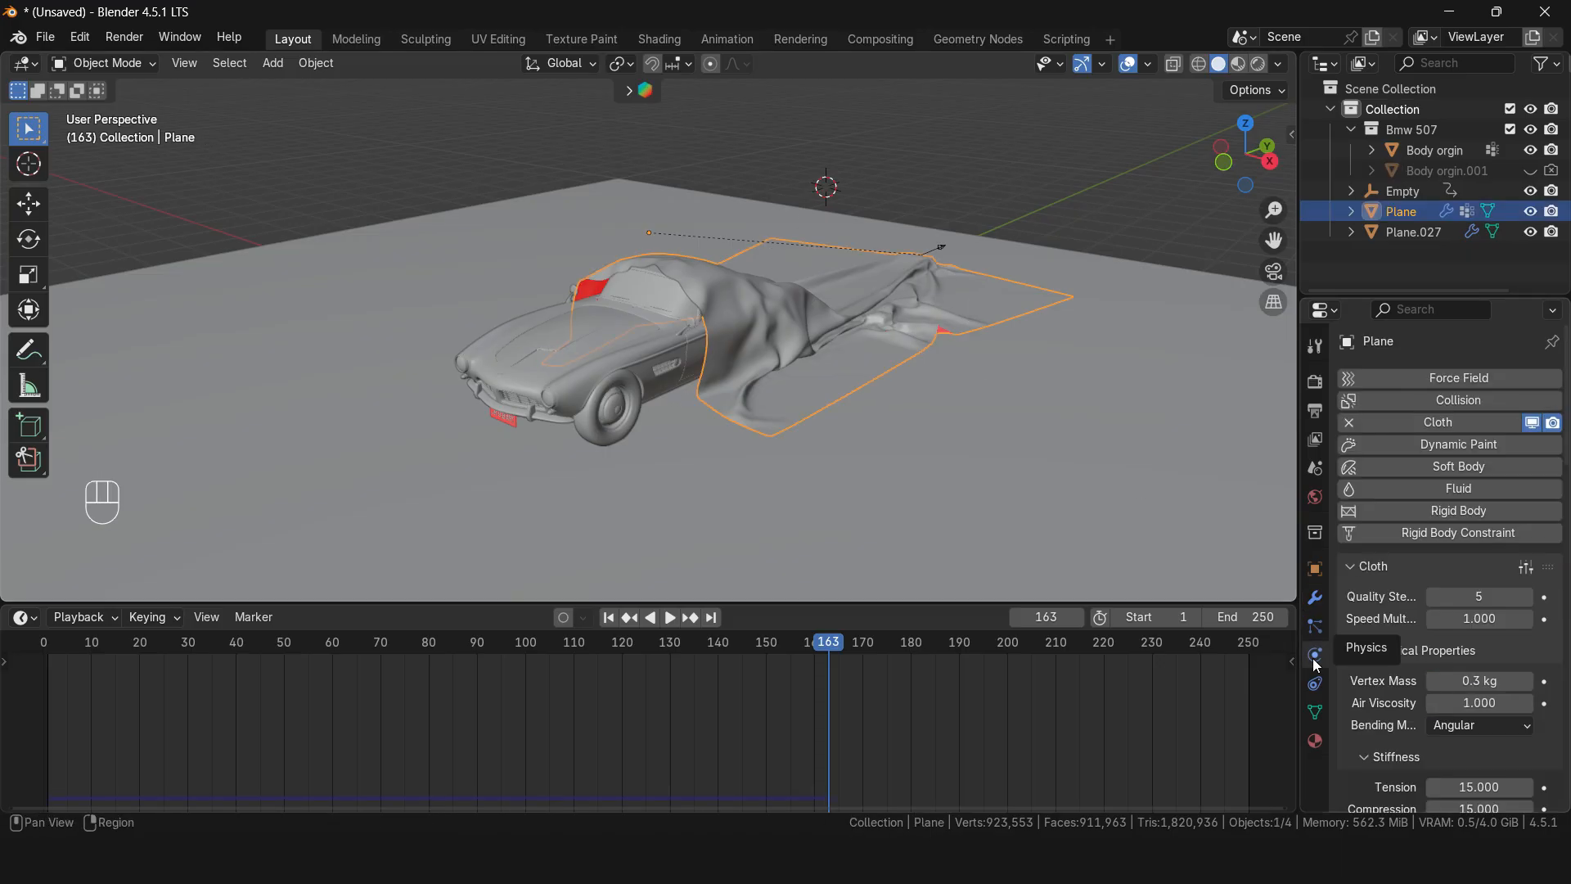
{"action": "scroll", "coordinate": [1354, 647], "scroll_direction": "down", "scroll_amount": 10}
{"action": "scroll", "coordinate": [1354, 644], "scroll_direction": "down", "scroll_amount": 10}
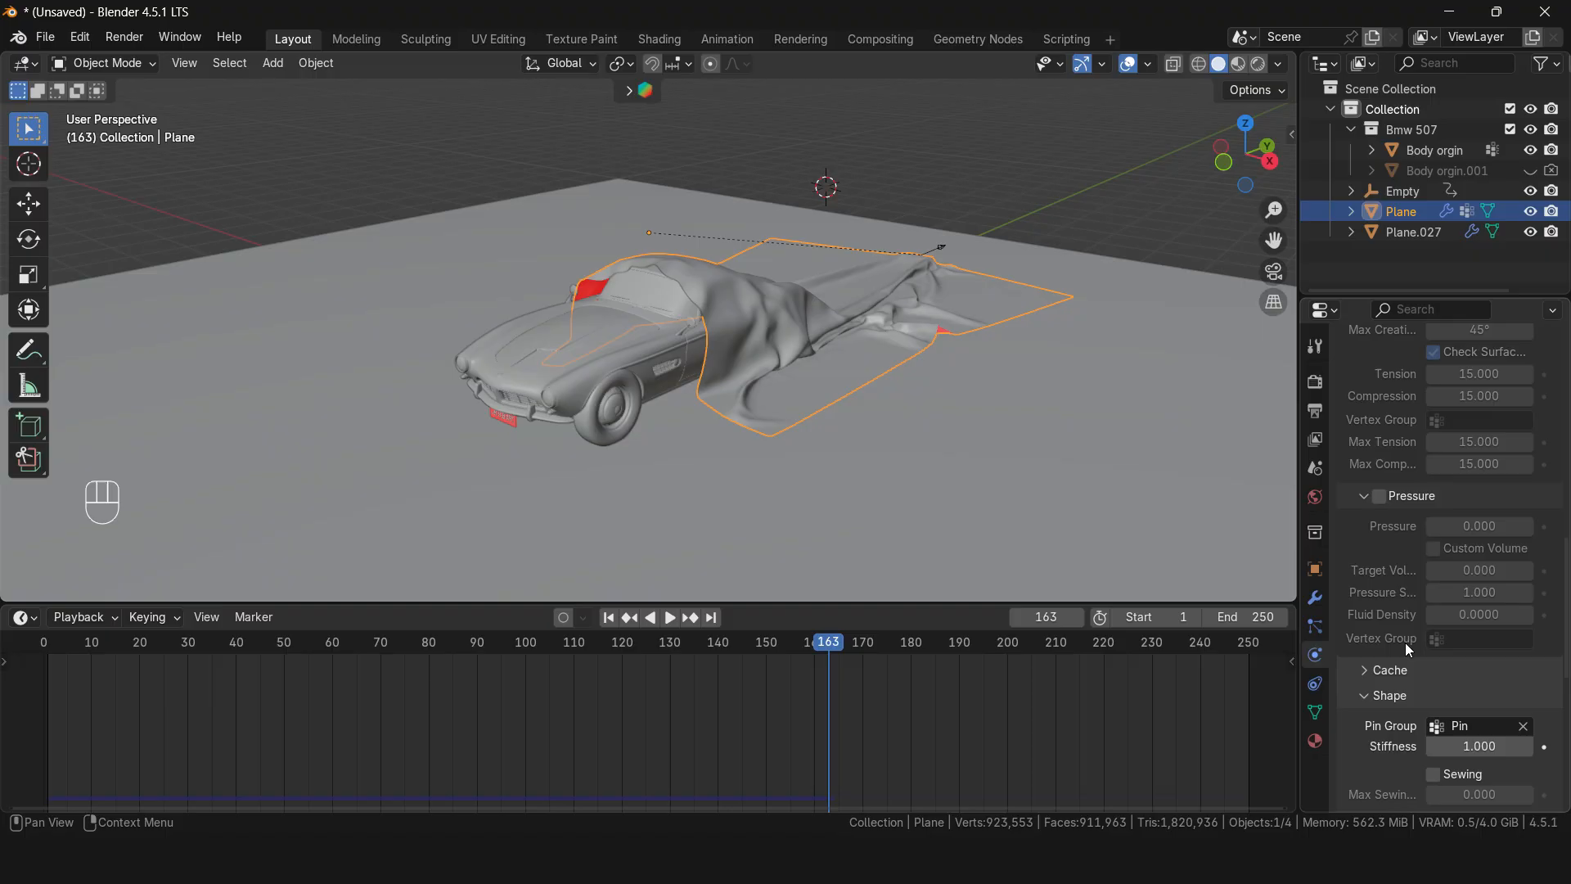
{"action": "left_click", "coordinate": [1388, 507]}
{"action": "scroll", "coordinate": [1411, 674], "scroll_direction": "down", "scroll_amount": 3}
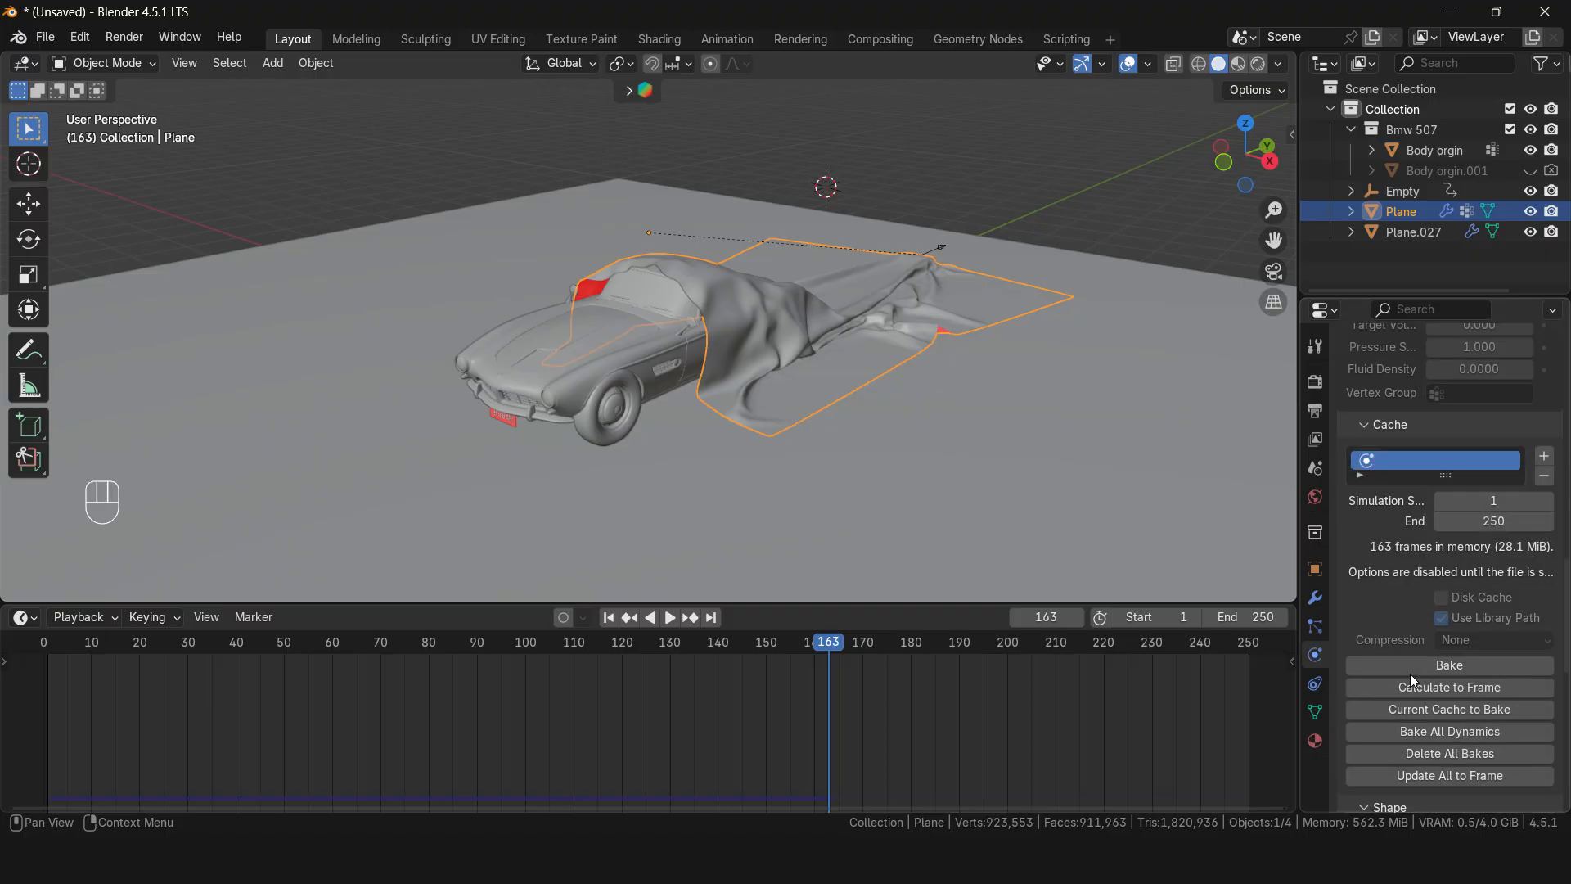
{"action": "key", "text": "shift+Left"}
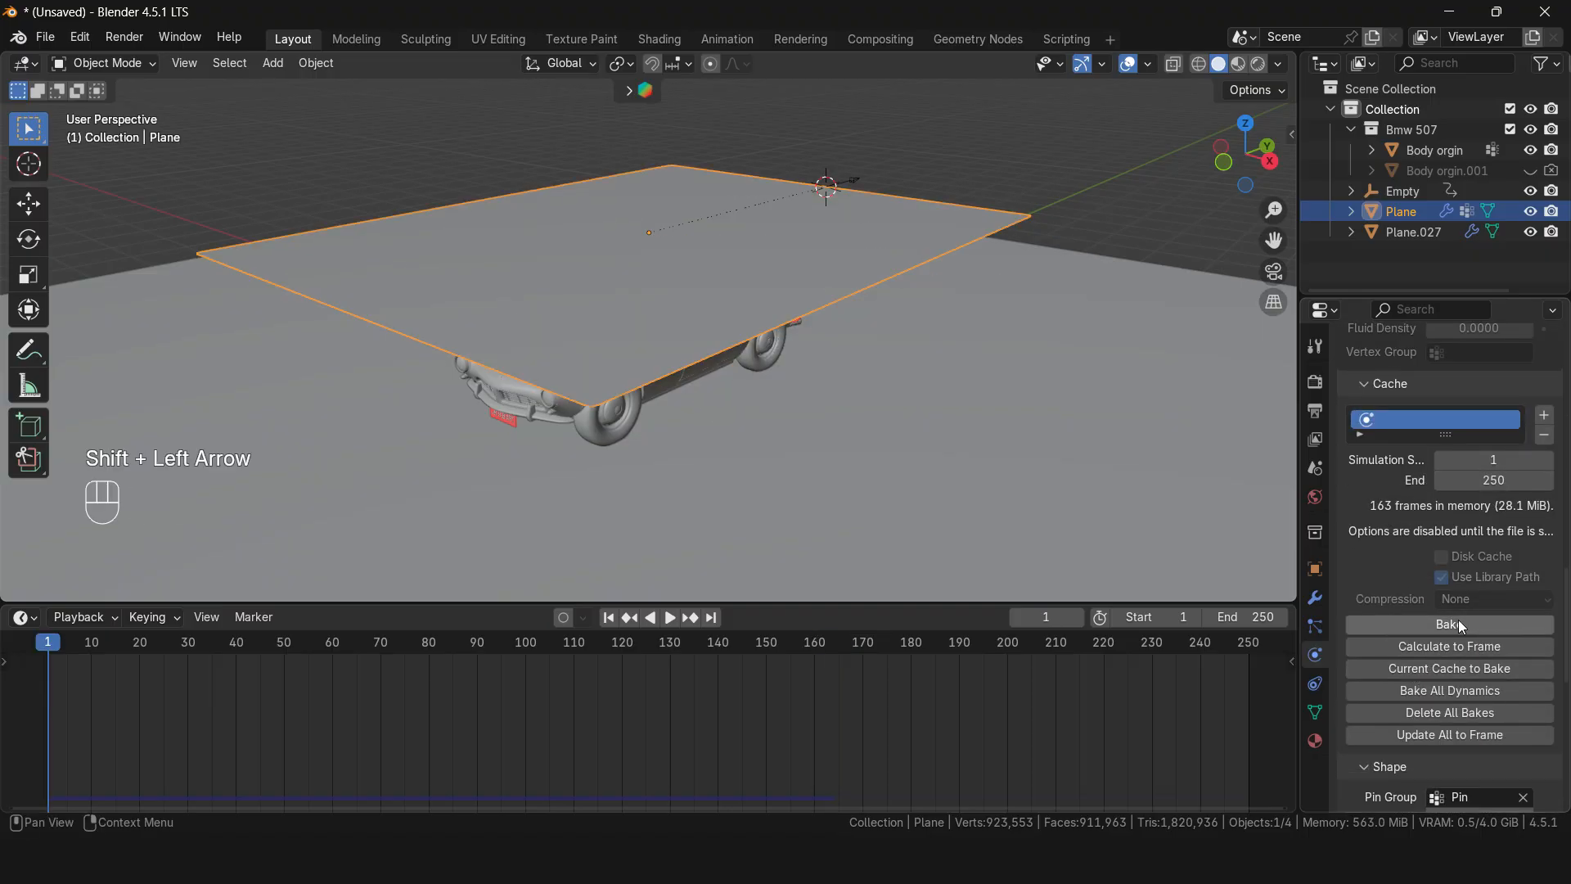
{"action": "left_click", "coordinate": [1479, 695]}
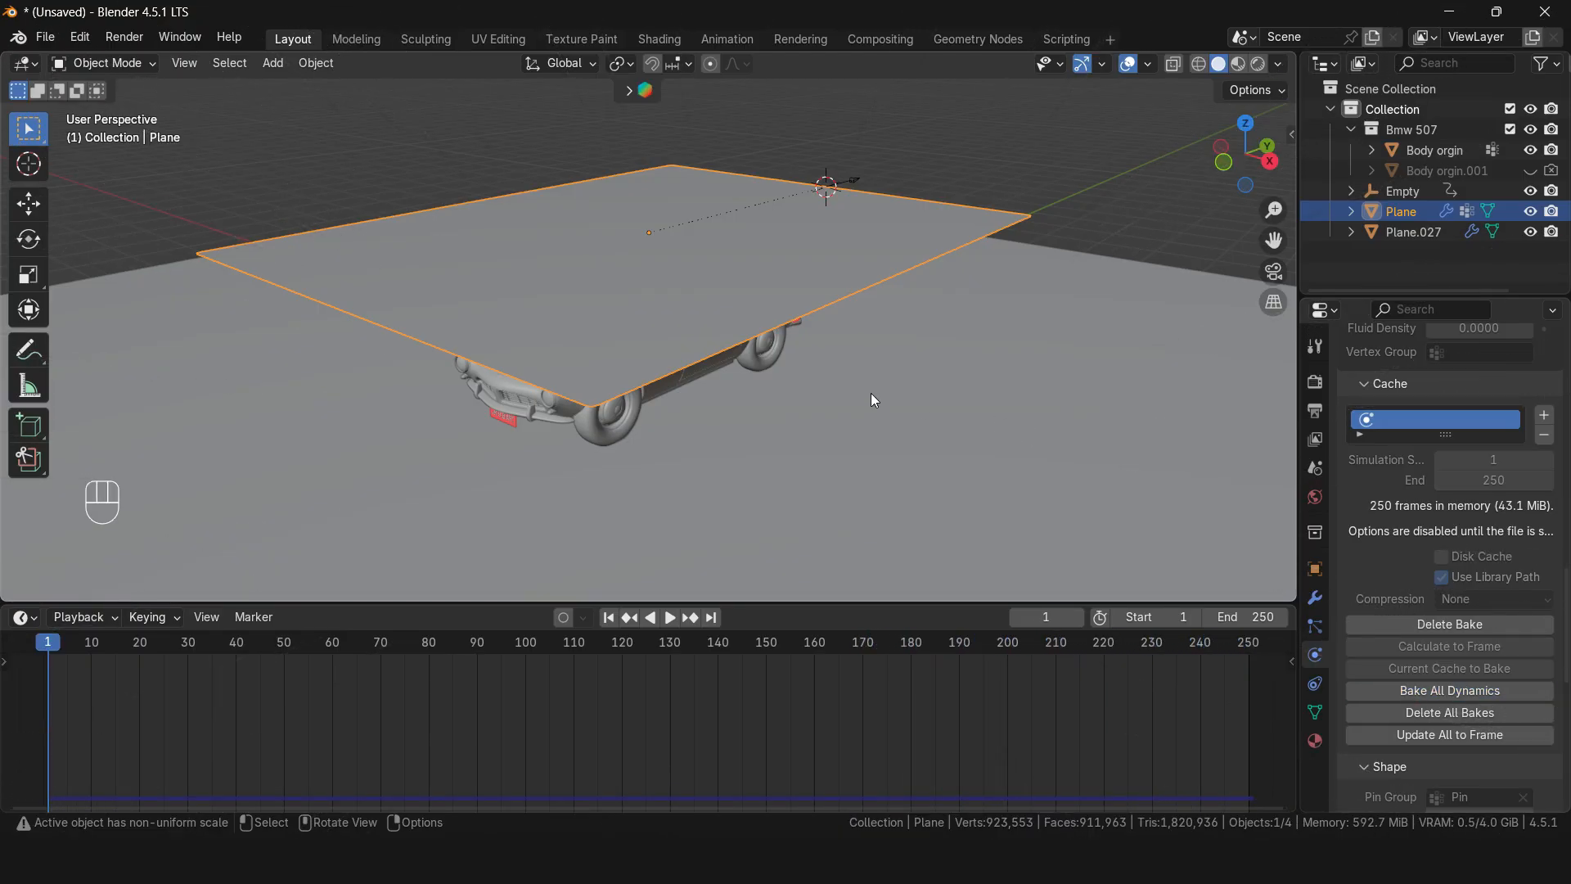
Step: Play the baked simulation from frame 1 to about frame 214 to check the cloth being pulled off the car
{"action": "mouse_move", "coordinate": [871, 393]}
{"action": "middle_mouse_down"}
{"action": "mouse_move", "coordinate": [861, 357]}
{"action": "mouse_move", "coordinate": [861, 377]}
{"action": "middle_mouse_up"}
{"action": "key", "text": "space"}
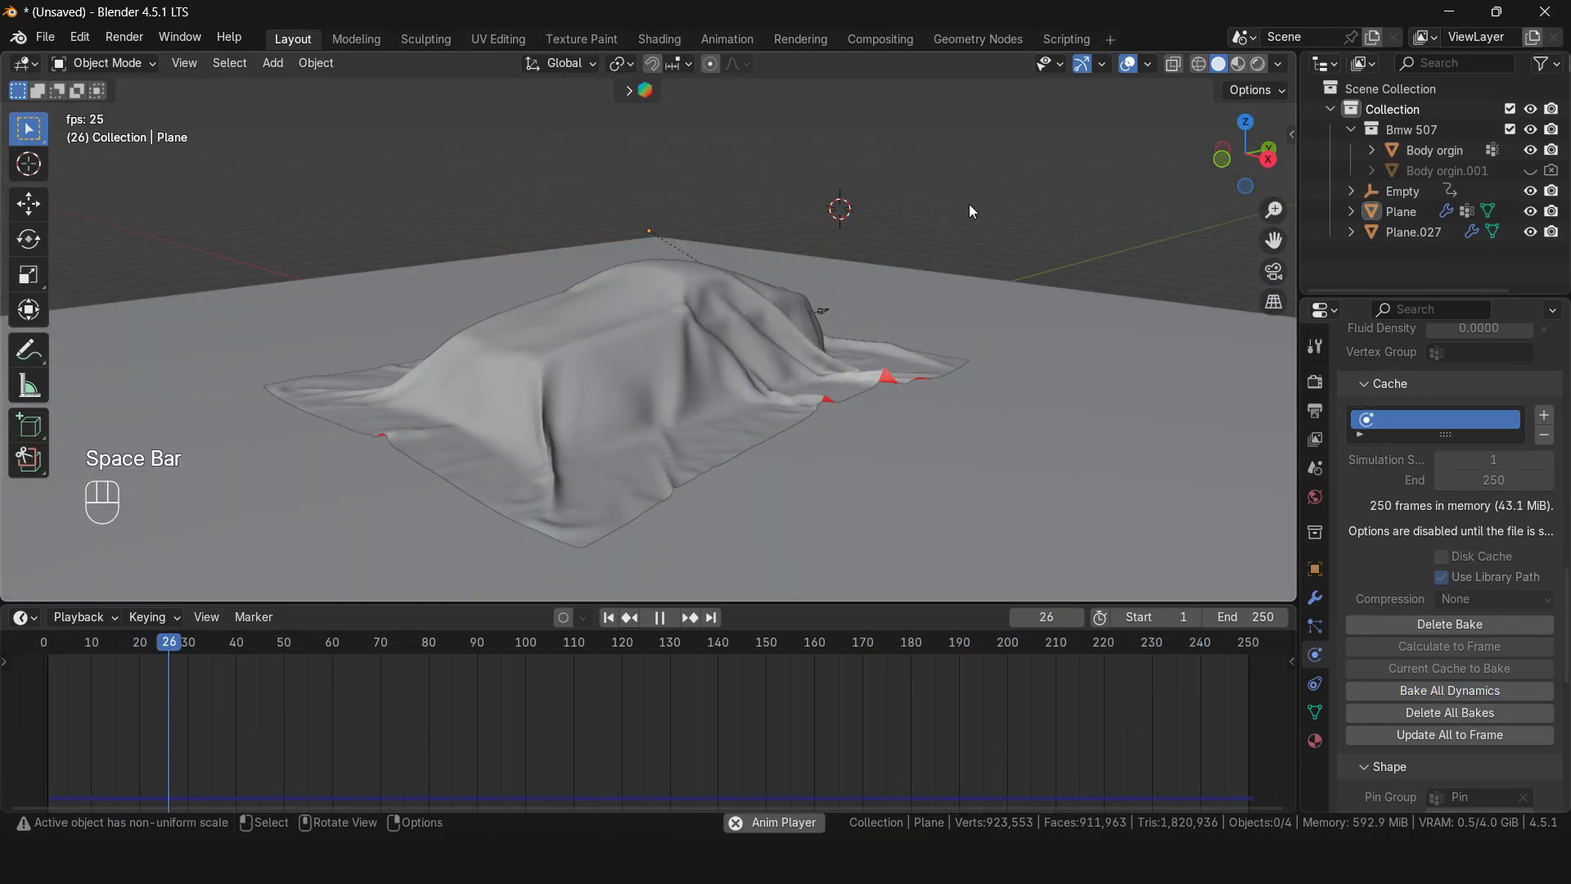
{"action": "middle_click_drag", "start_coordinate": [969, 203], "coordinate": [802, 234]}
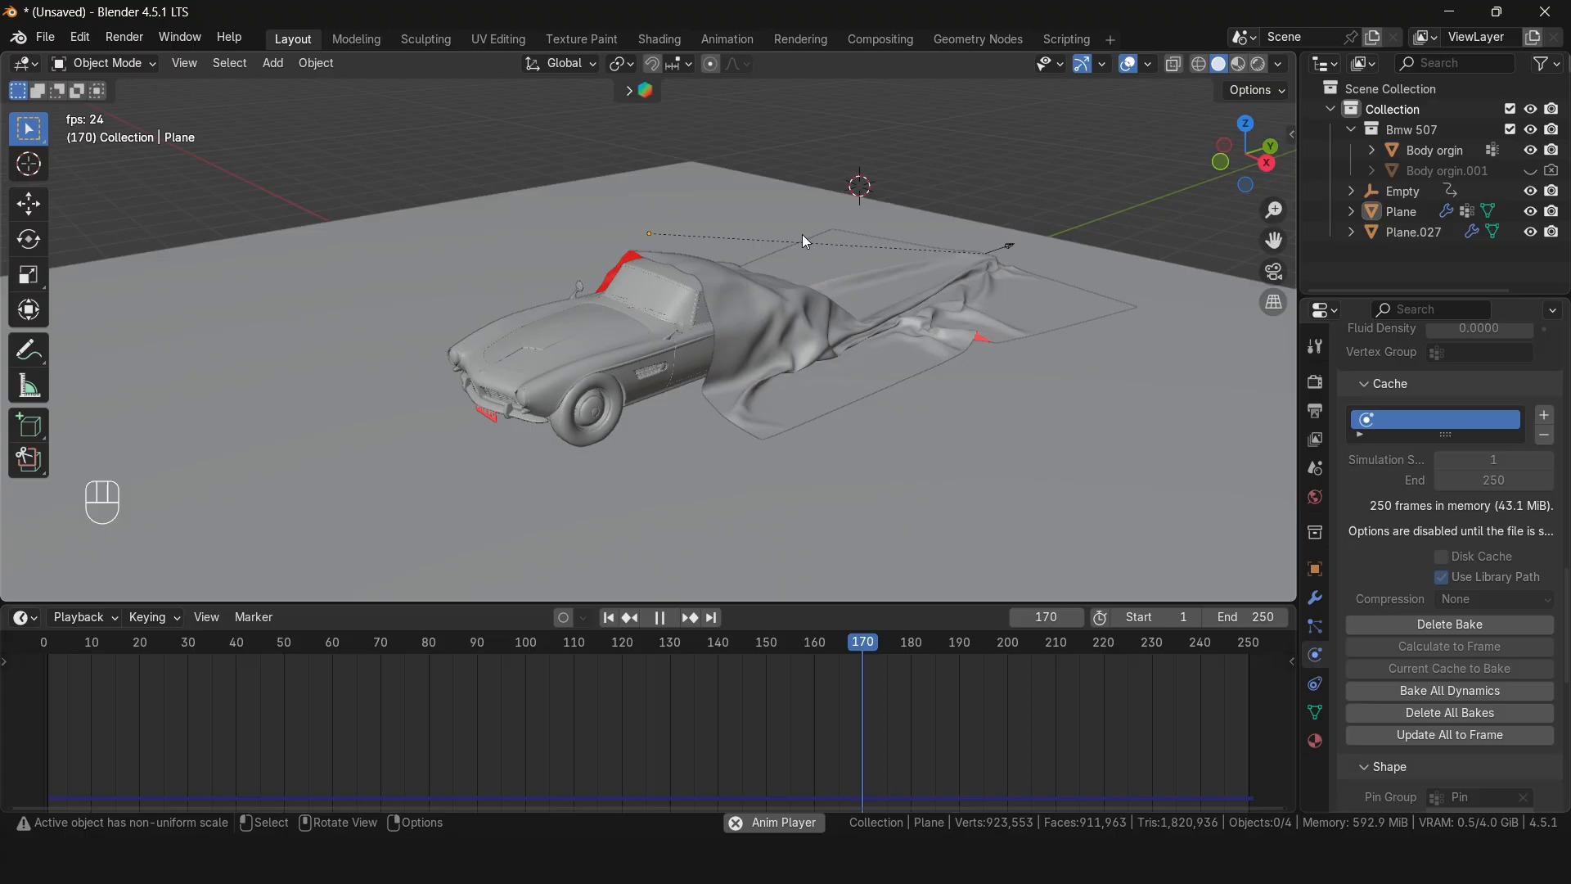
{"action": "key", "text": "space"}
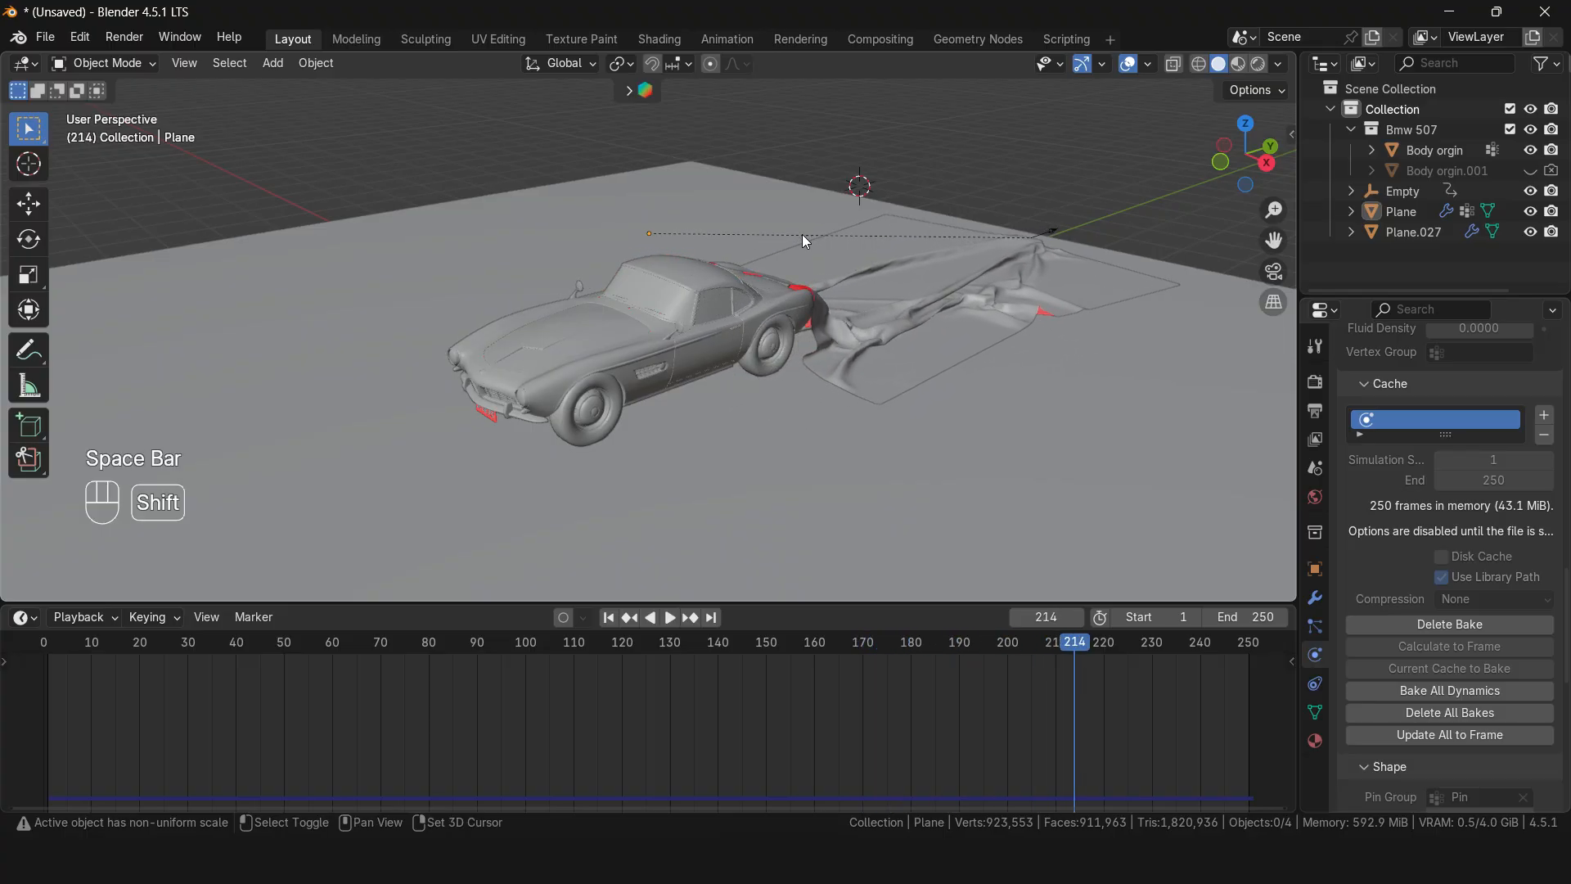
Step: Step backwards through the baked frames to frame 180 to inspect the cloth behind the car's windshield
{"action": "key", "text": "Left"}
{"action": "key", "text": "Left"}
{"action": "key", "text": "Left"}
{"action": "key", "text": "Left"}
{"action": "key", "text": "Left"}
{"action": "key", "text": "Left"}
{"action": "key", "text": "Left"}
{"action": "key", "text": "Left"}
{"action": "key", "text": "Left"}
{"action": "key", "text": "Left"}
{"action": "key", "text": "Left"}
{"action": "key", "text": "Left"}
{"action": "key", "text": "Left"}
{"action": "key", "text": "Left"}
{"action": "key", "text": "Left"}
{"action": "key", "text": "Left"}
{"action": "key", "text": "Left"}
{"action": "key", "text": "Left"}
{"action": "key", "text": "Left"}
{"action": "key", "text": "Left"}
{"action": "key", "text": "Left"}
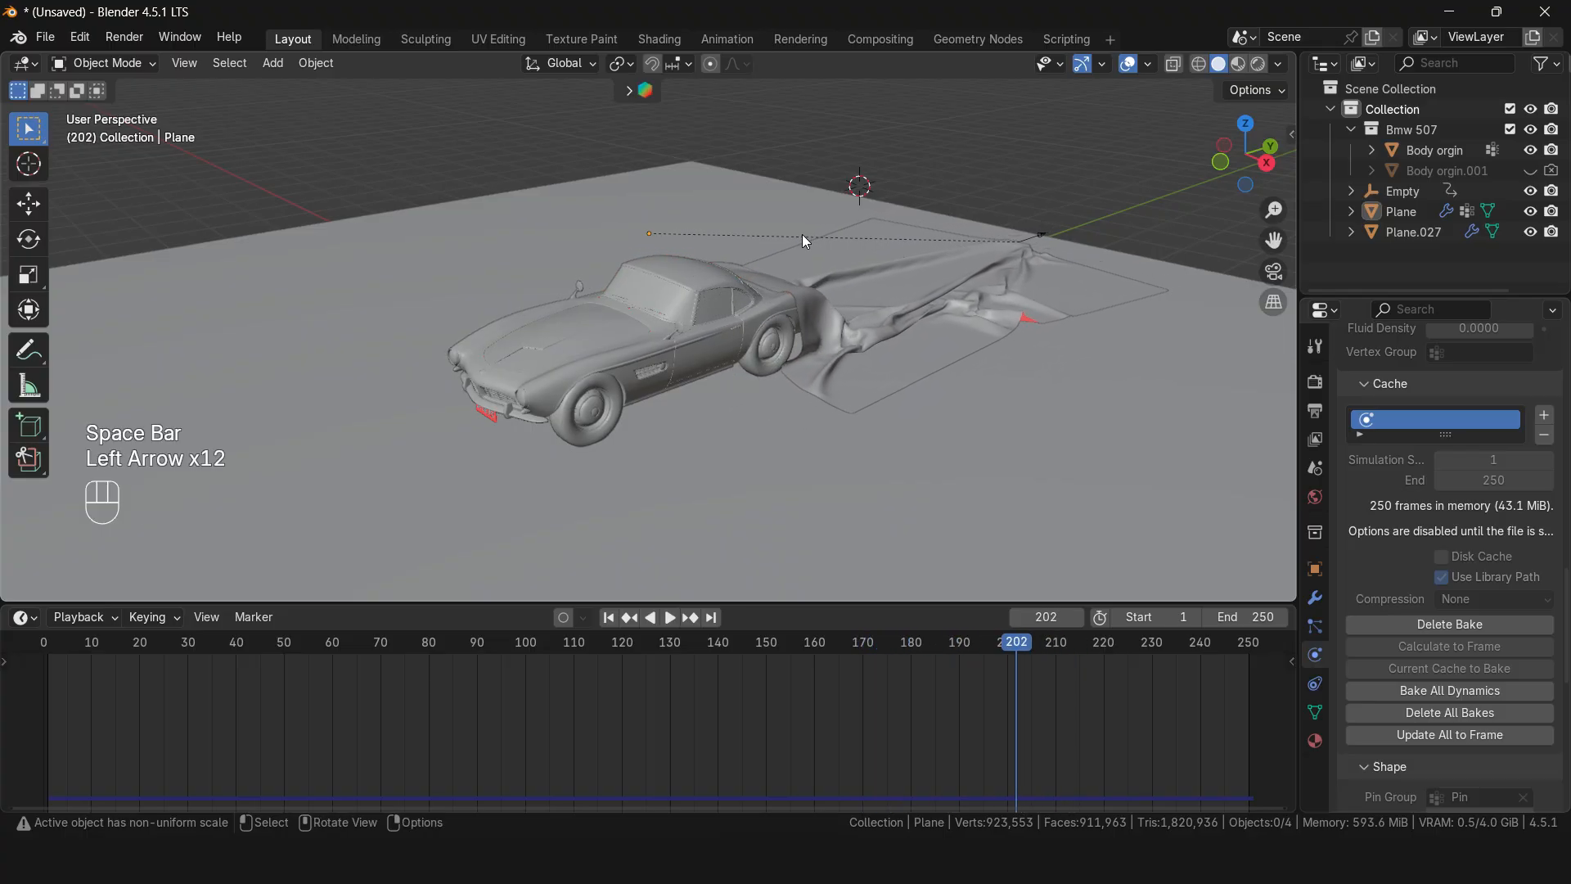
{"action": "key", "text": "Left"}
{"action": "key", "text": "Left"}
{"action": "key", "text": "Left"}
{"action": "key", "text": "Left"}
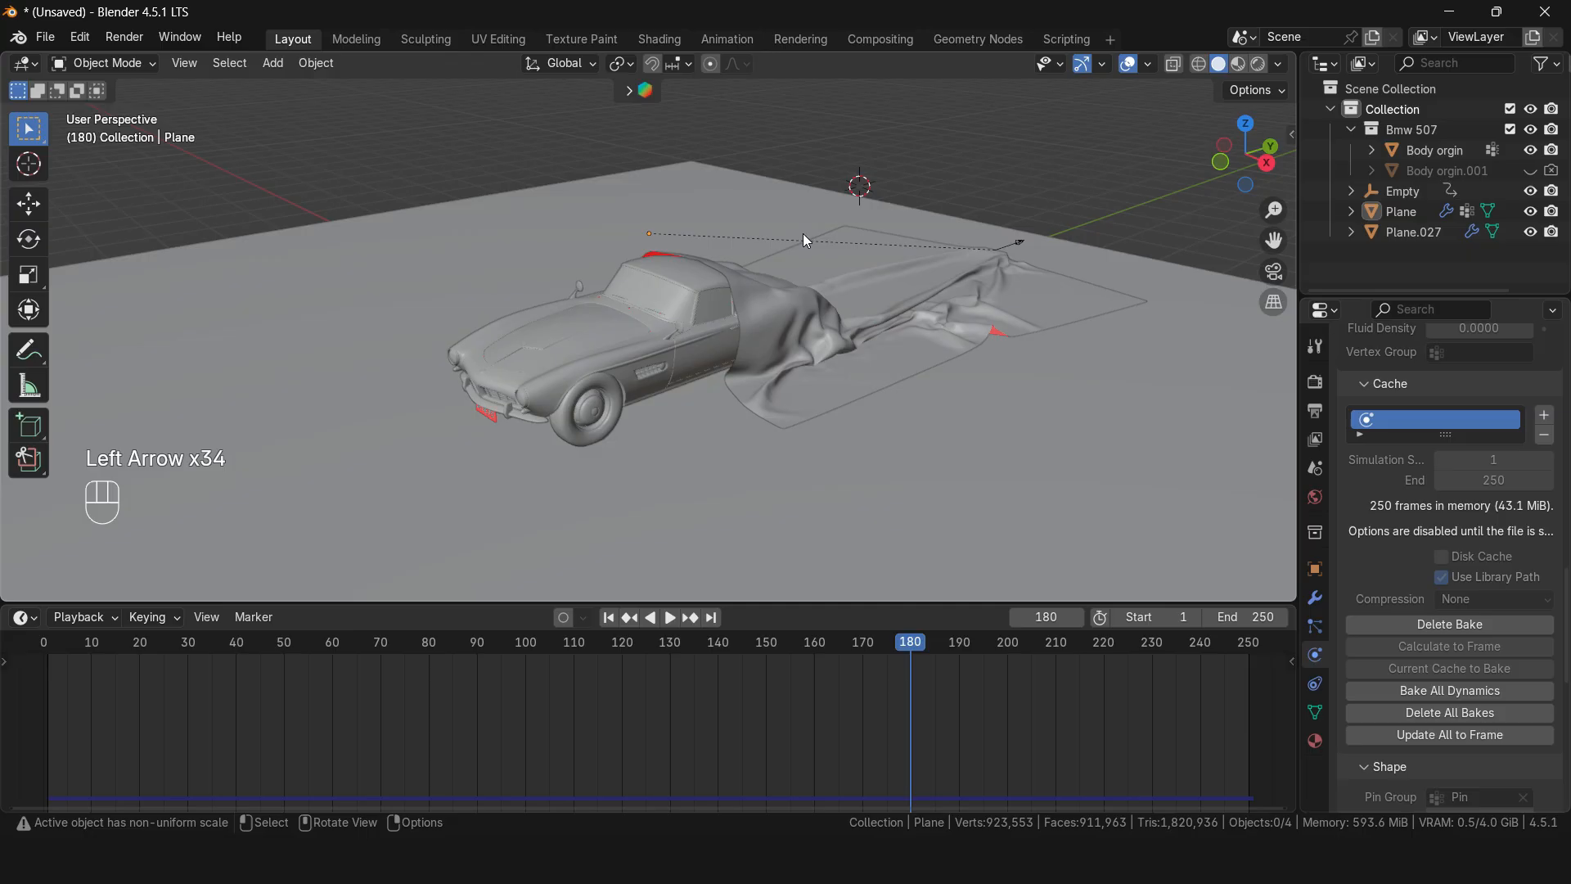
Step: Add a Solidify modifier to the cloth plane and set its thickness to 0.005 m
{"action": "left_click", "coordinate": [887, 270]}
{"action": "left_click", "coordinate": [1309, 600]}
{"action": "left_click", "coordinate": [1406, 379]}
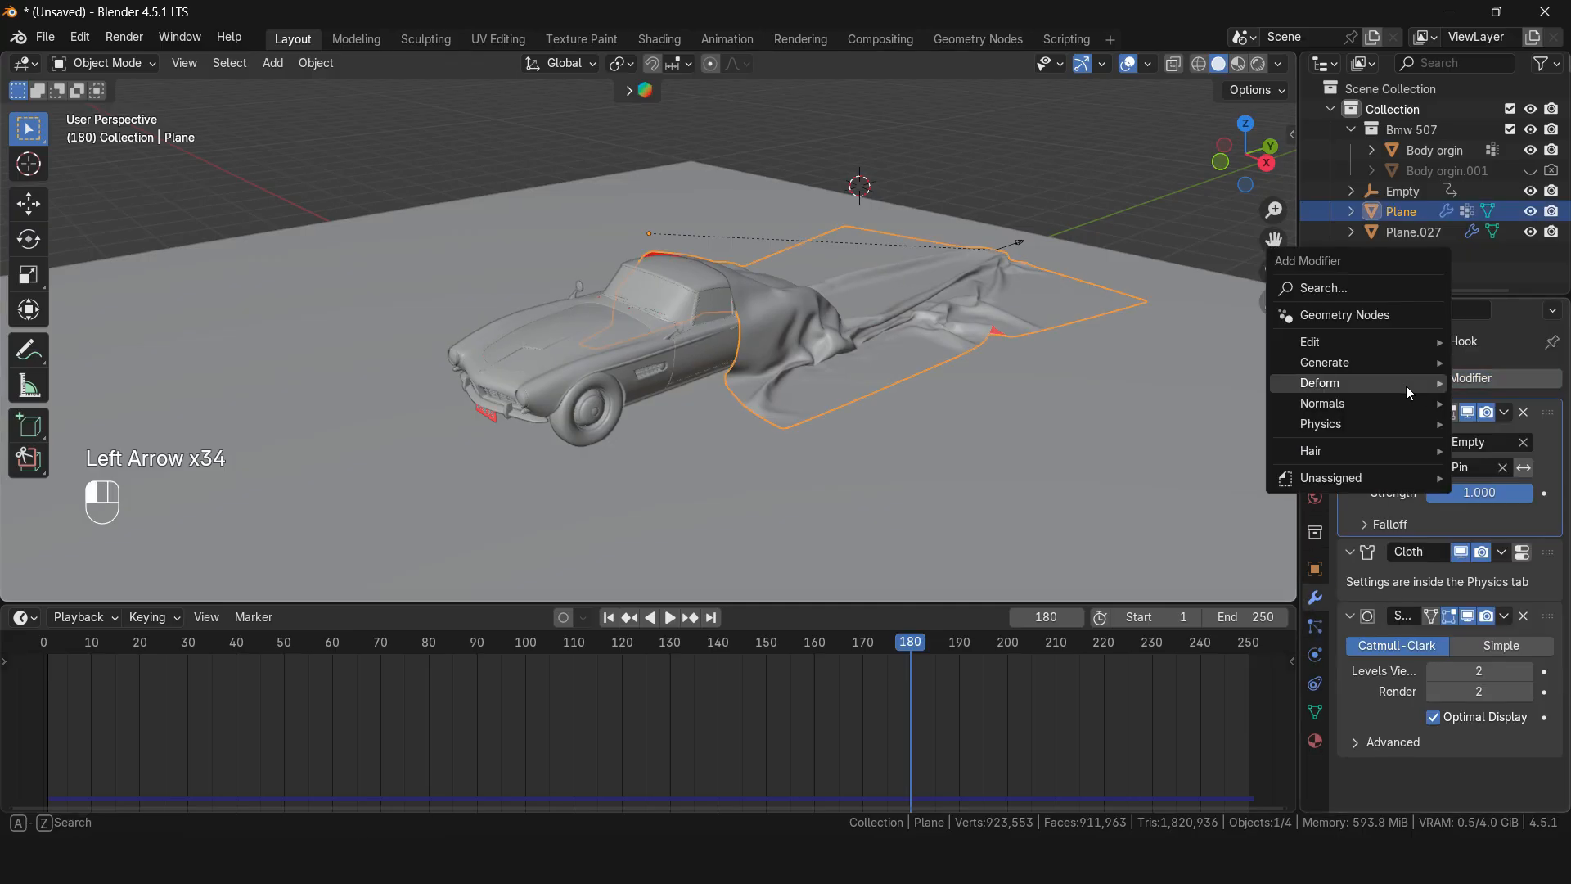
{"action": "mouse_move", "coordinate": [1406, 383]}
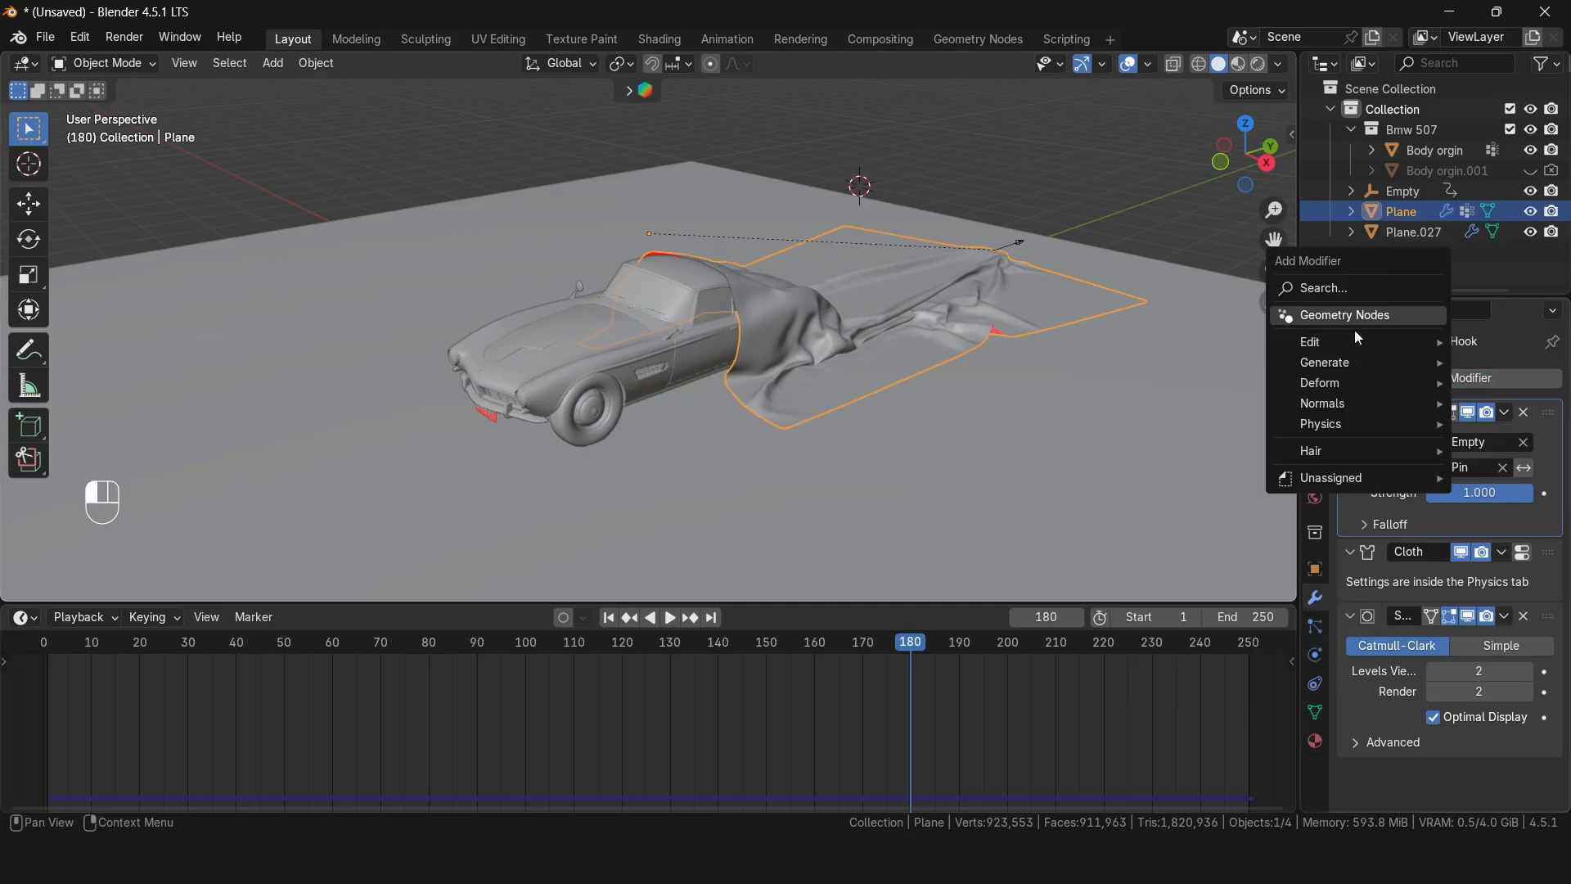
{"action": "mouse_move", "coordinate": [1344, 362]}
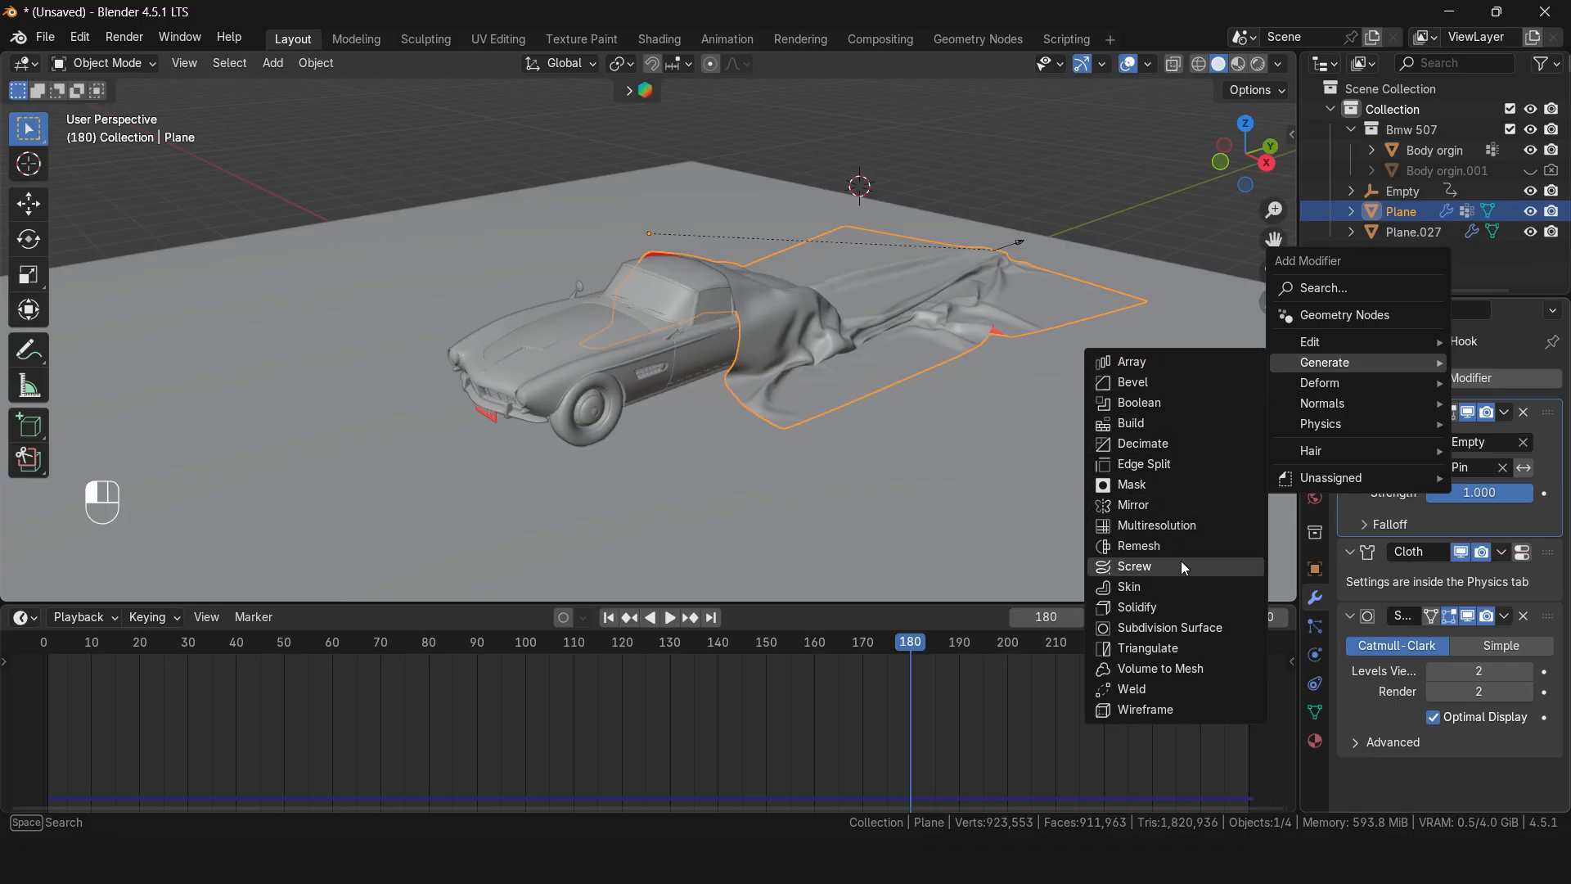
{"action": "left_click", "coordinate": [1189, 607]}
{"action": "scroll", "coordinate": [1440, 572], "scroll_direction": "down", "scroll_amount": 5}
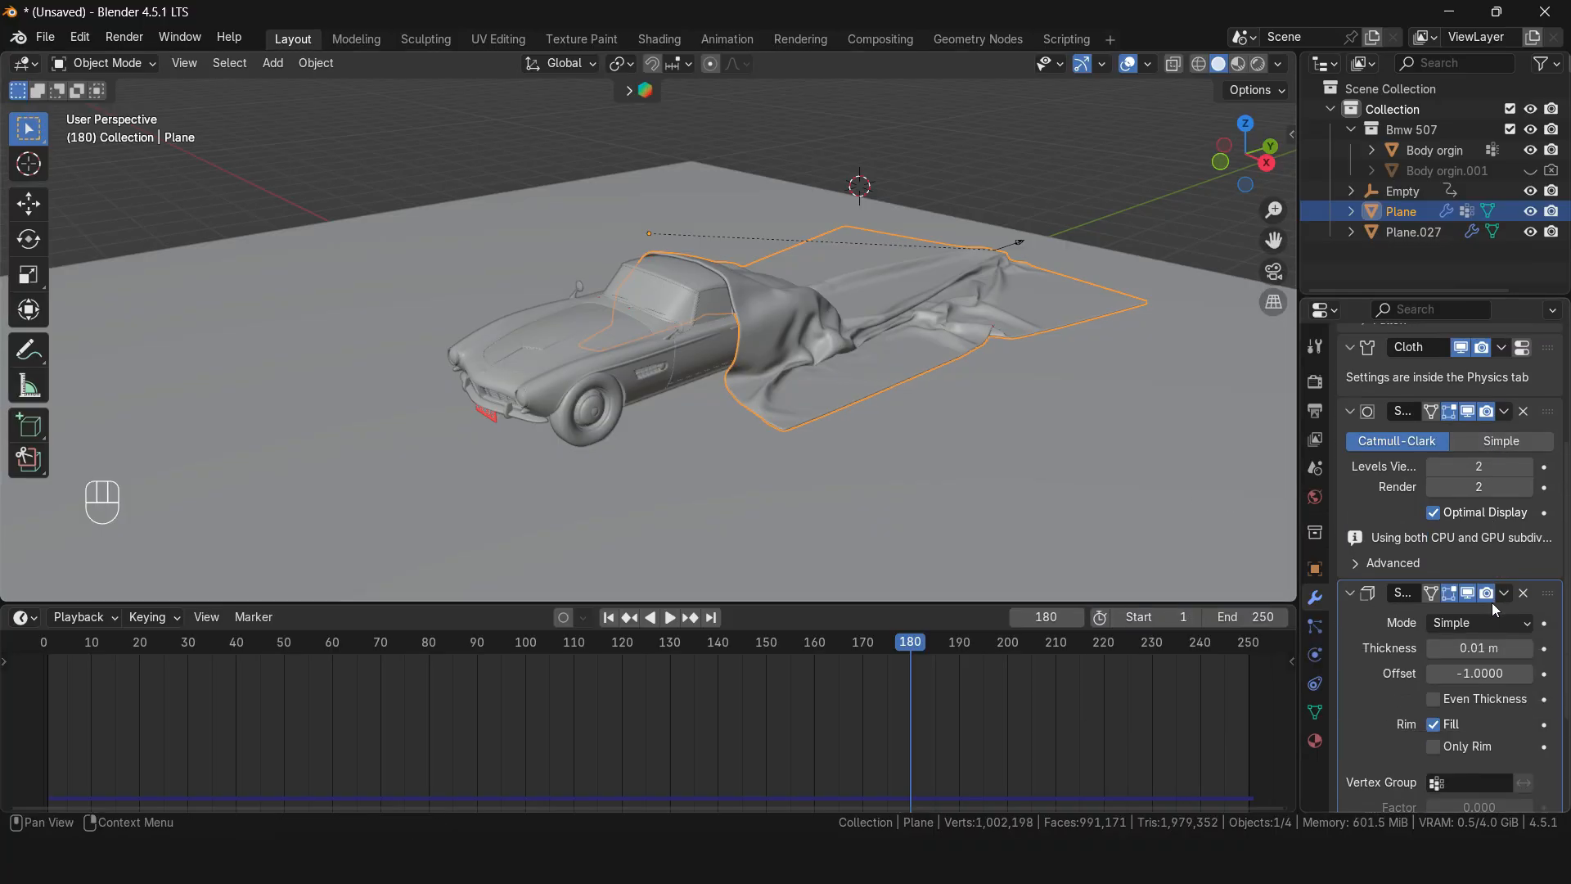
{"action": "left_click", "coordinate": [1480, 648]}
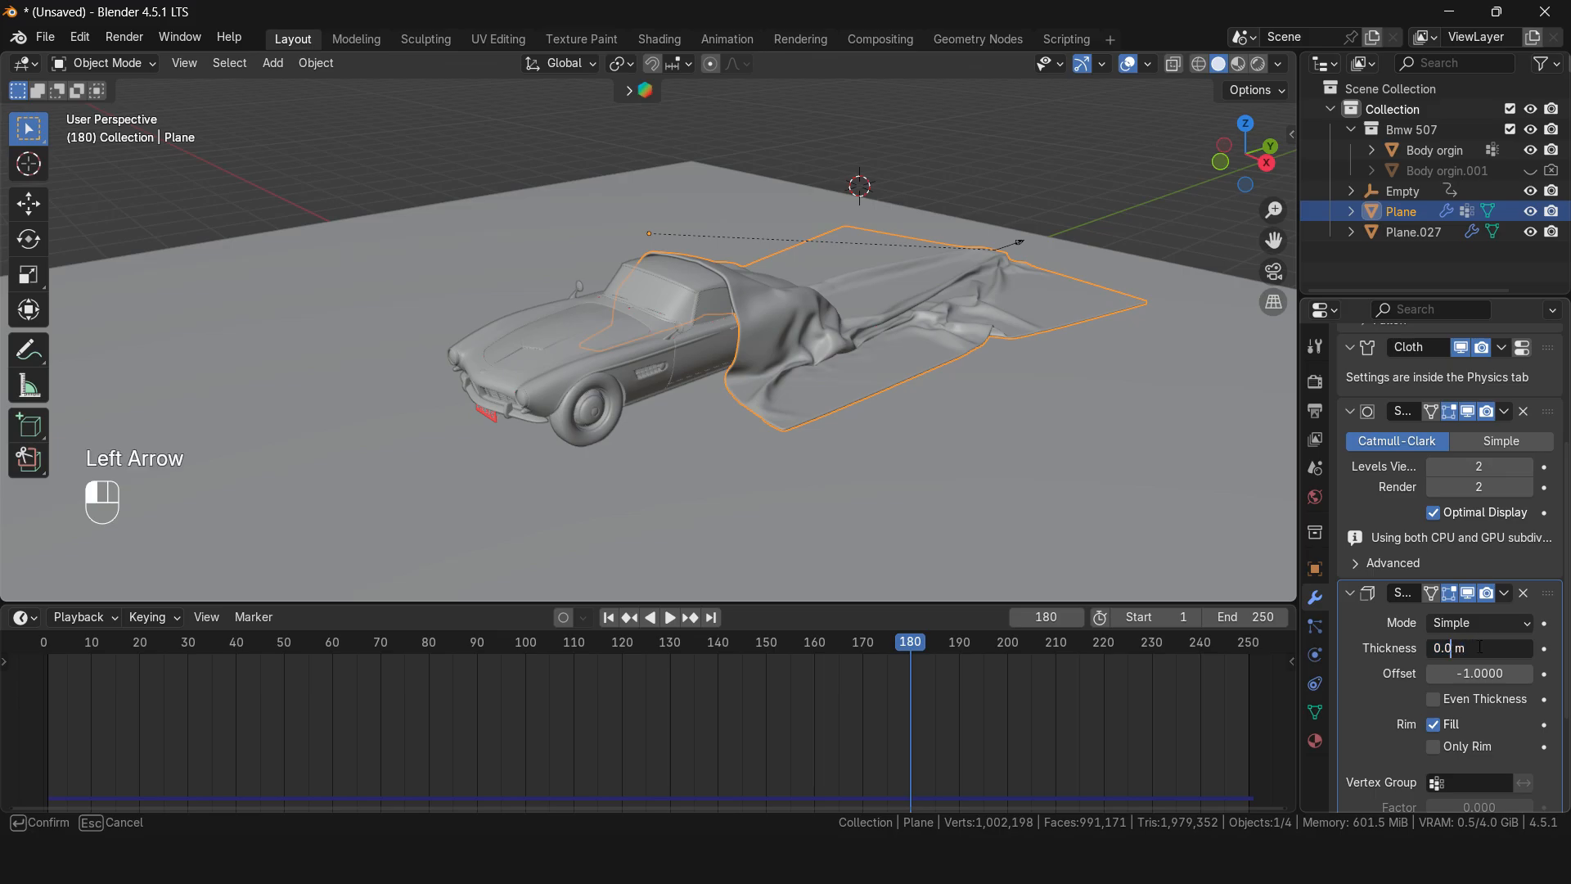
{"action": "type", "text": "0.005"}
{"action": "key", "text": "Return"}
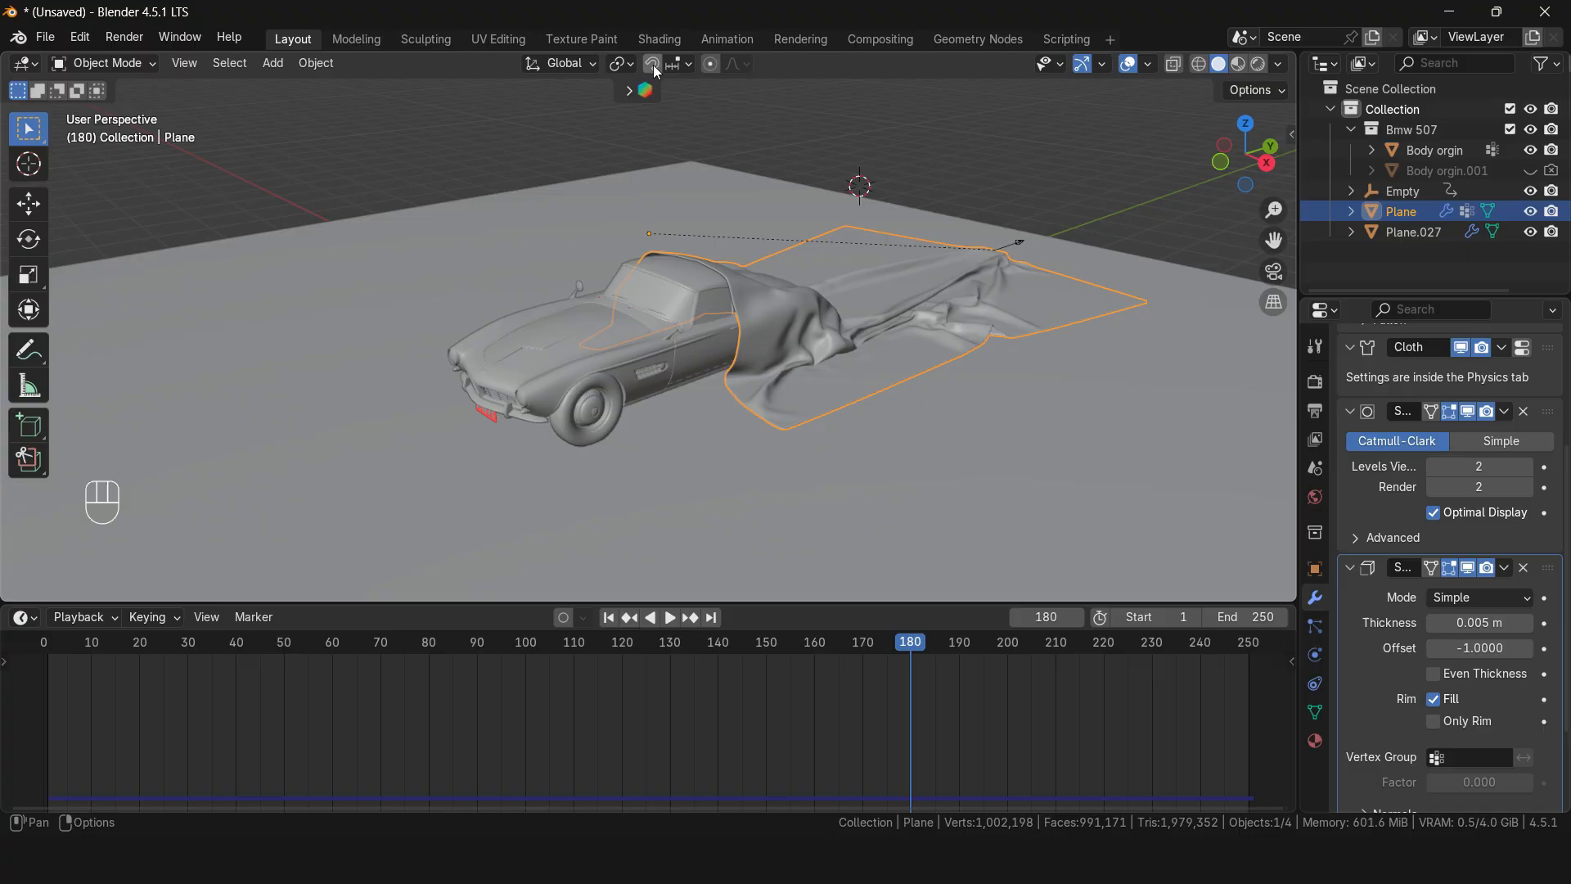
Step: Turn off the Face Orientation overlay in the viewport and deselect the cloth plane
{"action": "left_click", "coordinate": [1150, 62]}
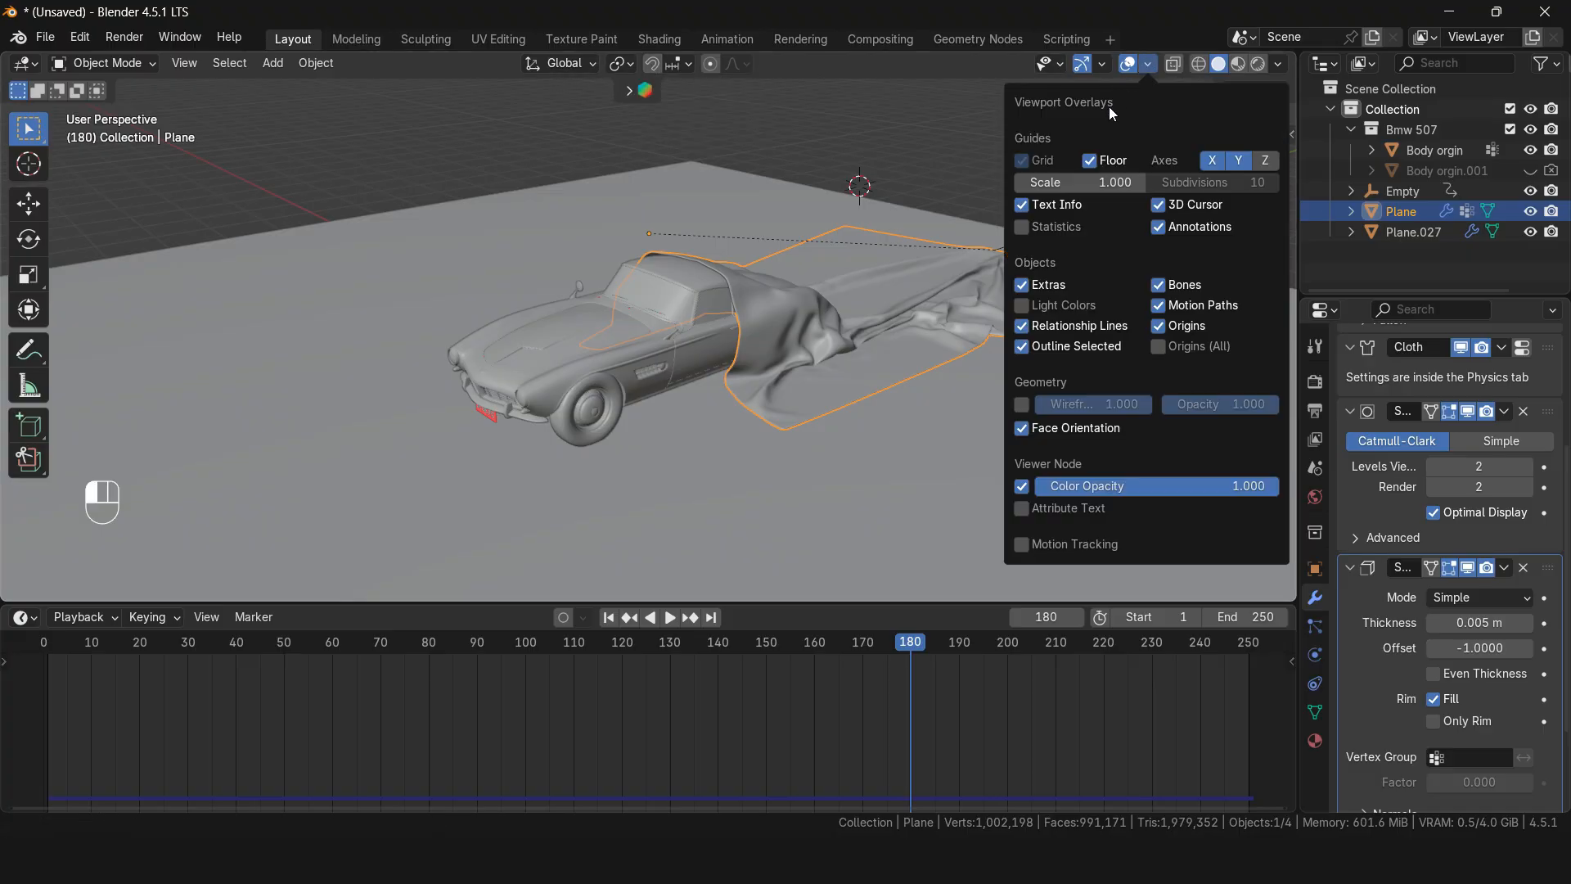
{"action": "left_click", "coordinate": [1025, 430]}
{"action": "left_click", "coordinate": [930, 135]}
Step: Play the baked simulation from frame 1 to about frame 150 to check the thickened cloth sliding off the car
{"action": "key", "text": "space"}
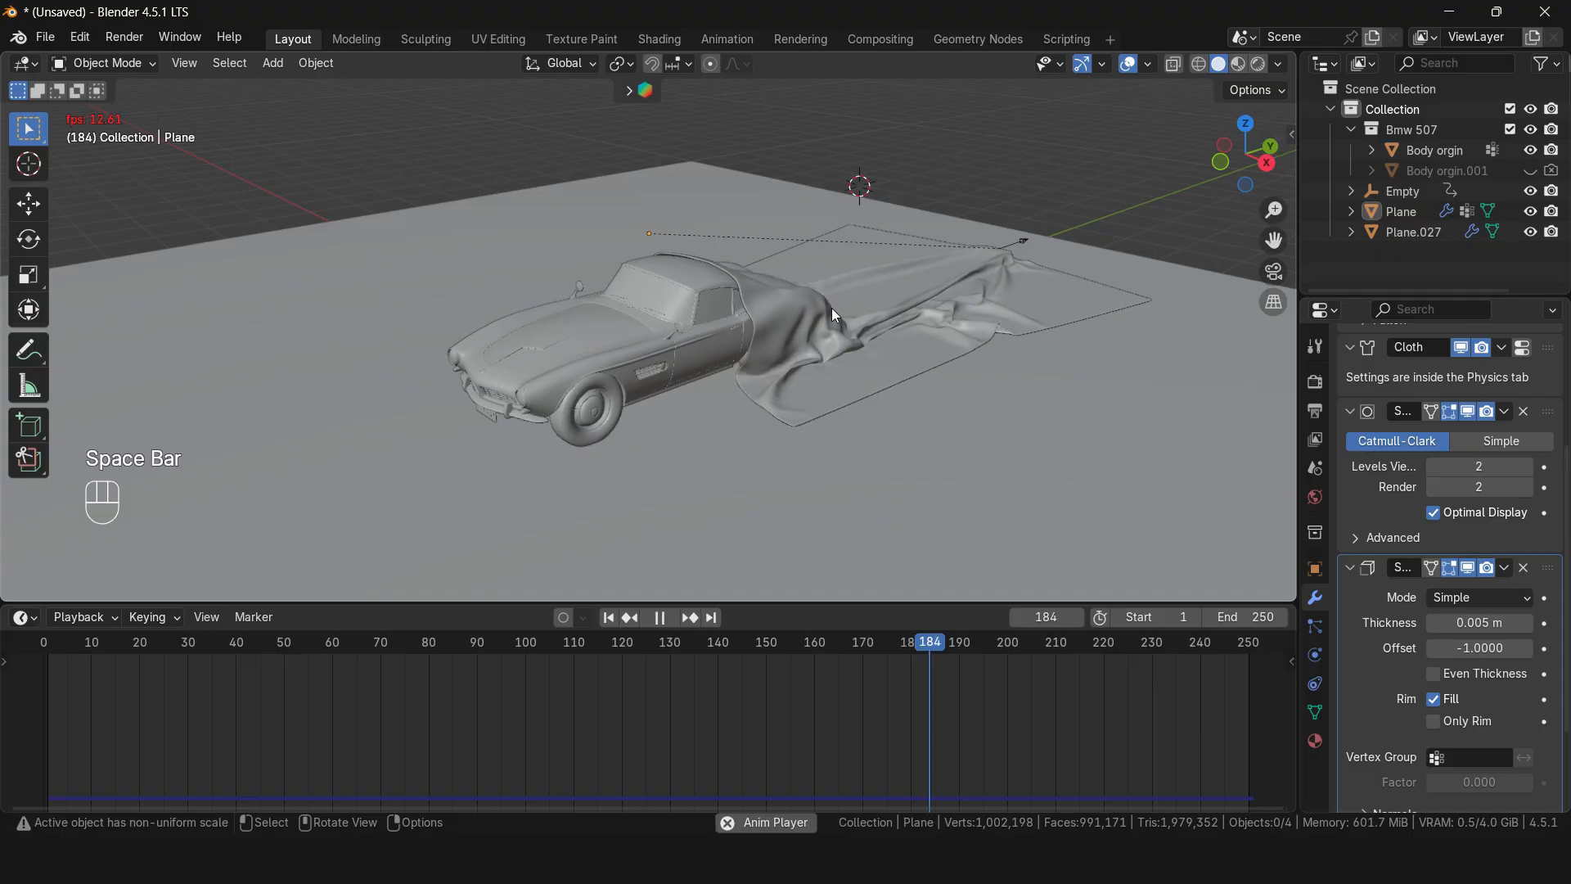
{"action": "mouse_move", "coordinate": [831, 308]}
{"action": "middle_mouse_down"}
{"action": "mouse_move", "coordinate": [892, 291]}
{"action": "mouse_move", "coordinate": [873, 275]}
{"action": "mouse_move", "coordinate": [774, 277]}
{"action": "mouse_move", "coordinate": [822, 319]}
{"action": "middle_mouse_up"}
{"action": "key", "text": "space"}
{"action": "key", "text": "shift+Left"}
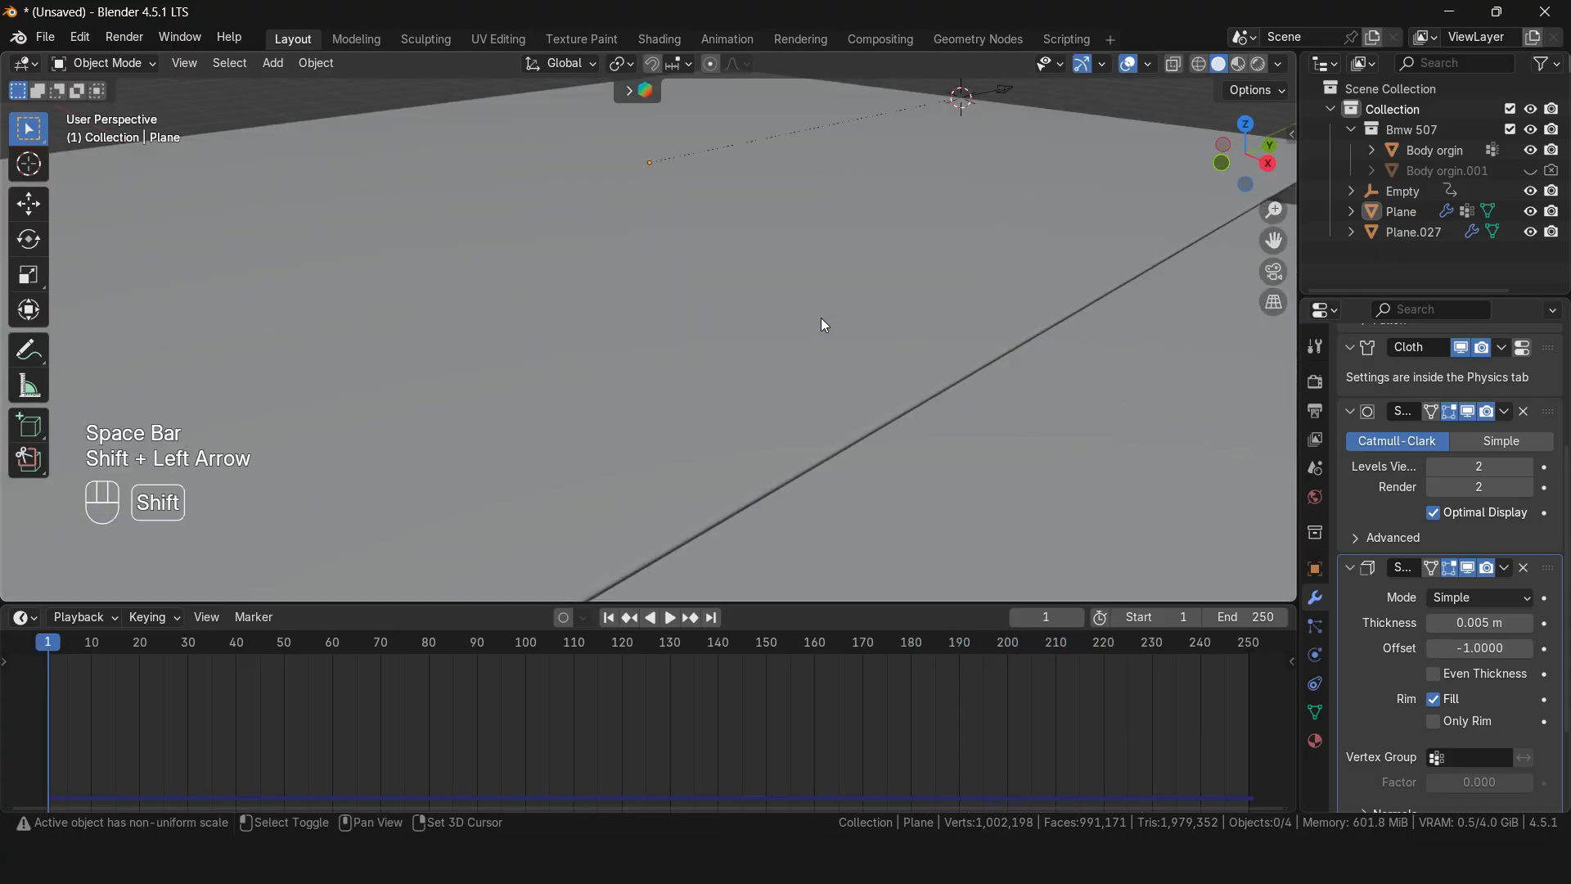
{"action": "key", "text": "space"}
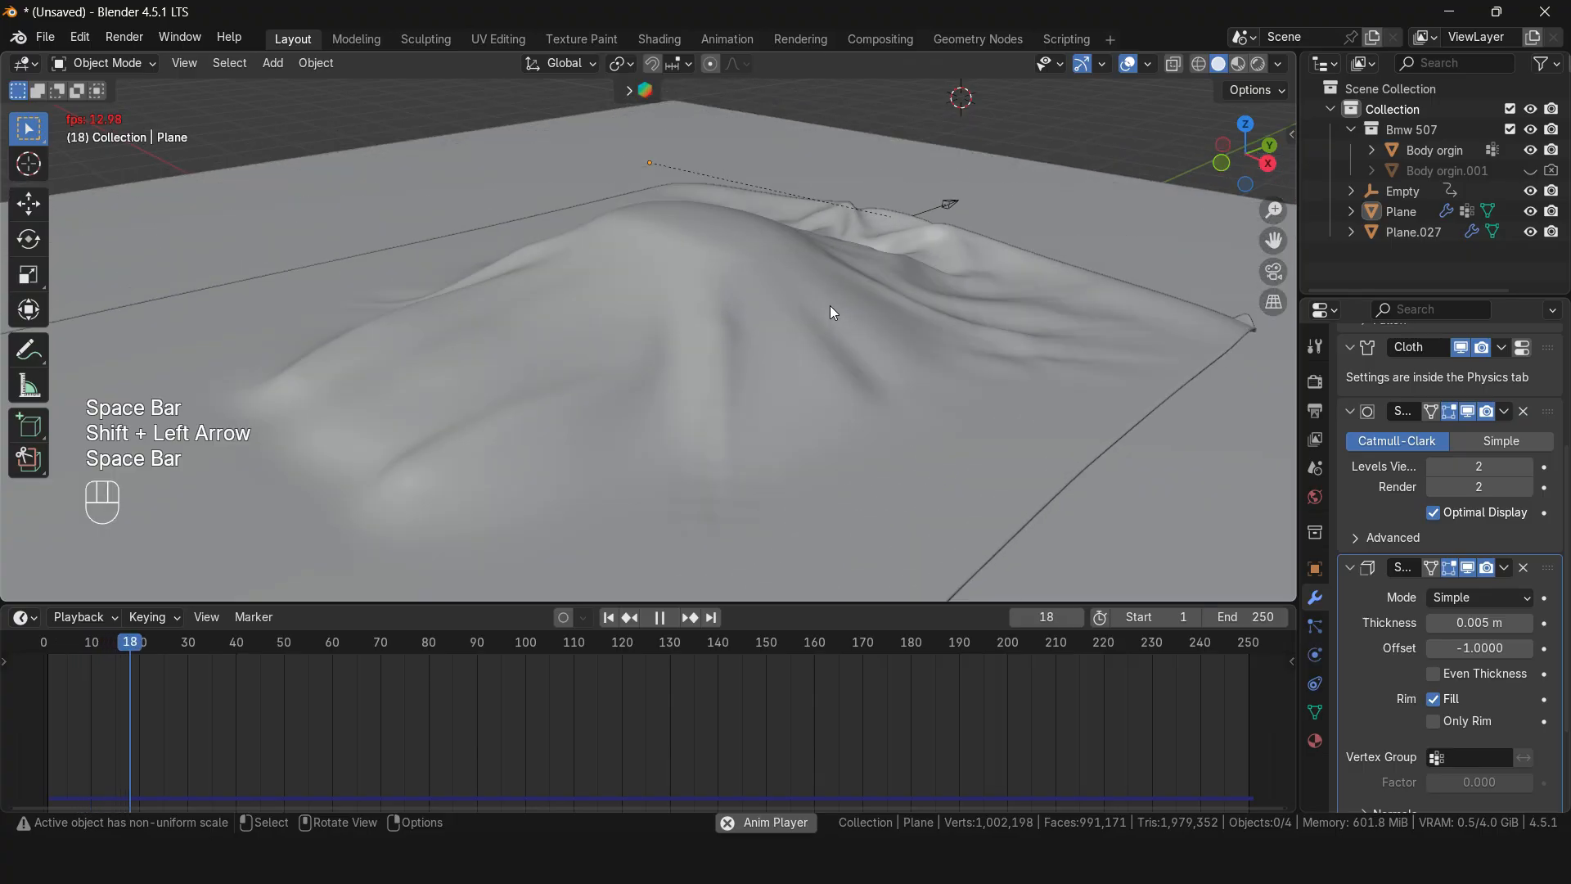
{"action": "scroll", "coordinate": [793, 354], "scroll_direction": "down", "scroll_amount": 2}
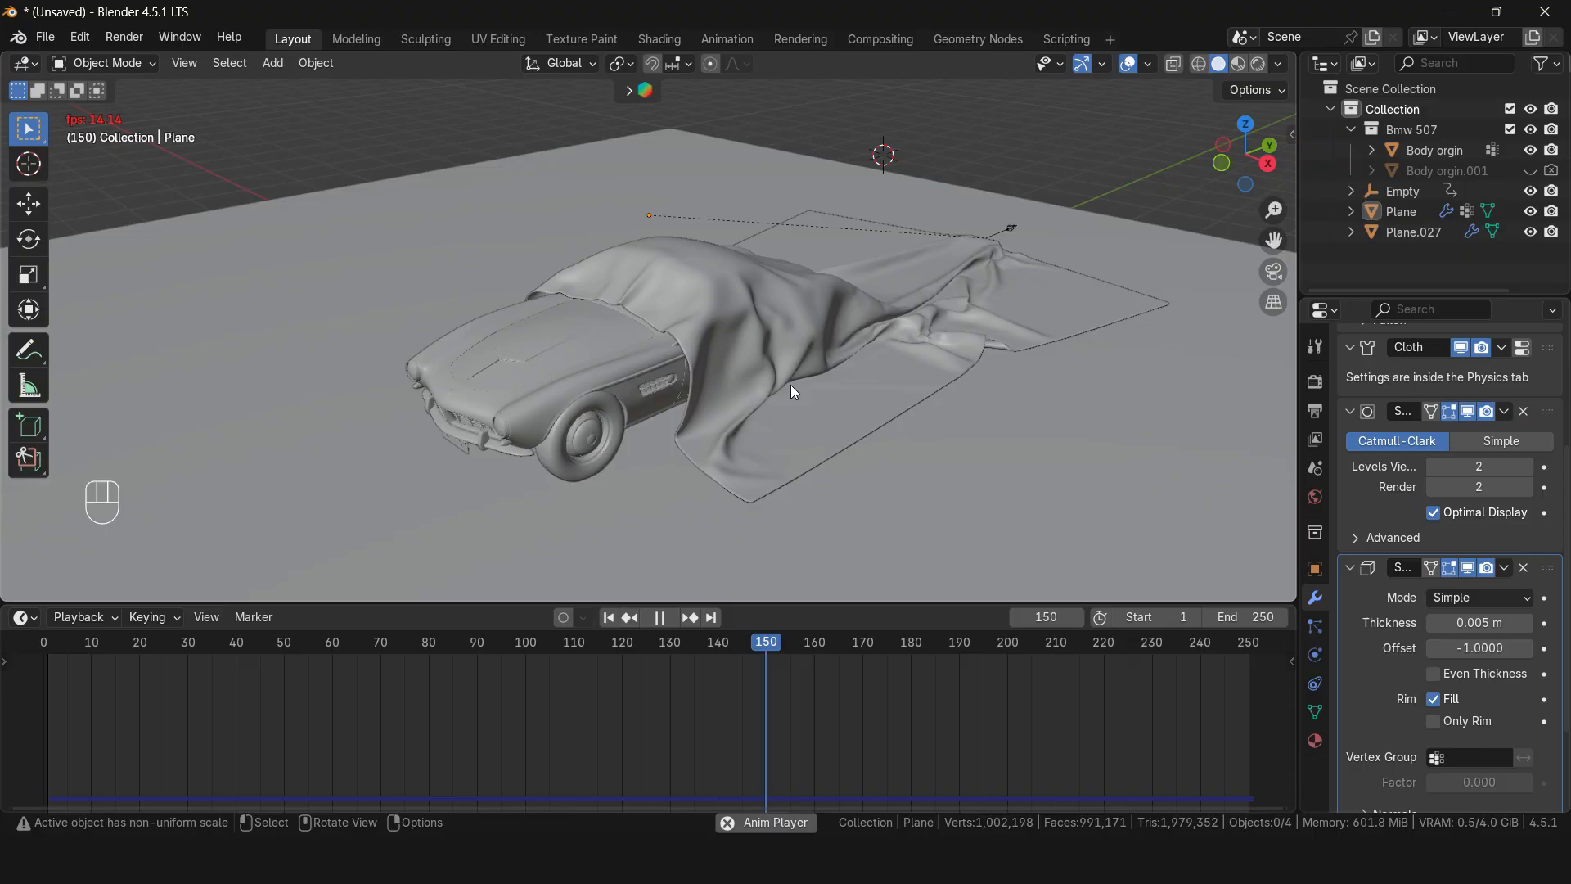
{"action": "key", "text": "space"}
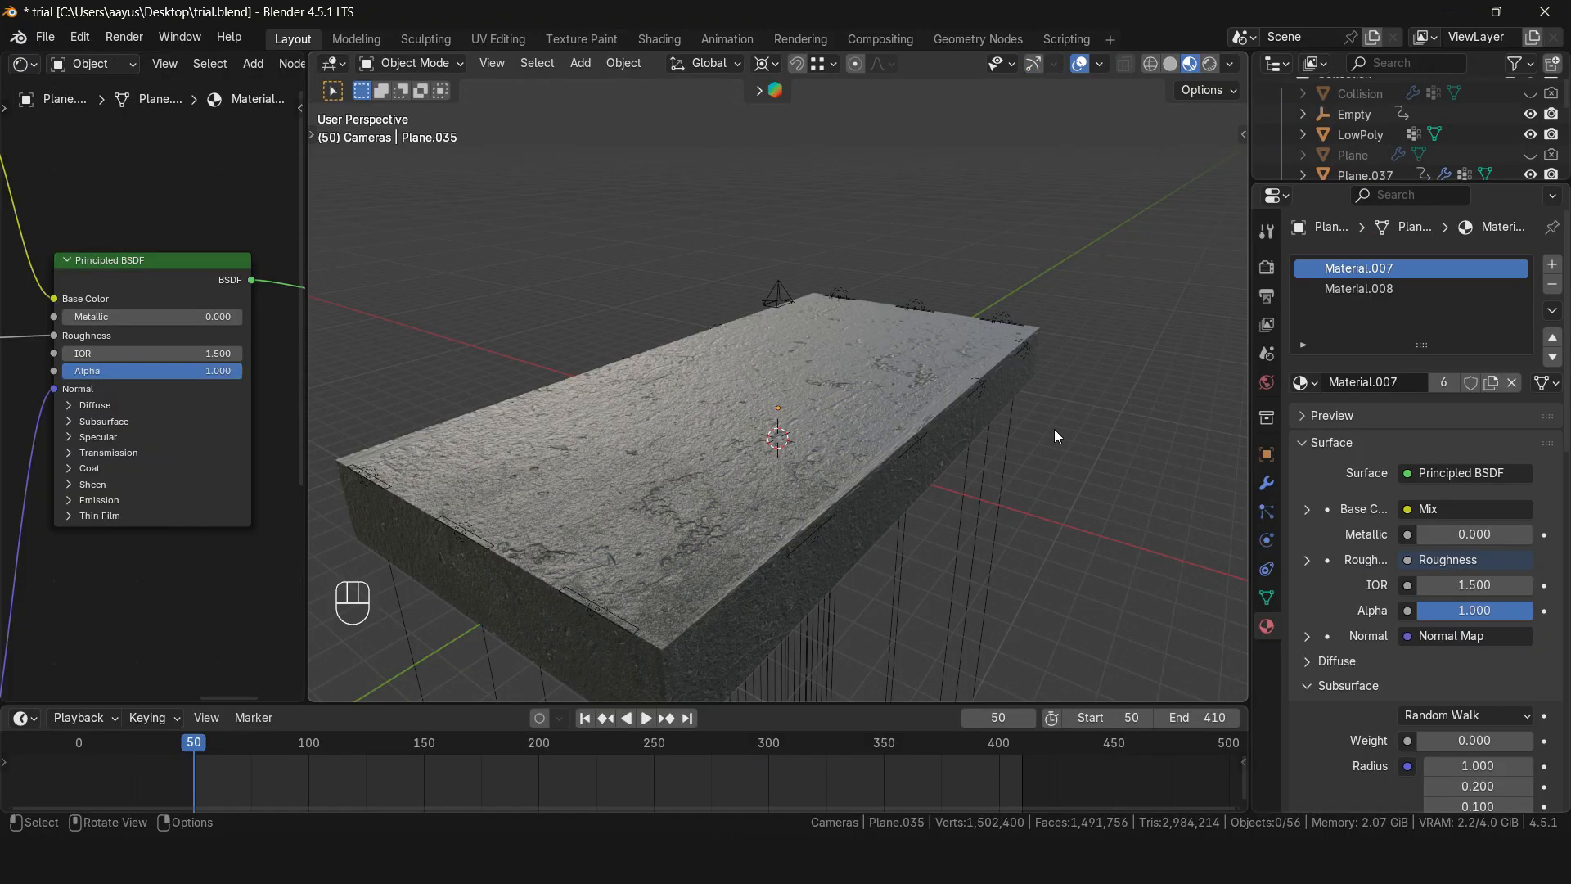
Step: Select the ceiling planes of the concrete garage and move them up along Z, clear of the walls
{"action": "mouse_move", "coordinate": [1059, 434]}
{"action": "middle_mouse_down"}
{"action": "mouse_move", "coordinate": [1053, 401]}
{"action": "mouse_move", "coordinate": [987, 438]}
{"action": "mouse_move", "coordinate": [1048, 448]}
{"action": "middle_mouse_up"}
{"action": "left_click", "coordinate": [815, 422]}
{"action": "left_click", "coordinate": [926, 356], "text": "shift"}
{"action": "key", "text": "g"}
{"action": "key", "text": "z"}
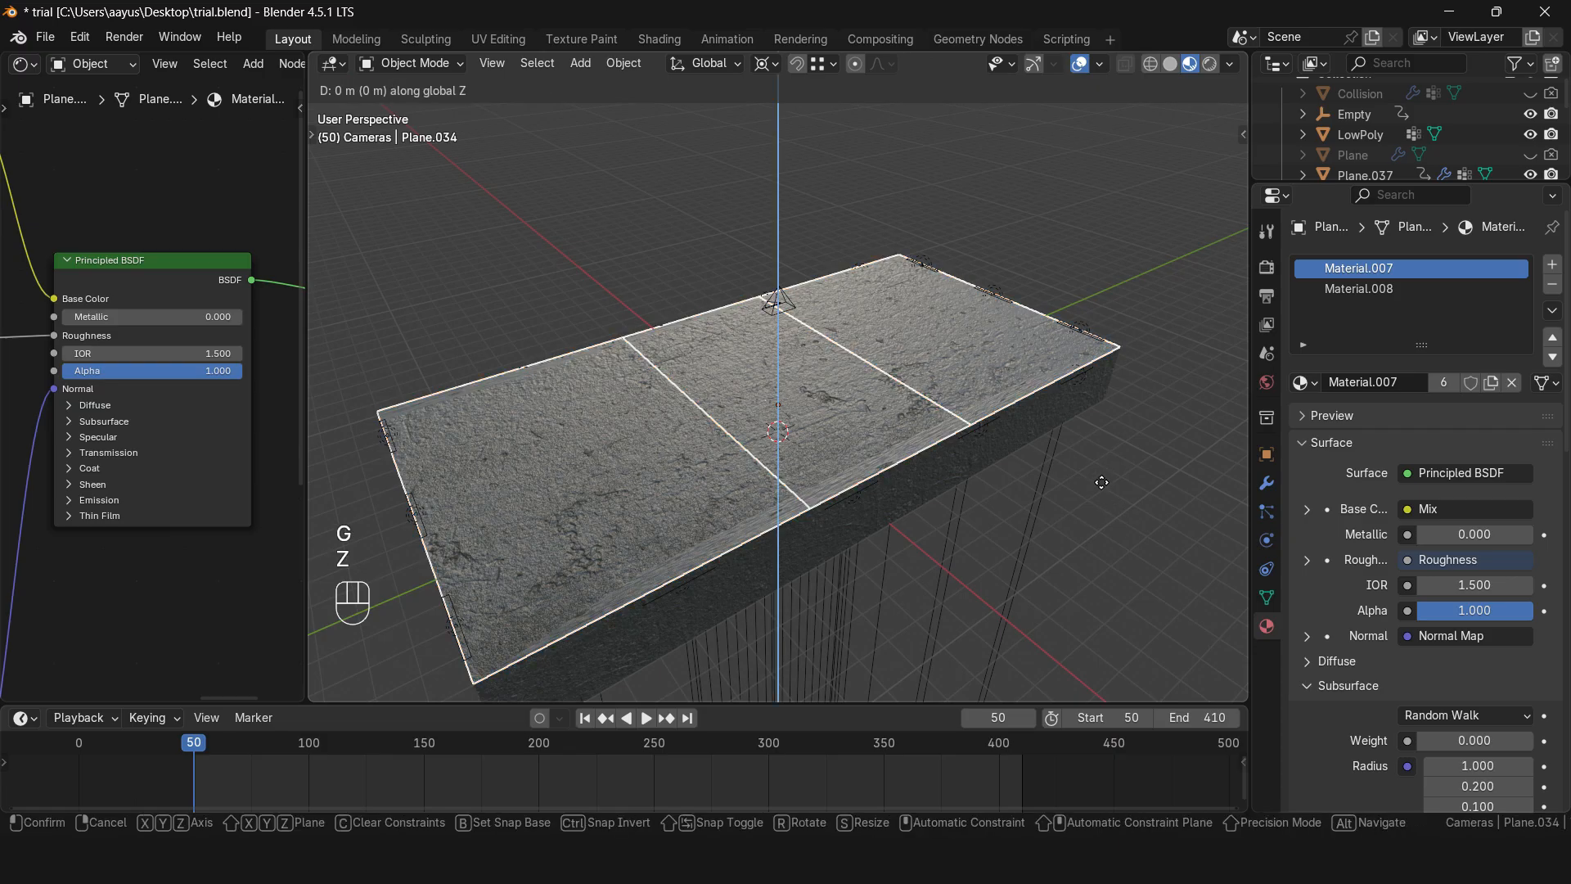
{"action": "left_click", "coordinate": [1052, 475]}
Step: Walk through the garage interior to inspect its walls and pillars up close
{"action": "key", "text": "q"}
{"action": "key", "text": "w"}
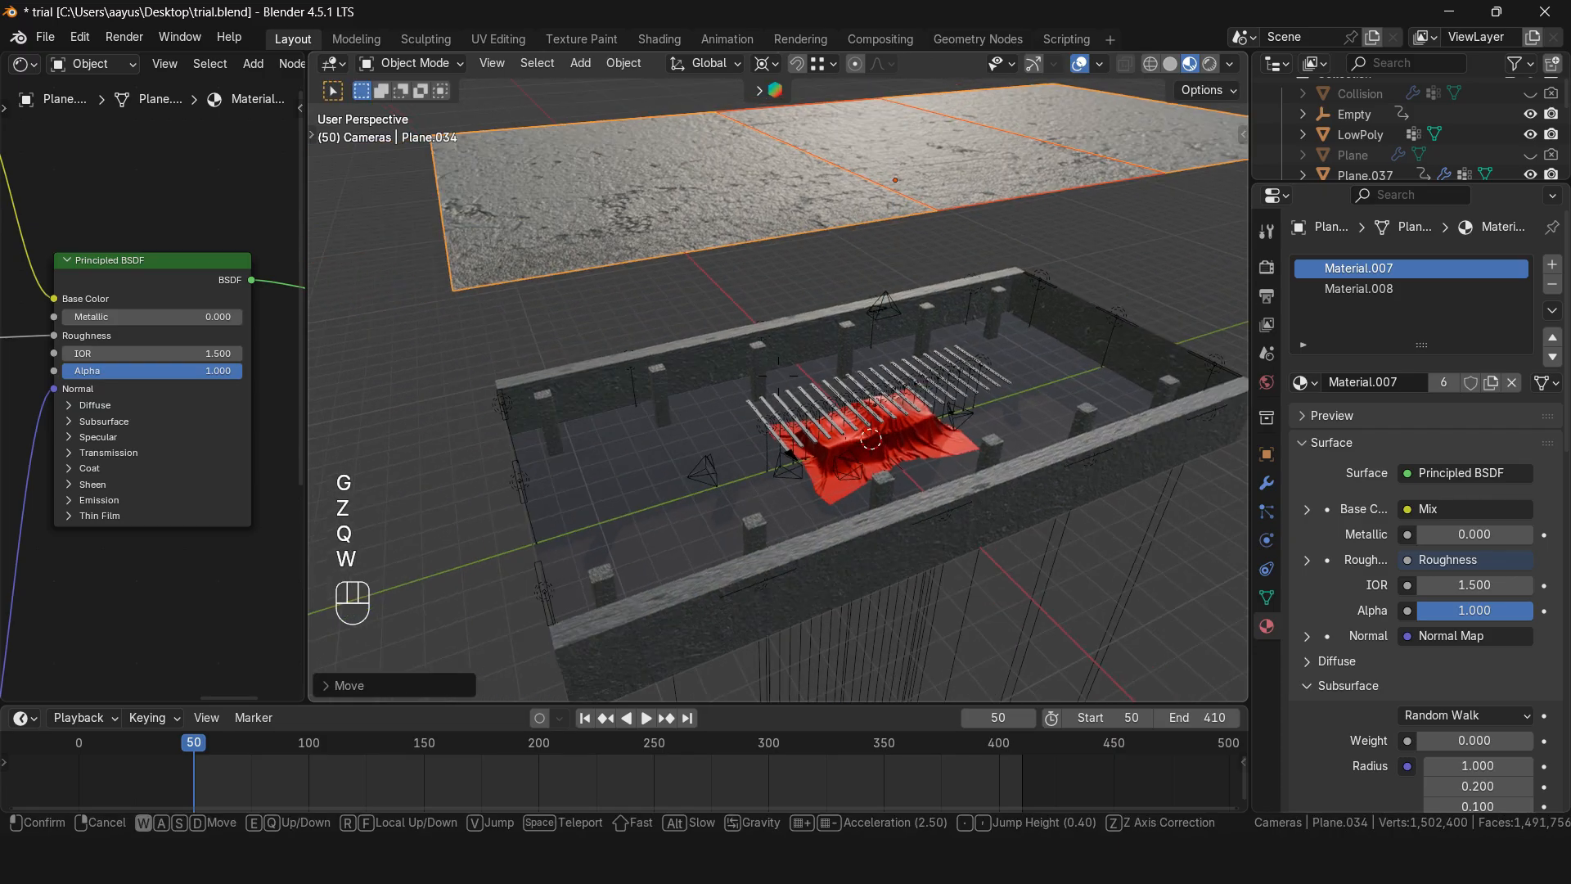
{"action": "key", "text": "shift+a"}
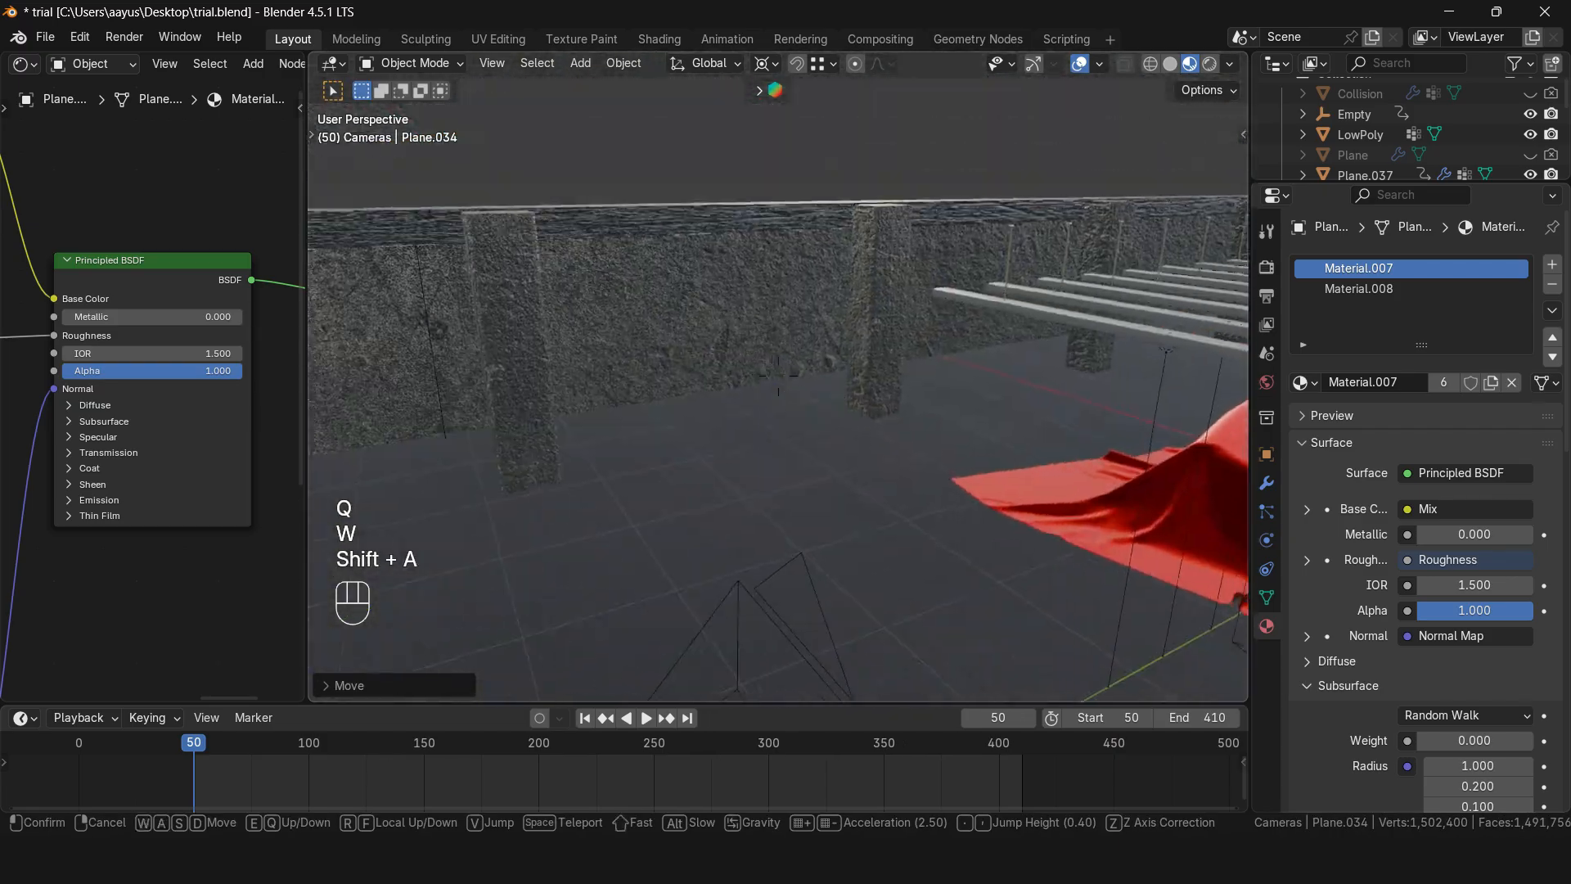
{"action": "key", "text": "w"}
{"action": "key", "text": "shift+a"}
{"action": "key", "text": "a"}
{"action": "key", "text": "s"}
{"action": "key", "text": "s"}
{"action": "left_click", "coordinate": [779, 376]}
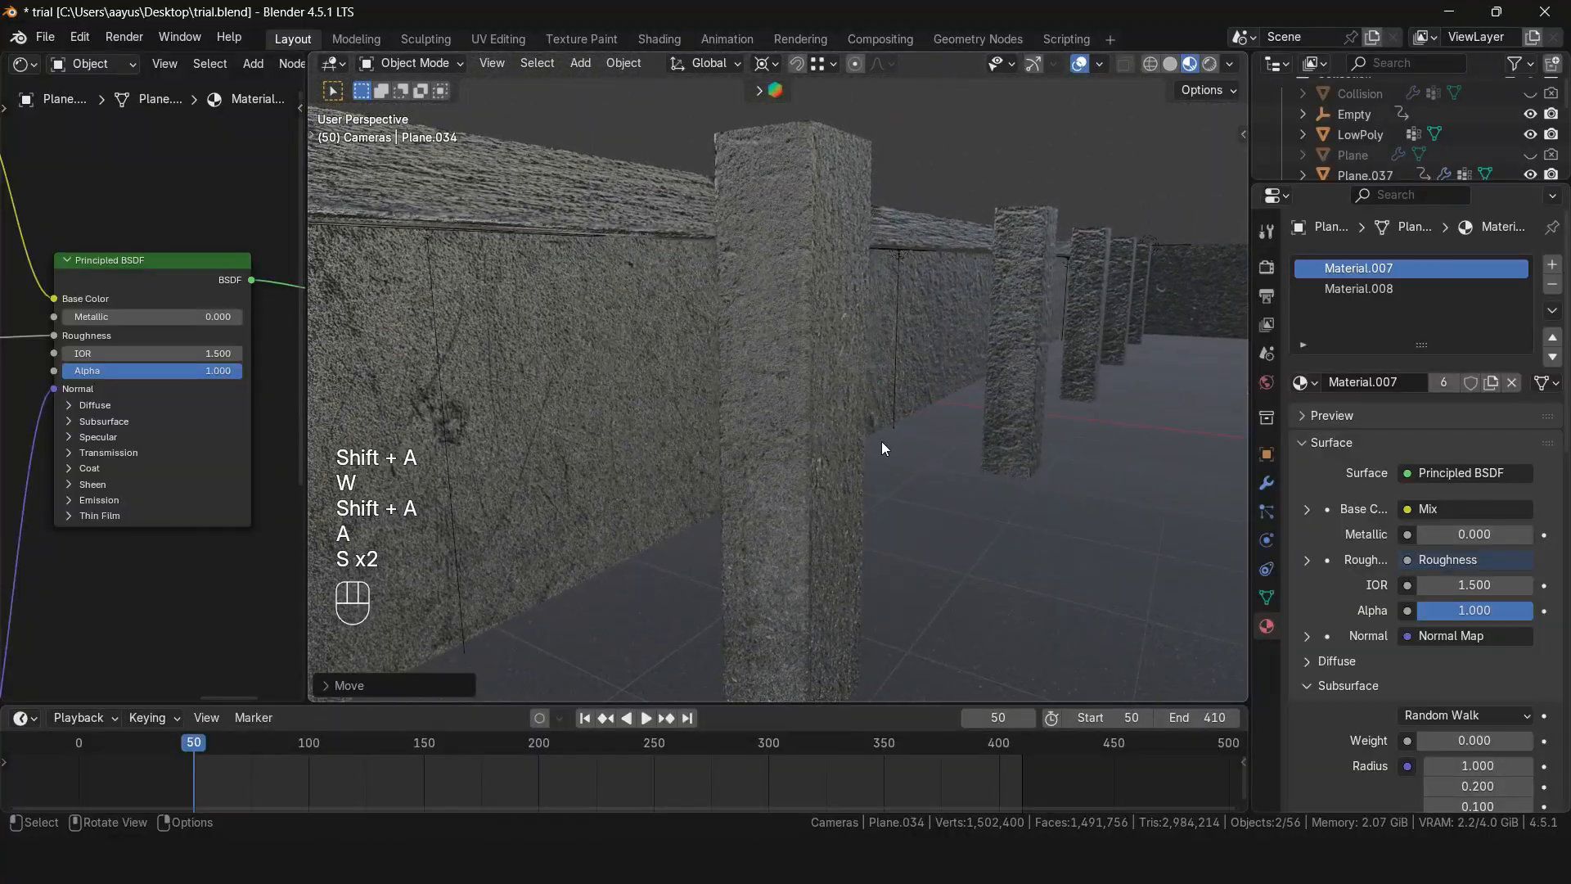
Step: Select the row of concrete pillars and examine the texture nodes of their material
{"action": "left_click", "coordinate": [789, 416]}
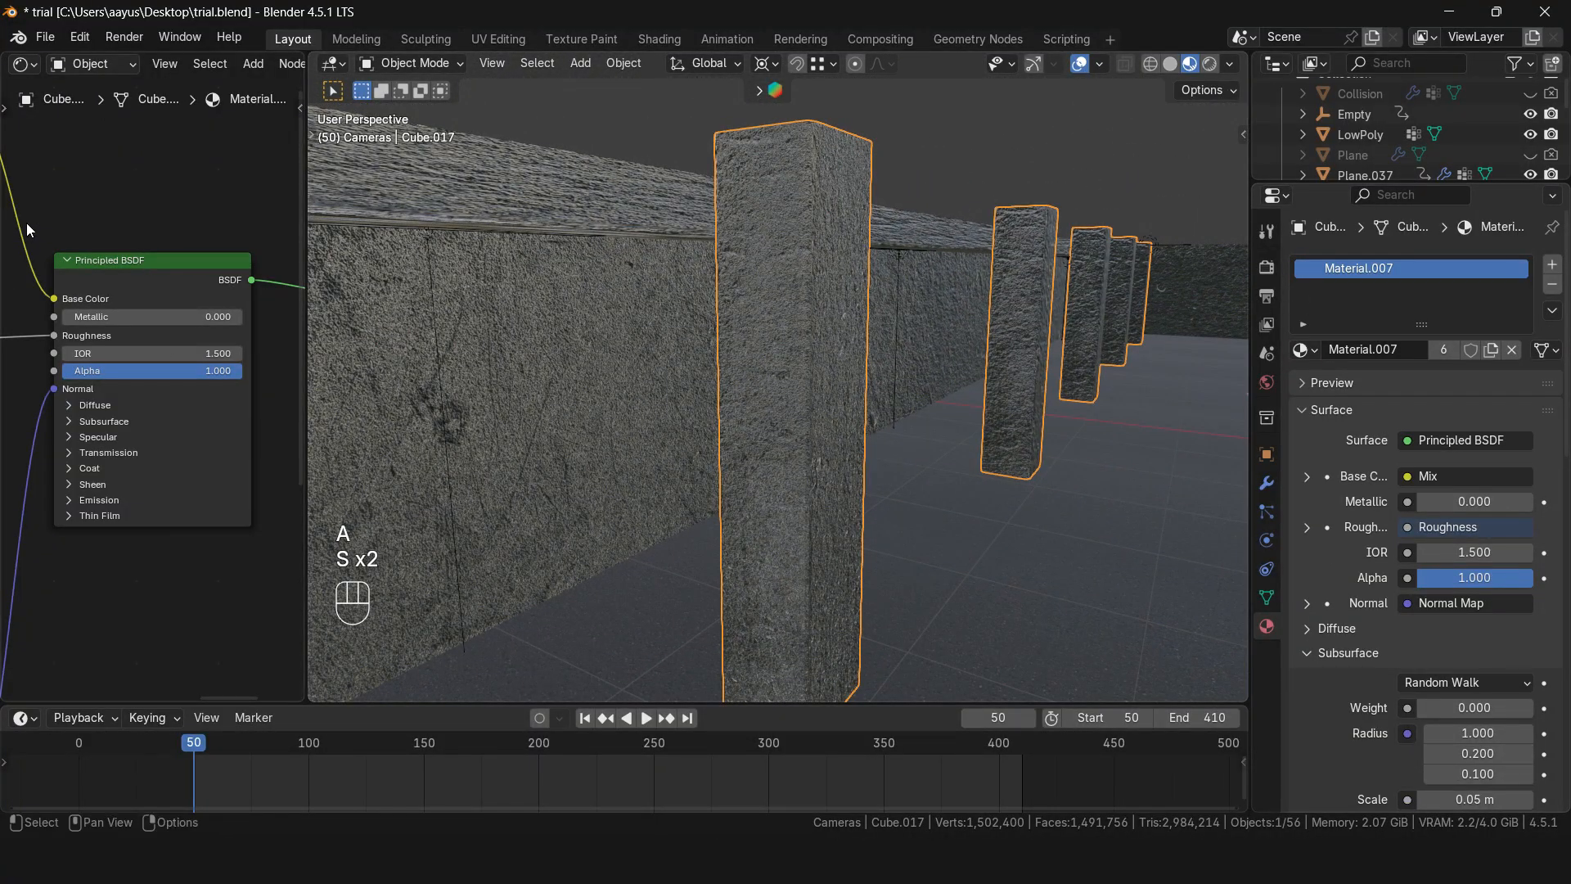
{"action": "middle_click_drag", "start_coordinate": [26, 223], "coordinate": [240, 271]}
{"action": "middle_click_drag", "start_coordinate": [150, 218], "coordinate": [249, 228]}
{"action": "middle_click_drag", "start_coordinate": [66, 253], "coordinate": [171, 287]}
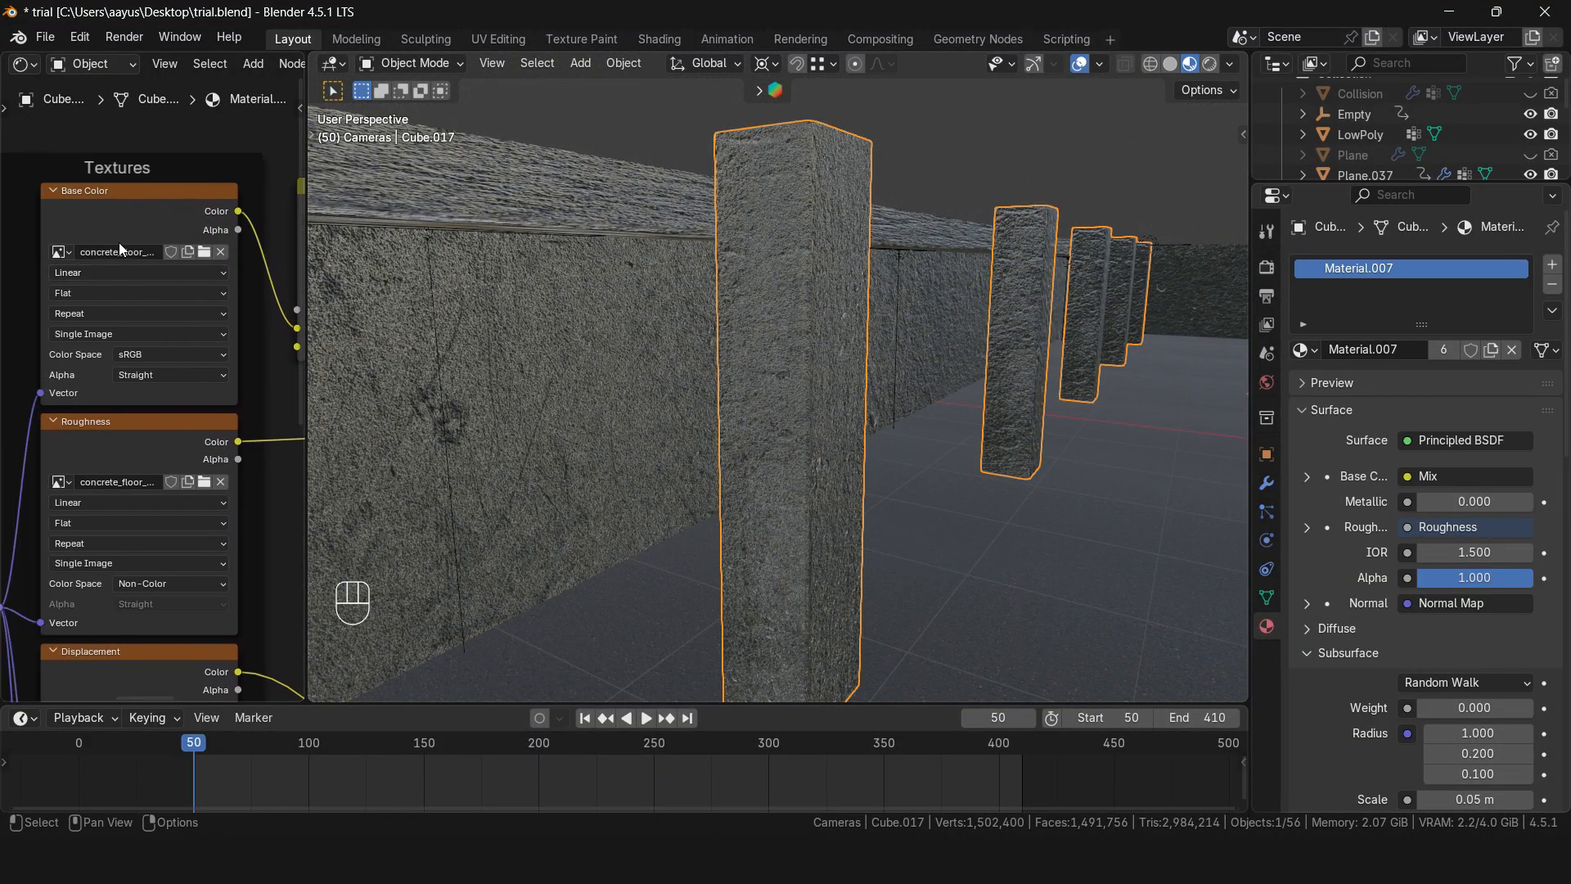
Step: Select the garage room object and examine the asphalt texture nodes of its Material.008
{"action": "middle_click_drag", "start_coordinate": [998, 493], "coordinate": [954, 484], "text": "shift"}
{"action": "left_click", "coordinate": [954, 484]}
{"action": "left_click", "coordinate": [1322, 293]}
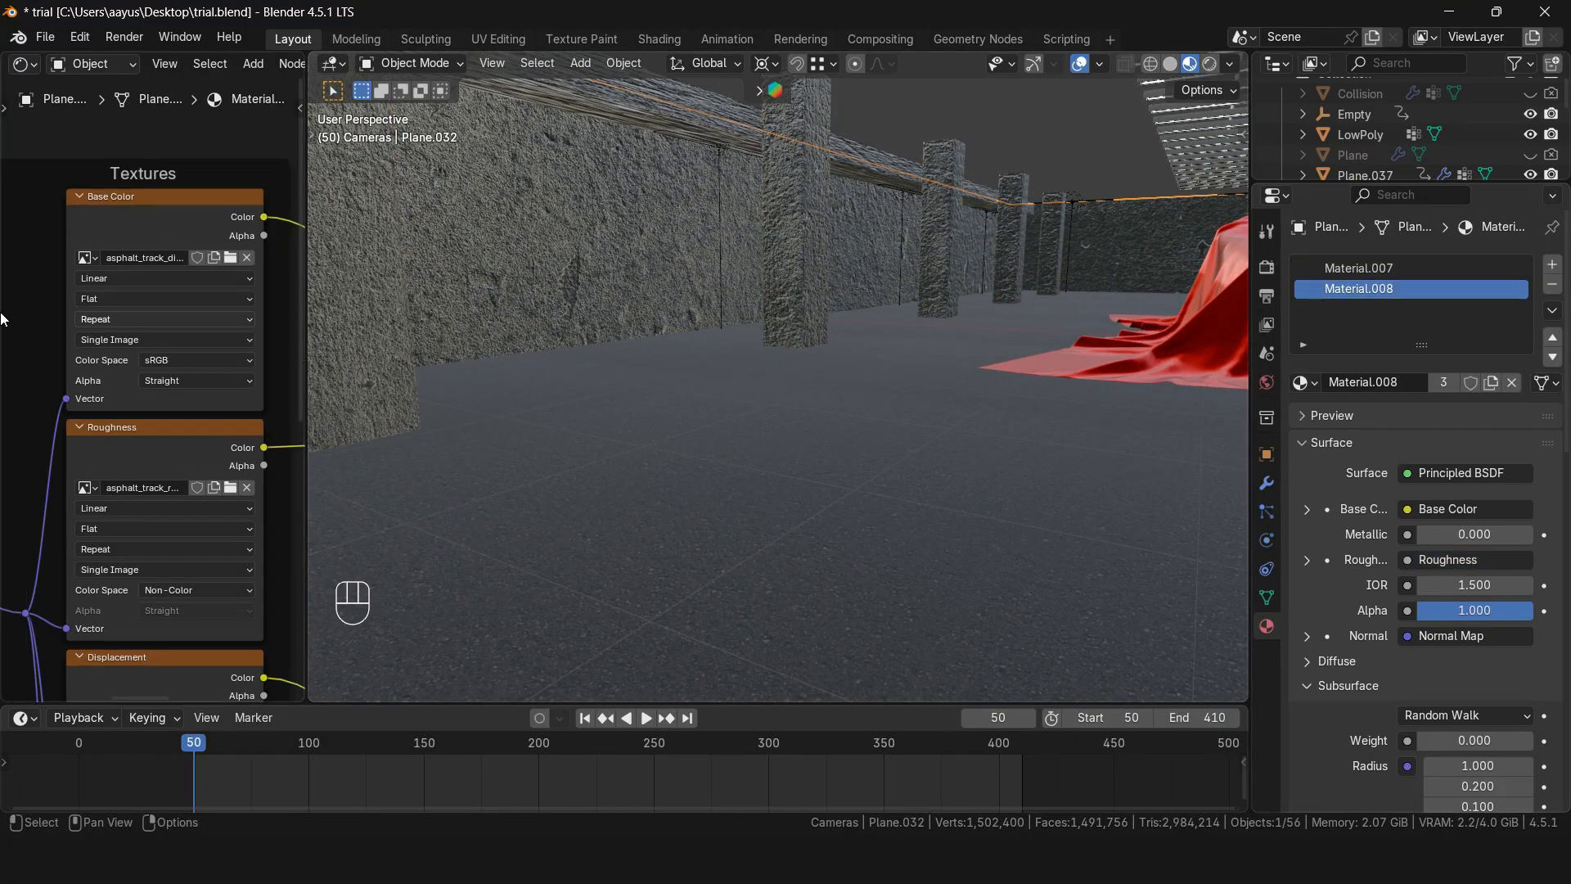
{"action": "scroll", "coordinate": [111, 277], "scroll_direction": "down", "scroll_amount": 1}
Step: Select and frame the ceiling light strips above the car and inspect their mesh in Edit Mode
{"action": "scroll", "coordinate": [910, 506], "scroll_direction": "down", "scroll_amount": 8}
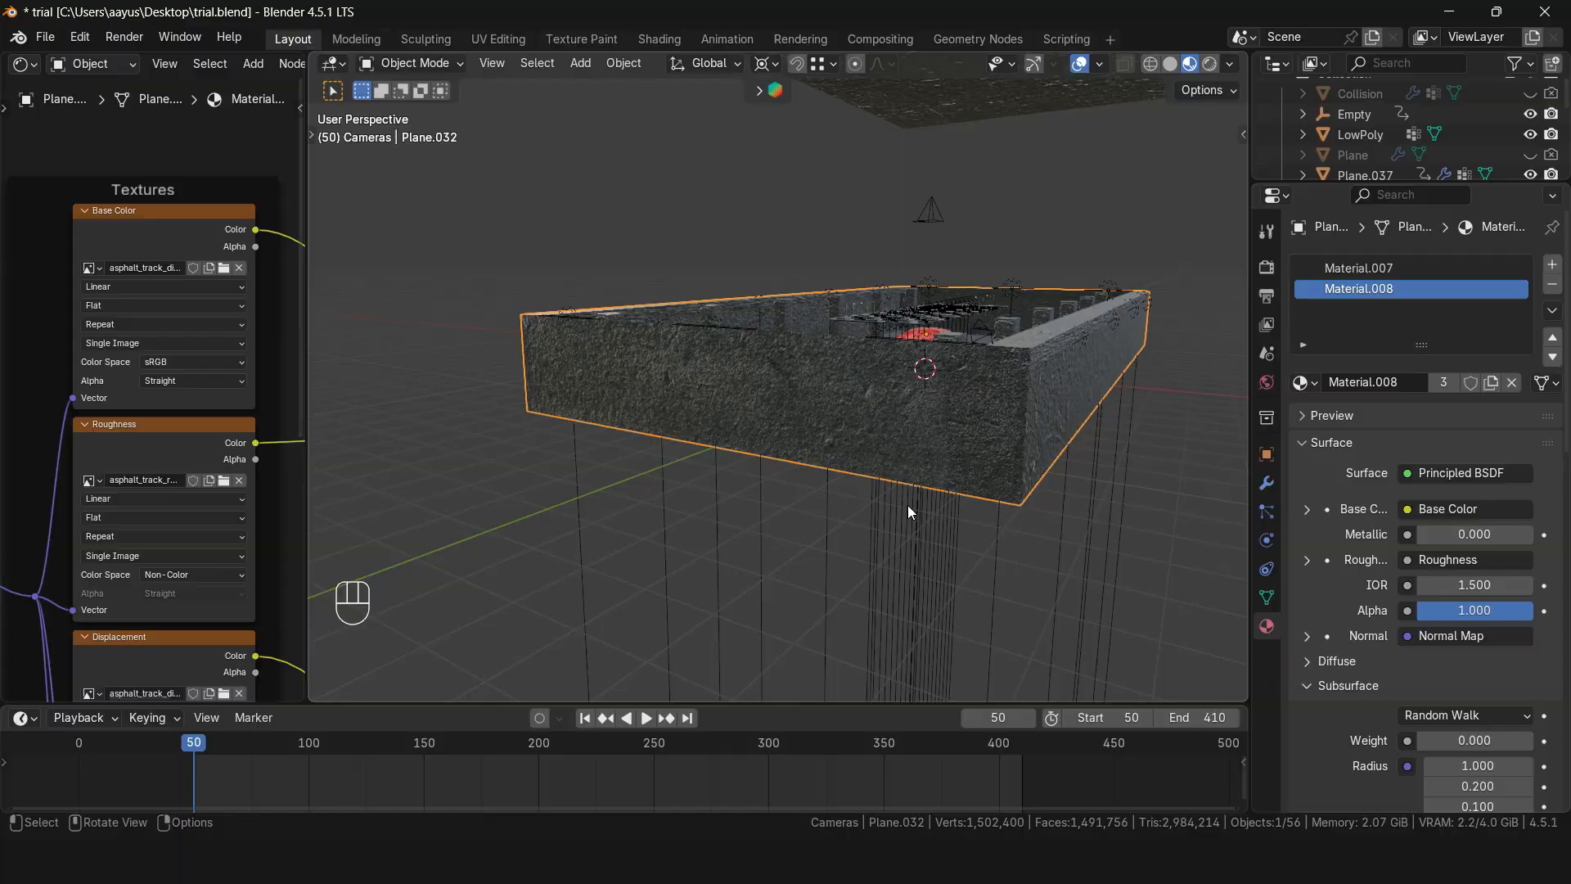
{"action": "middle_click_drag", "start_coordinate": [906, 505], "coordinate": [815, 440]}
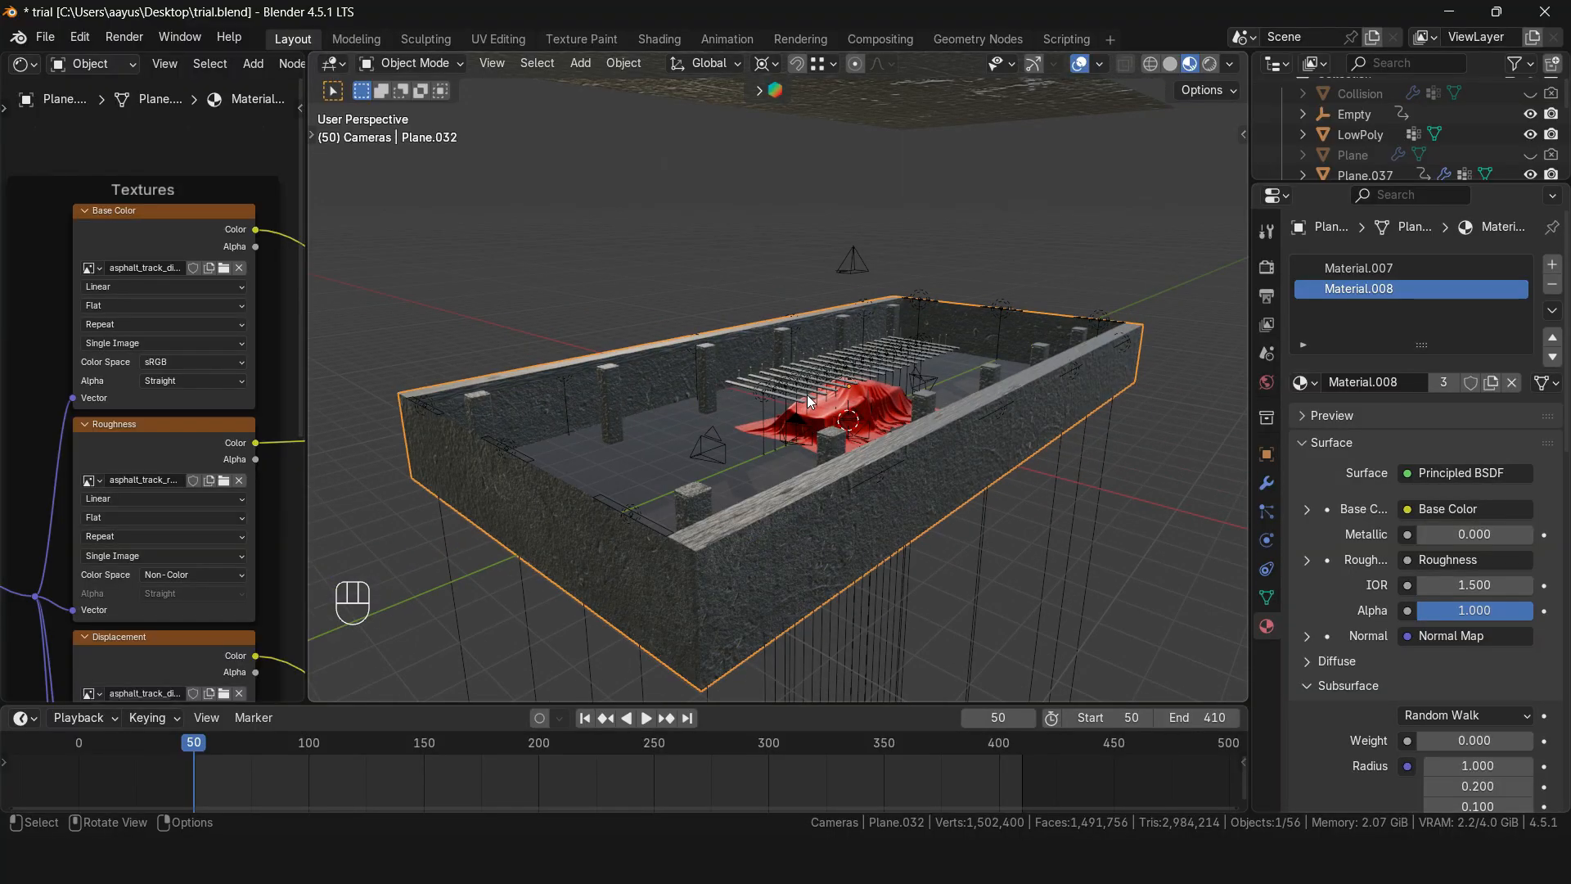
{"action": "left_click", "coordinate": [807, 395]}
{"action": "key", "text": "KP_Decimal"}
{"action": "scroll", "coordinate": [793, 436], "scroll_direction": "up", "scroll_amount": 4}
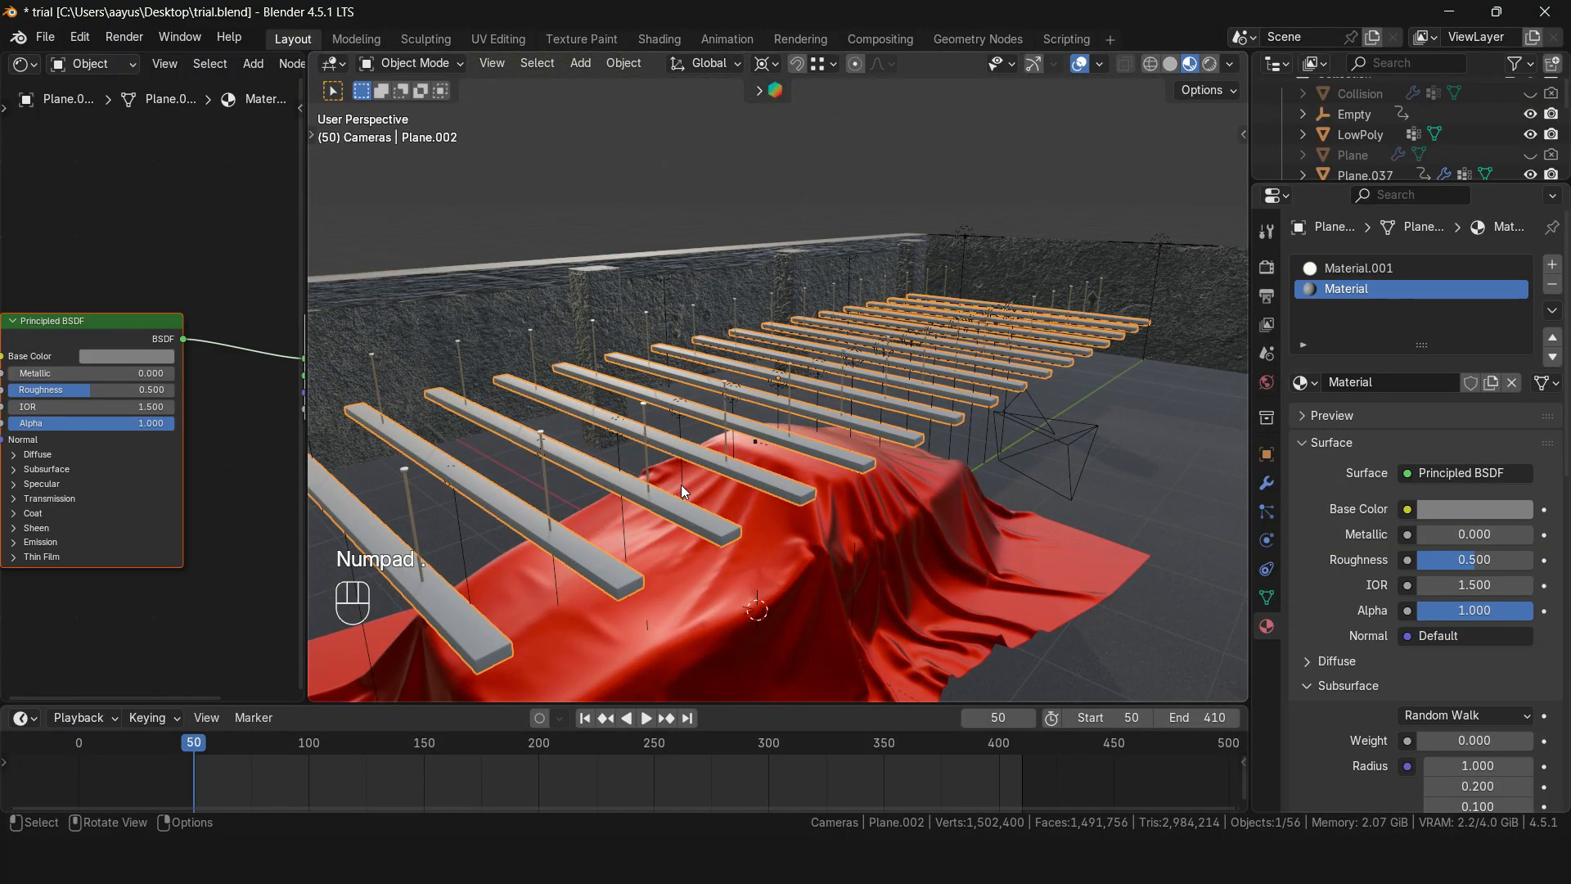
{"action": "middle_click_drag", "start_coordinate": [681, 484], "coordinate": [685, 588]}
{"action": "key", "text": "Tab"}
{"action": "key", "text": "Tab"}
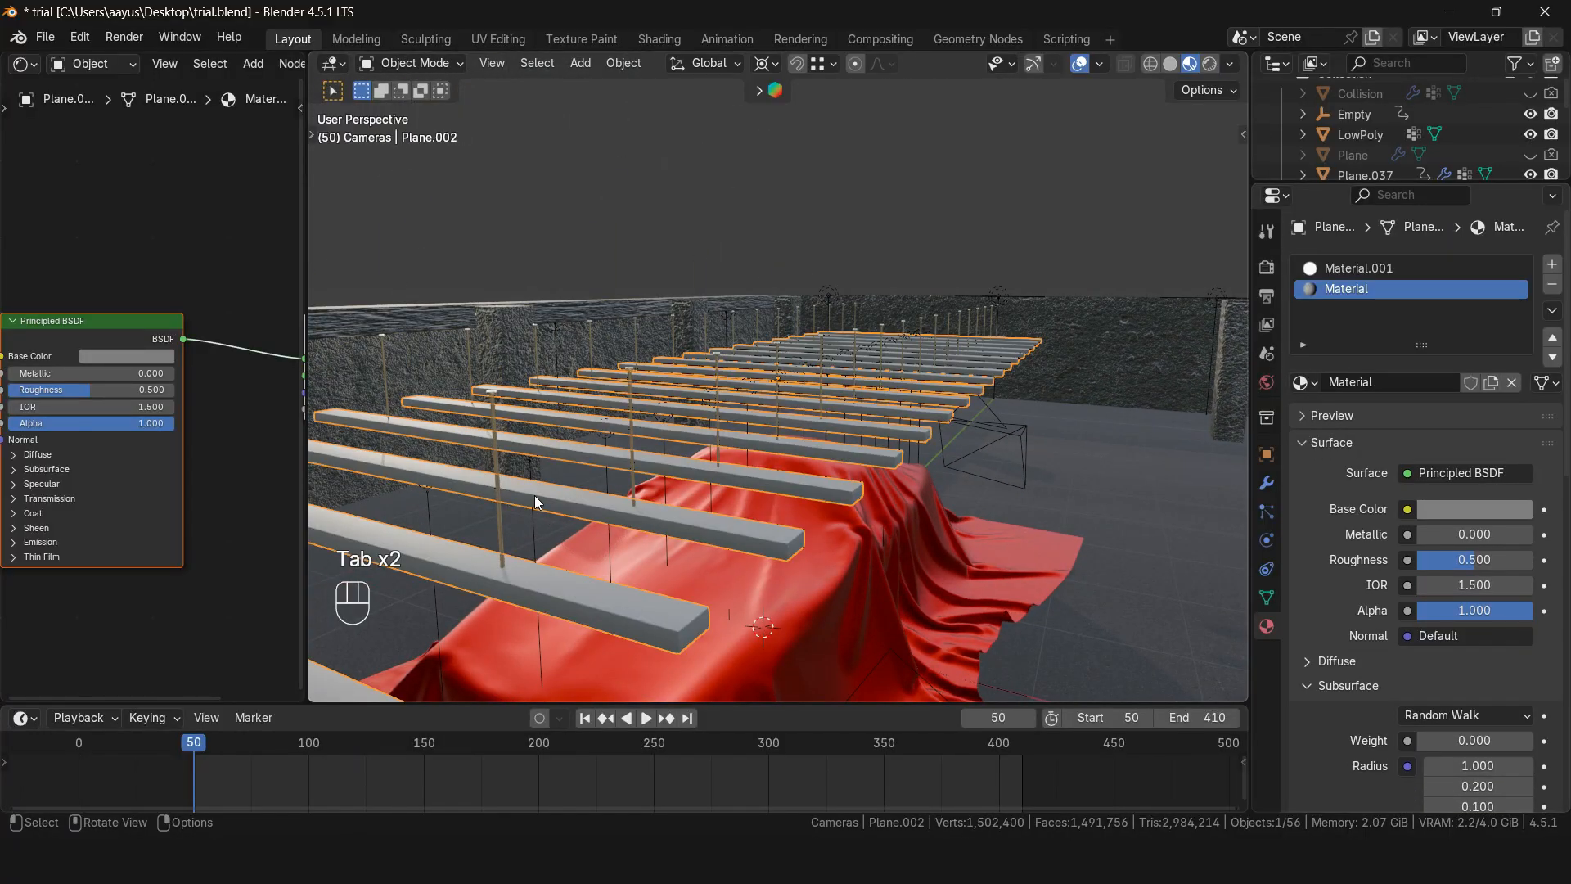
Step: Select the rods that suspend the light strips and inspect their mesh in Edit Mode
{"action": "middle_click_drag", "start_coordinate": [530, 465], "coordinate": [567, 448]}
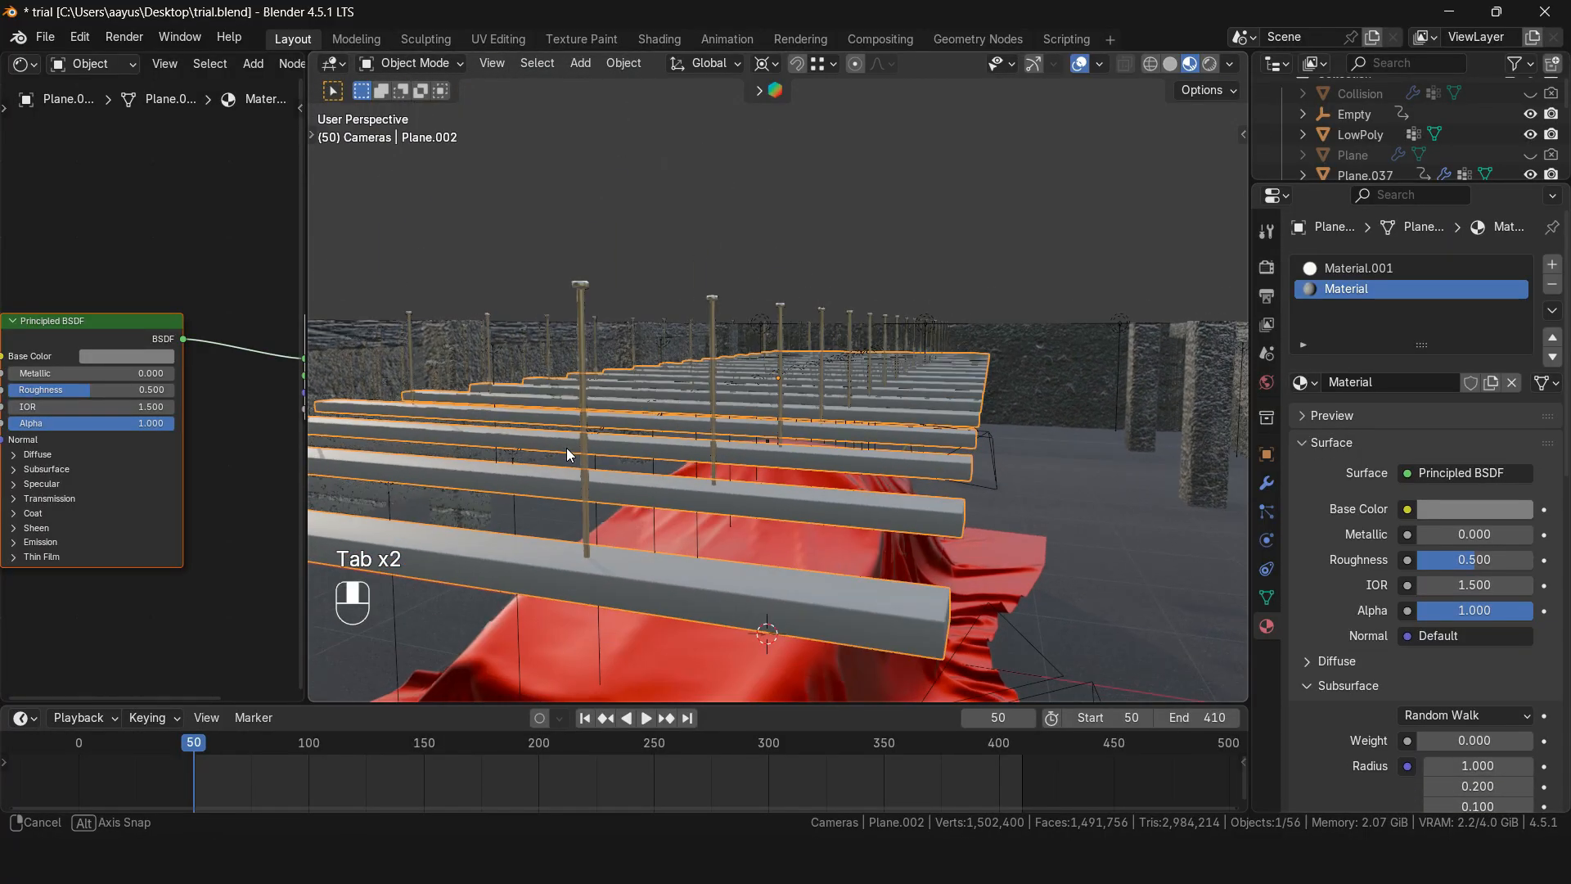
{"action": "left_click", "coordinate": [583, 283]}
{"action": "key", "text": "Tab"}
{"action": "key", "text": "Tab"}
Step: Select and frame the red cloth over the car to examine its folds and metallic material
{"action": "middle_click_drag", "start_coordinate": [1000, 370], "coordinate": [955, 426]}
{"action": "left_click", "coordinate": [837, 568]}
{"action": "key", "text": "KP_Decimal"}
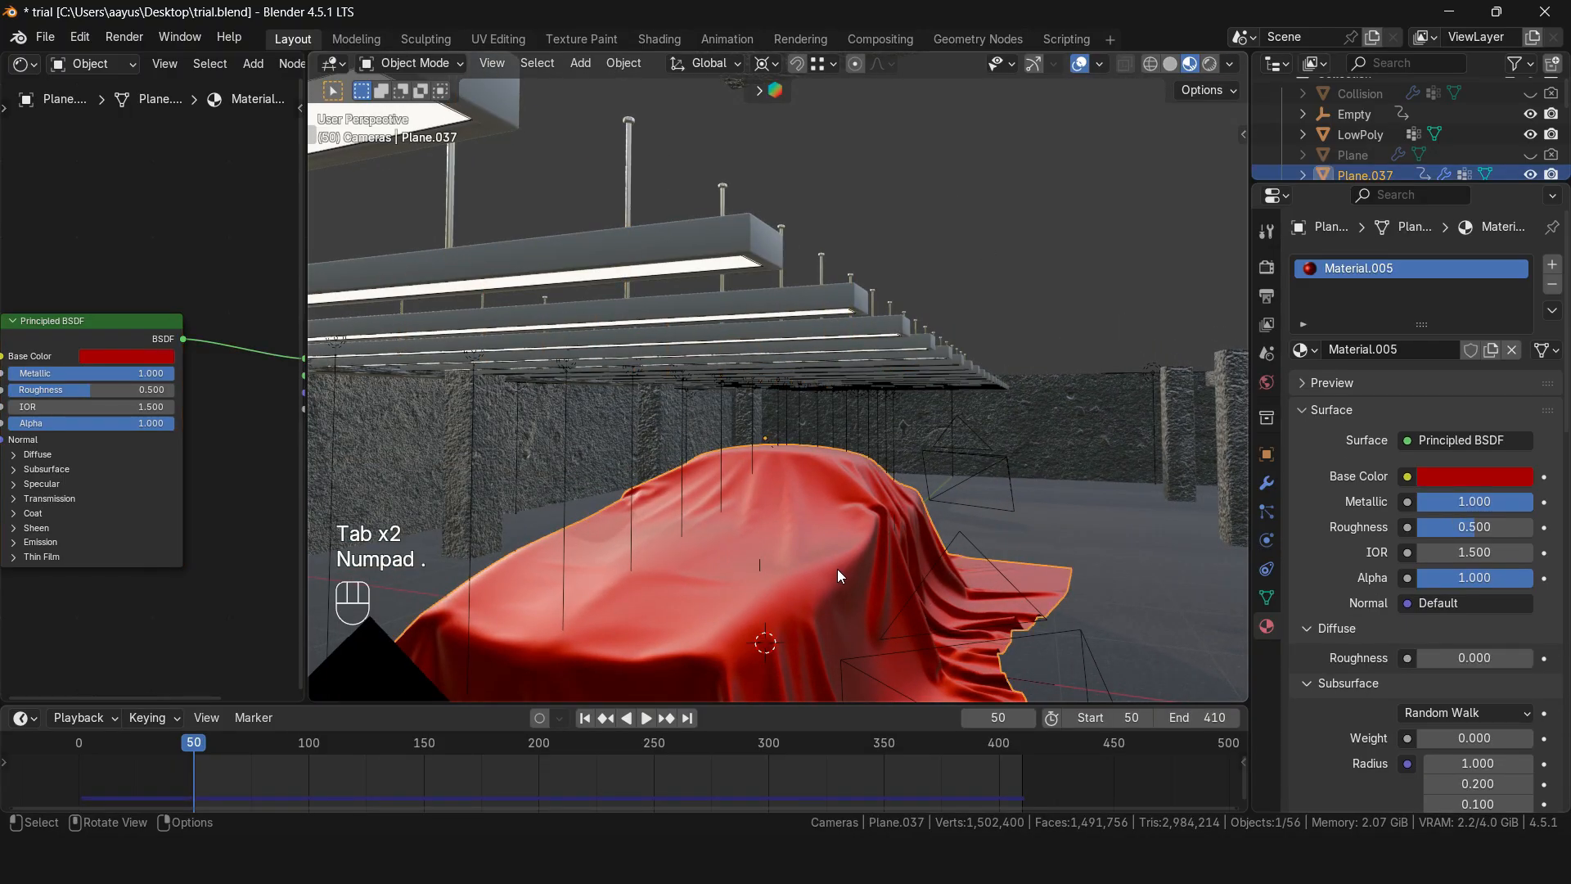
{"action": "scroll", "coordinate": [931, 438], "scroll_direction": "up", "scroll_amount": 5}
{"action": "middle_click_drag", "start_coordinate": [932, 439], "coordinate": [888, 463]}
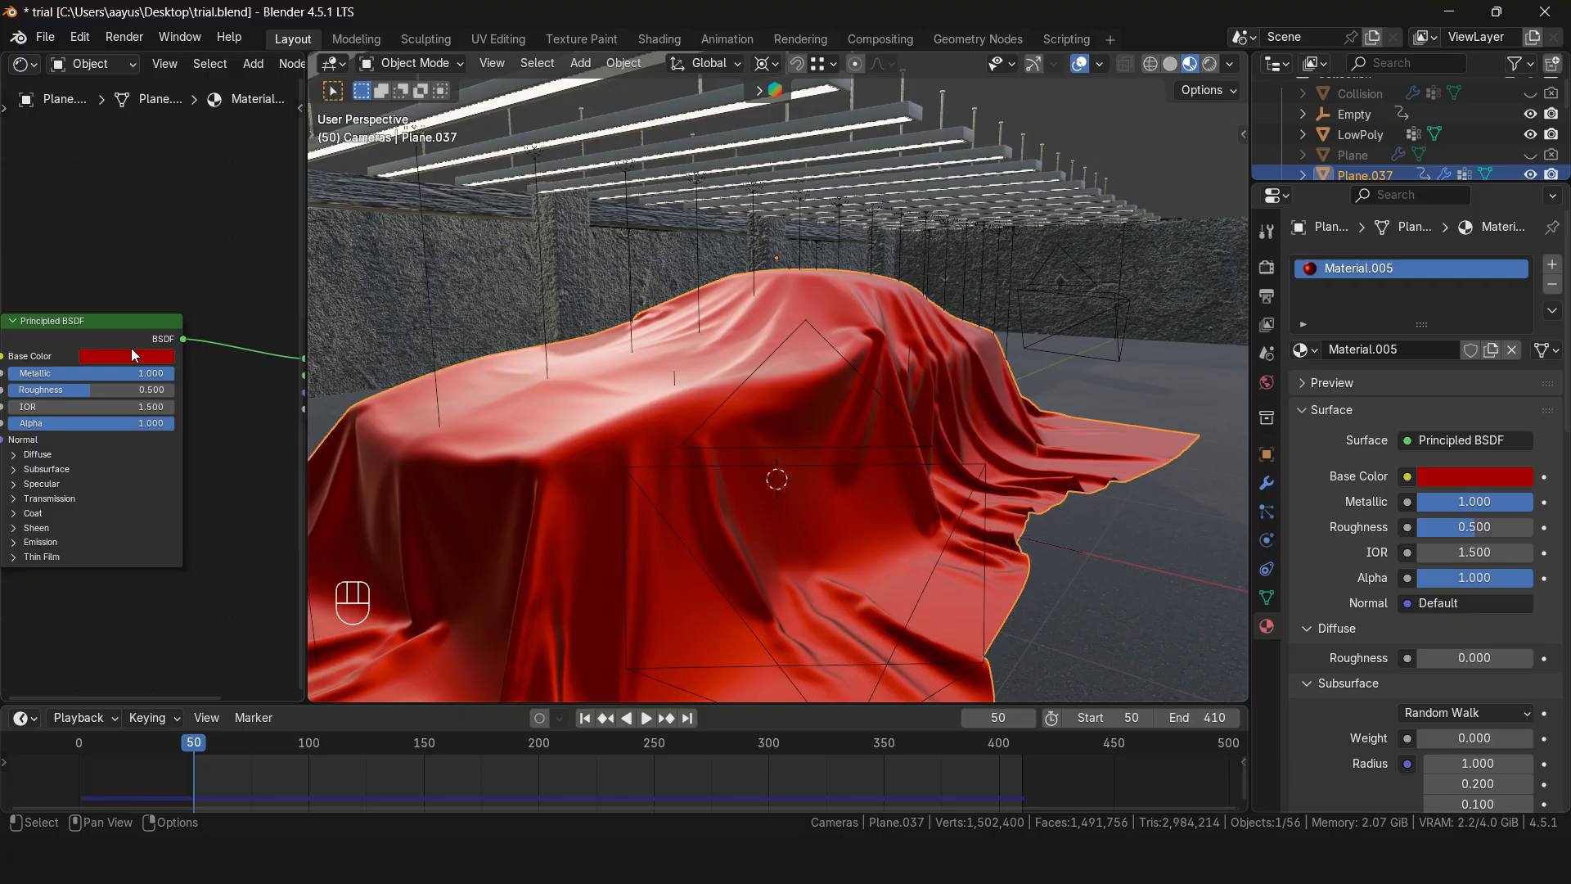
{"action": "middle_click_drag", "start_coordinate": [954, 376], "coordinate": [812, 527]}
{"action": "scroll", "coordinate": [818, 522], "scroll_direction": "down", "scroll_amount": 3}
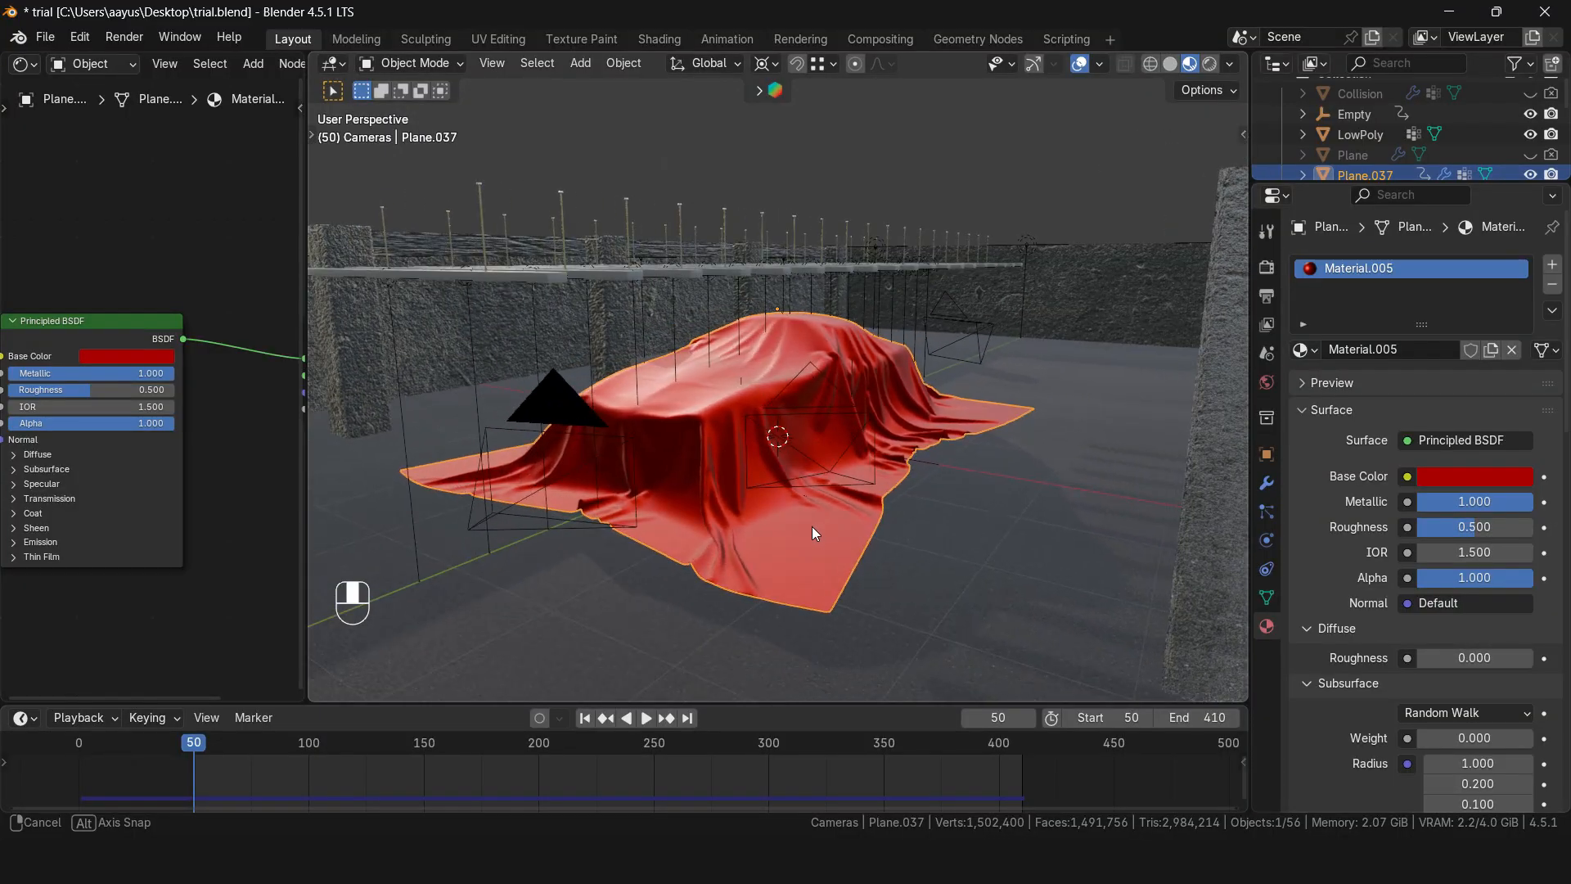
Step: Show the scene's output settings and scrub the animation to frame 282 to view the uncovered car
{"action": "left_click", "coordinate": [1267, 300]}
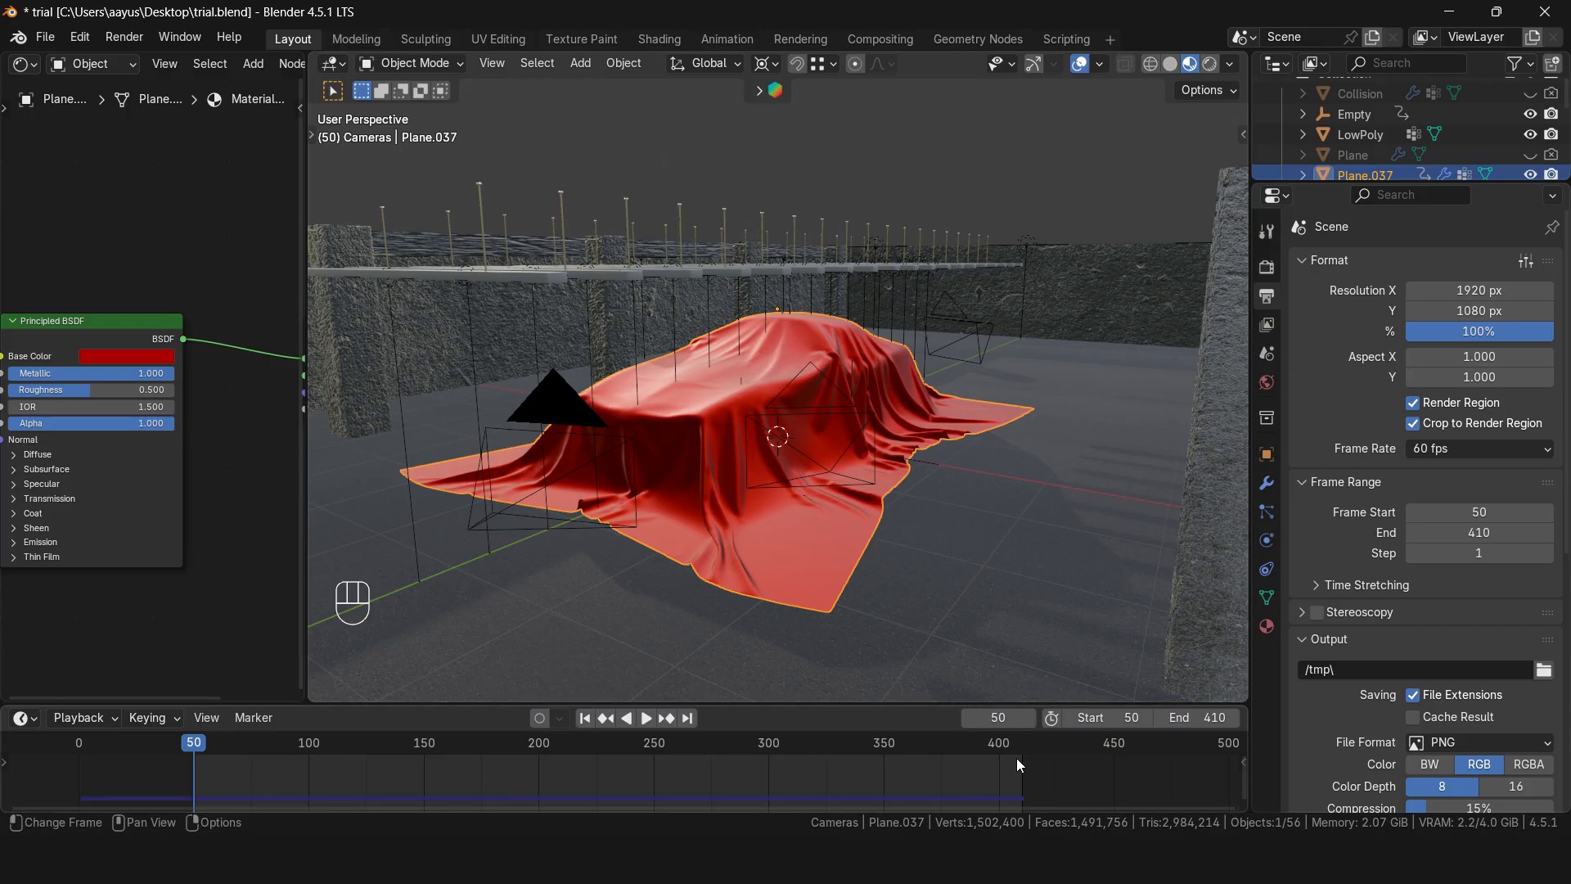
{"action": "left_click_drag", "start_coordinate": [192, 747], "coordinate": [728, 748]}
{"action": "middle_click_drag", "start_coordinate": [1028, 346], "coordinate": [597, 671]}
{"action": "scroll", "coordinate": [882, 402], "scroll_direction": "up", "scroll_amount": 6}
{"action": "scroll", "coordinate": [1049, 366], "scroll_direction": "down", "scroll_amount": 4}
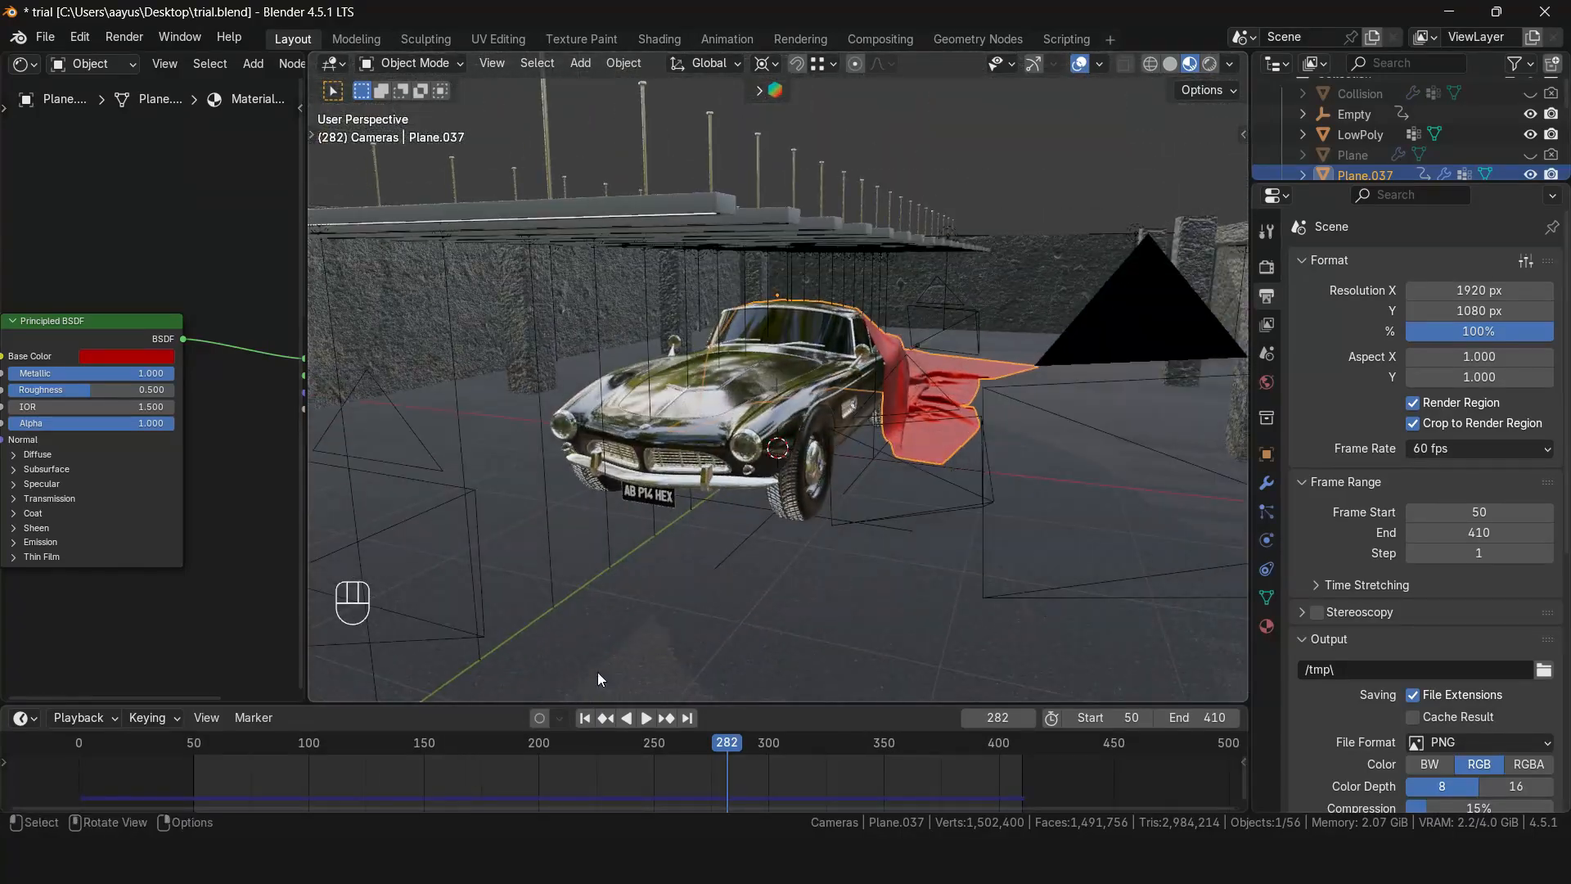
Step: Scrub the animation from its beginning to frame 73 and return to the start frame 50
{"action": "left_click", "coordinate": [82, 751]}
{"action": "left_click_drag", "start_coordinate": [80, 745], "coordinate": [247, 744]}
{"action": "key", "text": "space"}
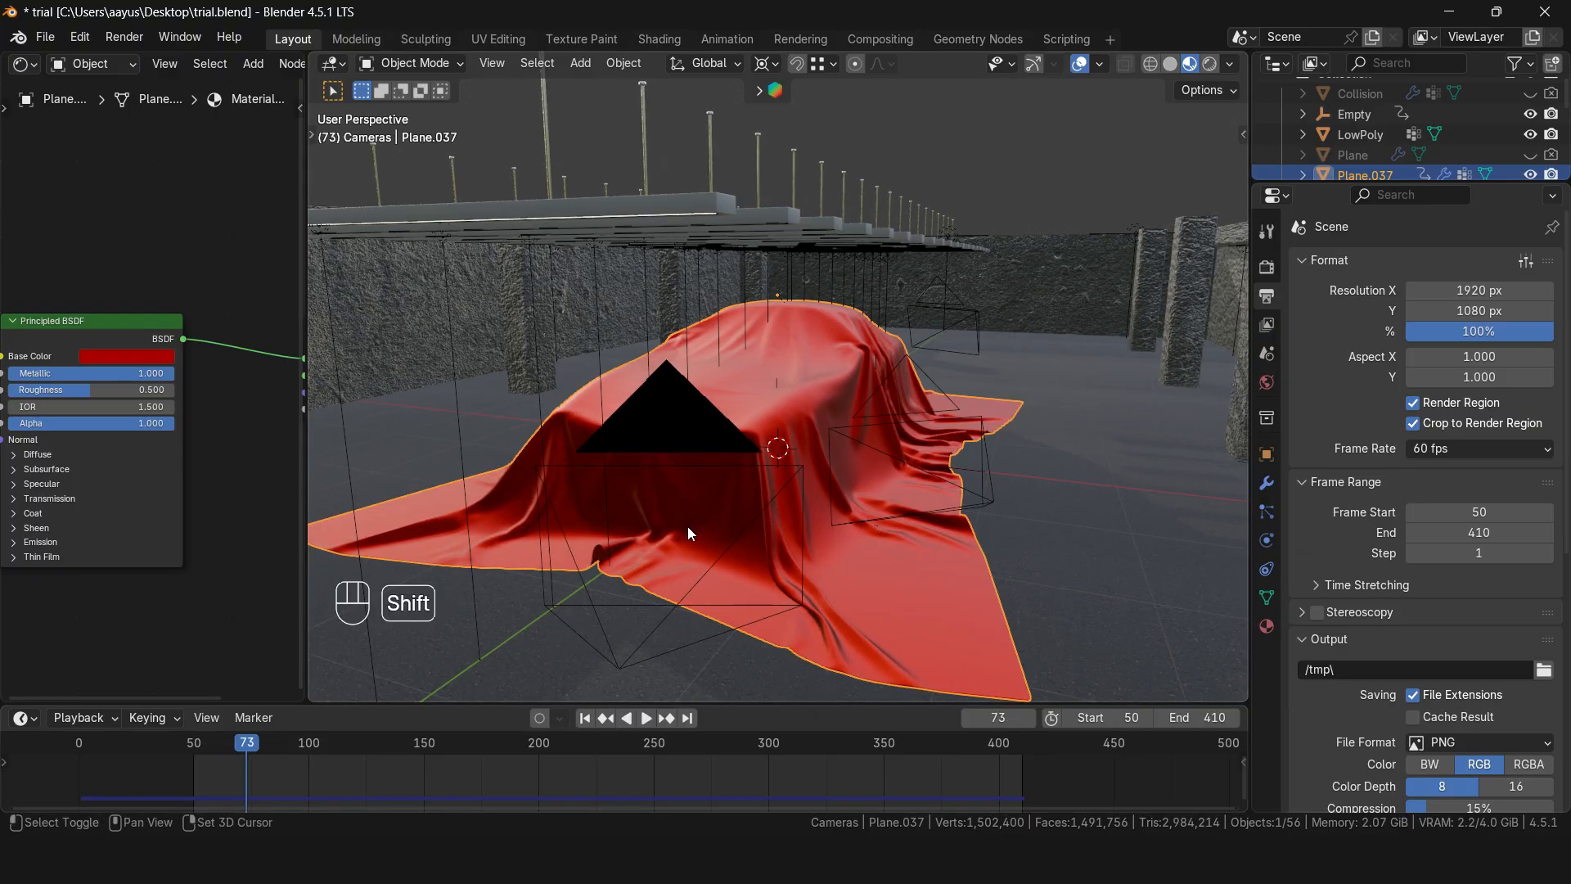
{"action": "key", "text": "shift+Left"}
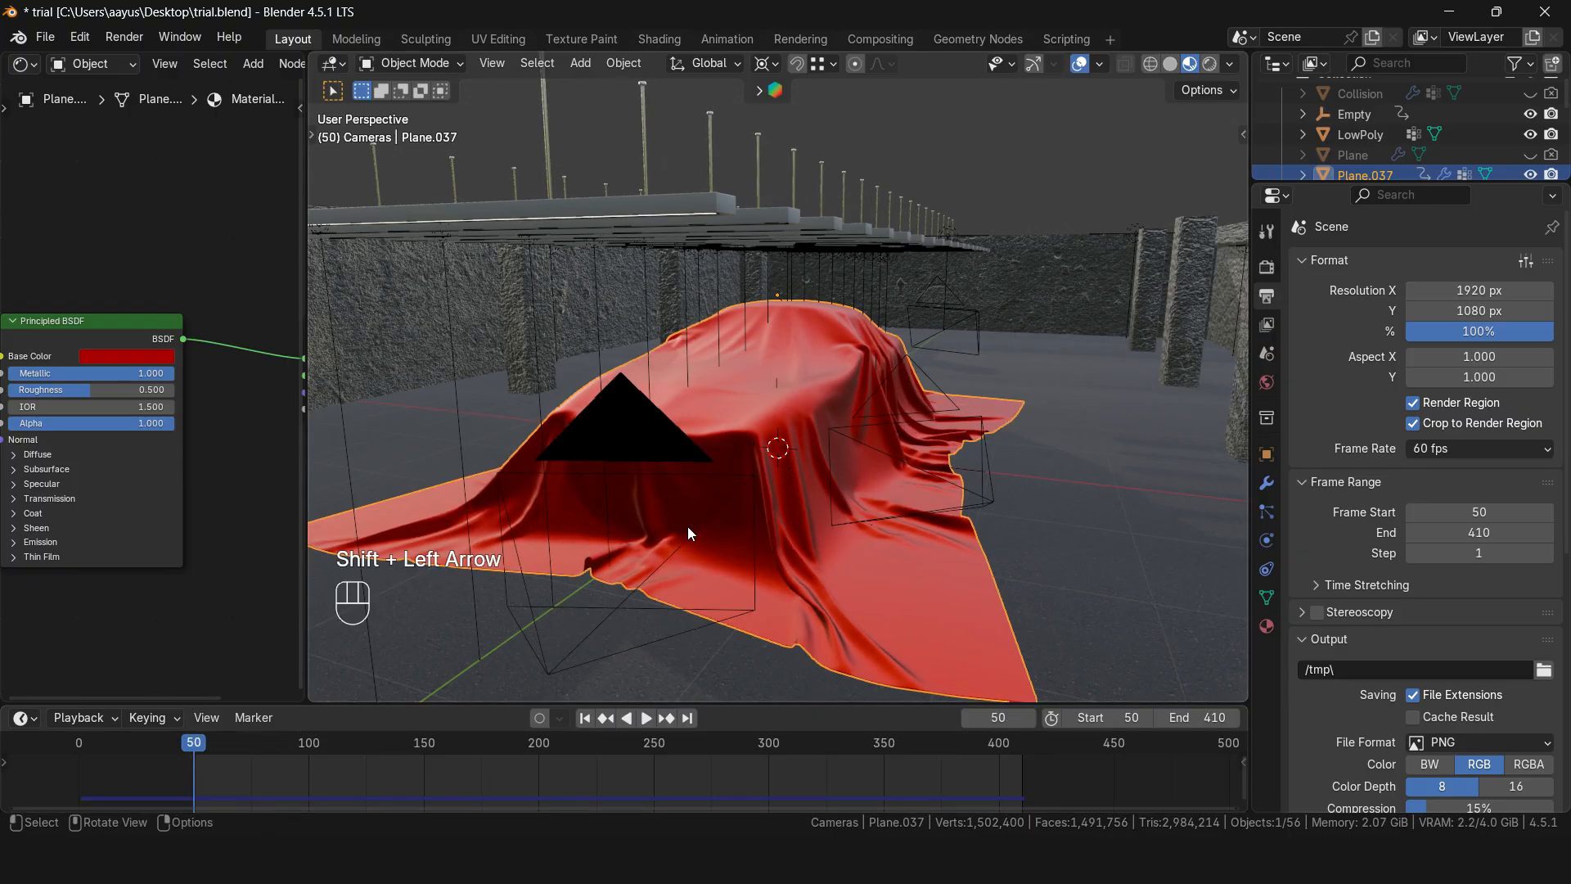
Step: Look through the active camera in solid shading and examine the Back camera's composition guide settings
{"action": "left_click", "coordinate": [960, 311]}
{"action": "key", "text": "KP_0"}
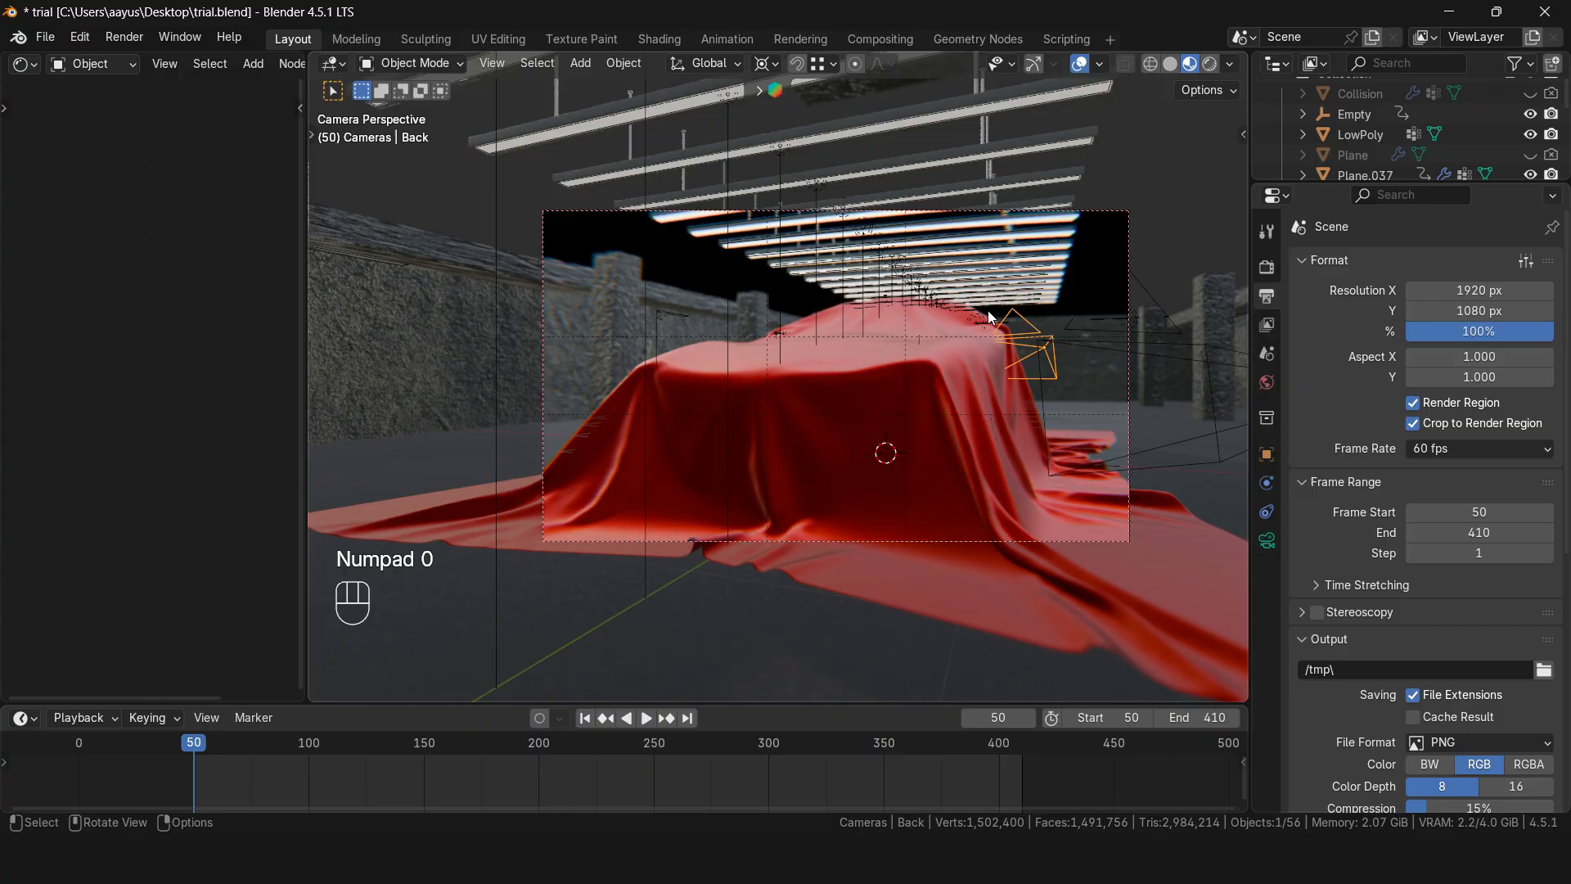
{"action": "left_click", "coordinate": [1267, 532]}
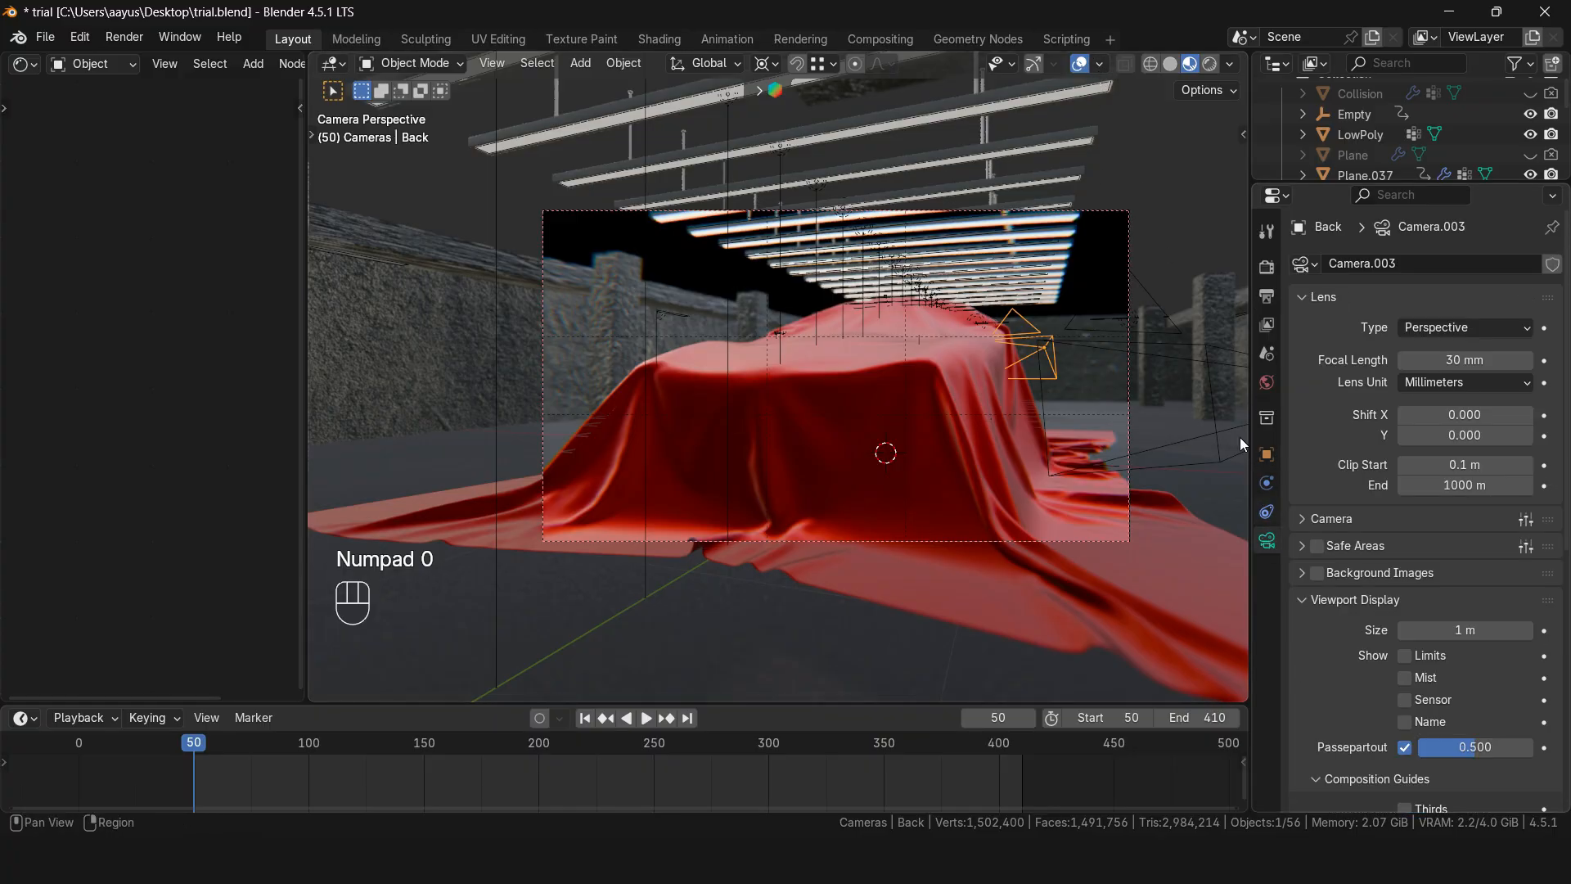
{"action": "left_click", "coordinate": [1172, 64]}
{"action": "scroll", "coordinate": [1318, 534], "scroll_direction": "down", "scroll_amount": 8}
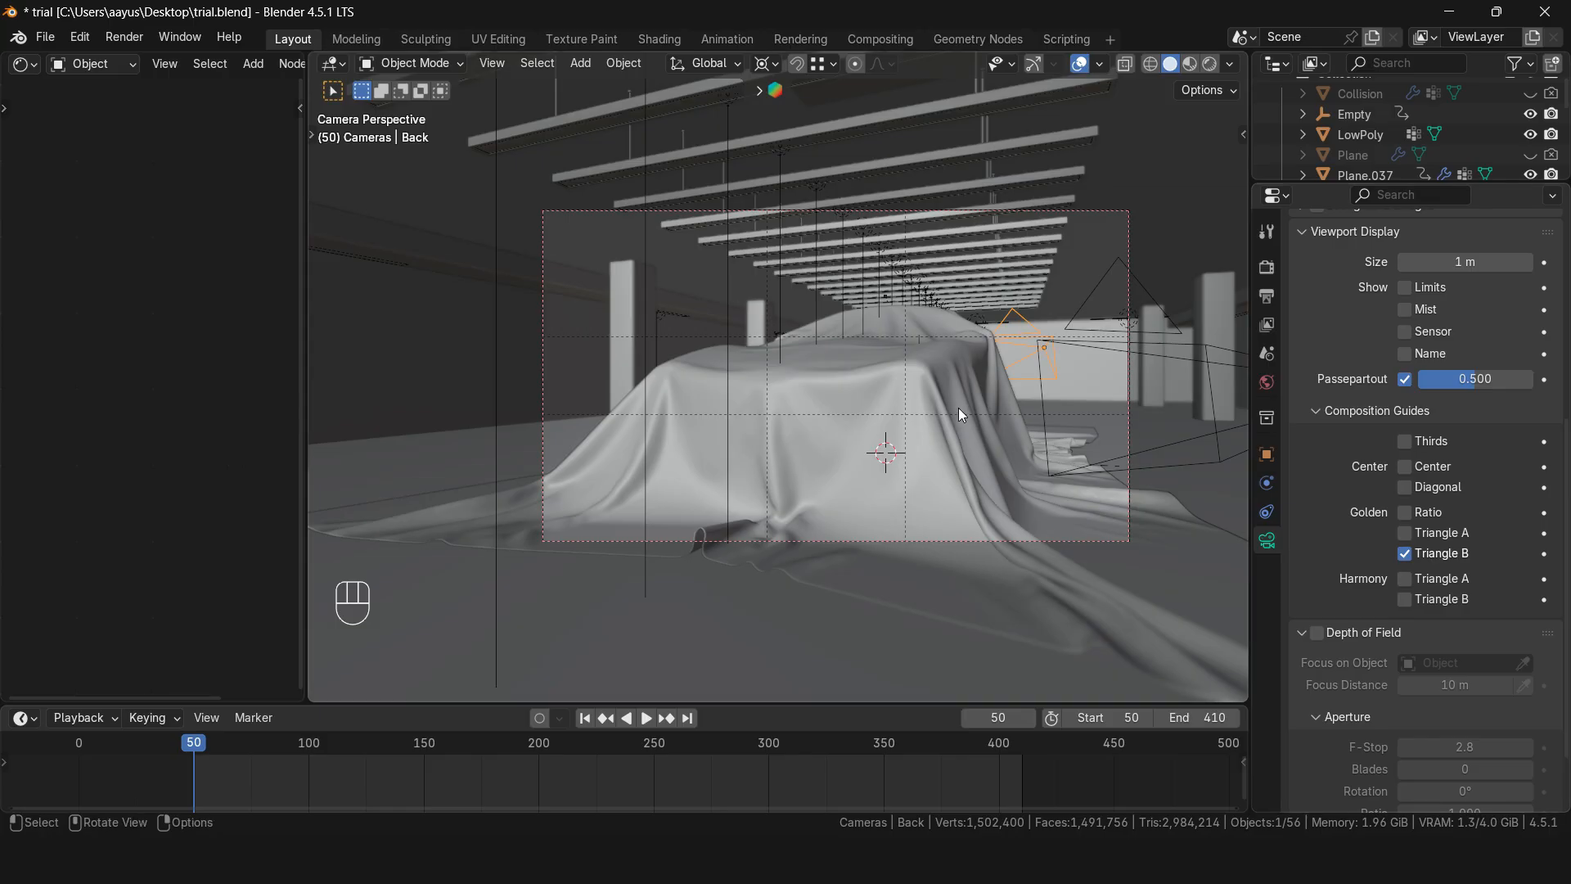
Step: Make the Front Tyre camera the active camera and check its framing at frame 410
{"action": "left_click", "coordinate": [1159, 337]}
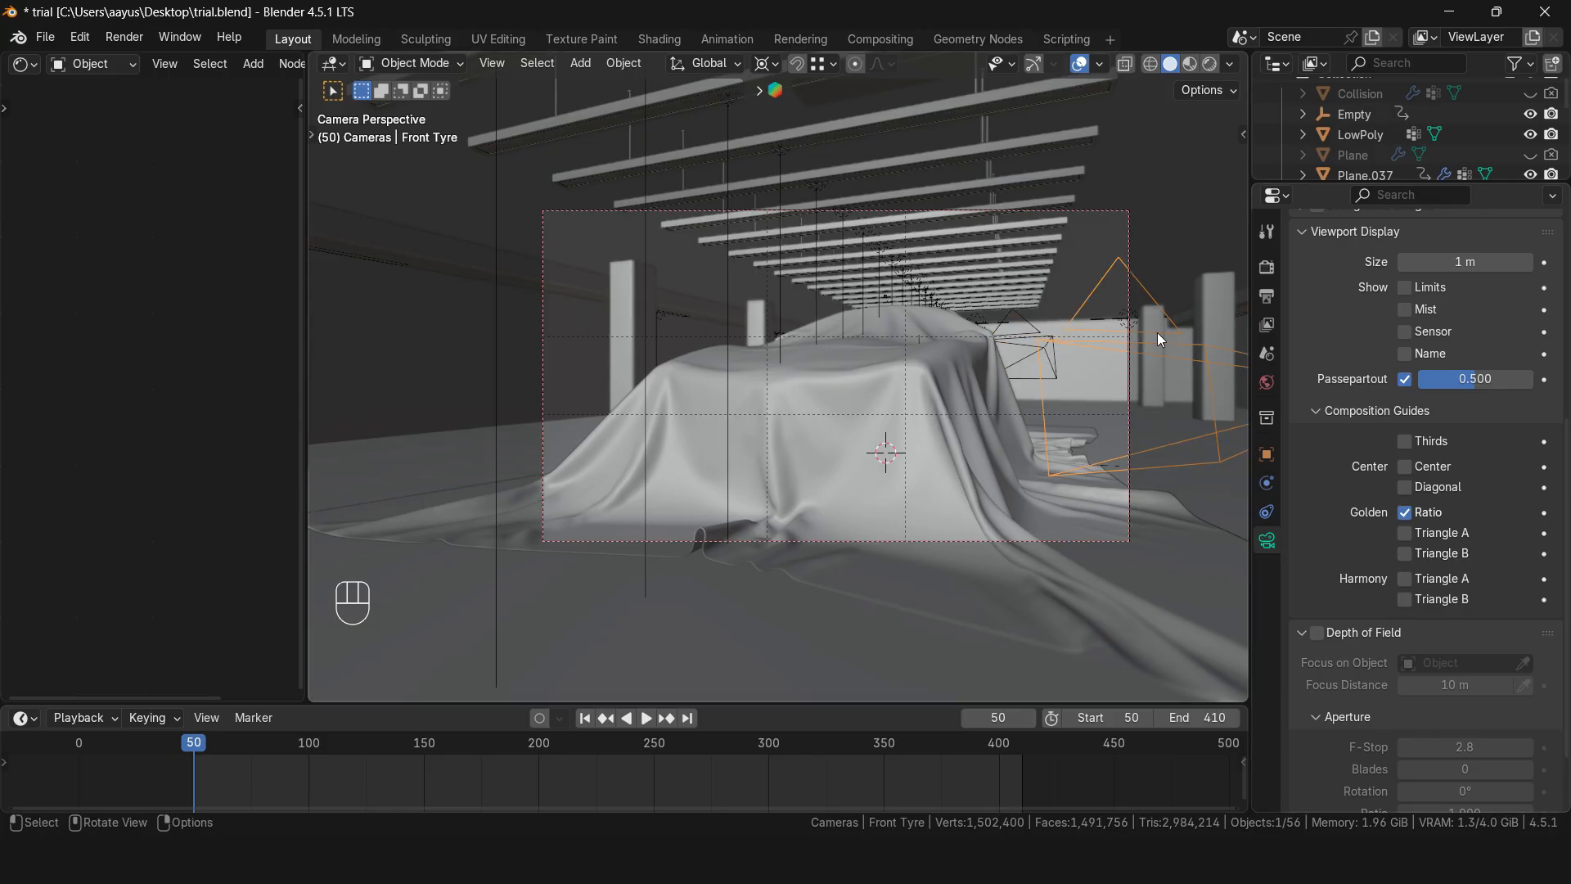
{"action": "key", "text": "shift+KP_0"}
{"action": "key", "text": "ctrl+KP_0"}
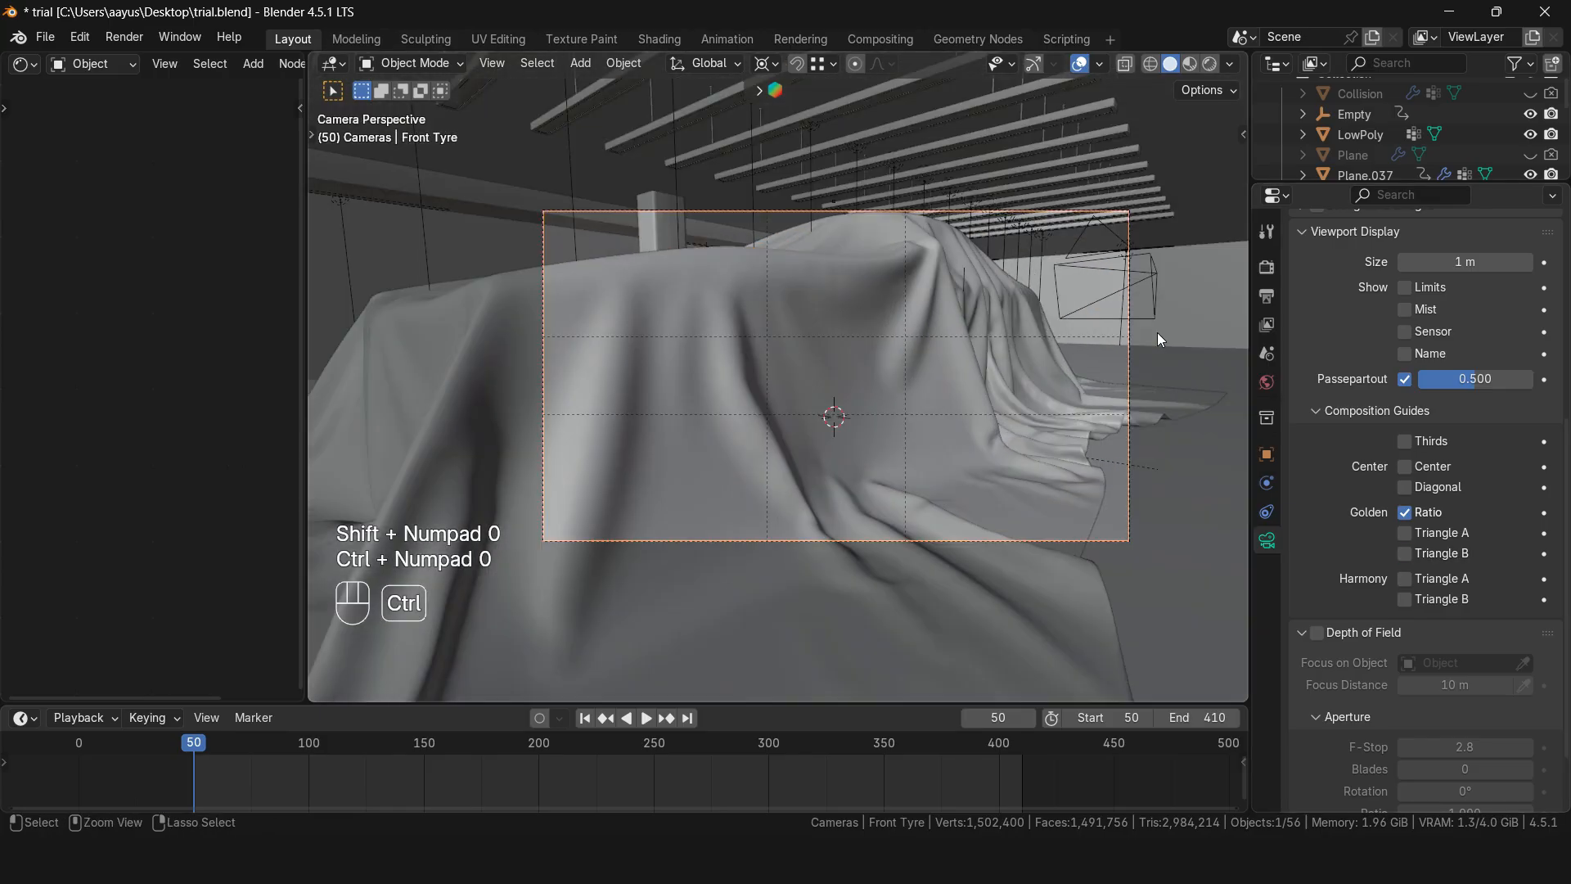
{"action": "key", "text": "shift+Right"}
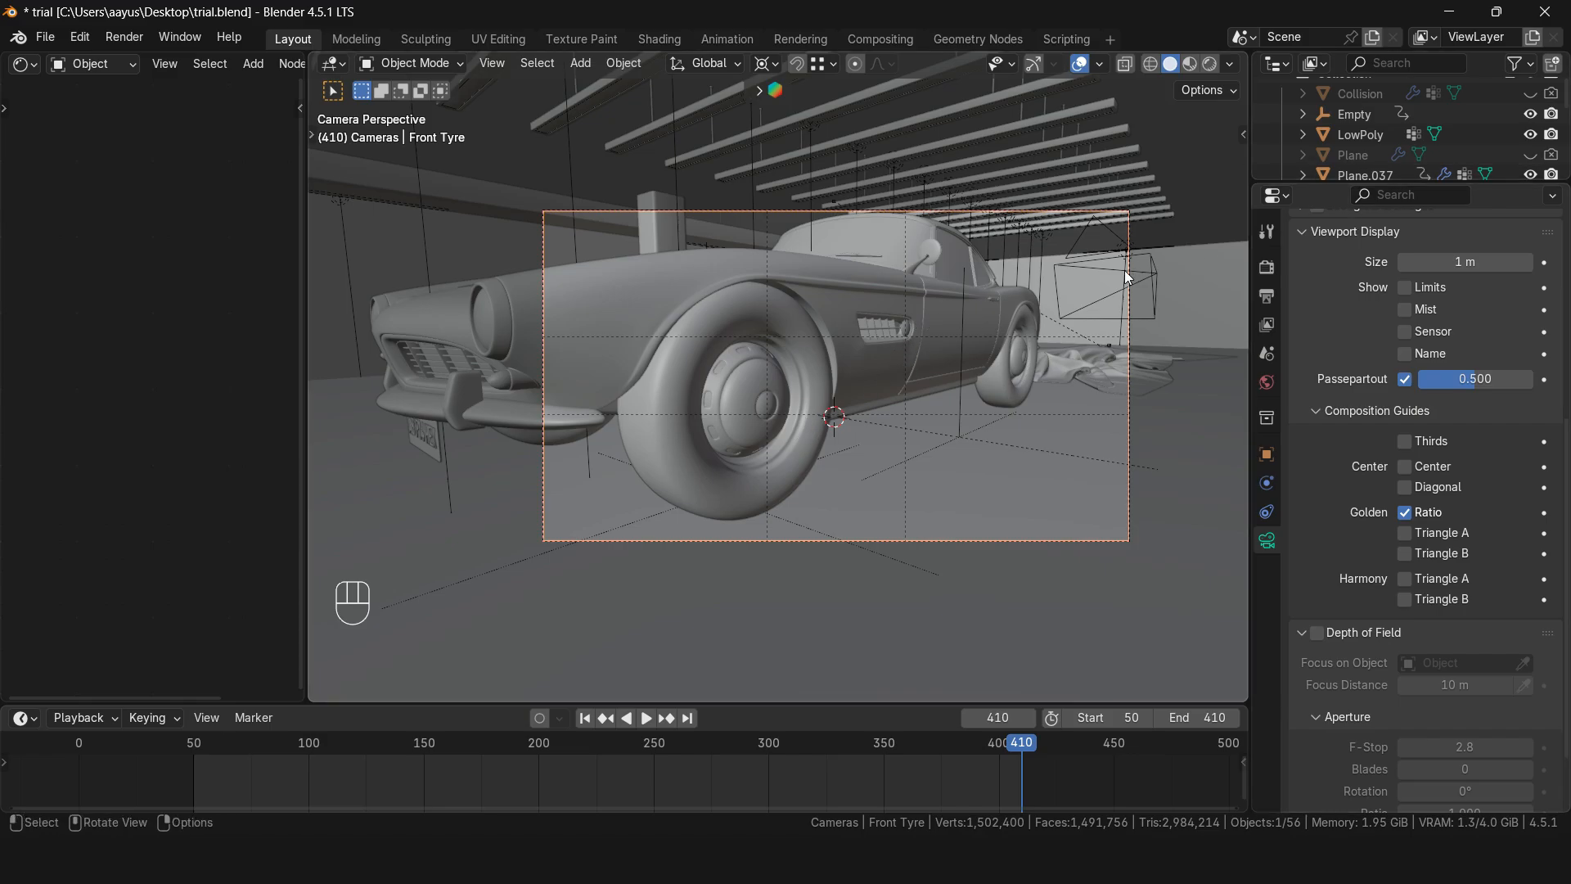
Step: Make the Back camera the active camera and leave its view to overlook the whole garage
{"action": "left_click", "coordinate": [1093, 265]}
{"action": "key", "text": "ctrl+KP_0"}
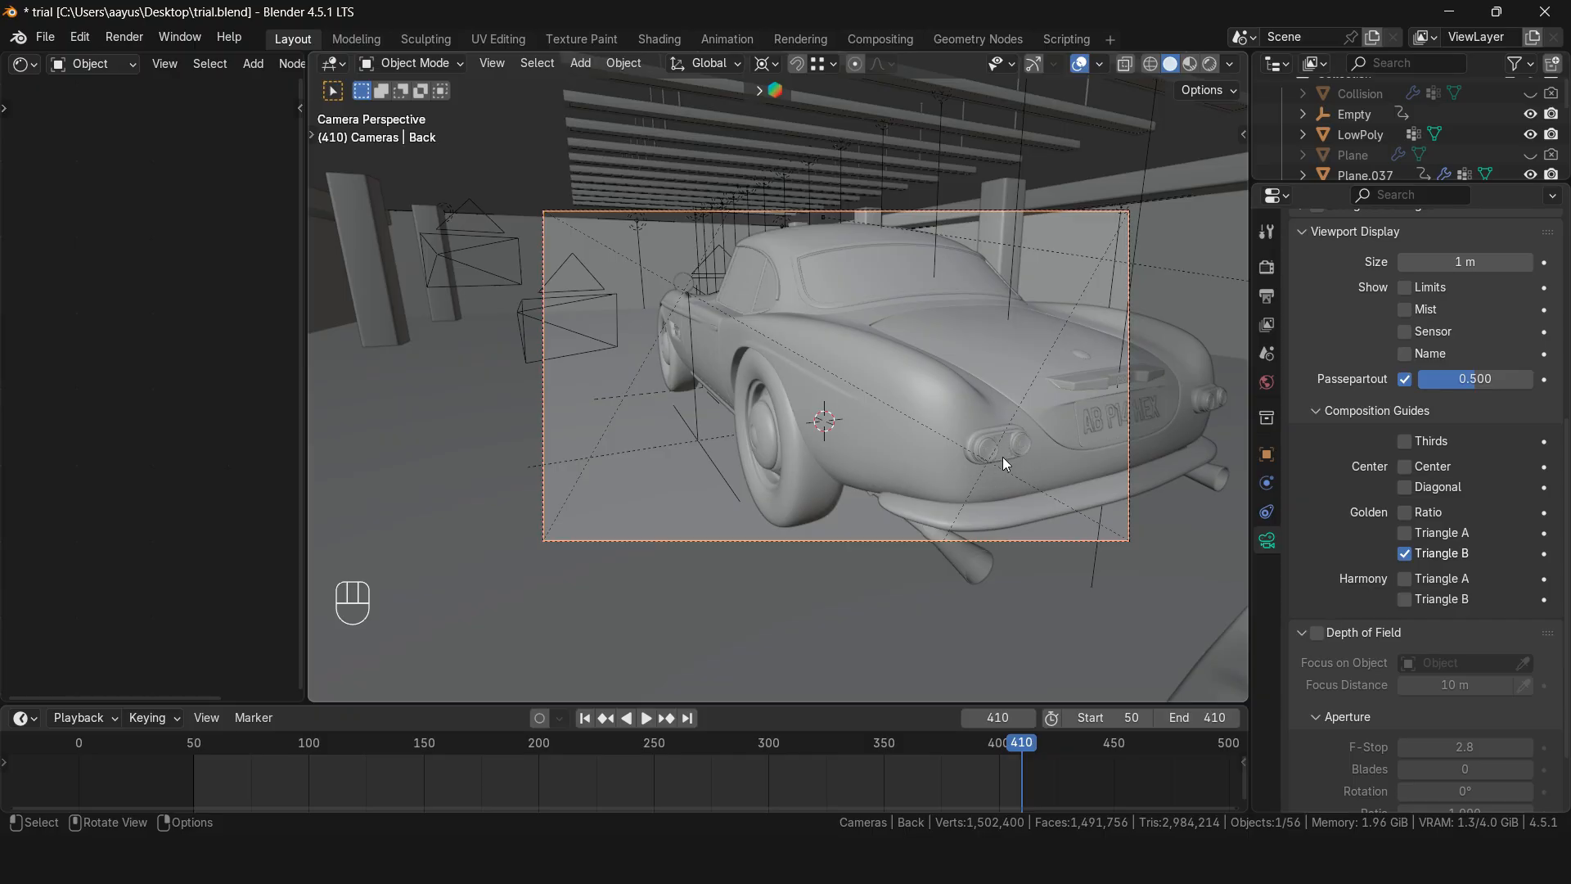
{"action": "middle_click_drag", "start_coordinate": [728, 402], "coordinate": [877, 430]}
{"action": "scroll", "coordinate": [857, 434], "scroll_direction": "down", "scroll_amount": 6}
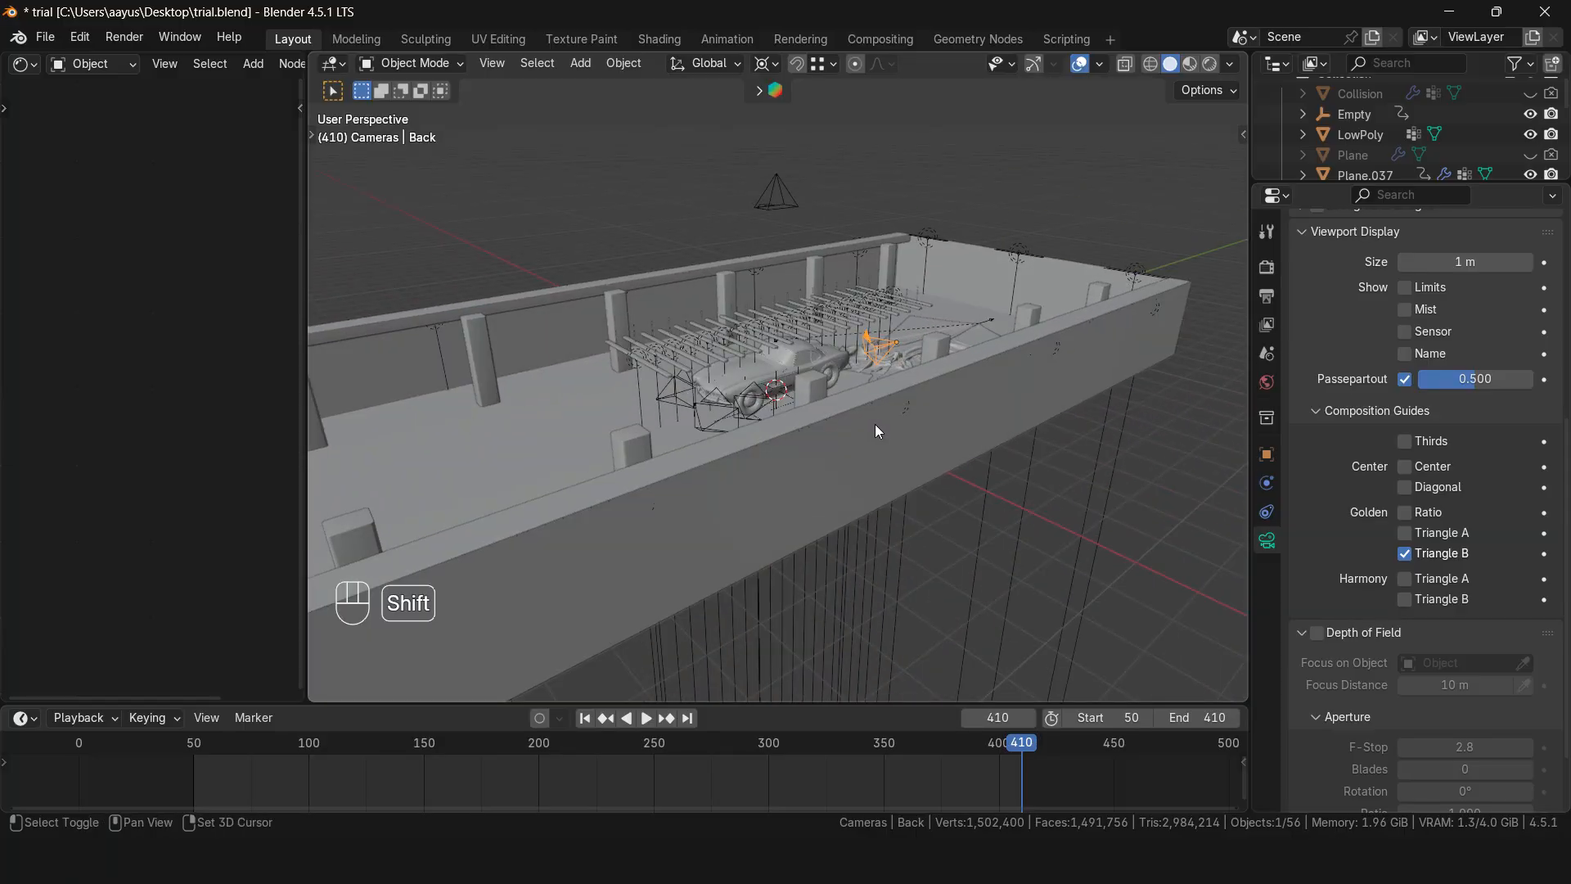
Step: Play a few frames from frame 50 with the whole garage in view and return to frame 50
{"action": "key", "text": "shift+Left"}
{"action": "key", "text": "space"}
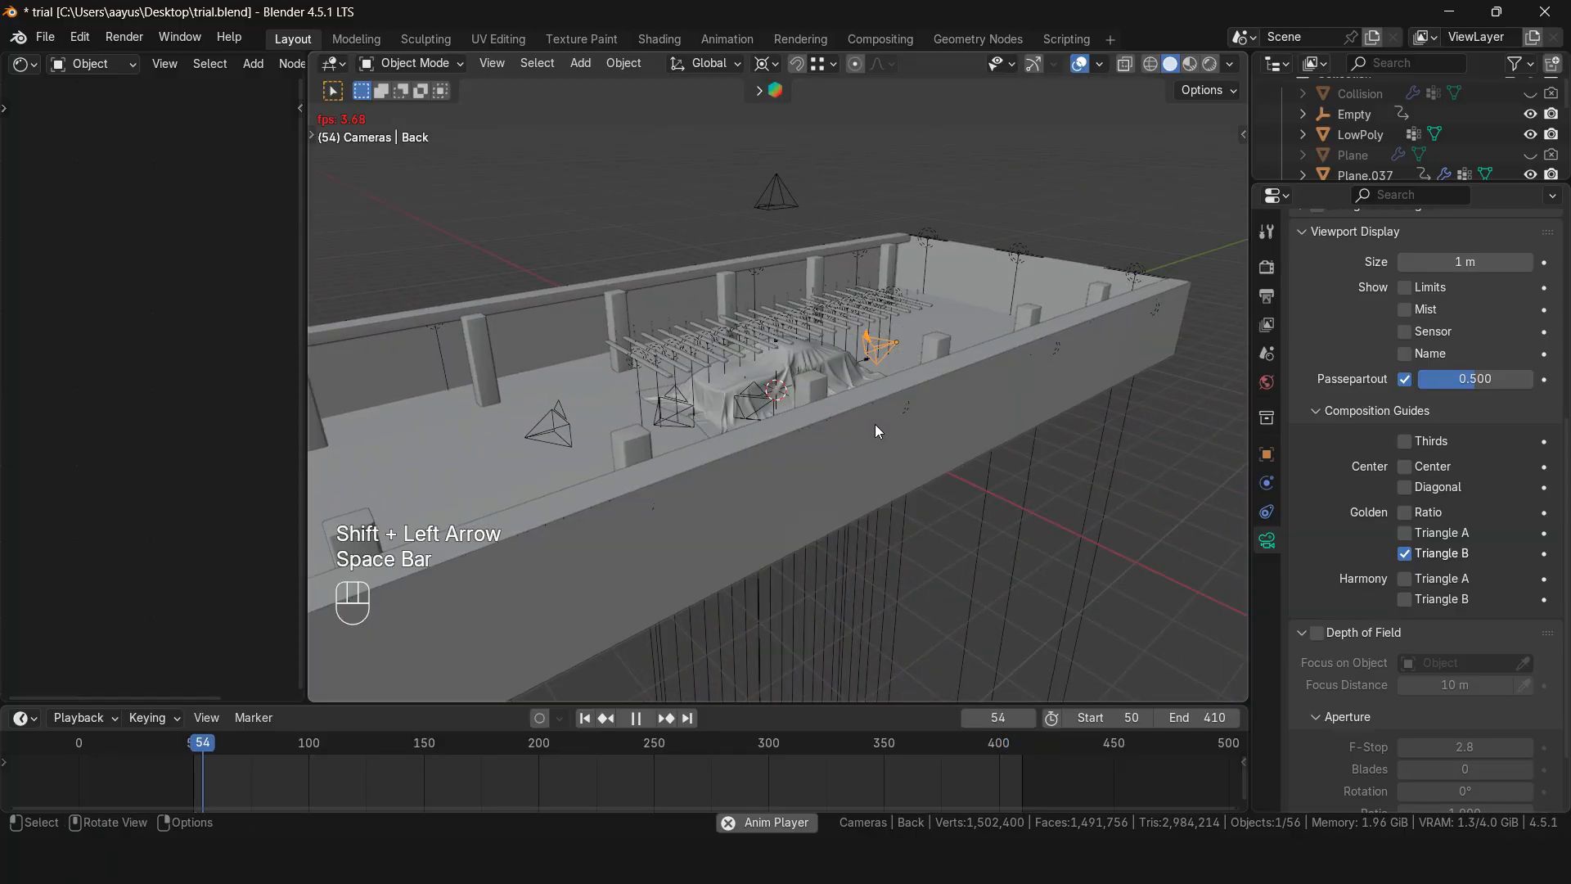
{"action": "key", "text": "space"}
{"action": "key", "text": "shift+Left"}
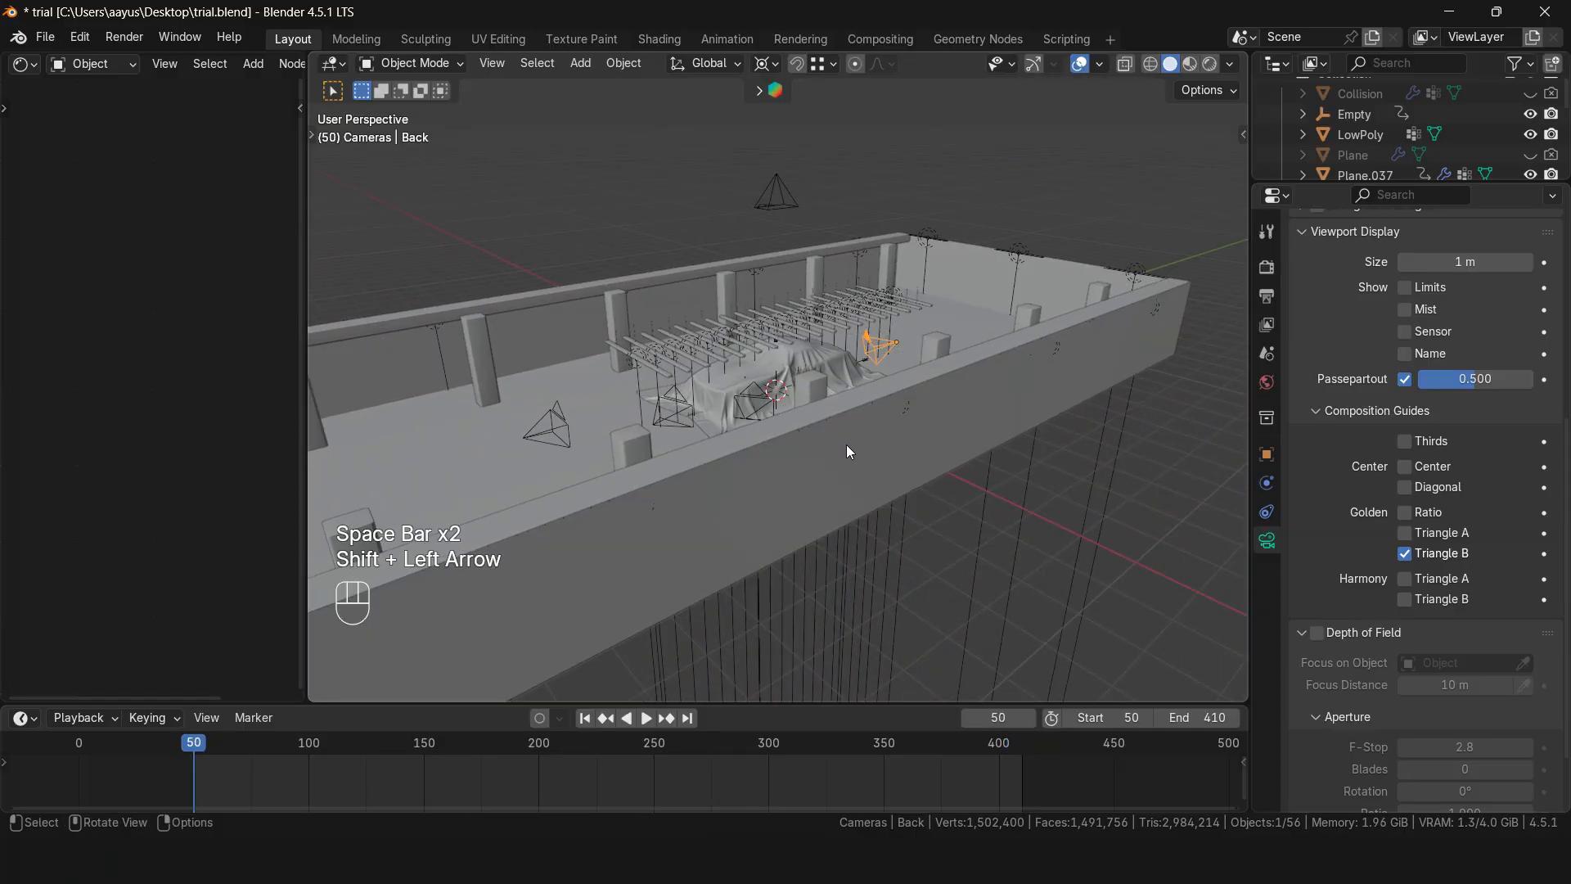
Step: Examine the compositing node tree from Render Layers through the Glare and Lens Distortion nodes to the output
{"action": "left_click", "coordinate": [891, 32]}
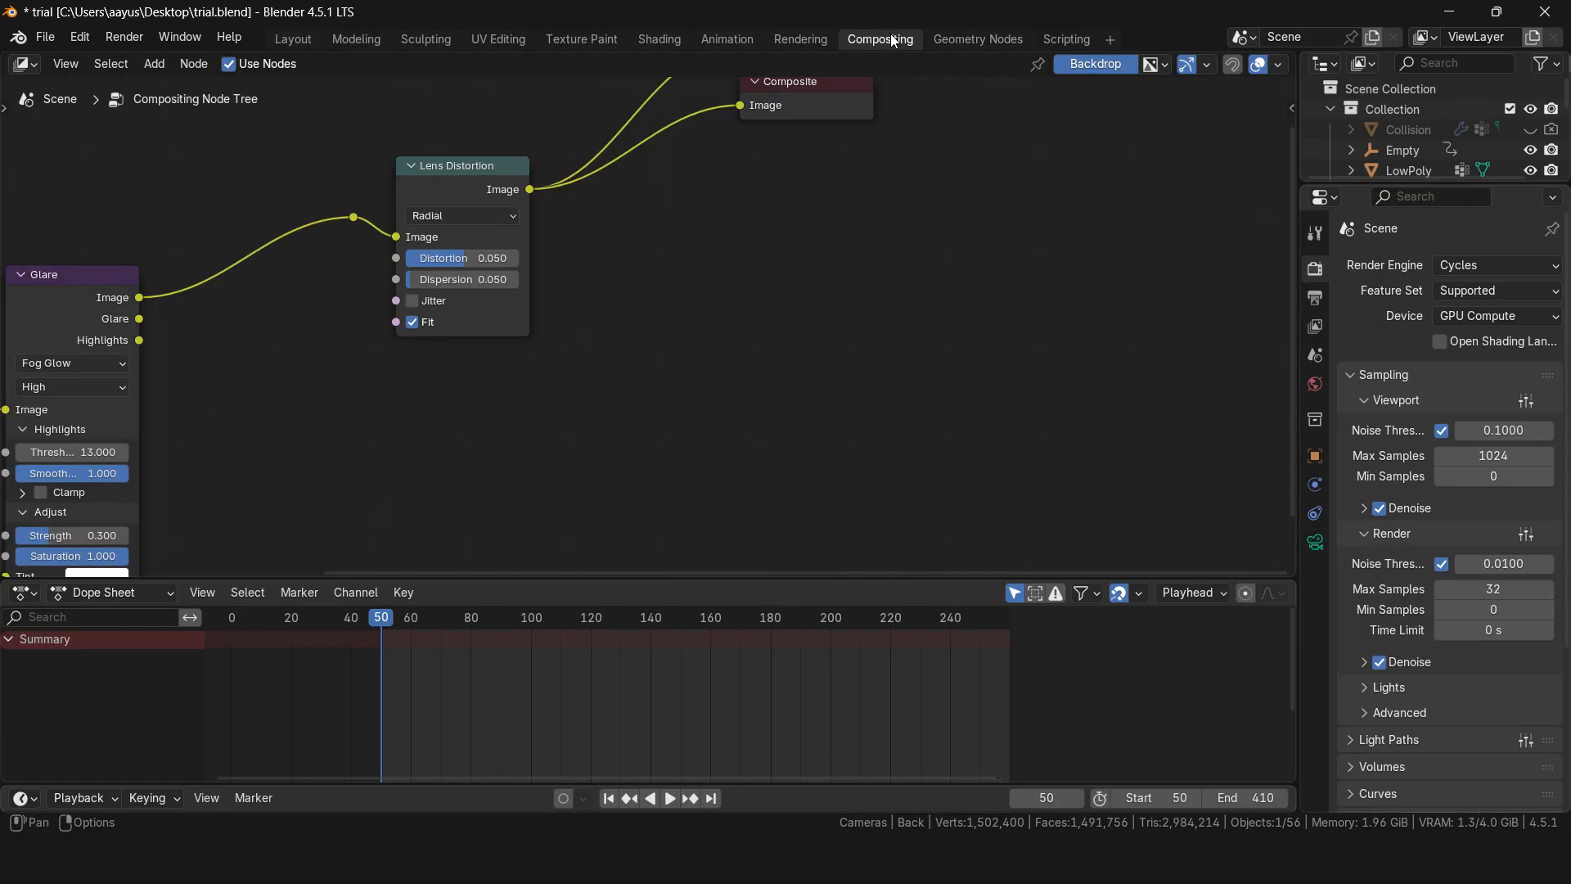
{"action": "middle_click_drag", "start_coordinate": [628, 297], "coordinate": [965, 281]}
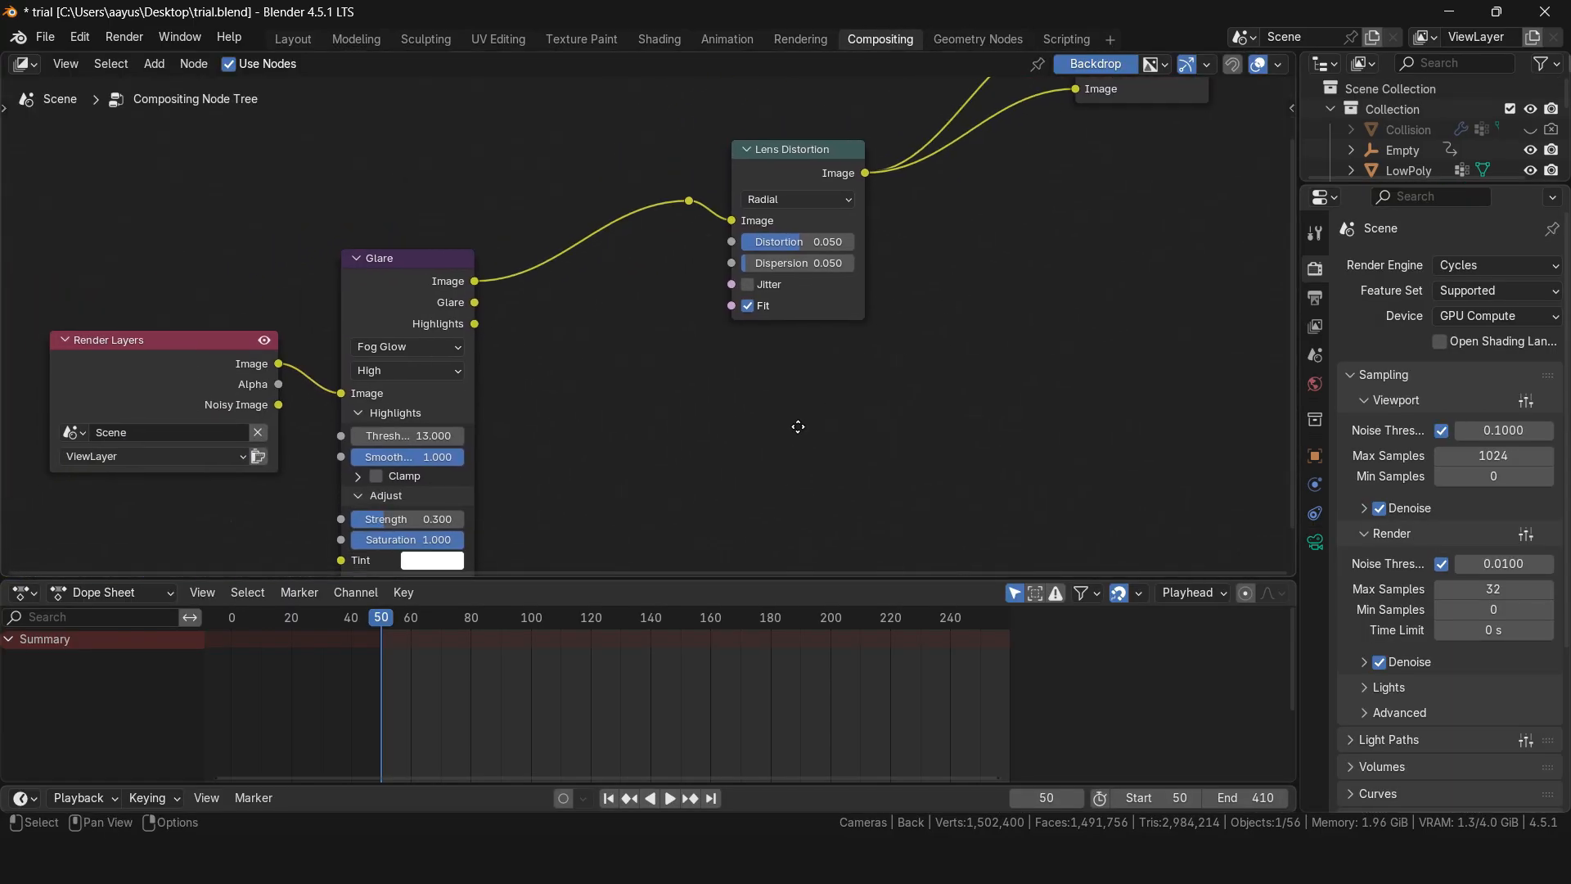
{"action": "middle_click_drag", "start_coordinate": [799, 427], "coordinate": [840, 398]}
{"action": "middle_click_drag", "start_coordinate": [443, 309], "coordinate": [525, 258]}
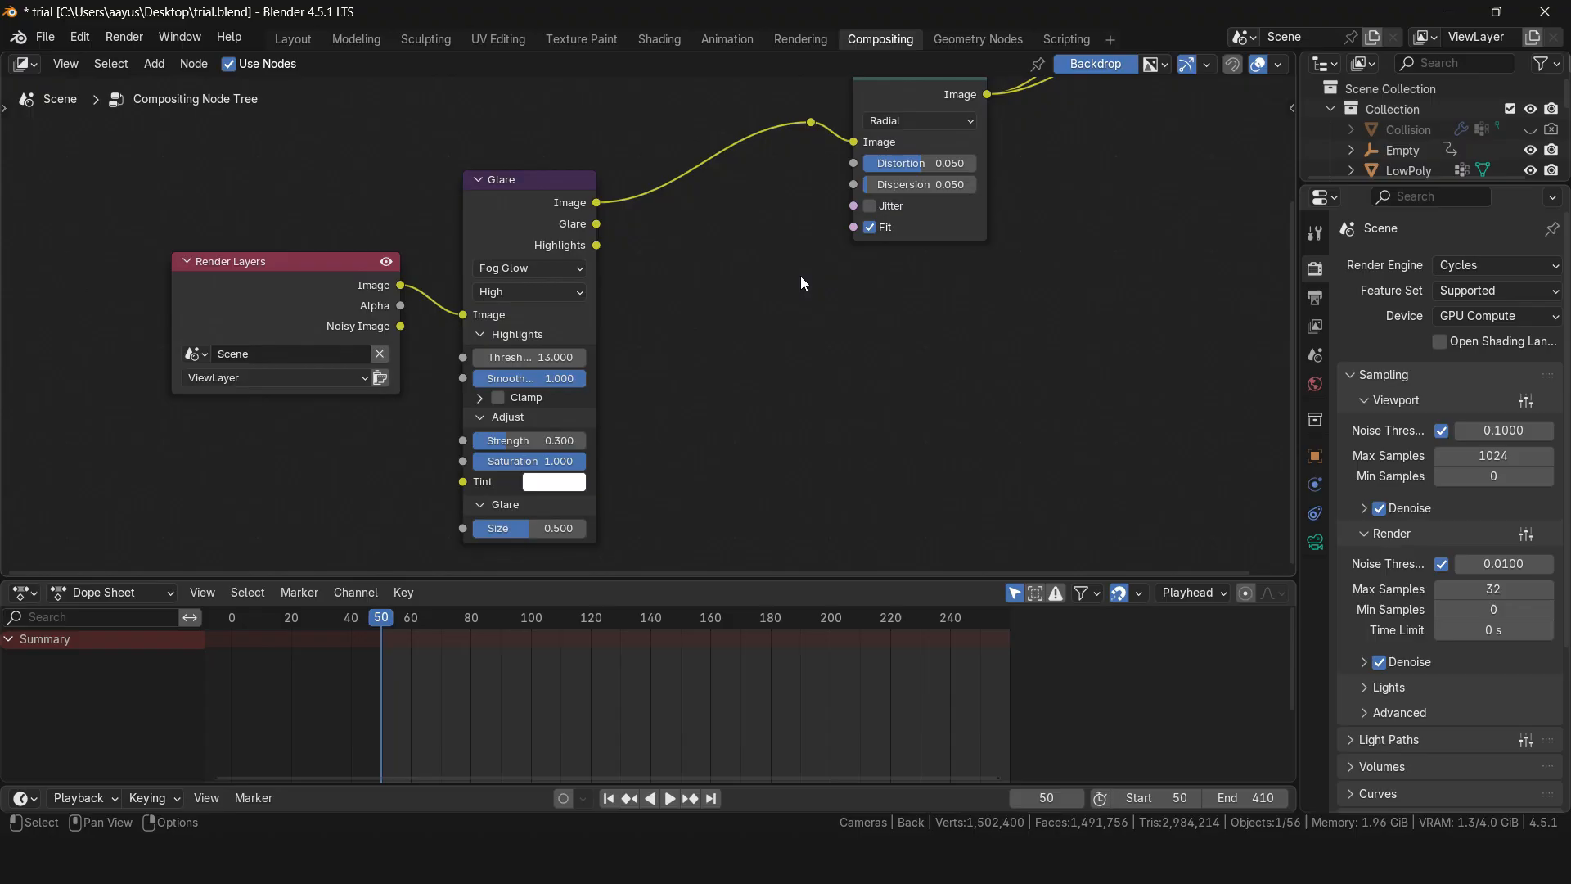
{"action": "middle_click_drag", "start_coordinate": [801, 277], "coordinate": [580, 489]}
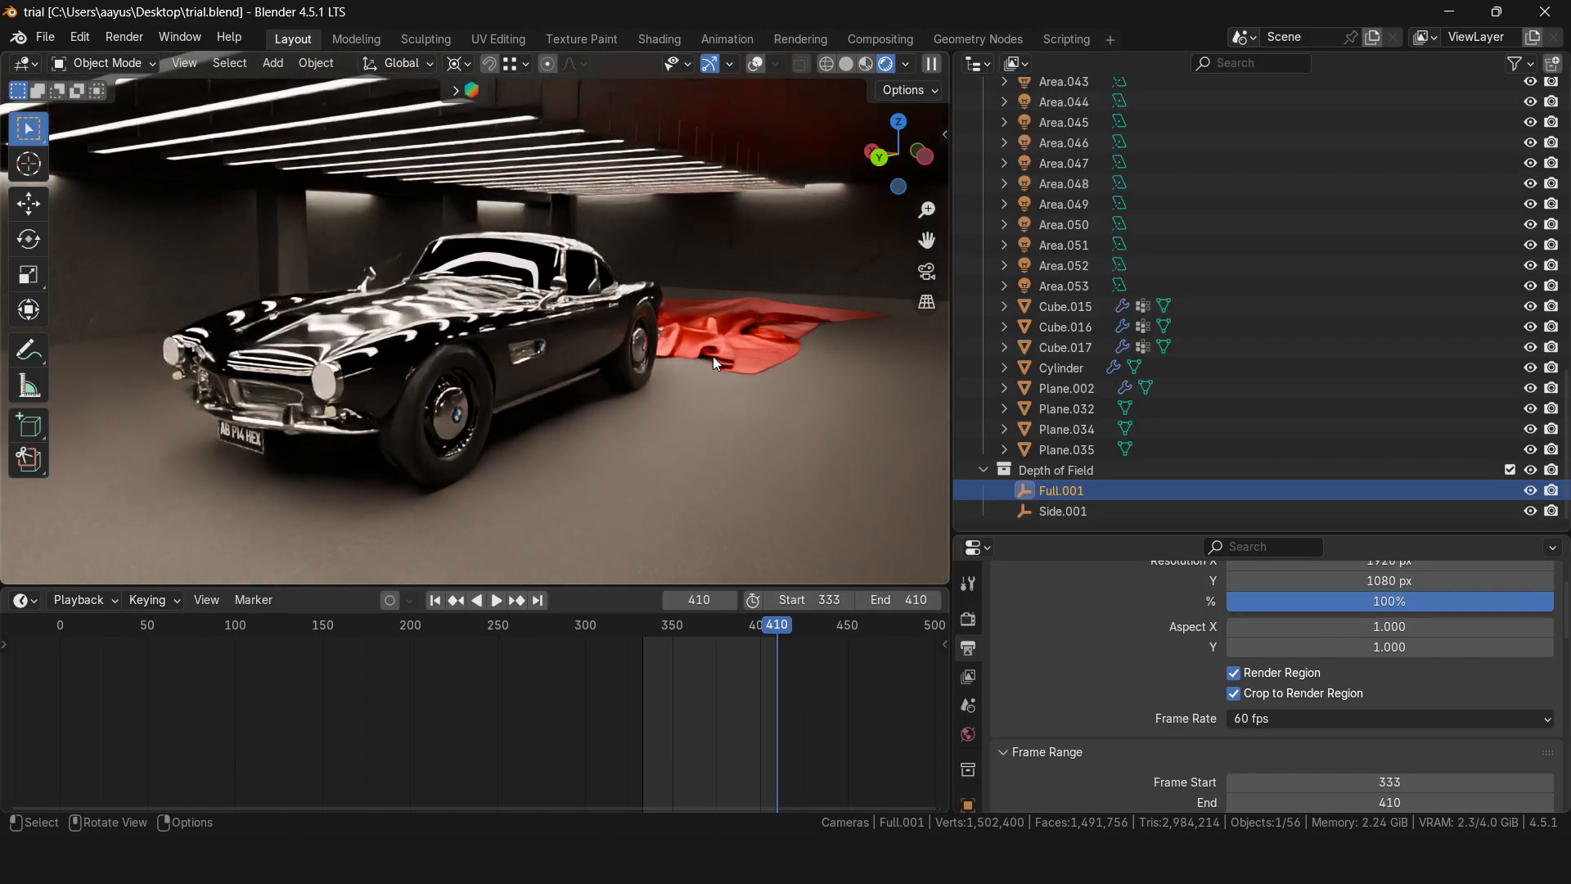
Step: Enlarge the rendered viewport and look over the uncovered car and fallen red cloth in the garage at frame 410
{"action": "left_click_drag", "start_coordinate": [950, 401], "coordinate": [1338, 384]}
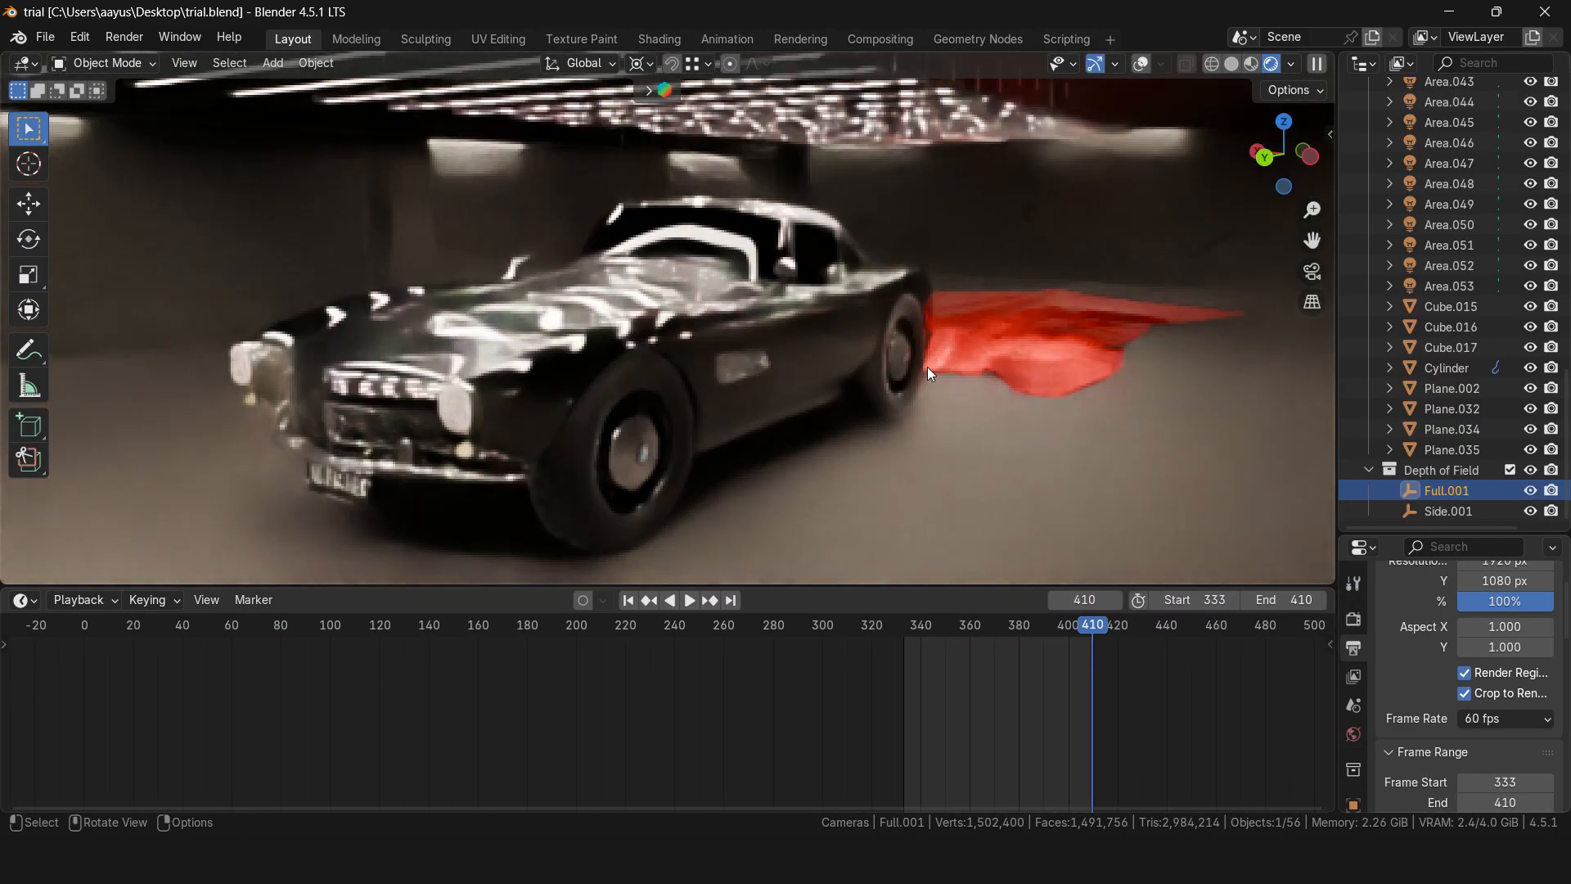
{"action": "middle_click_drag", "start_coordinate": [945, 384], "coordinate": [882, 403]}
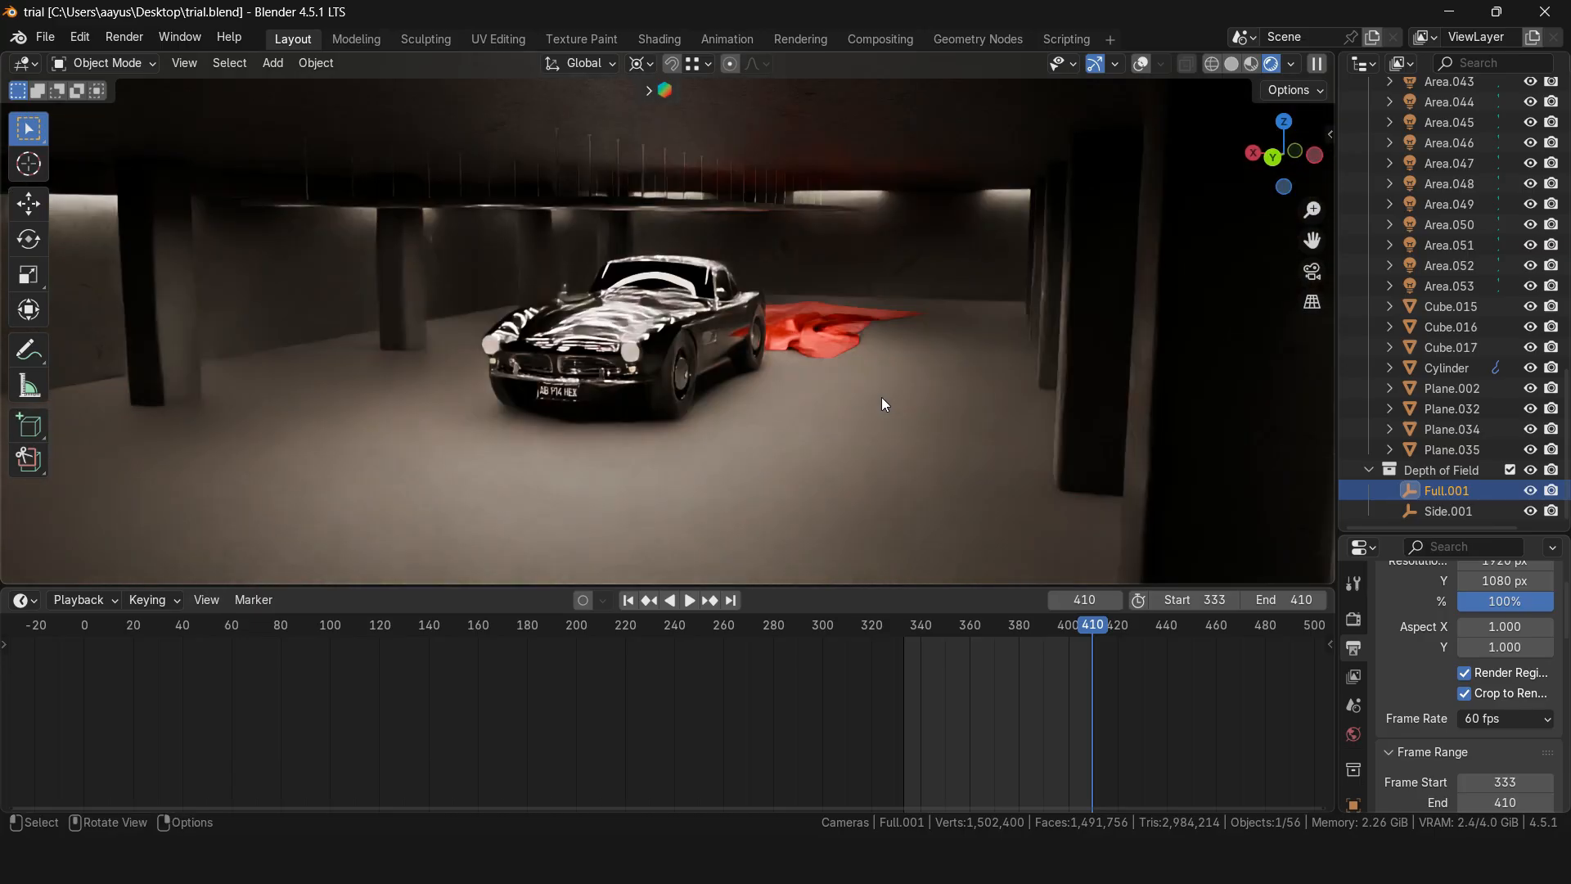